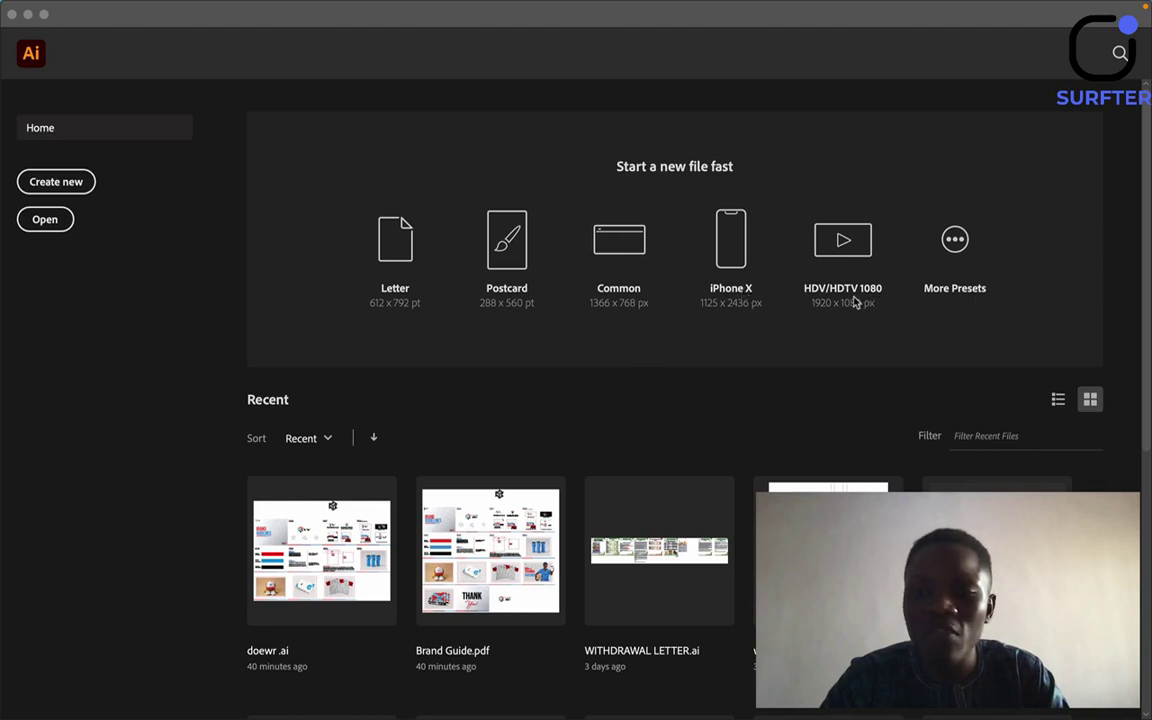
Look through the thumbnails of recent files on the home screen.
scroll(584, 399, down, 4)
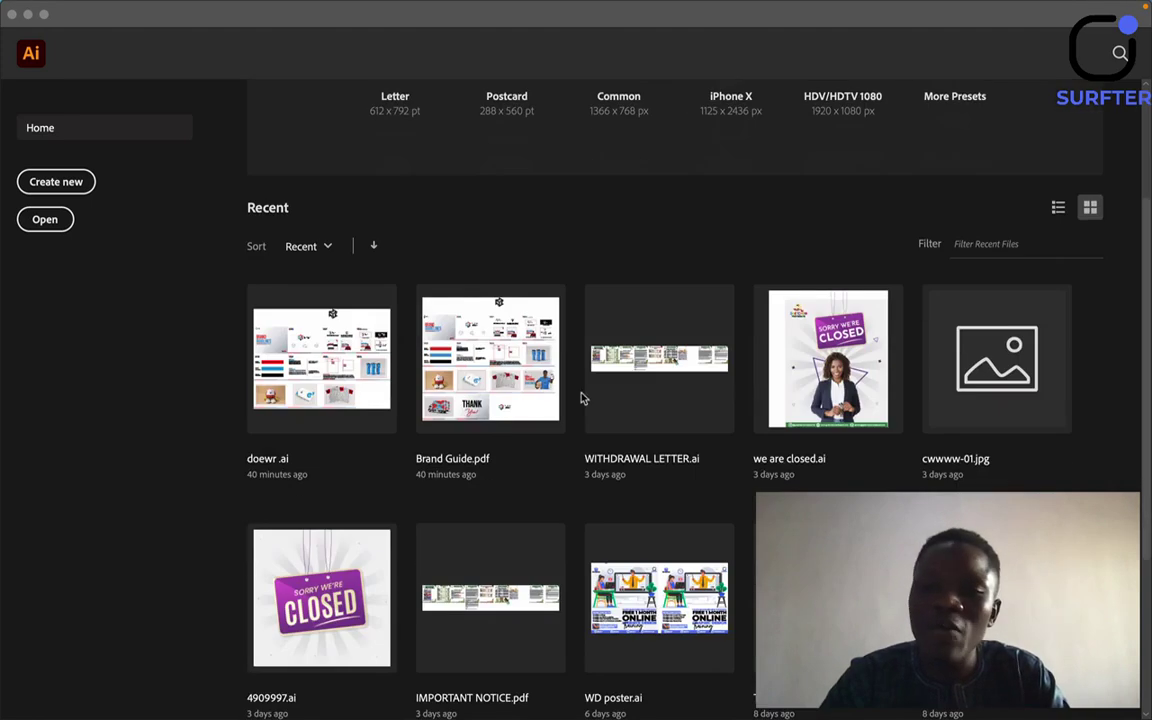
scroll(604, 374, up, 3)
scroll(604, 374, down, 3)
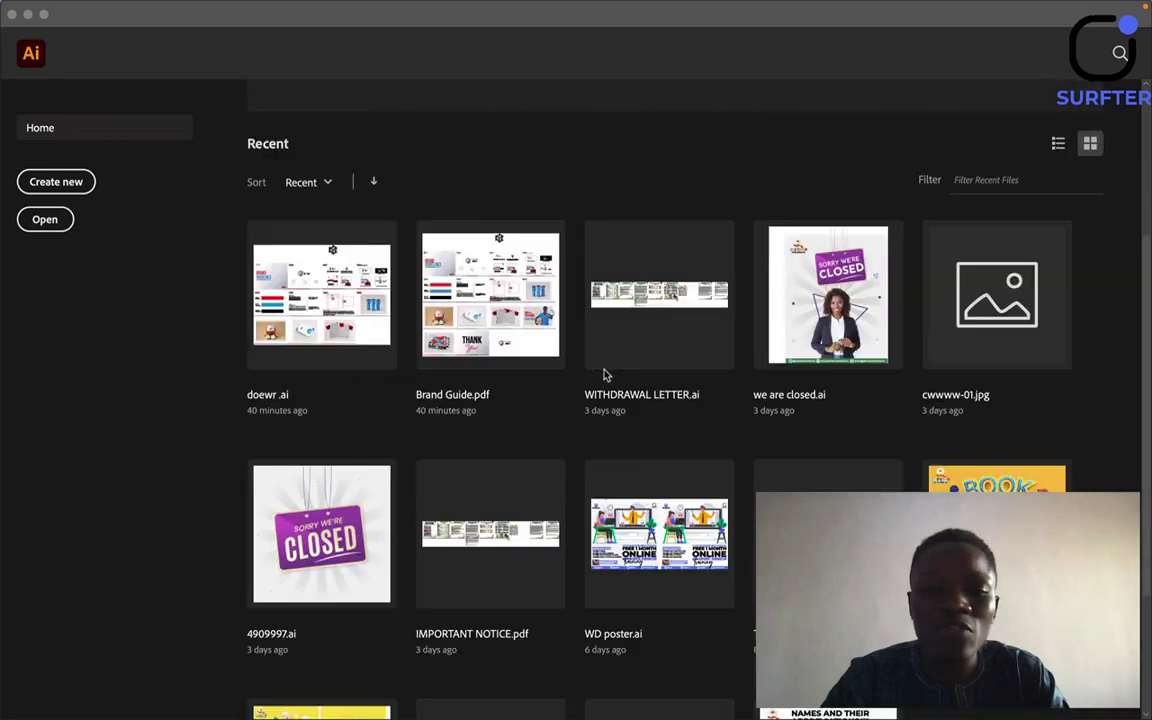
scroll(604, 374, up, 1)
scroll(604, 374, down, 5)
scroll(604, 374, up, 2)
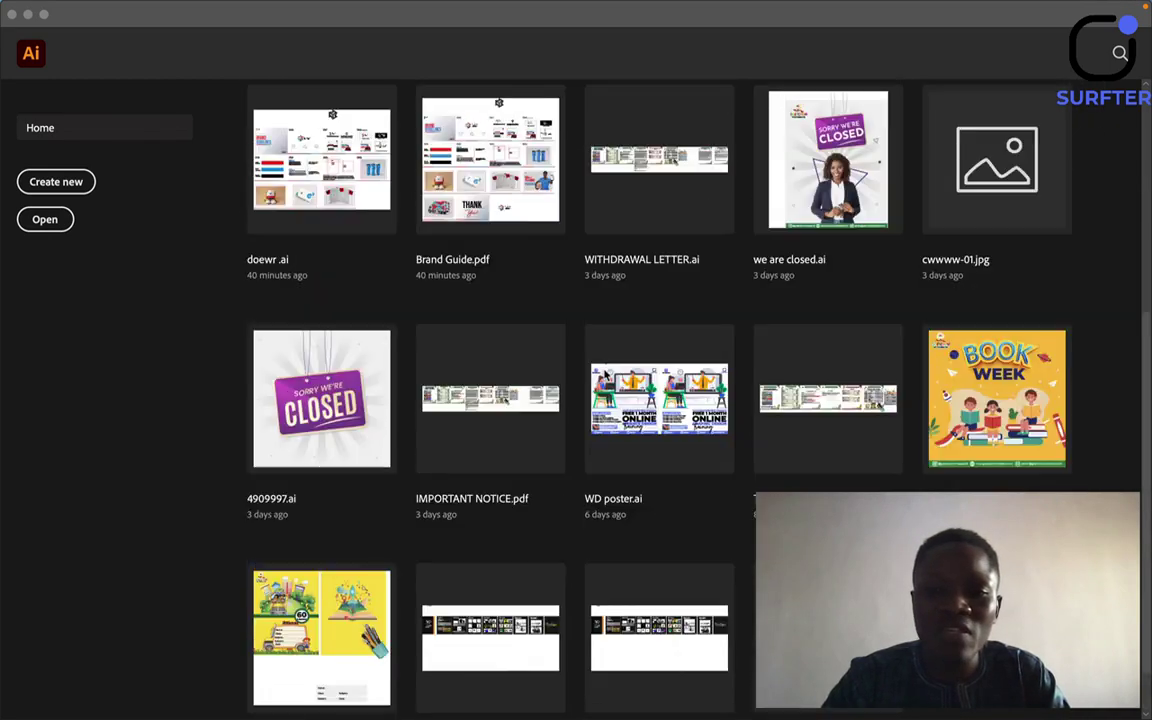
scroll(604, 374, up, 7)
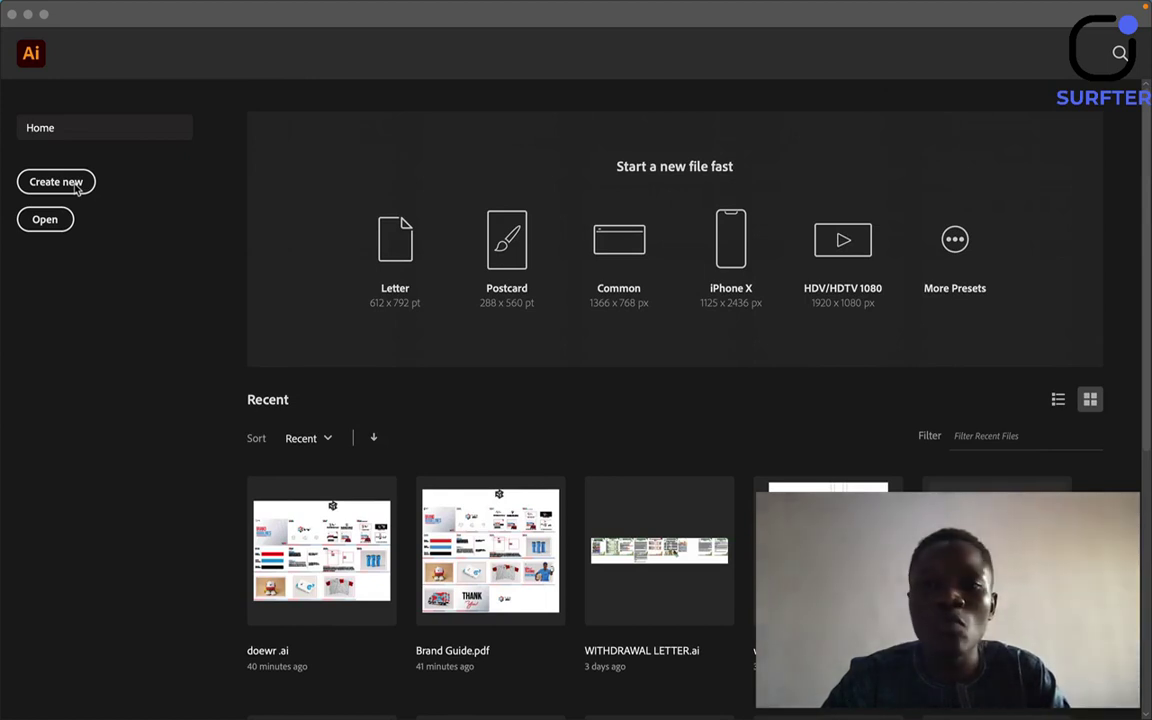
Start a new document and name it SURFTER 1 LOGO.
click(76, 186)
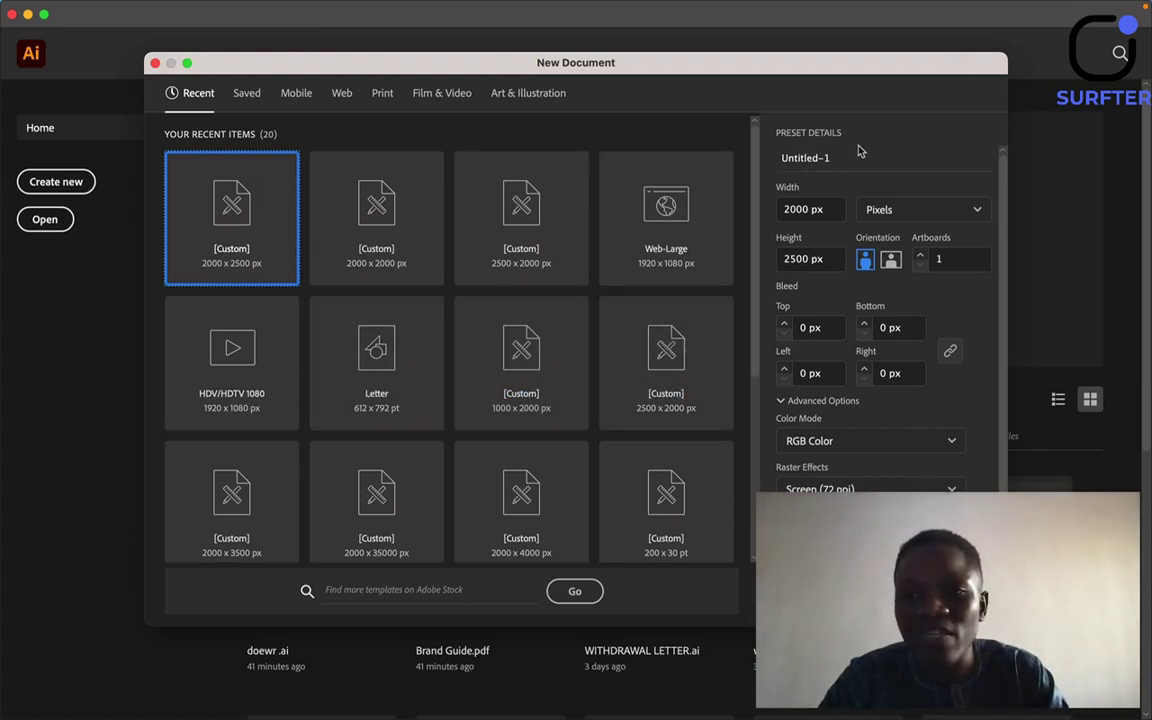
drag(833, 158, 763, 160)
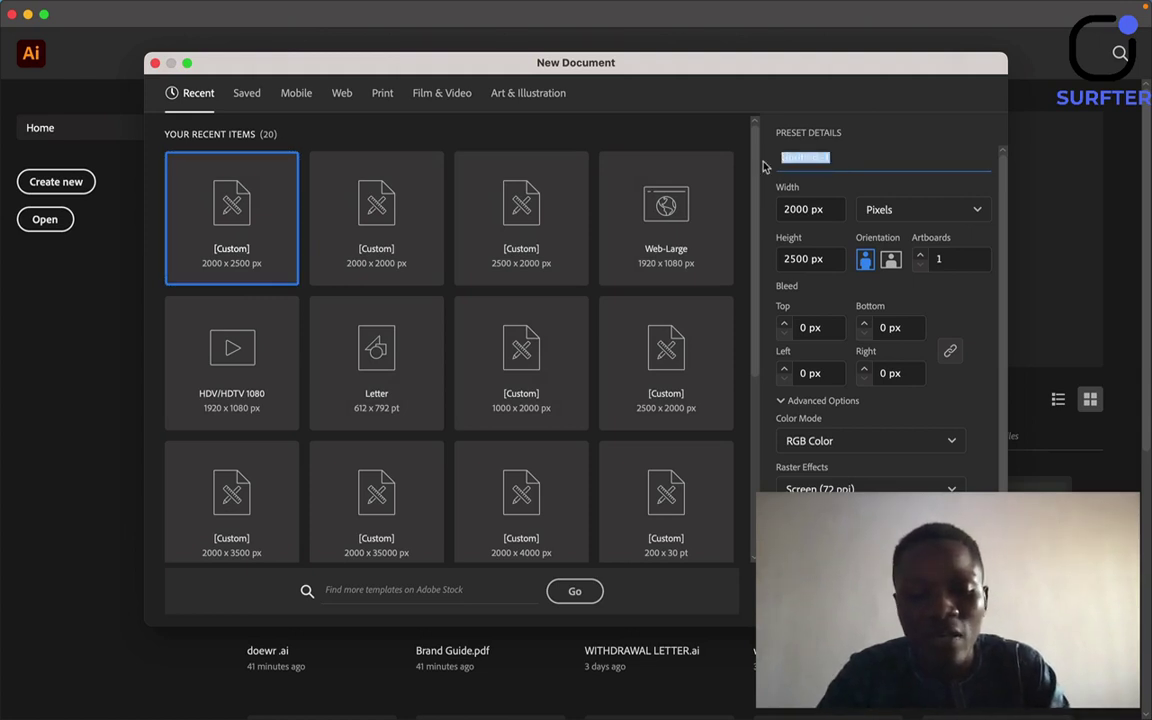
text(SURFTER 1 LOGO)
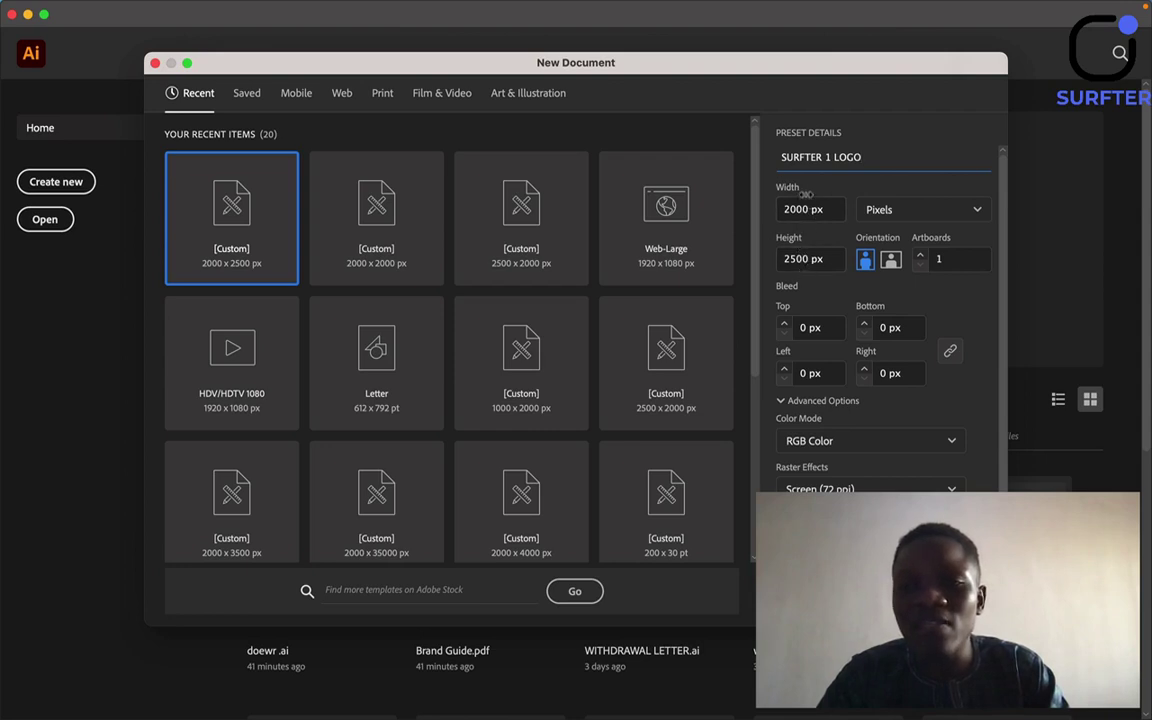
Set the new document's height and width to 1080 px each, with Pixels as the unit.
double_click(805, 260)
text(108)
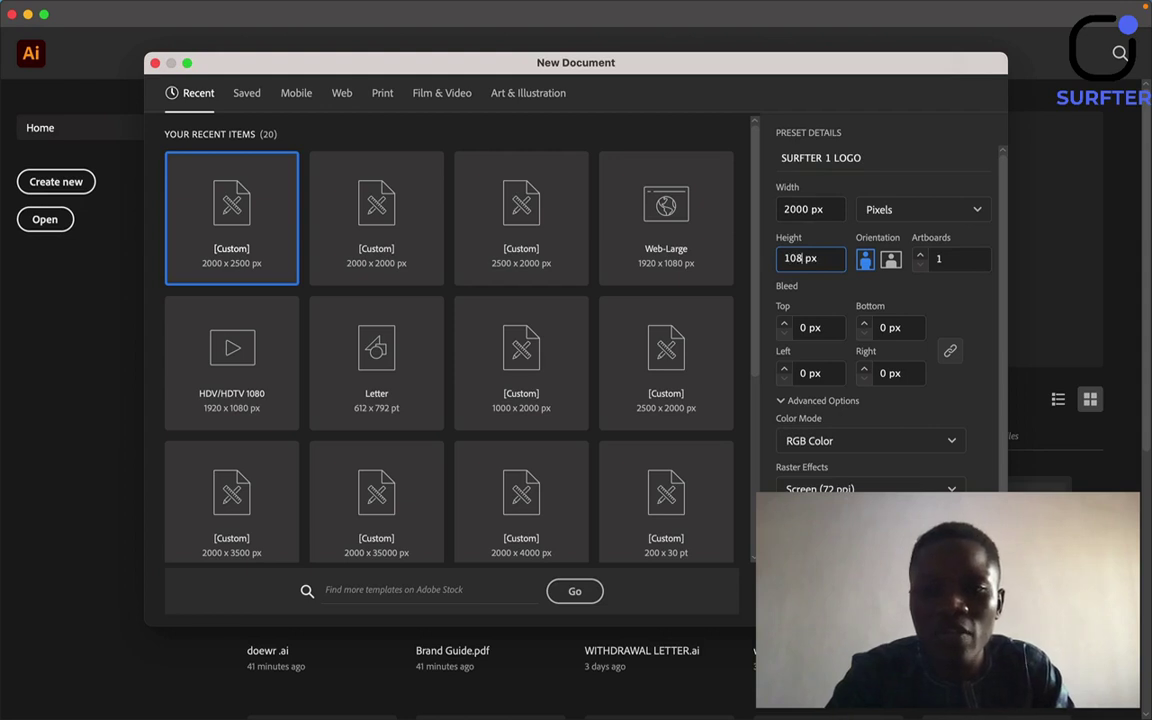
text(0)
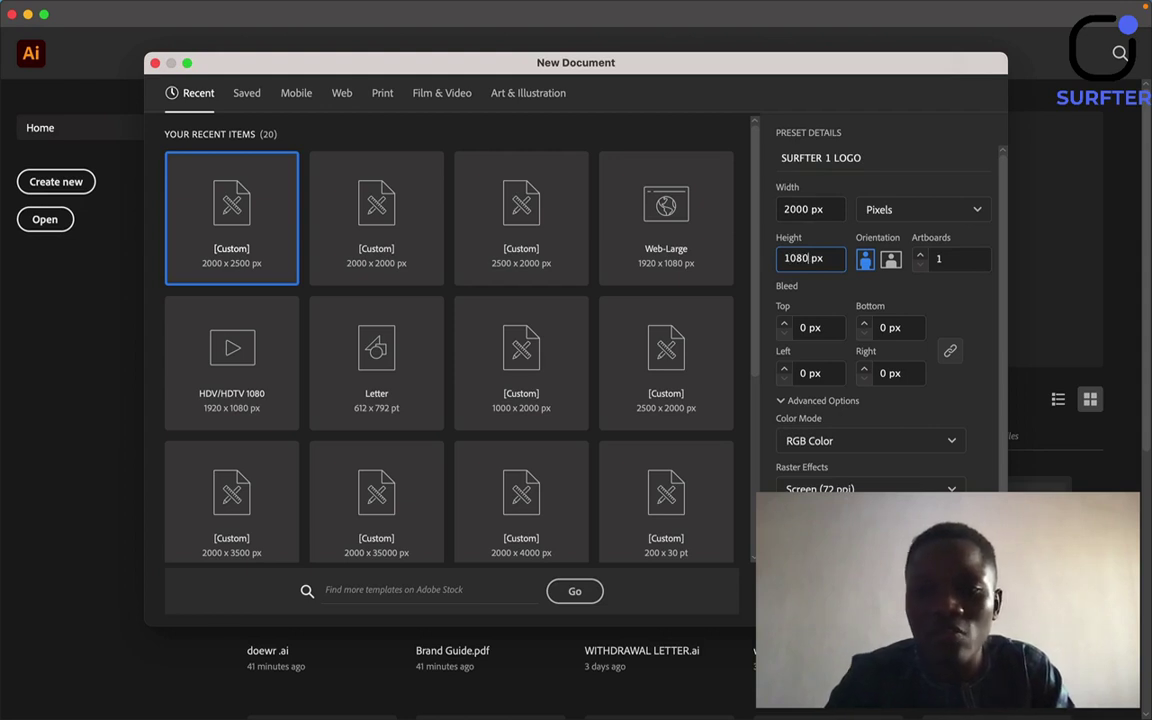
double_click(810, 212)
text(10)
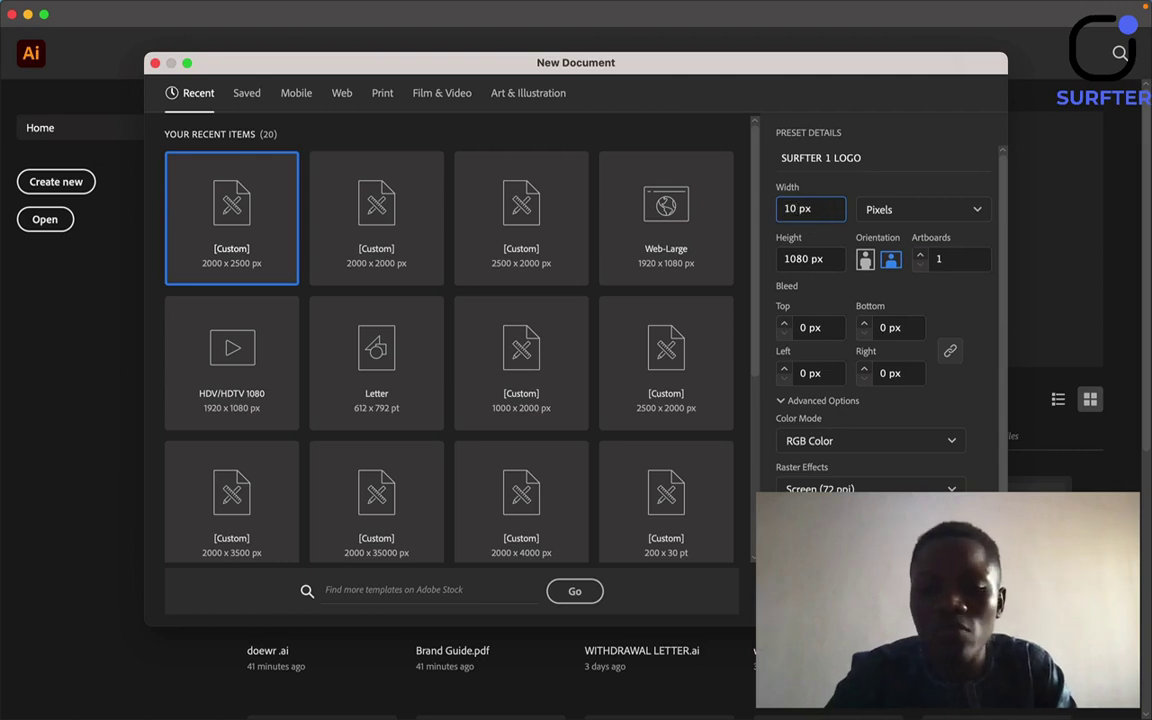
text(80)
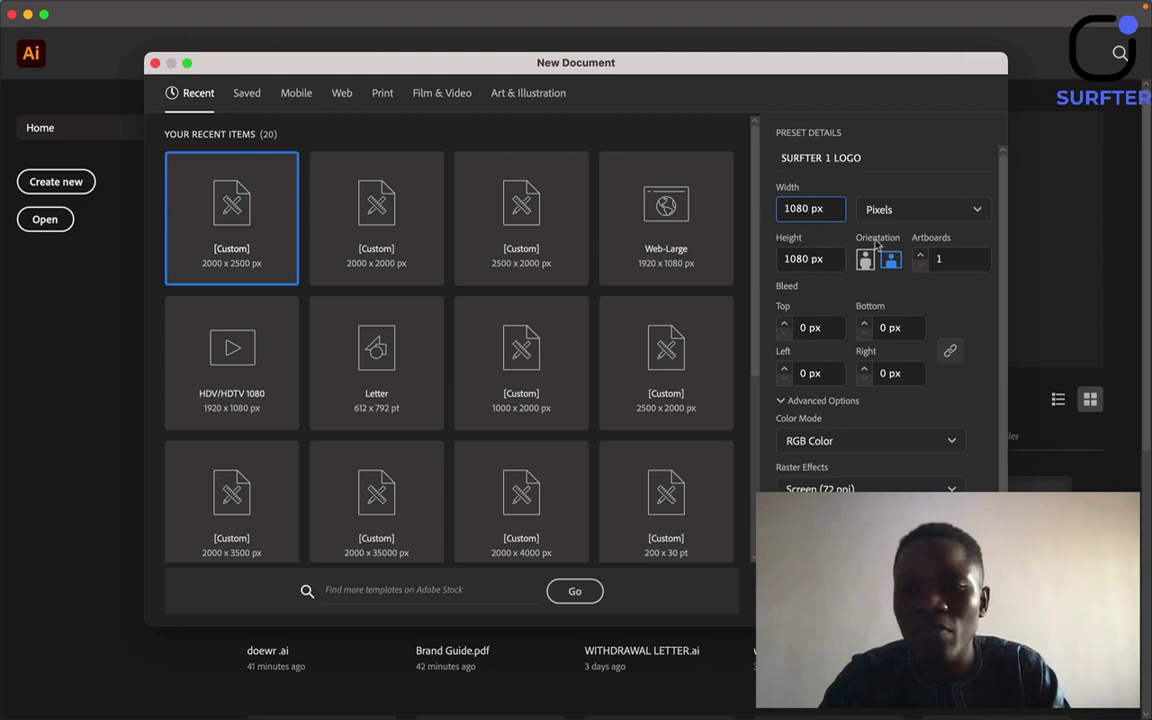
click(978, 212)
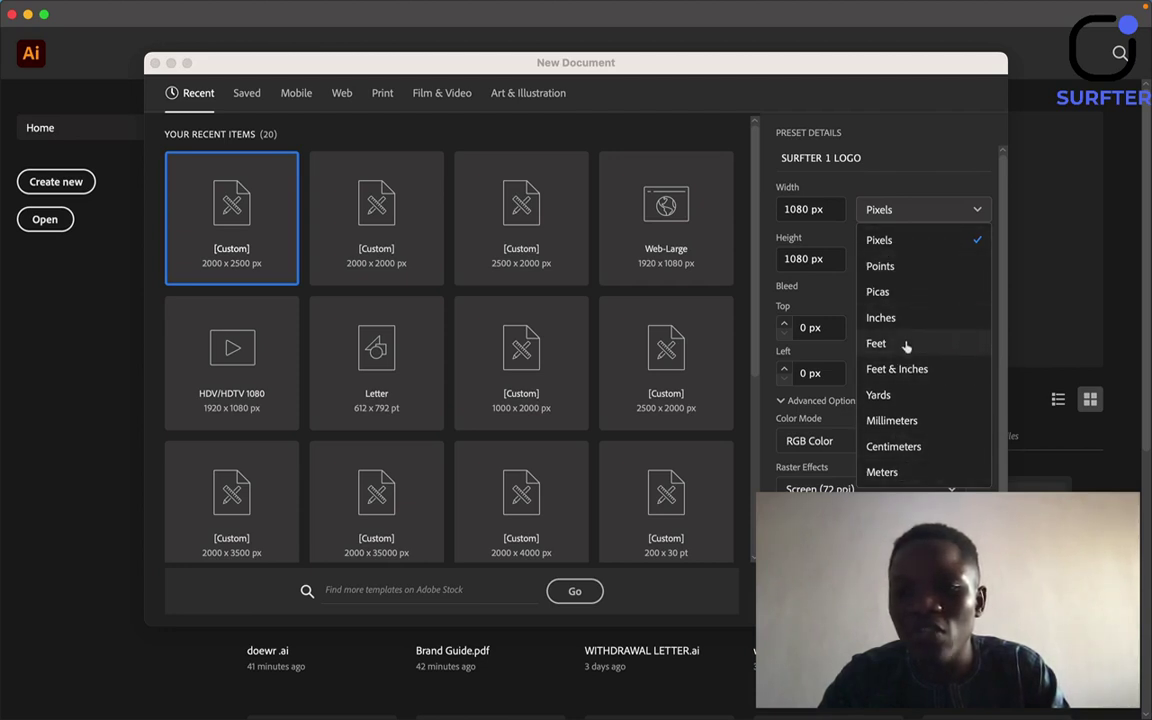
click(887, 238)
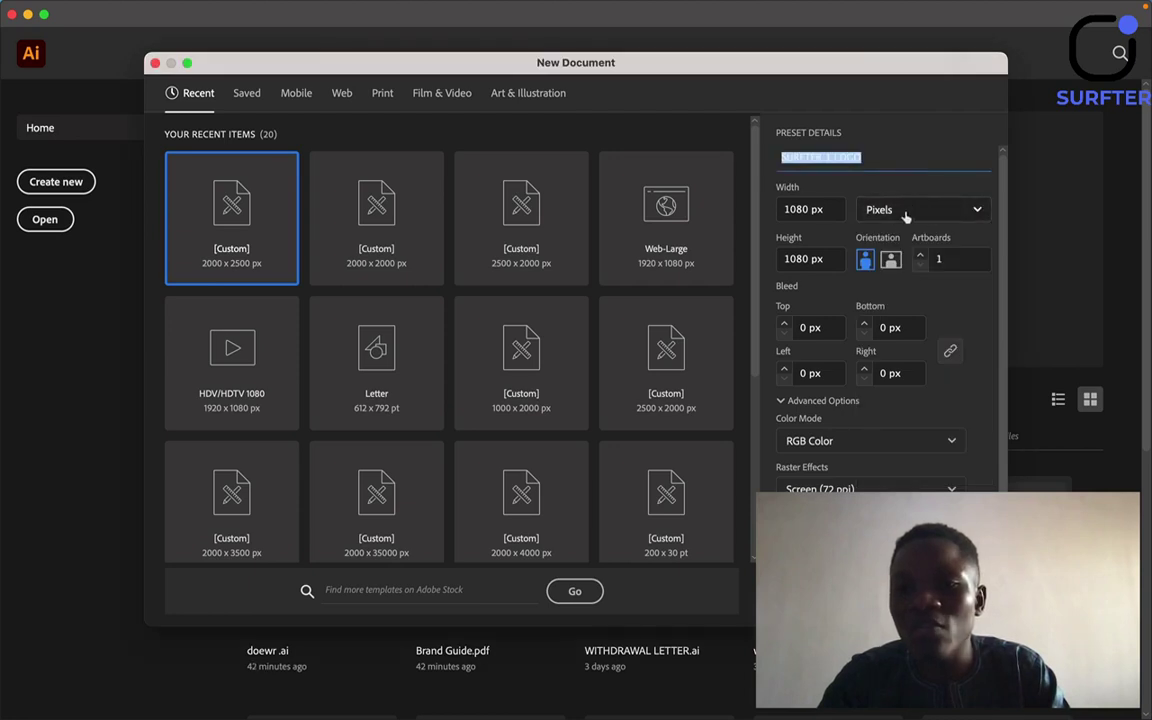
scroll(868, 330, down, 2)
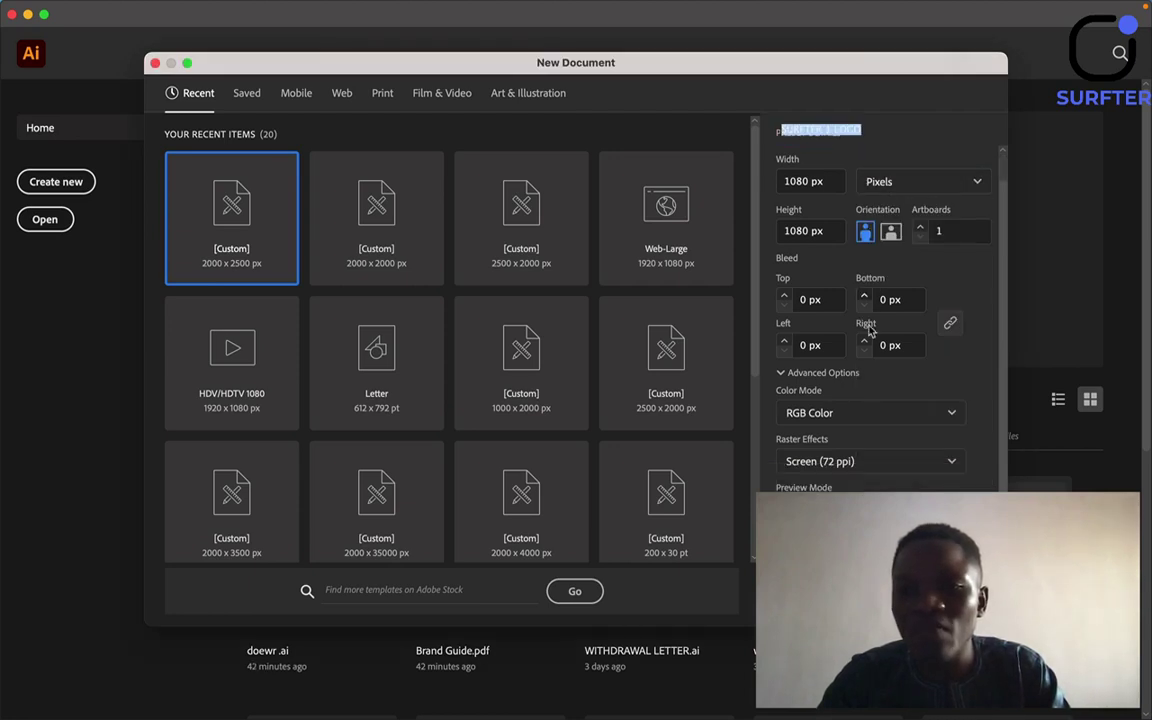
double_click(921, 229)
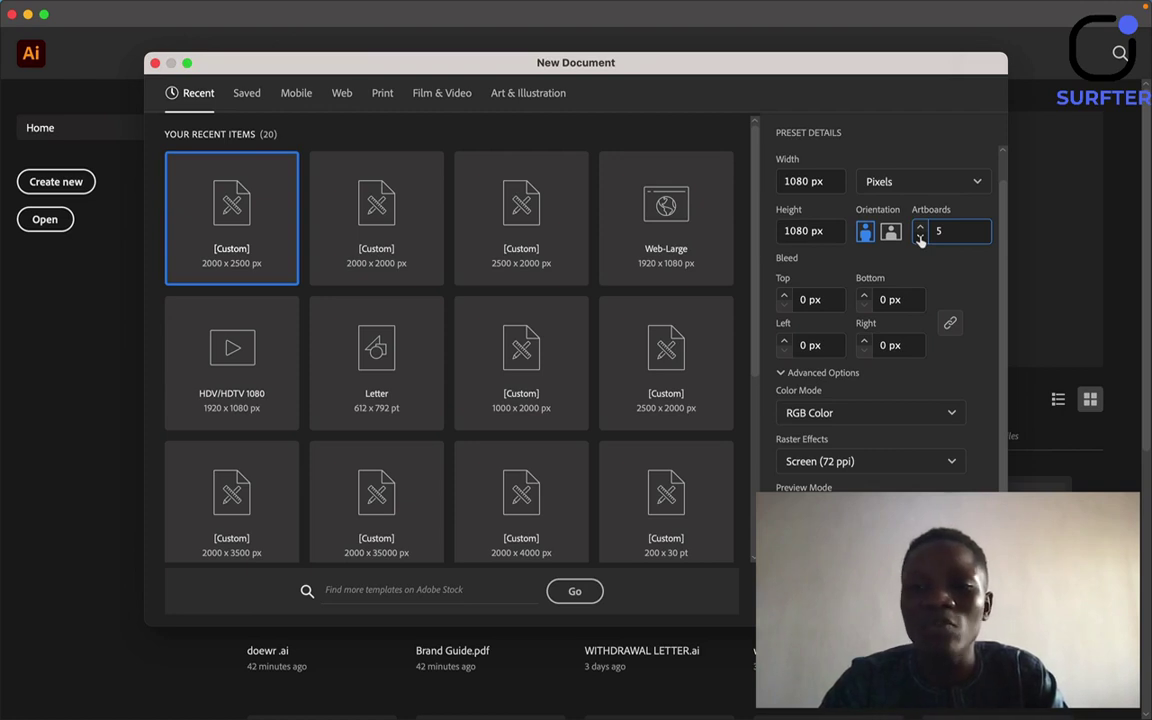
click(920, 238)
click(920, 238)
click(920, 238)
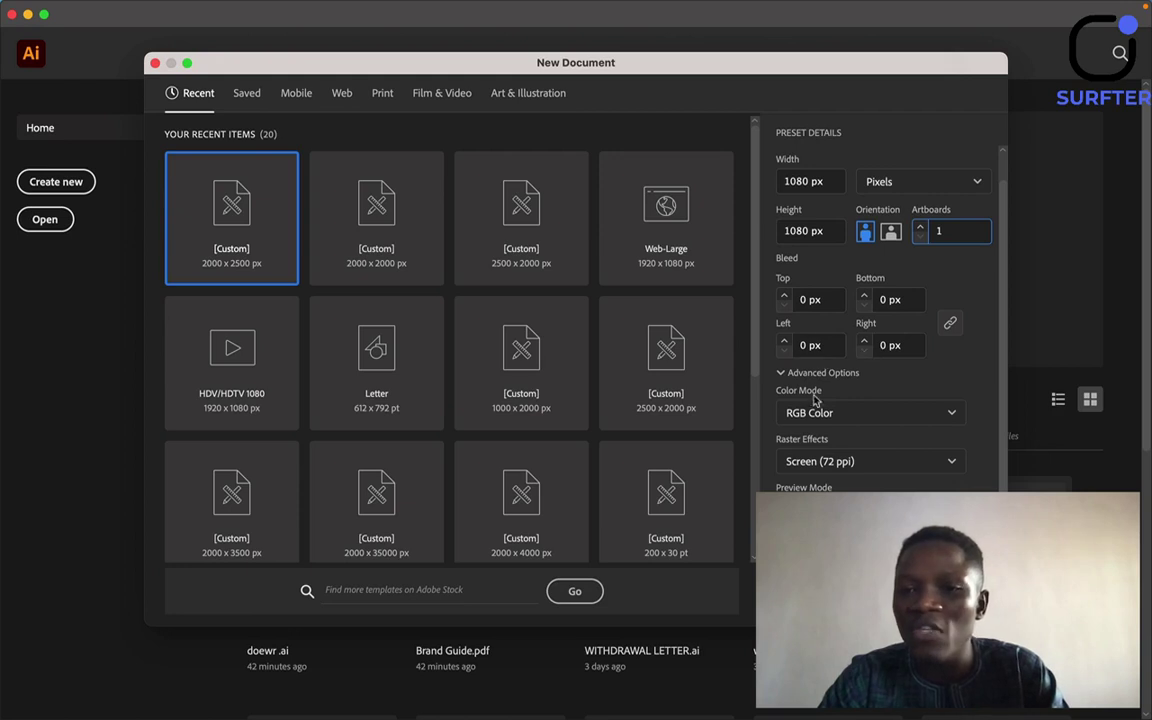
Collapse the advanced options and create the document with the entered settings.
click(781, 375)
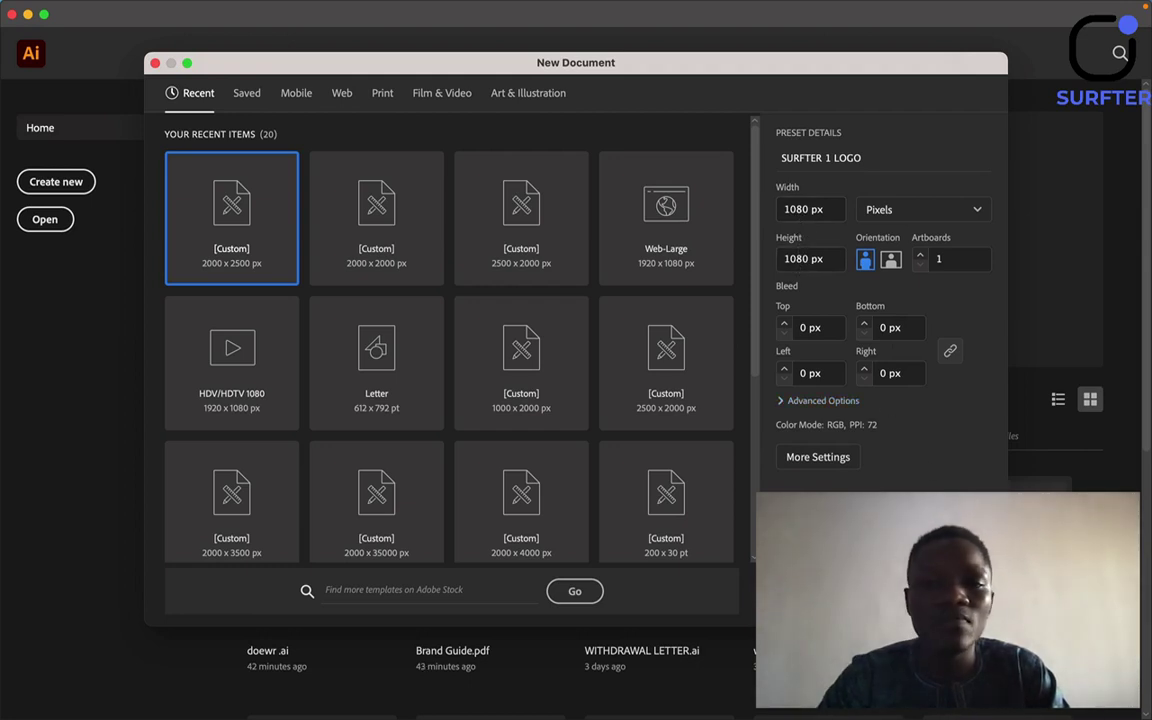
key(Return)
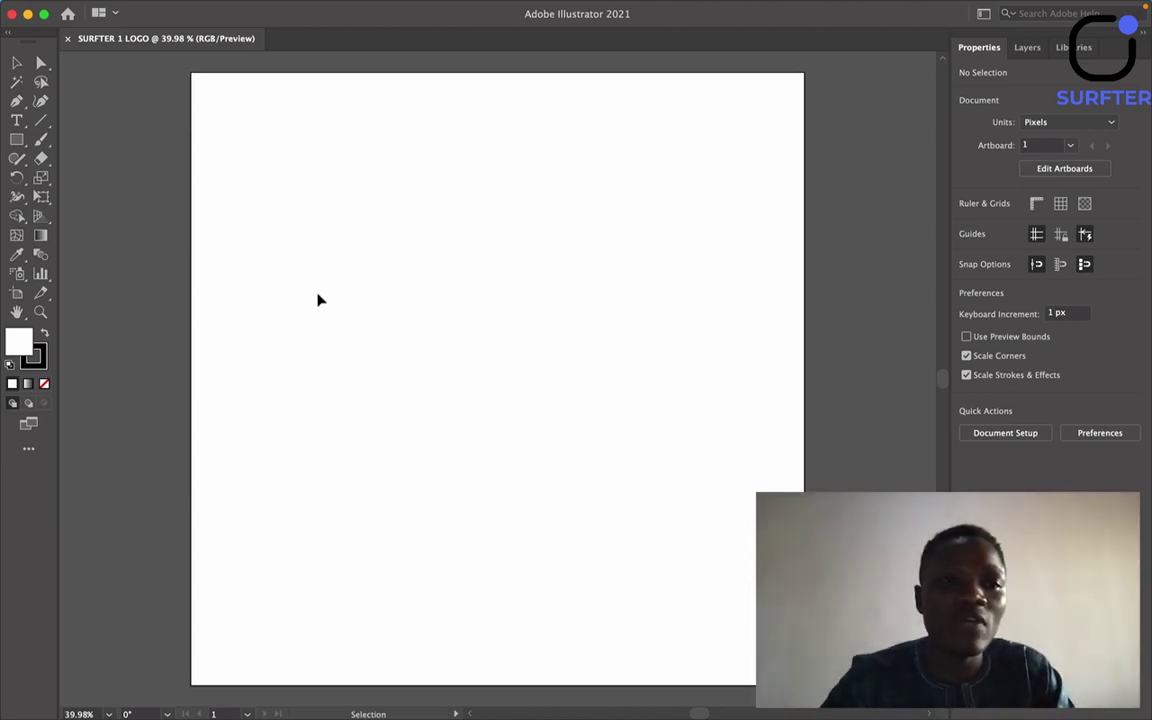
Draw a rectangle of about 562 by 615 px near the middle of the artboard.
click(16, 64)
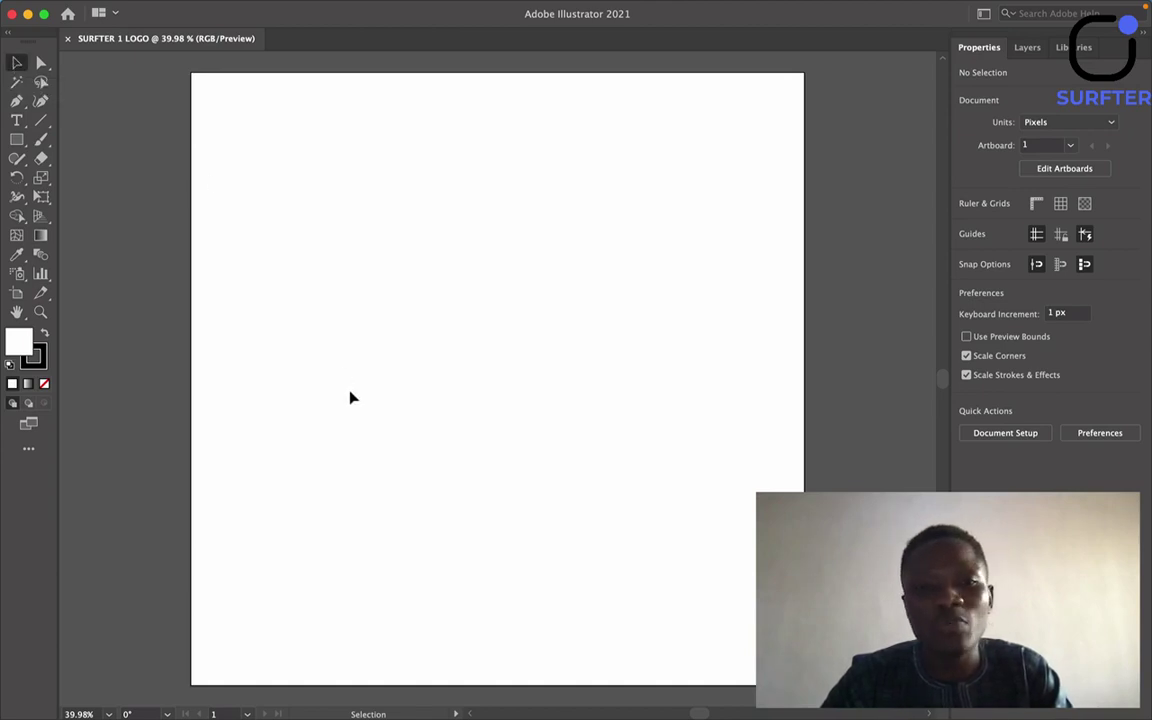
click(16, 139)
drag(313, 178, 633, 527)
key(v)
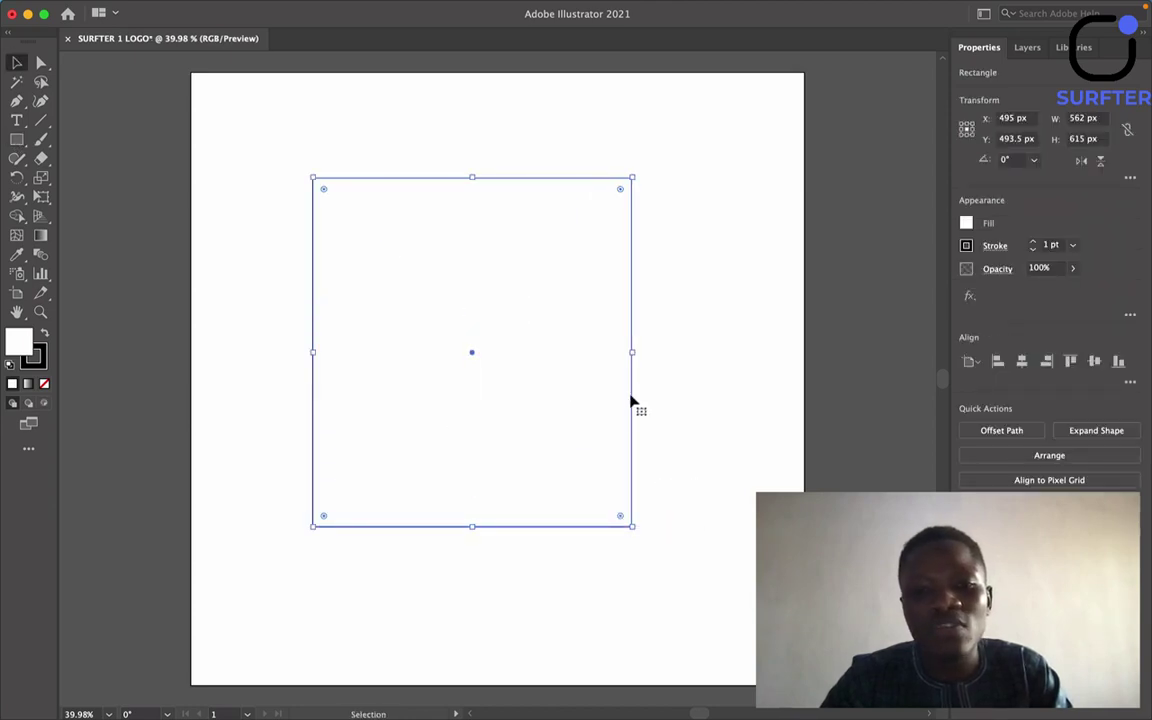
Practise selecting and moving the rectangle around the artboard with the Selection tool, and delete it.
click(663, 432)
click(630, 347)
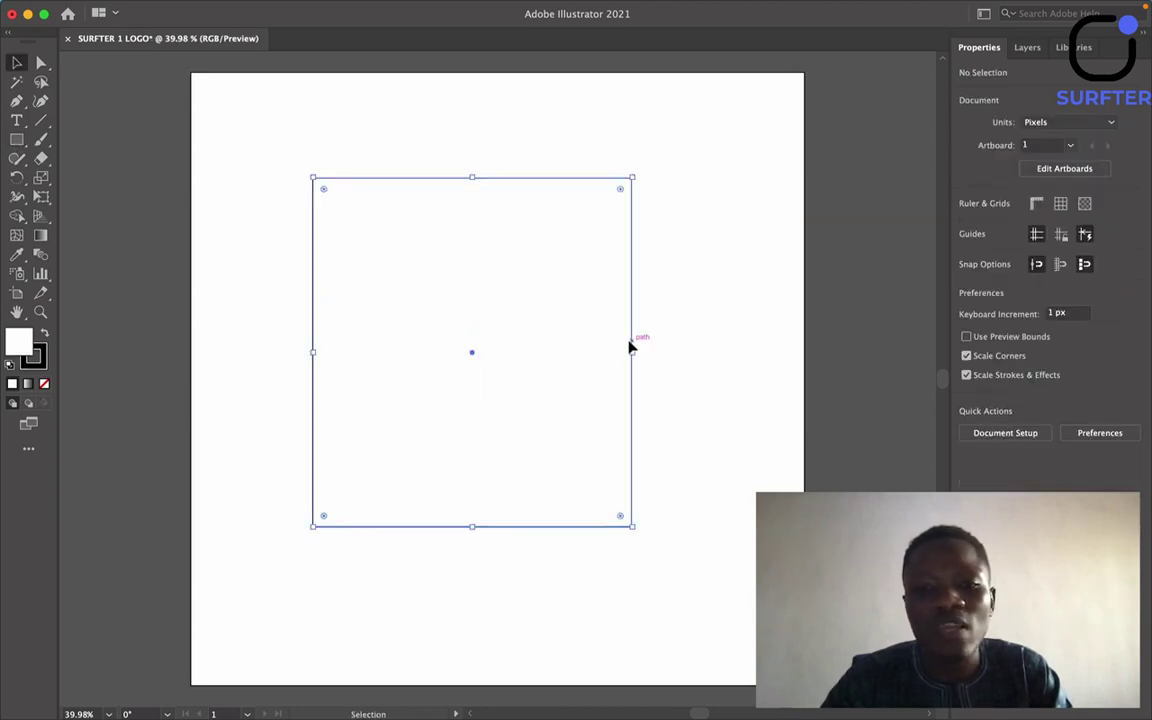
drag(471, 353, 422, 298)
click(723, 363)
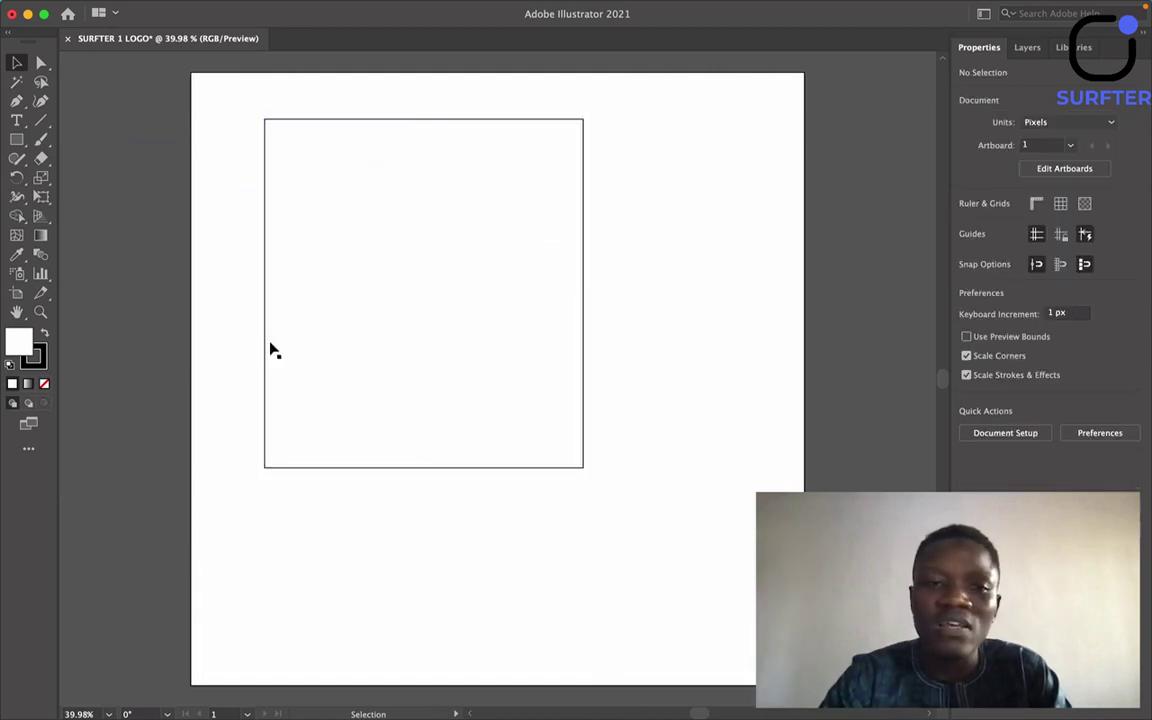
click(265, 175)
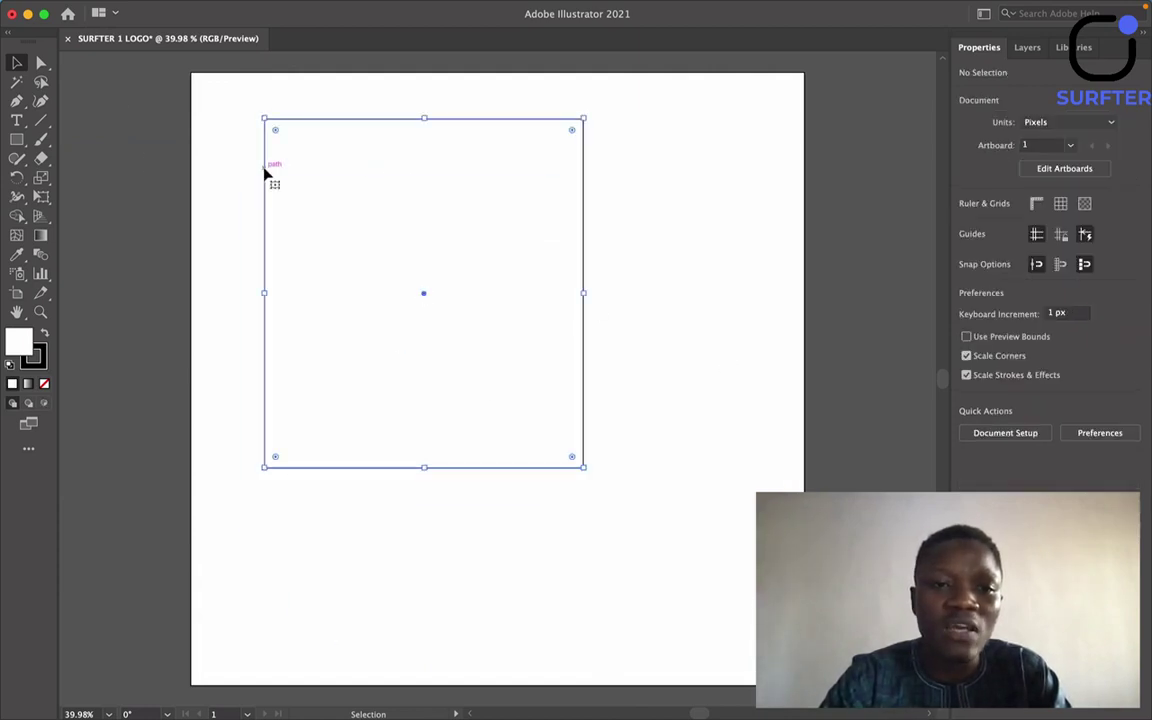
drag(423, 297, 599, 363)
key(Delete)
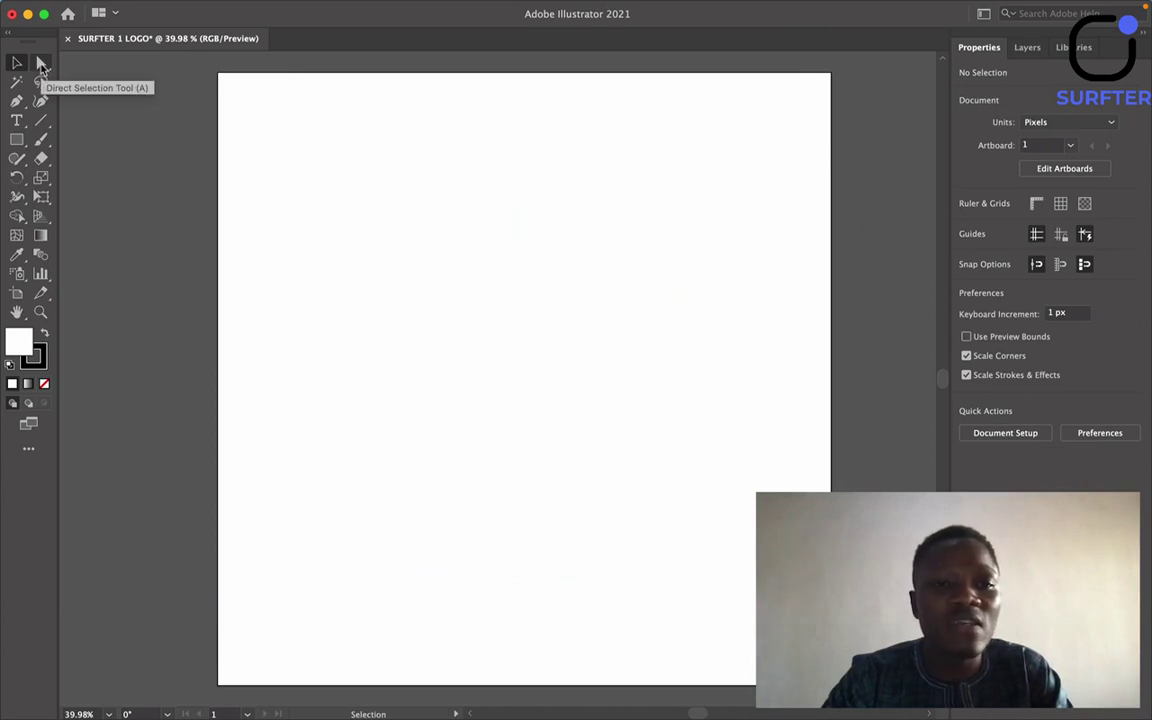
Draw a rectangle of about 556 by 510 px in the upper-right part of the artboard.
click(41, 64)
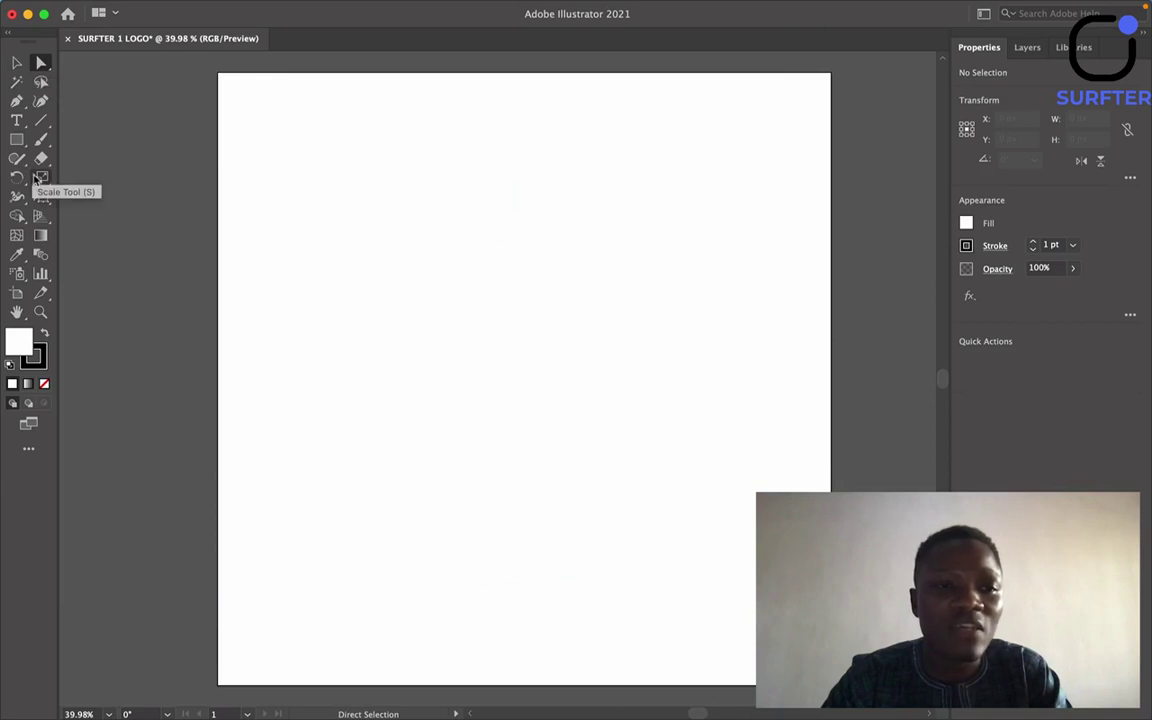
click(16, 139)
drag(427, 158, 743, 447)
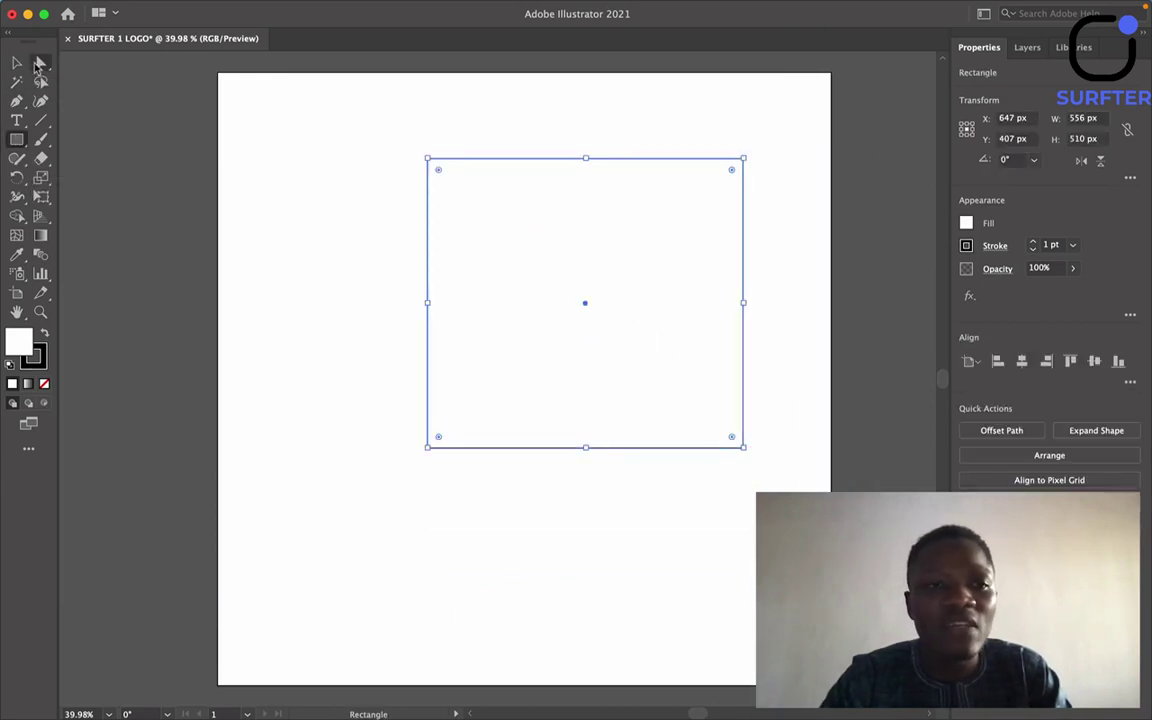
Try to reshape the rectangle's two upper corners with the Direct Selection tool, and deselect it.
click(39, 63)
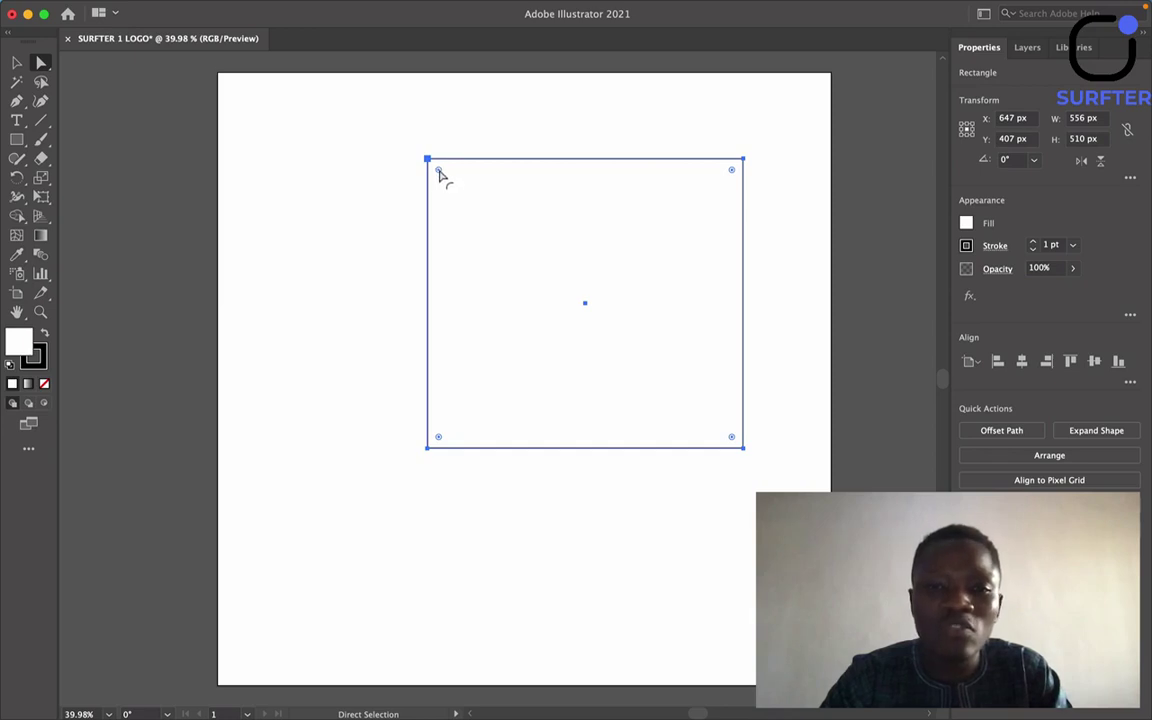
drag(438, 172, 404, 162)
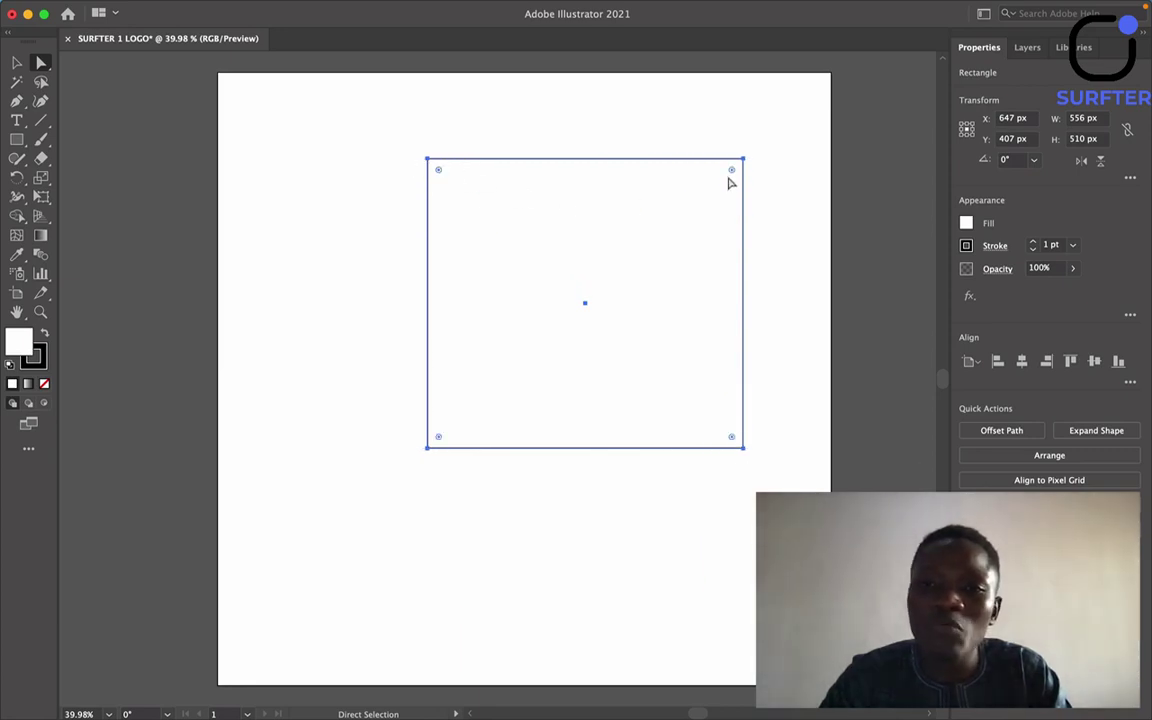
drag(731, 175, 812, 141)
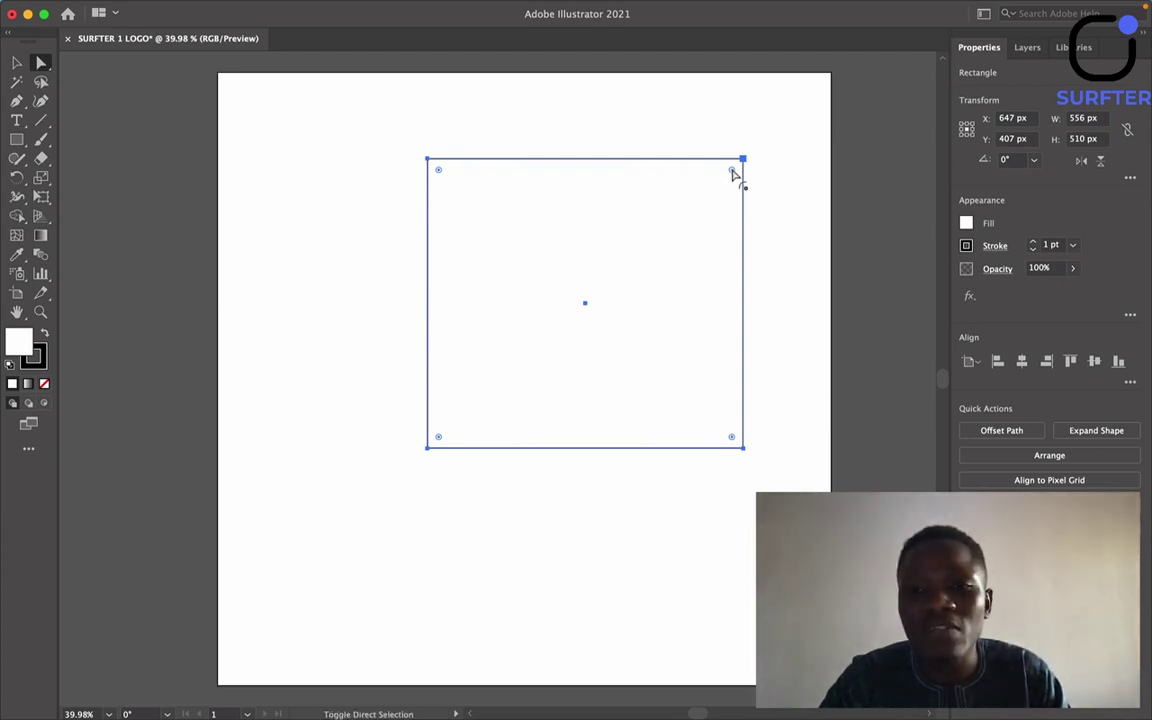
drag(733, 174, 812, 129)
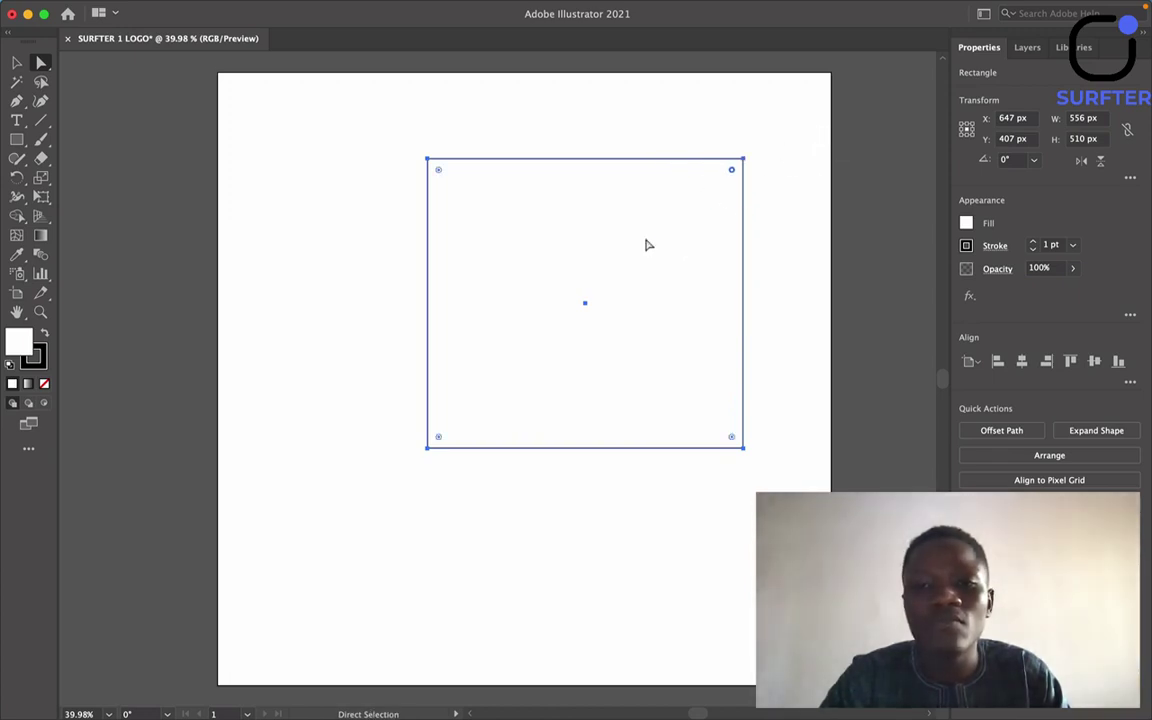
click(361, 247)
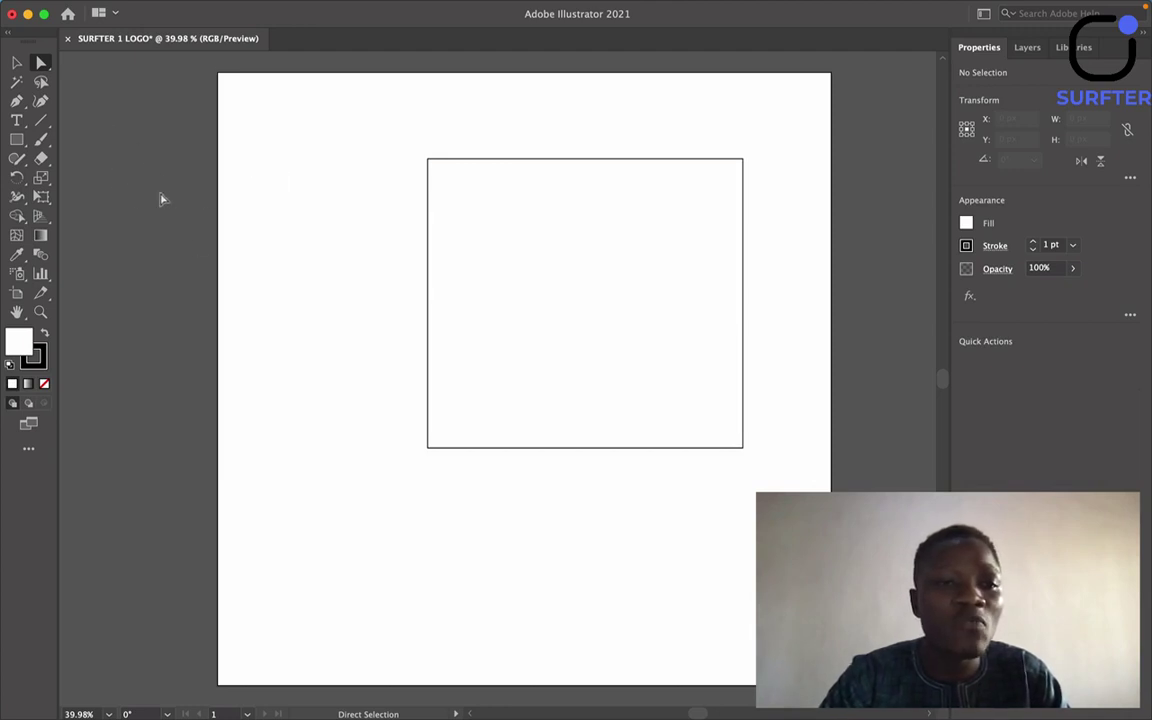
Draw a closed, irregular four-sided shape with the Pen tool, overlapping the rectangle's left side.
click(16, 102)
click(269, 280)
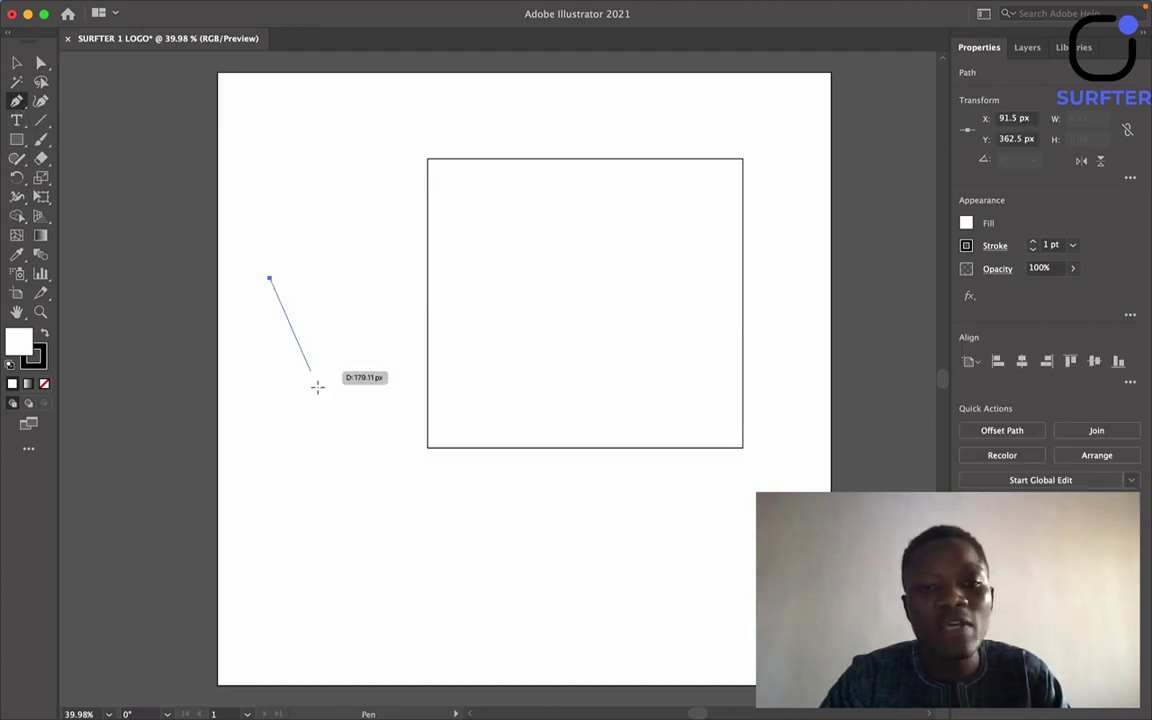
click(324, 400)
click(530, 361)
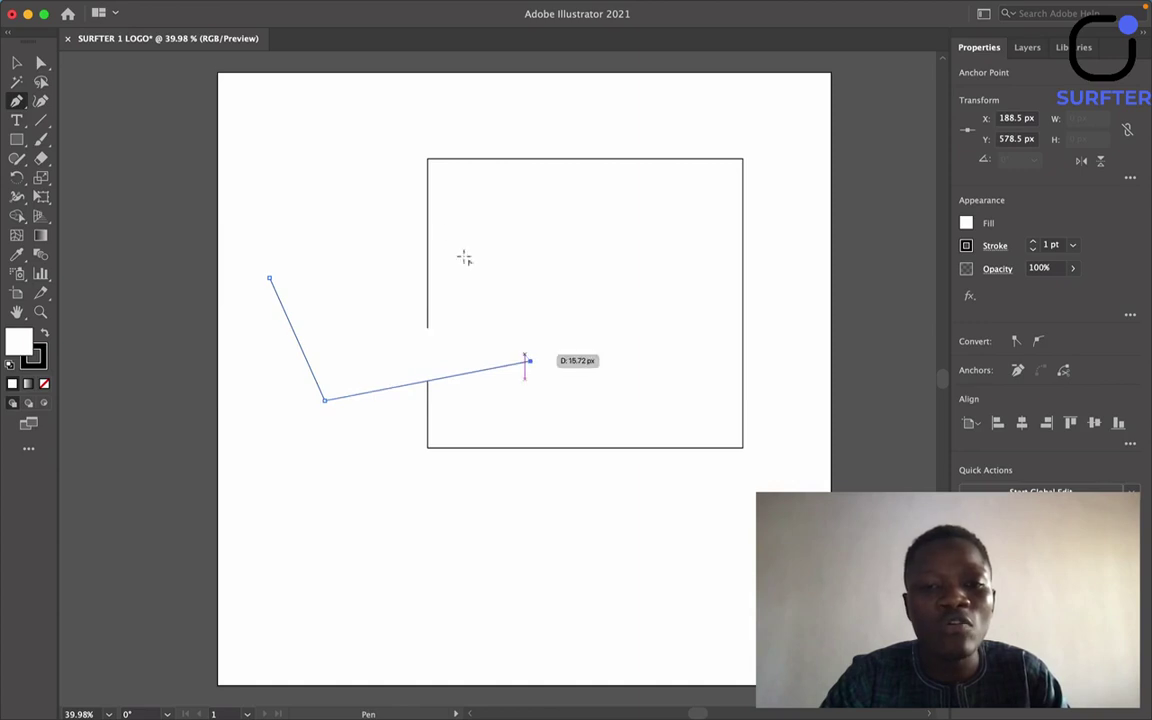
click(415, 204)
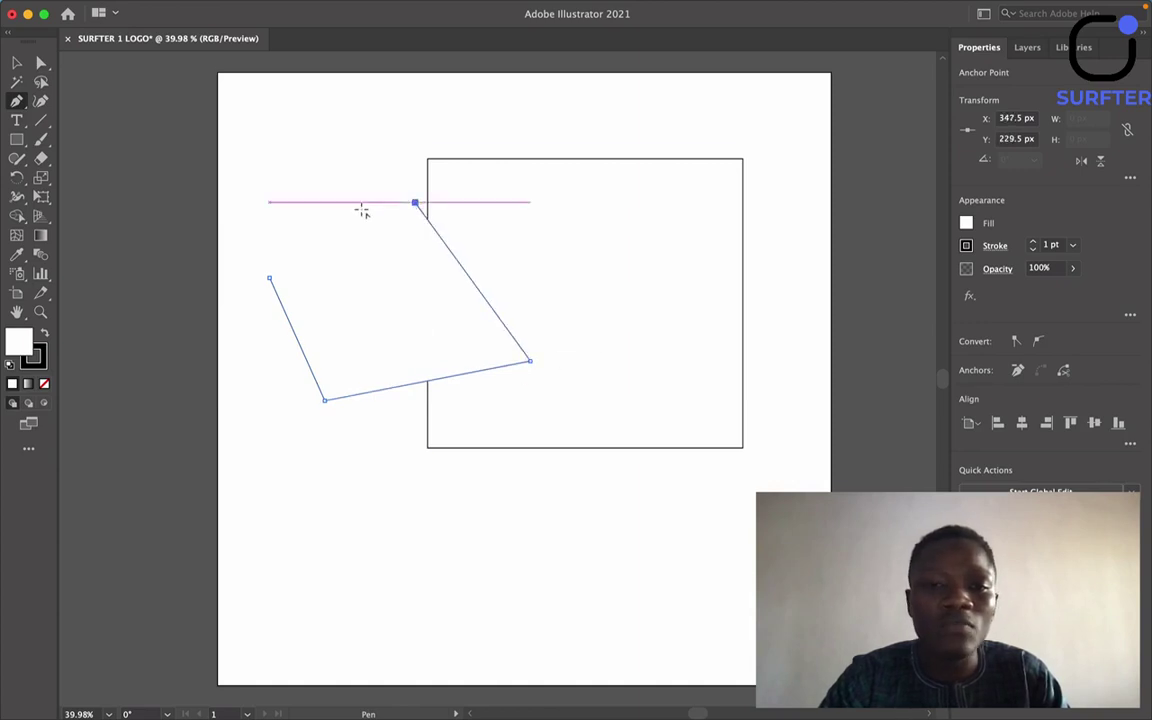
click(269, 278)
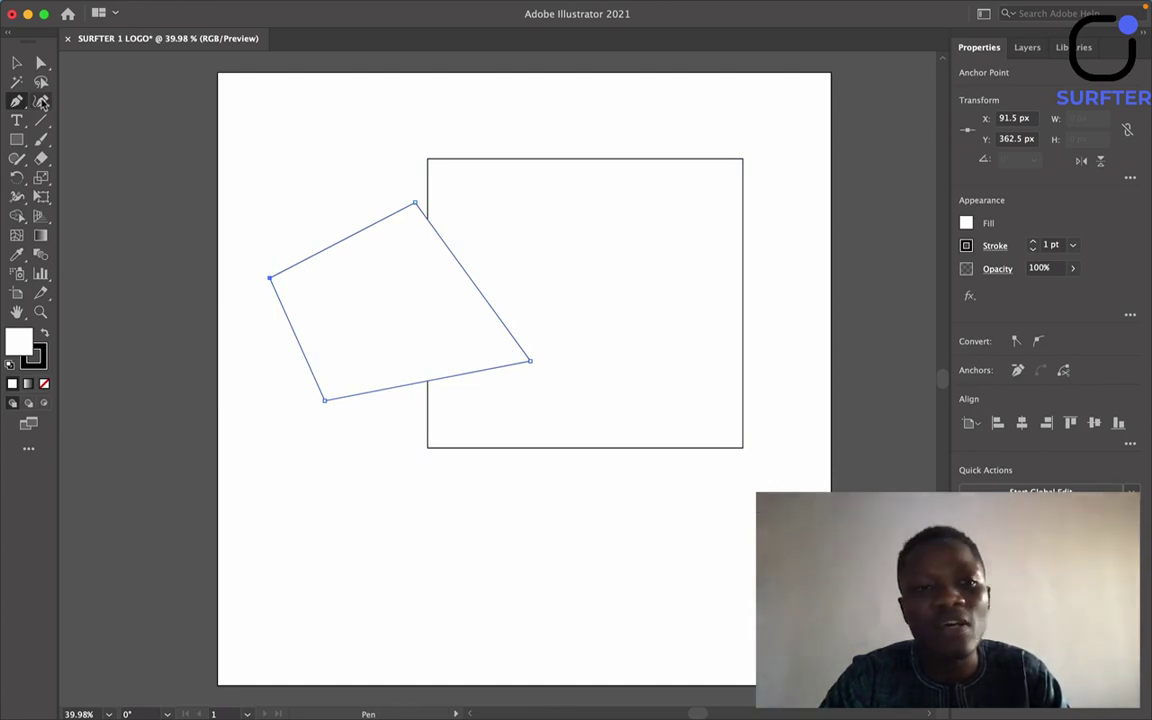
Move the four-sided shape inside the rectangle and add one anchor point to each of its upper-left, right and bottom edges.
click(16, 62)
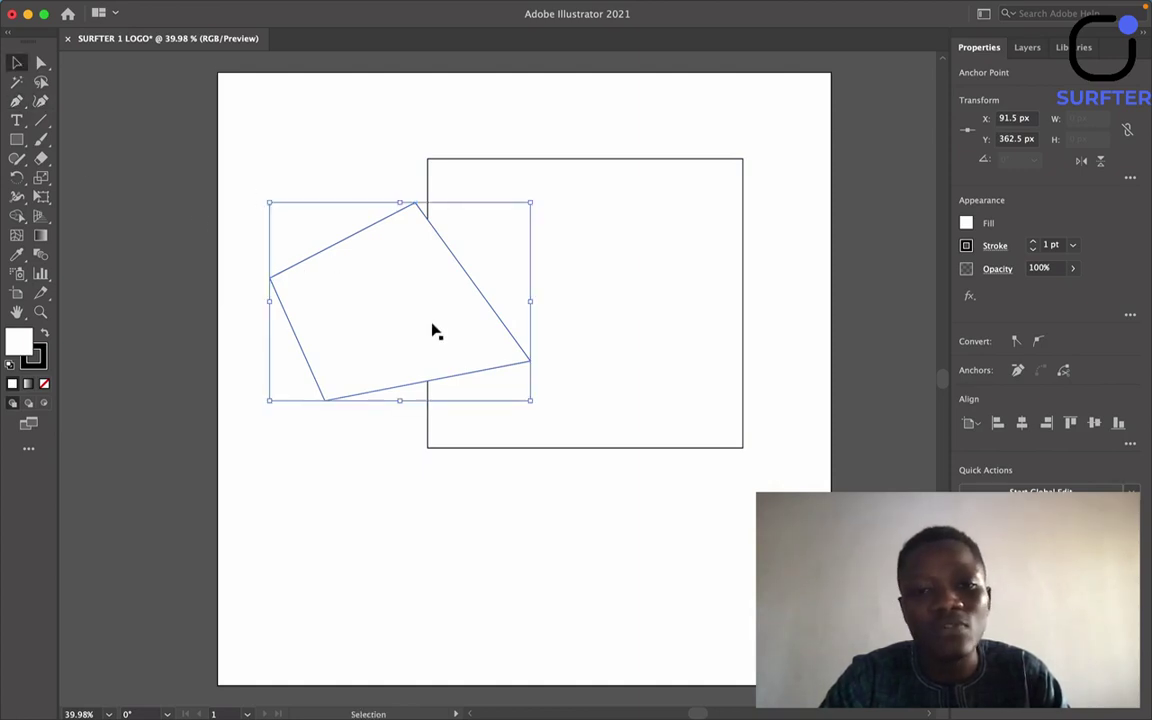
drag(435, 331, 624, 320)
click(16, 101)
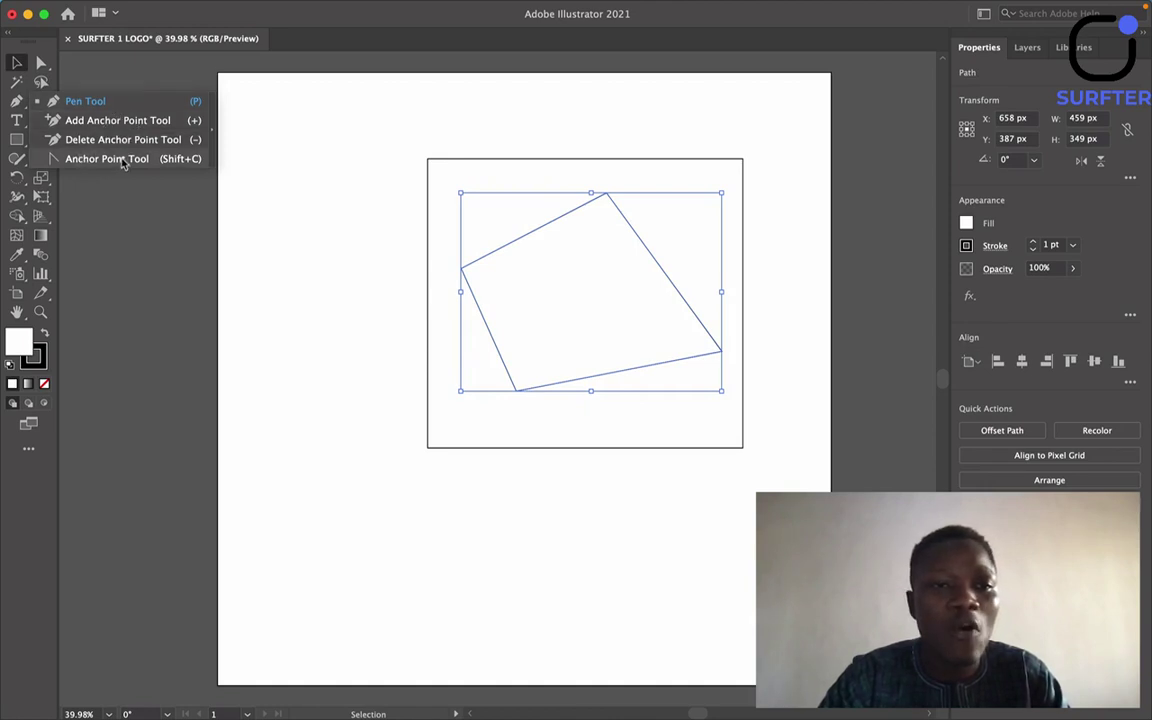
click(107, 121)
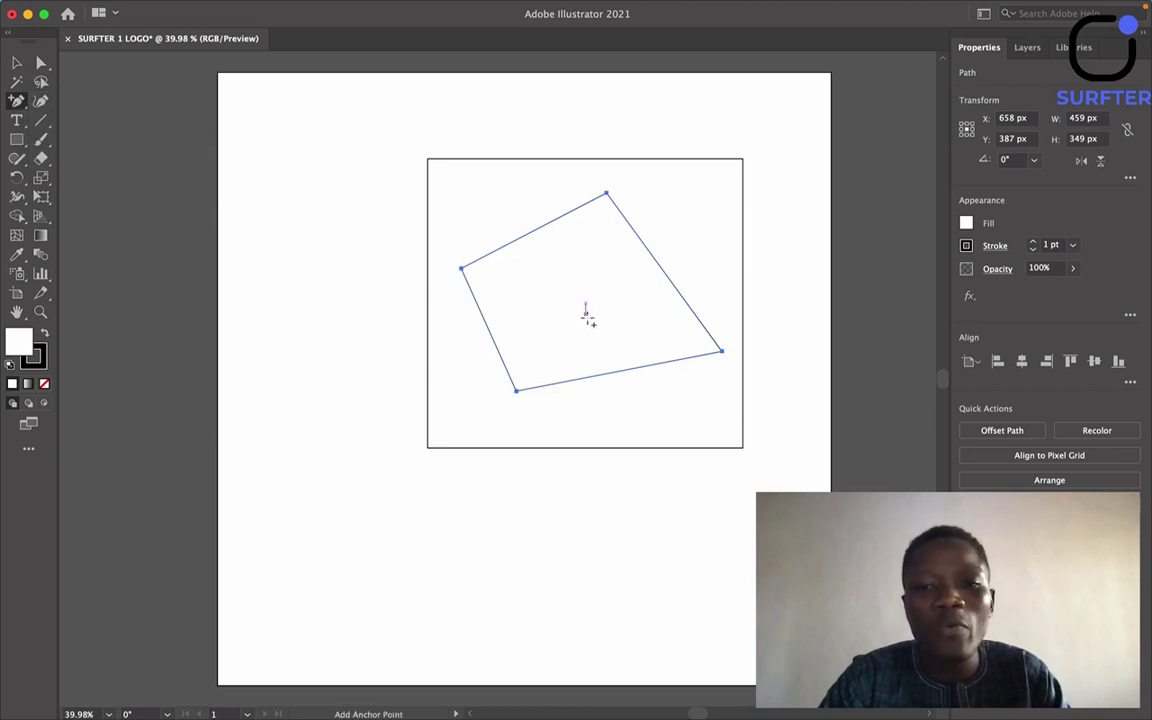
click(604, 375)
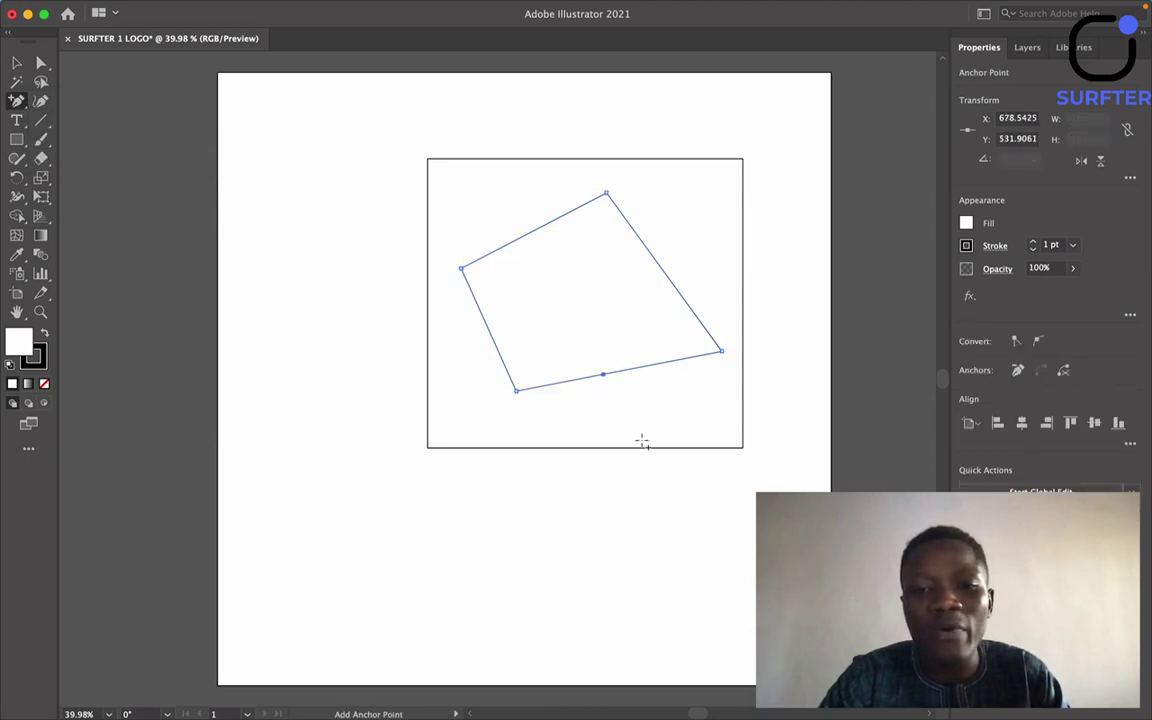
click(658, 264)
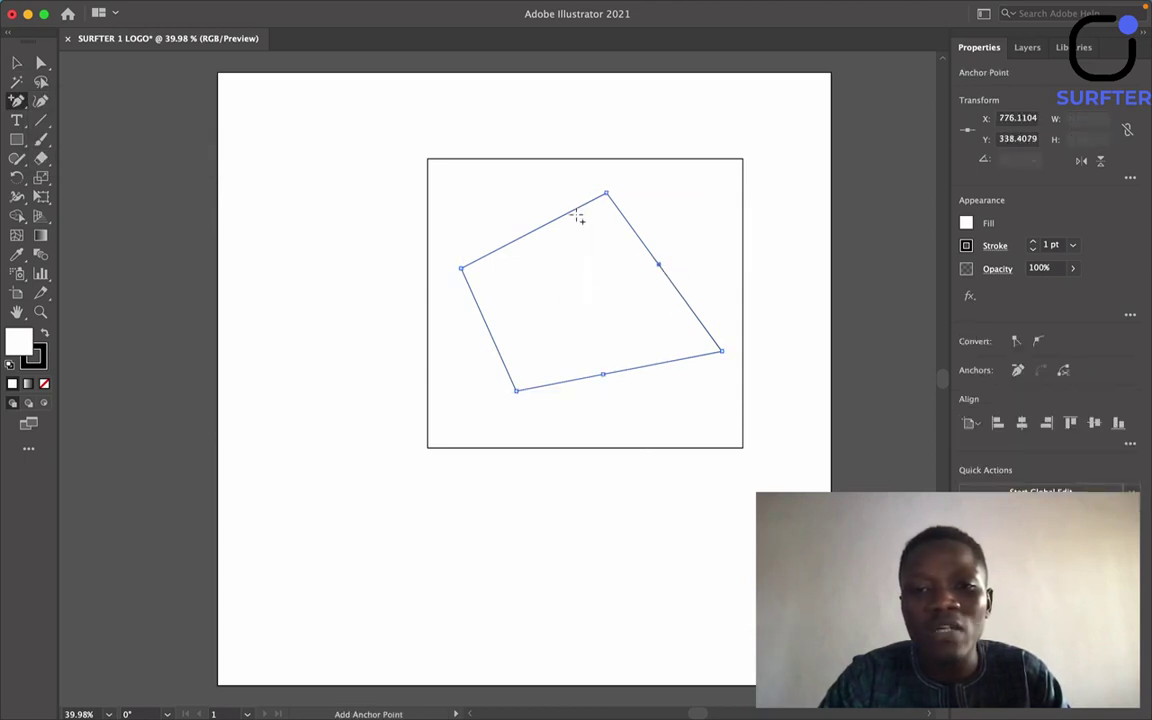
click(533, 231)
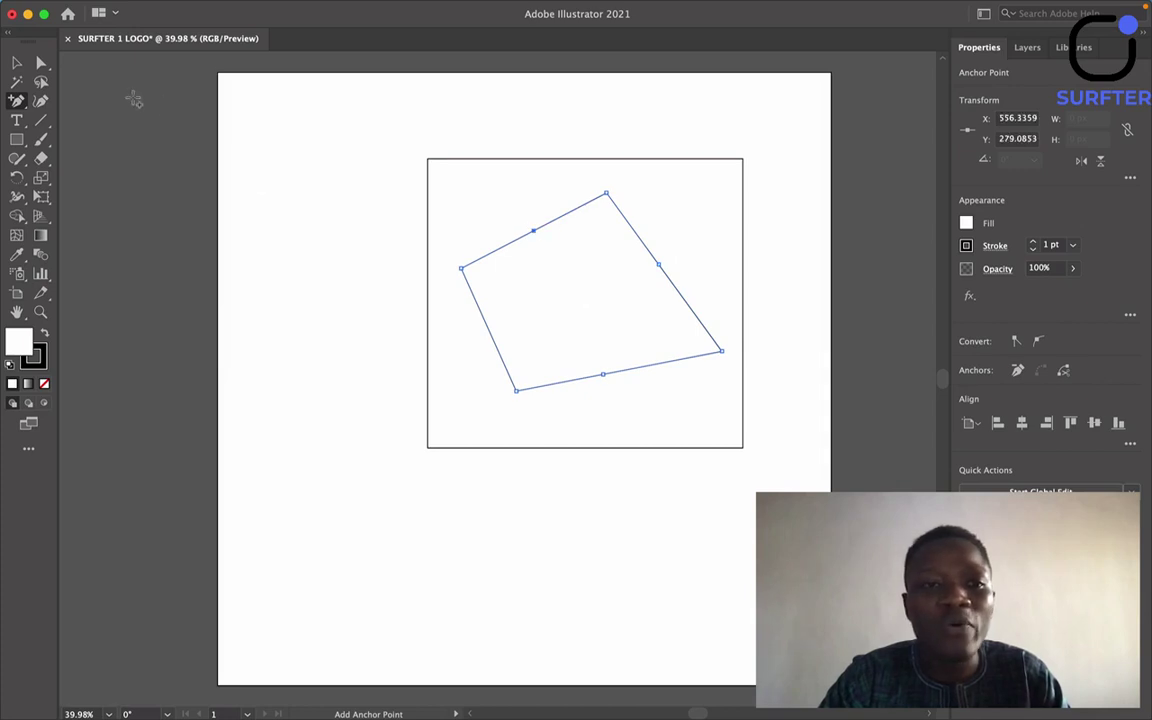
Pull the three added anchor points outward with the Direct Selection tool to turn the shape into an irregular seven-sided polygon.
click(41, 64)
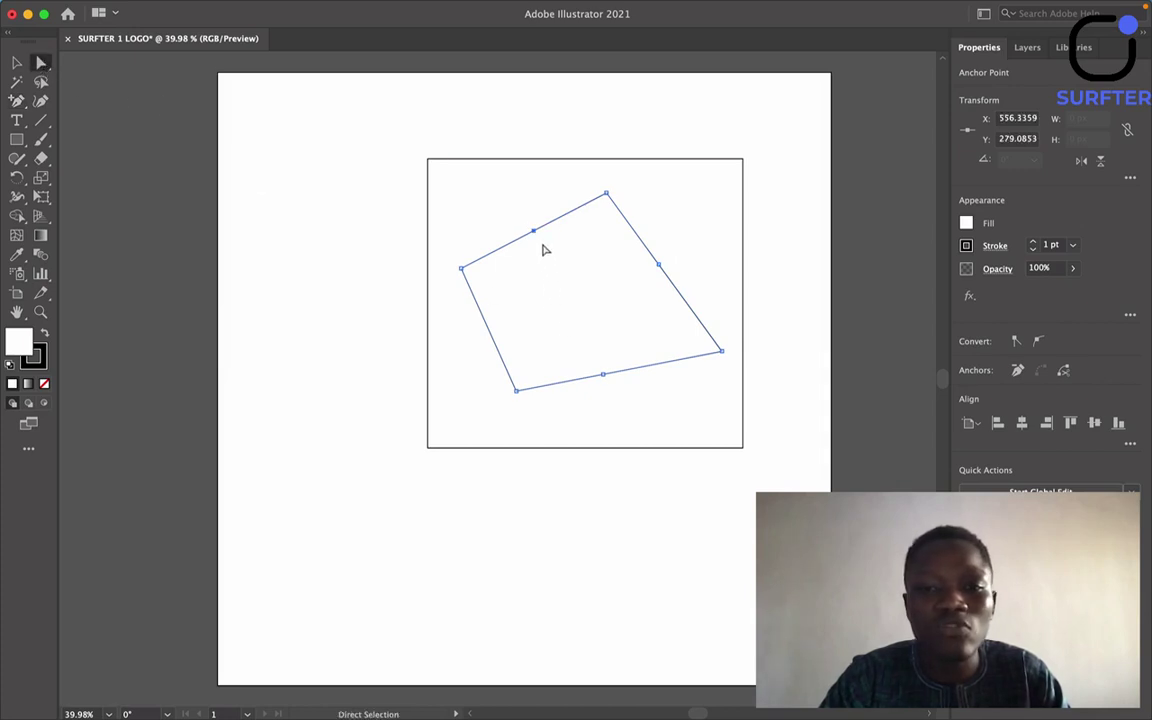
drag(533, 231, 487, 184)
drag(660, 263, 707, 236)
drag(604, 373, 656, 397)
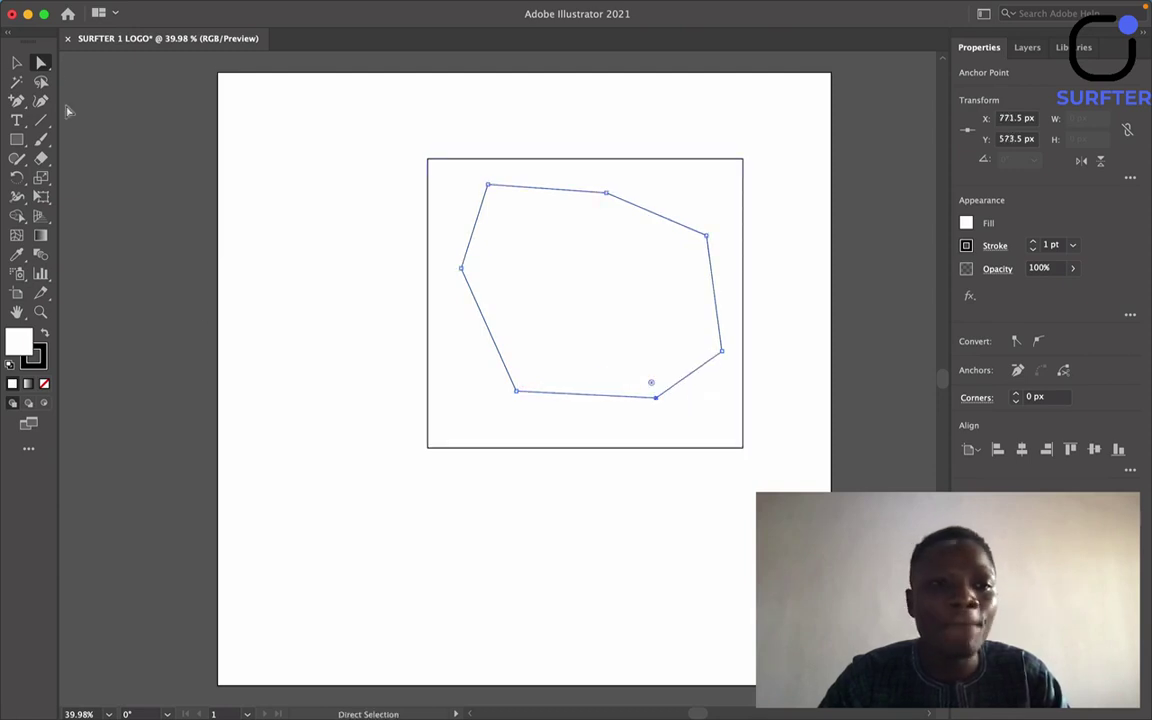
Draw a closed rounded shape of about 530 by 346 px with the Curvature tool, overlapping the rectangle's lower-left corner.
click(41, 101)
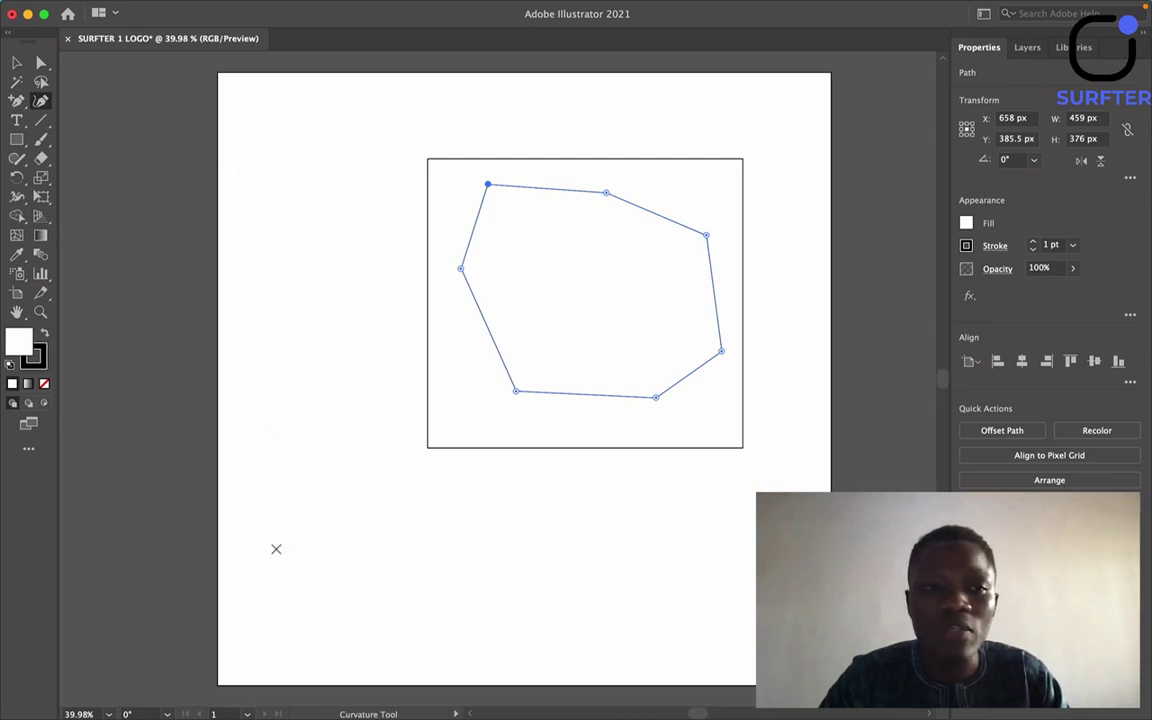
click(349, 553)
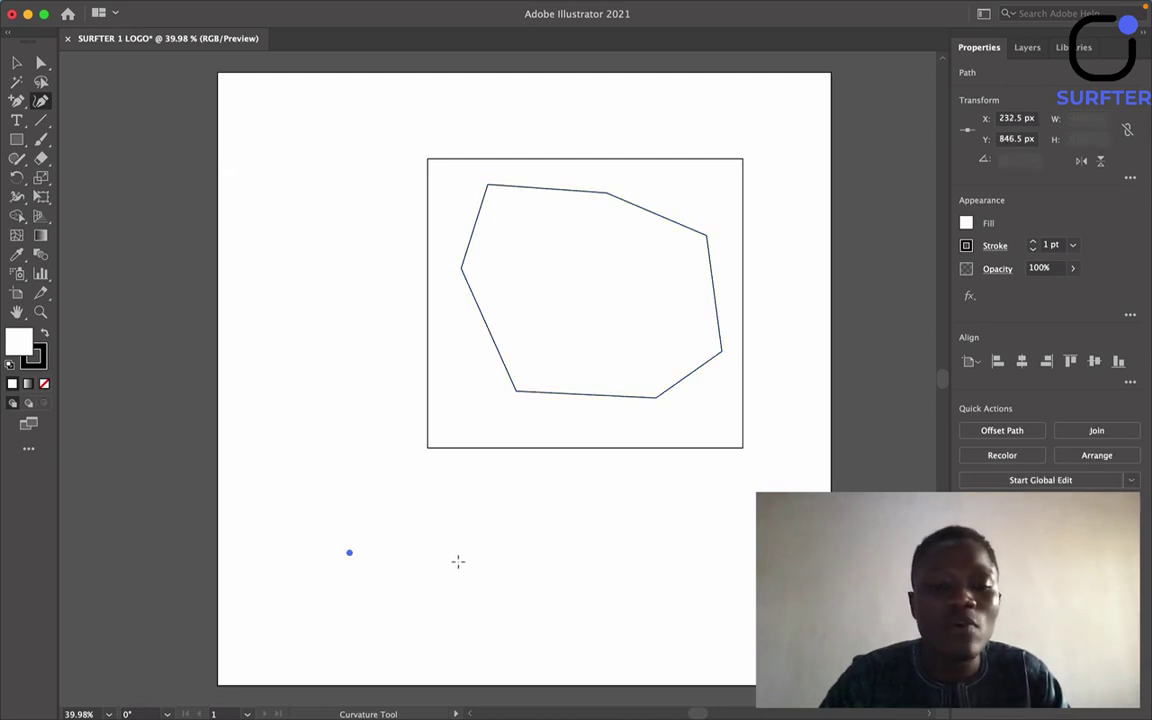
click(548, 548)
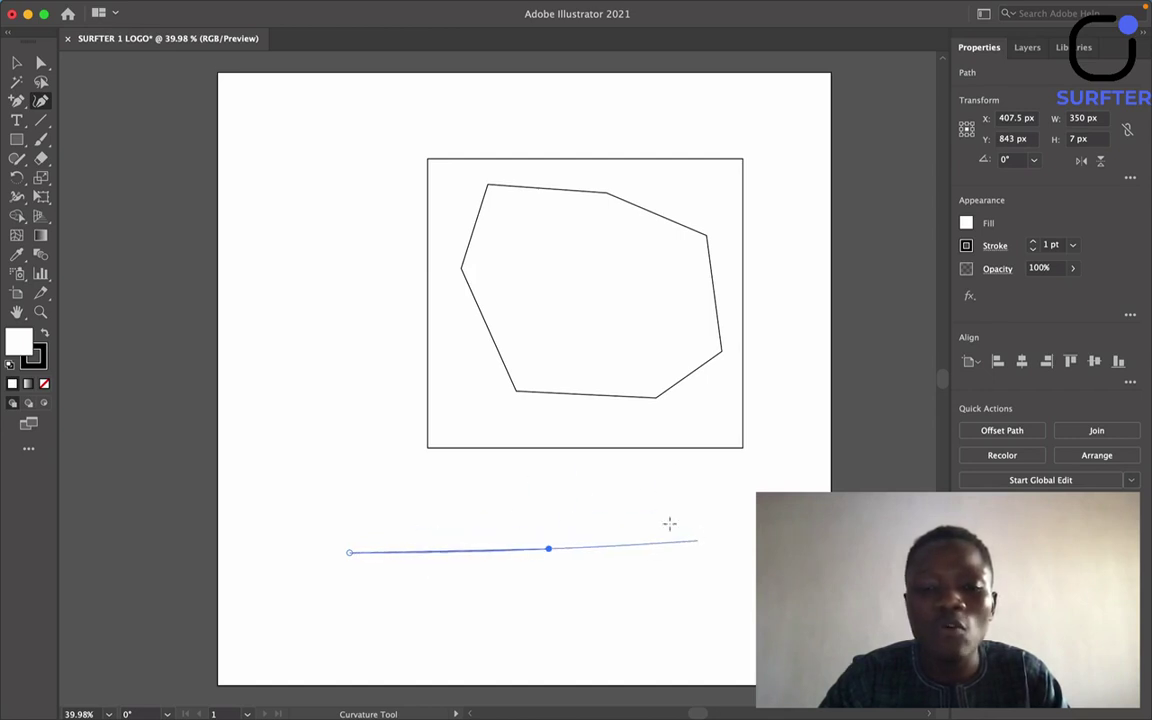
click(594, 501)
click(305, 404)
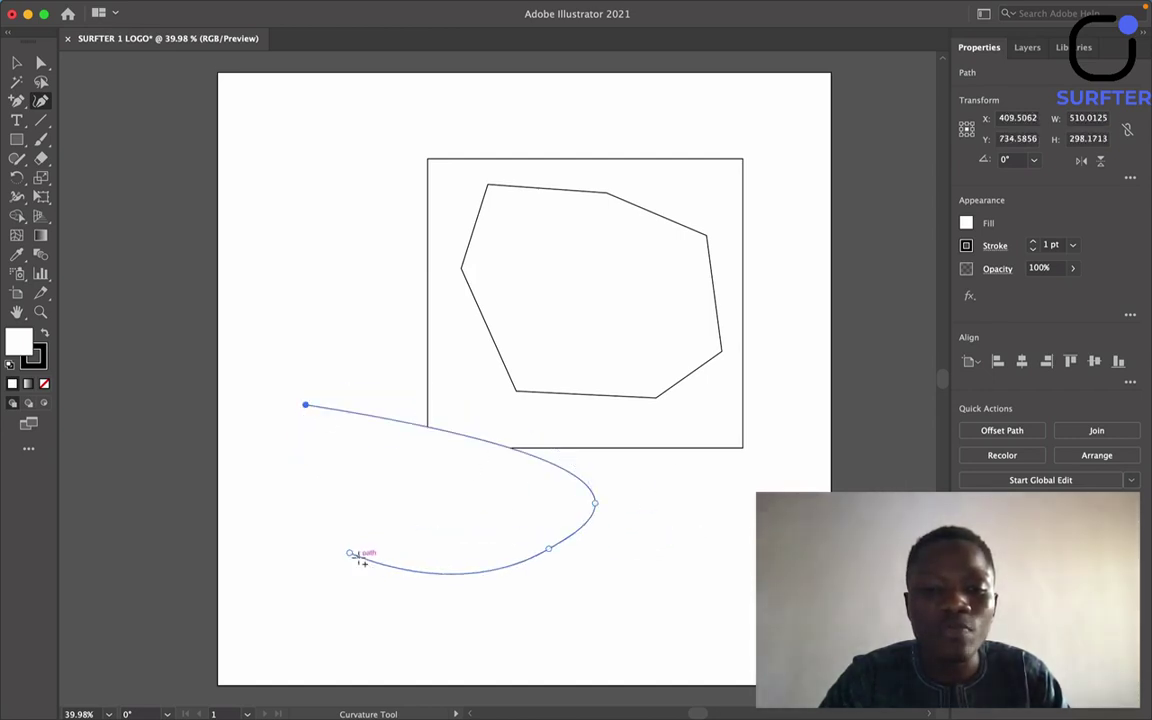
click(349, 551)
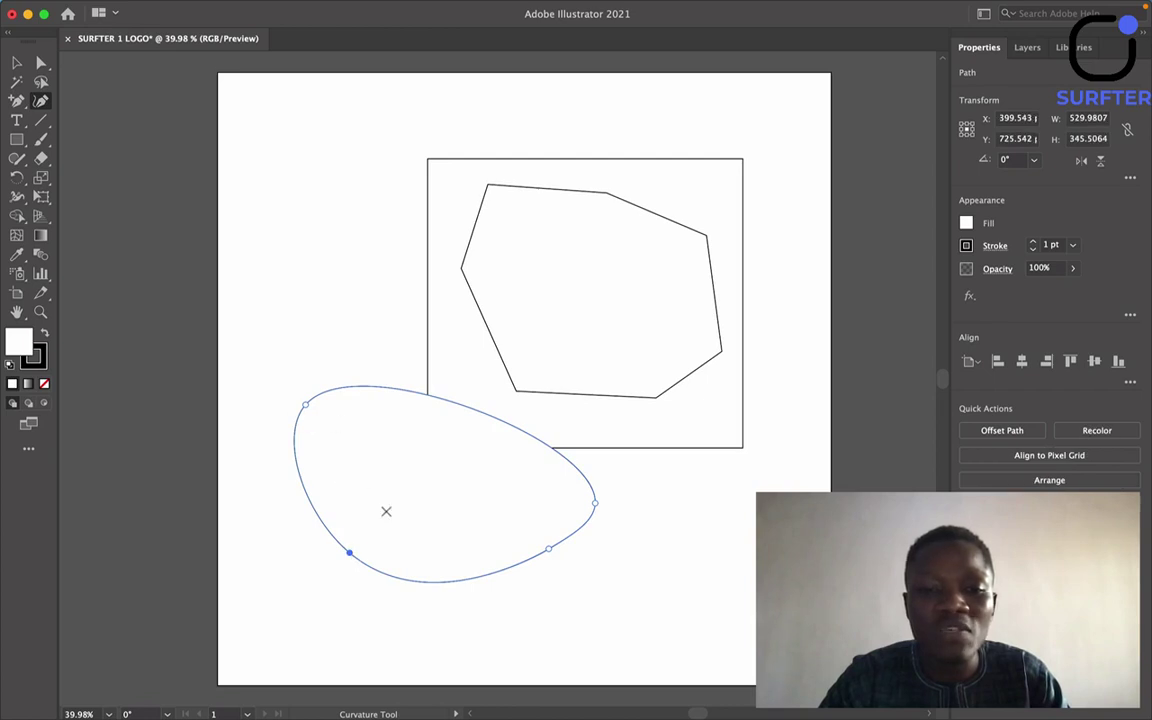
Add a point on the rounded shape's upper edge and pull its points outward until it is about 624 by 550 px.
click(502, 420)
drag(502, 420, 519, 384)
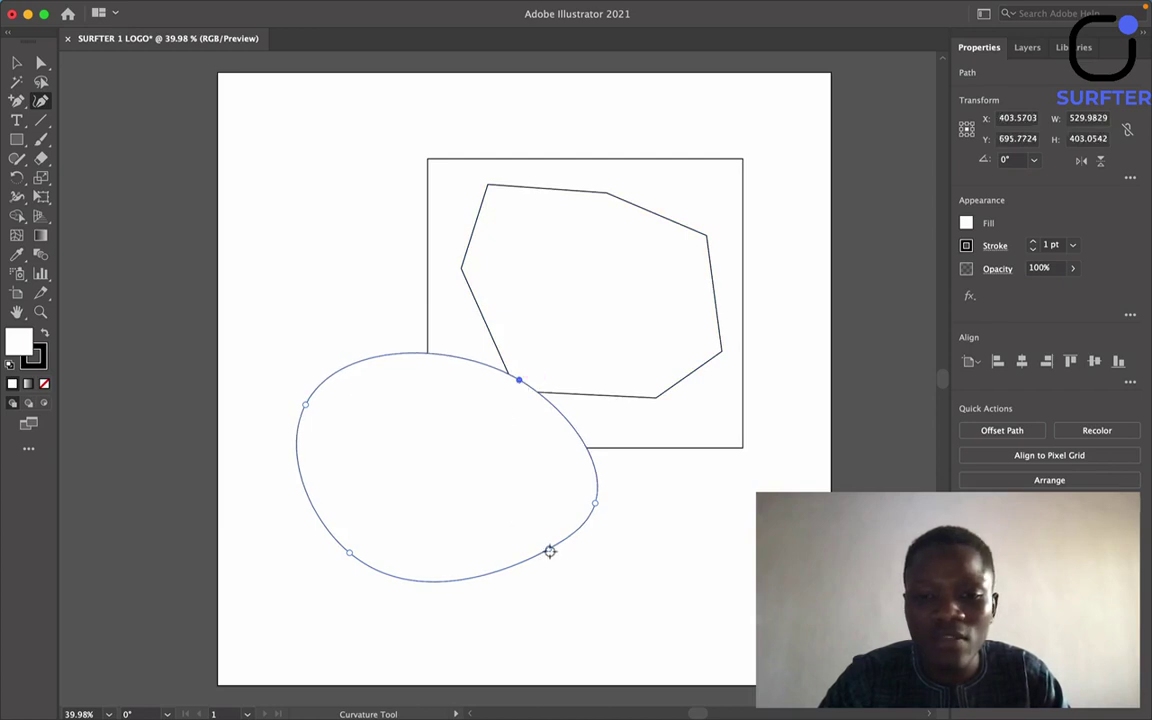
drag(540, 553, 496, 596)
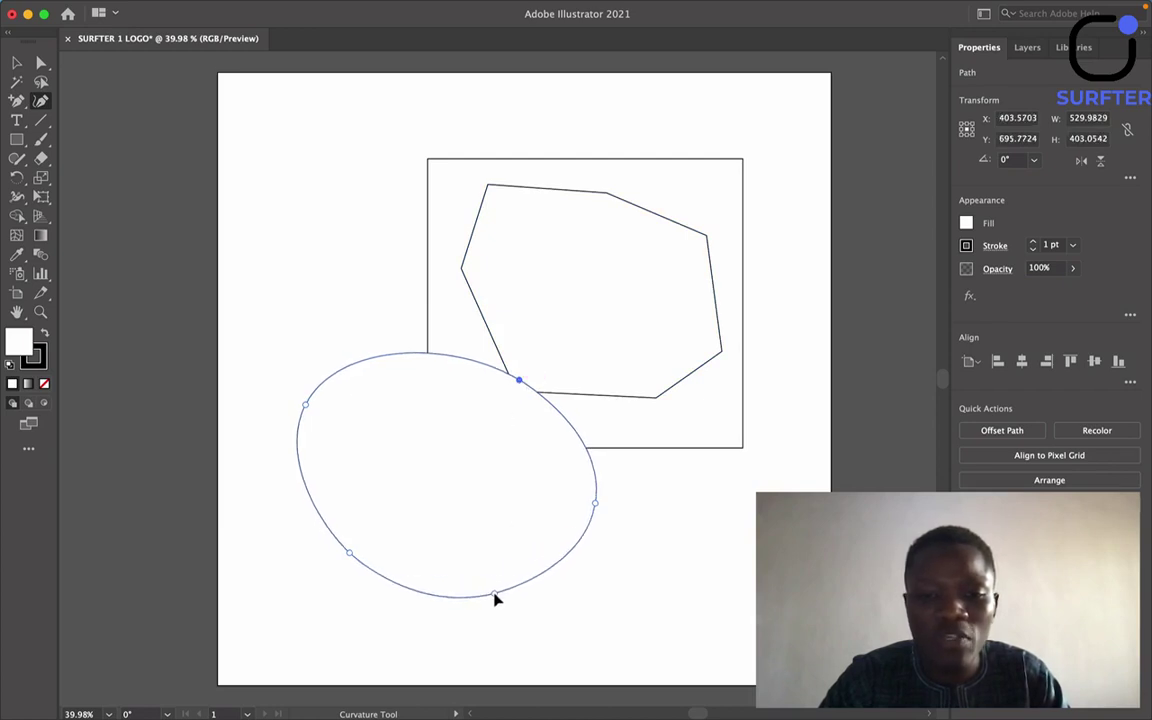
drag(349, 553, 290, 574)
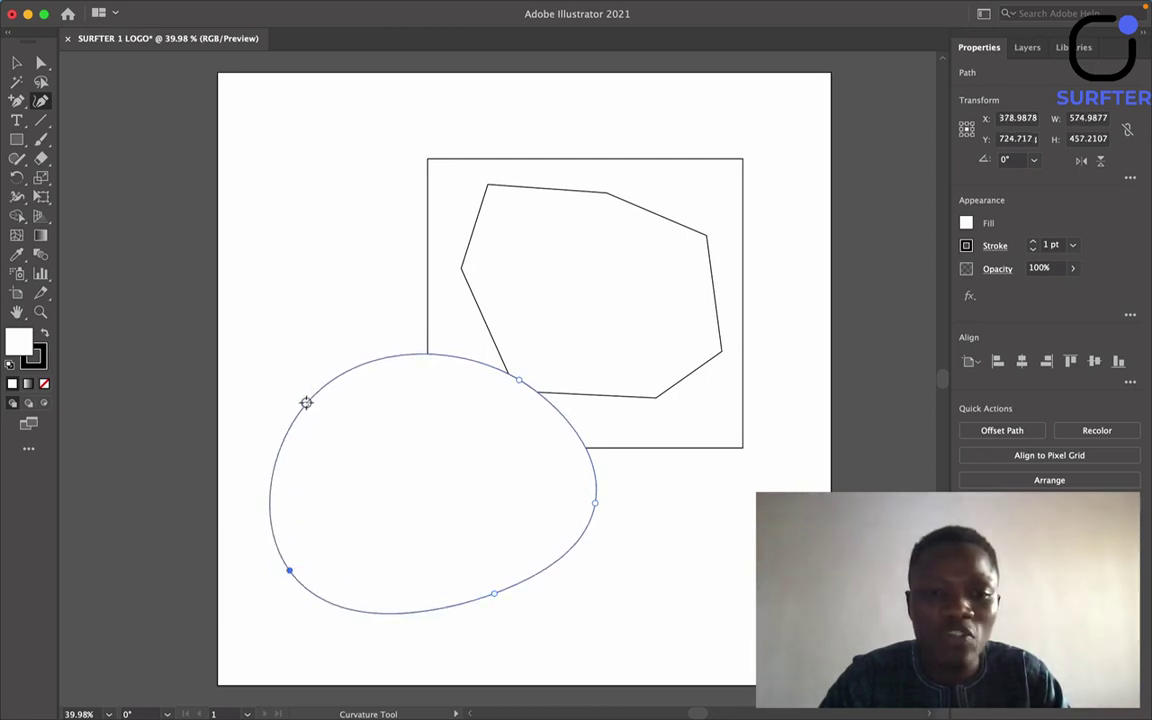
drag(306, 402, 282, 352)
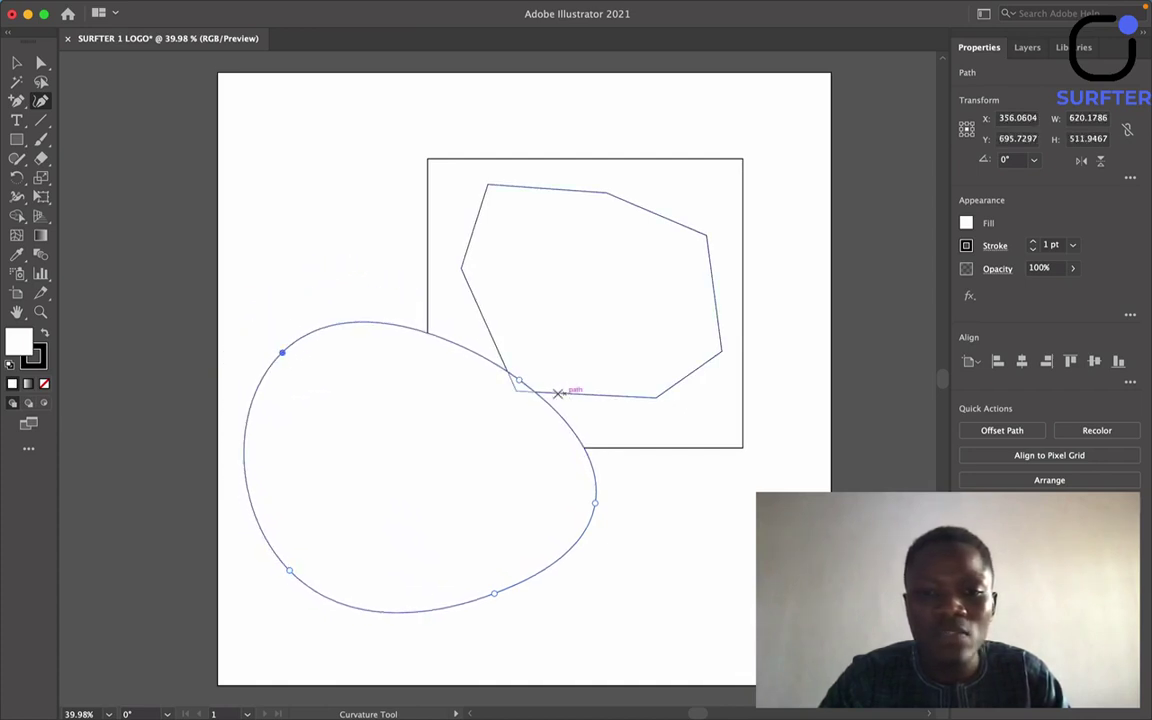
drag(517, 381, 501, 327)
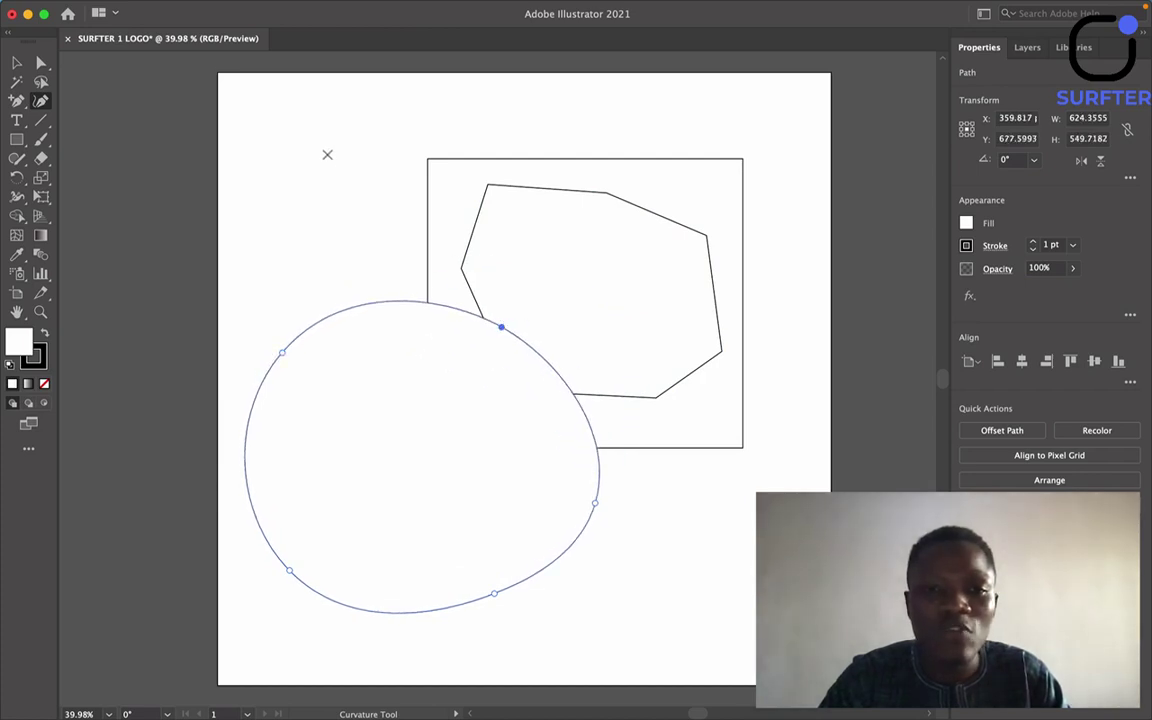
Draw two open Curvature tool paths in the artboard's upper-left area: a wavy one about 269 px tall and an arc about 335 px tall.
click(327, 154)
click(315, 221)
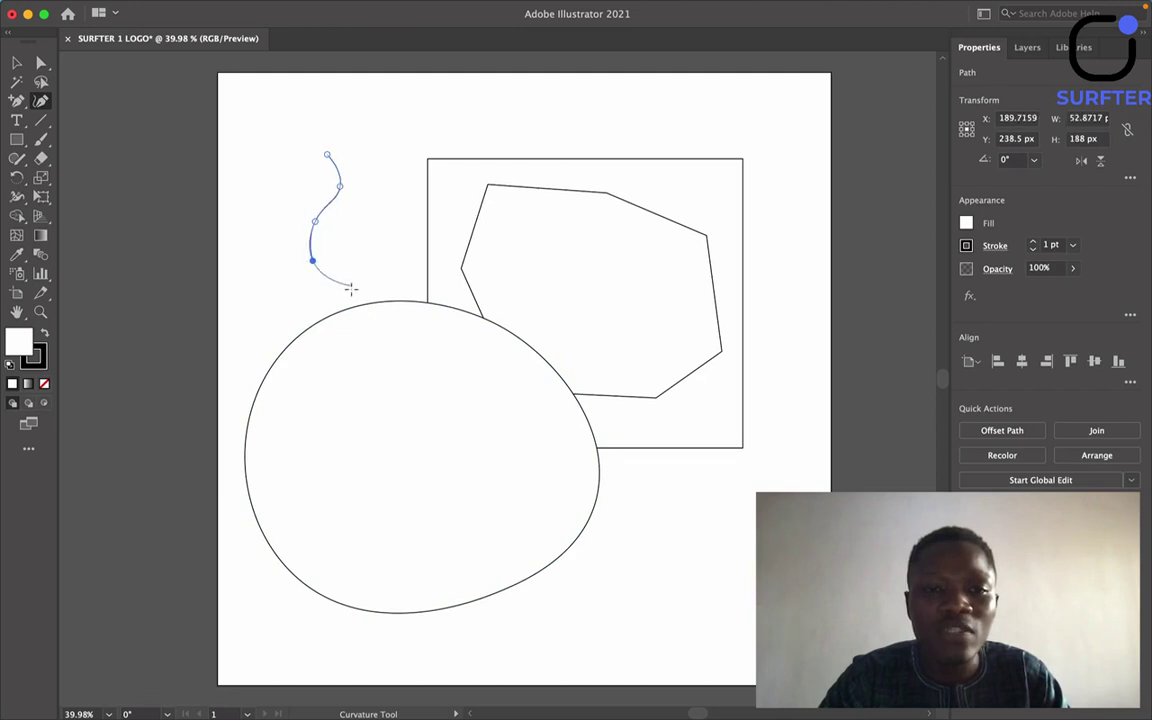
click(318, 307)
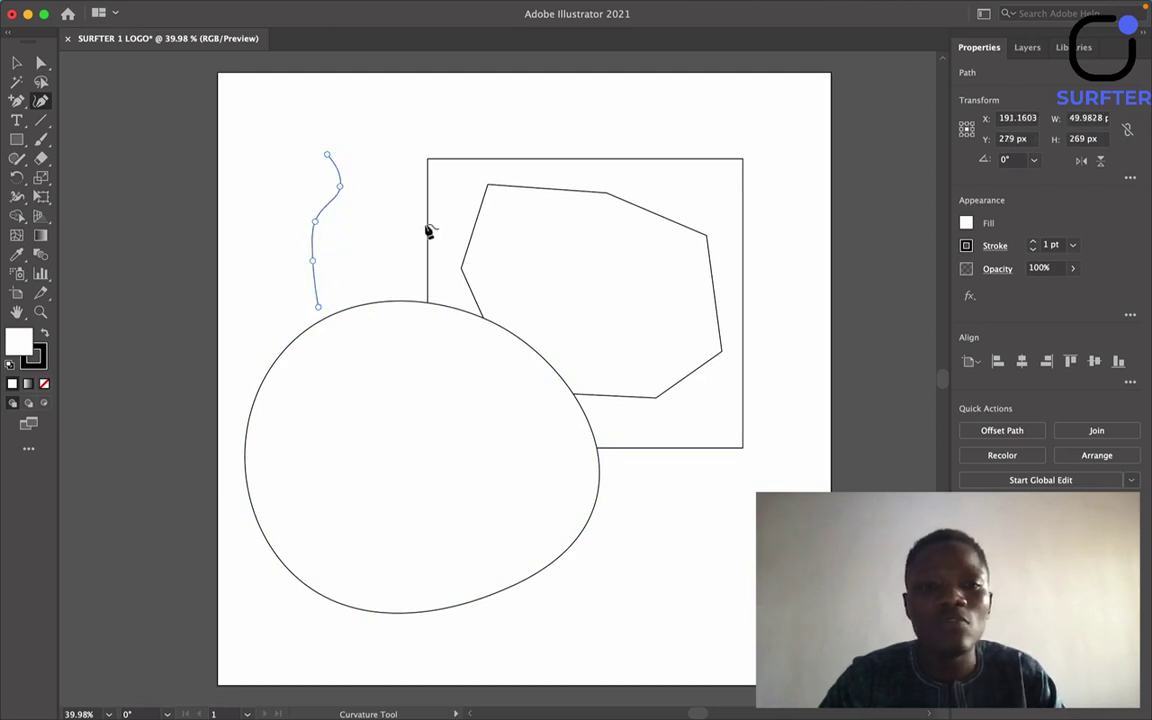
key(Escape)
click(231, 141)
click(305, 231)
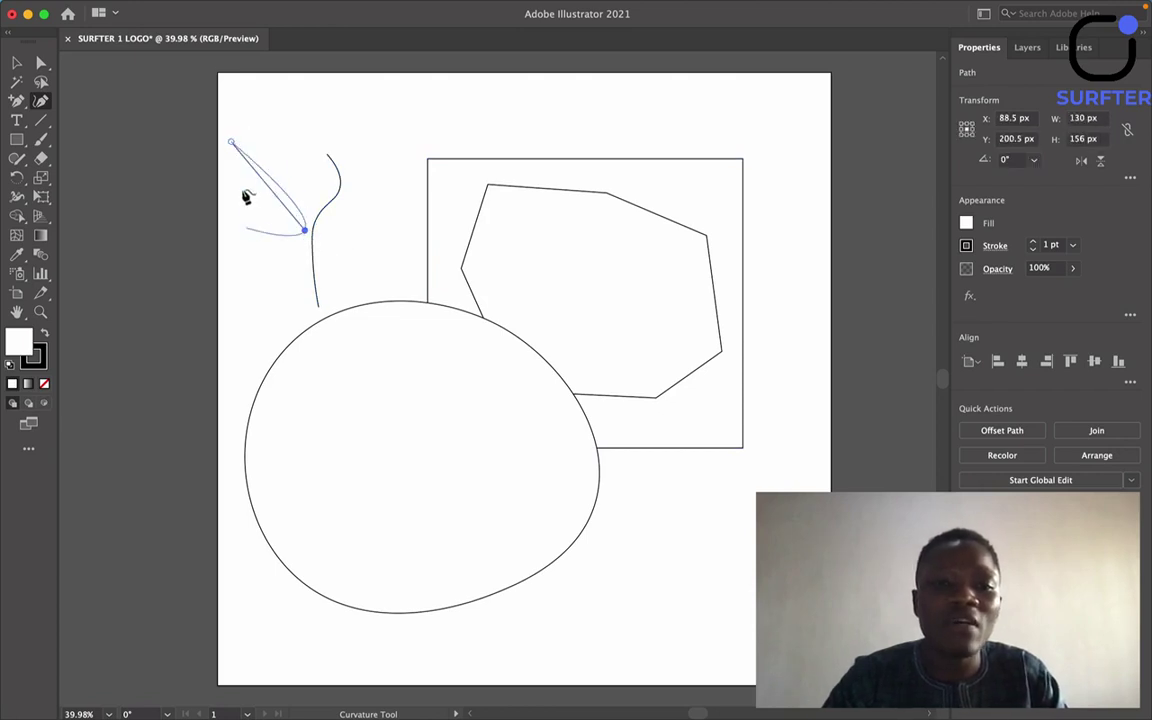
click(242, 331)
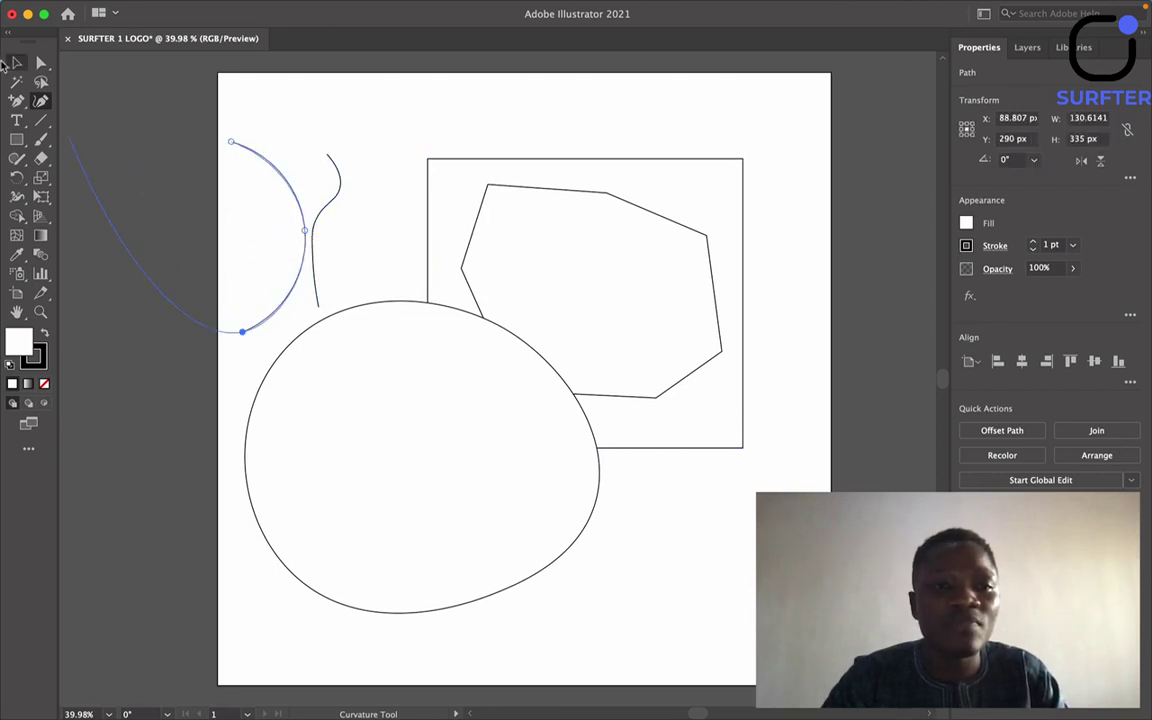
Select the wavy path and the arc together with the Selection tool and delete them.
click(14, 62)
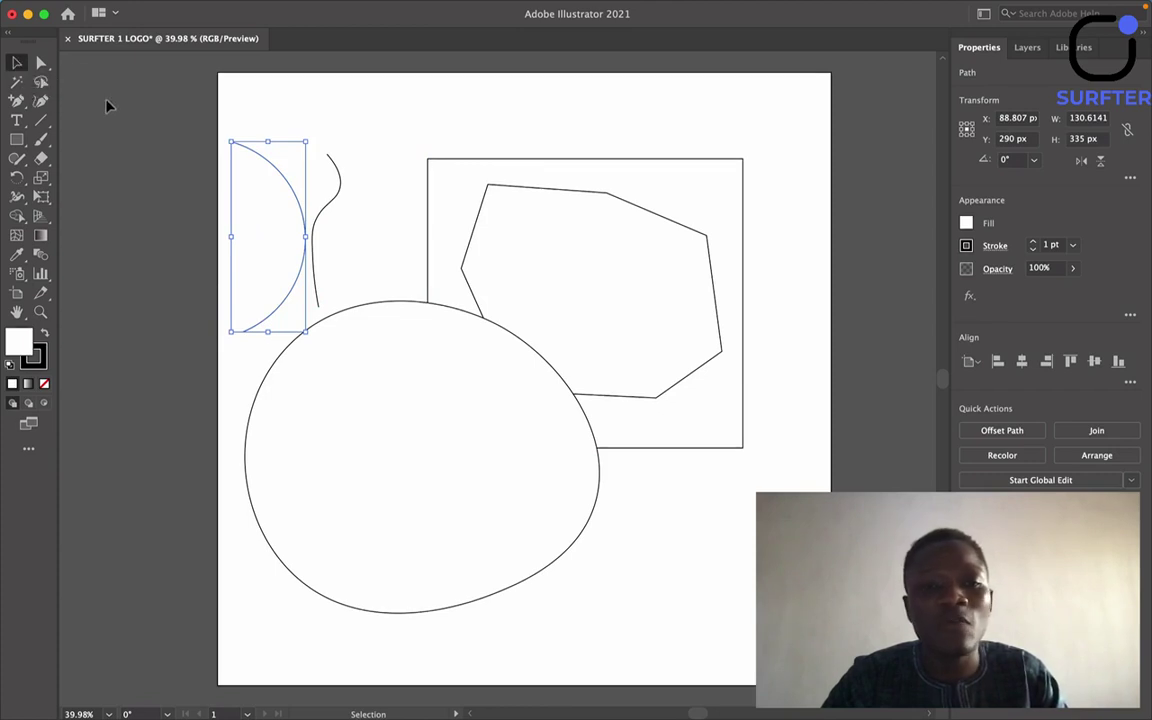
click(156, 138)
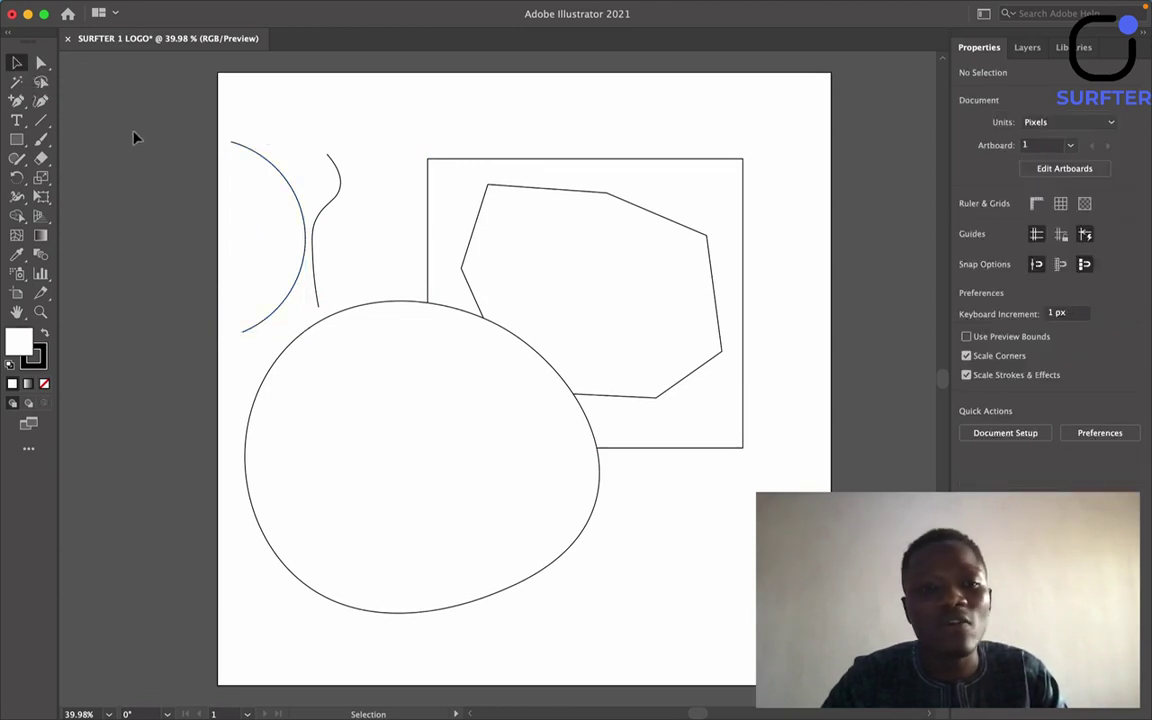
drag(150, 93, 375, 225)
key(Delete)
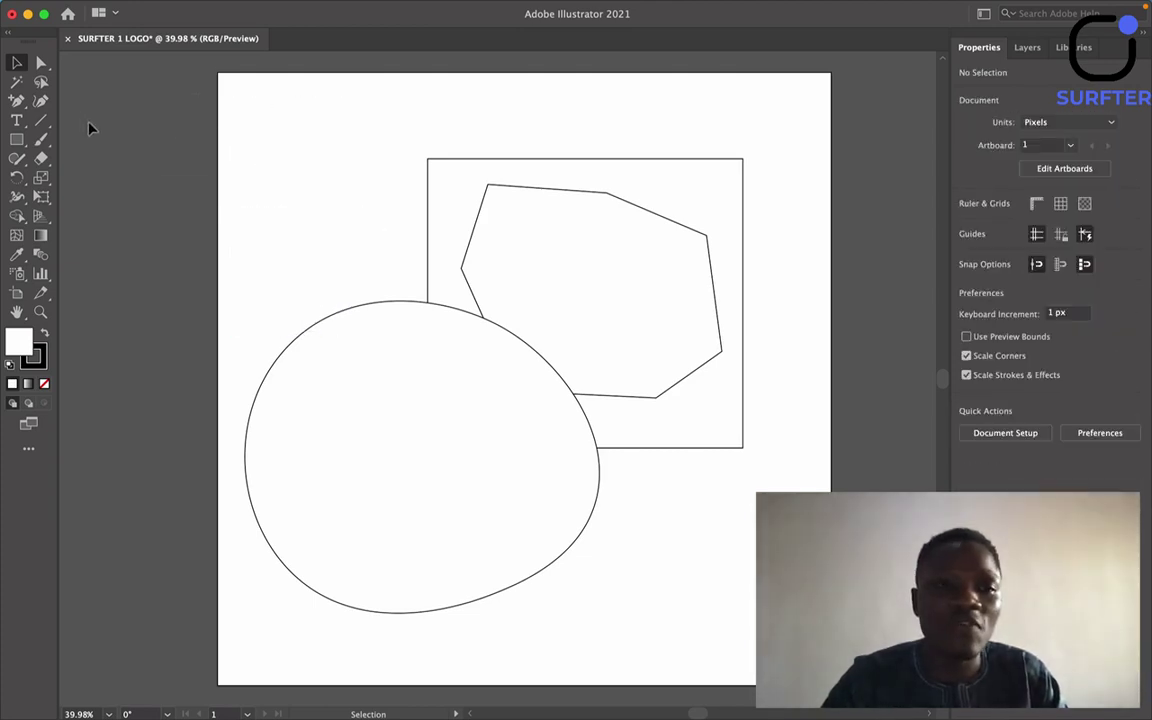
Place text with the Type tool in the artboard's upper-left area and replace the trial characters with SURFTER.
click(17, 121)
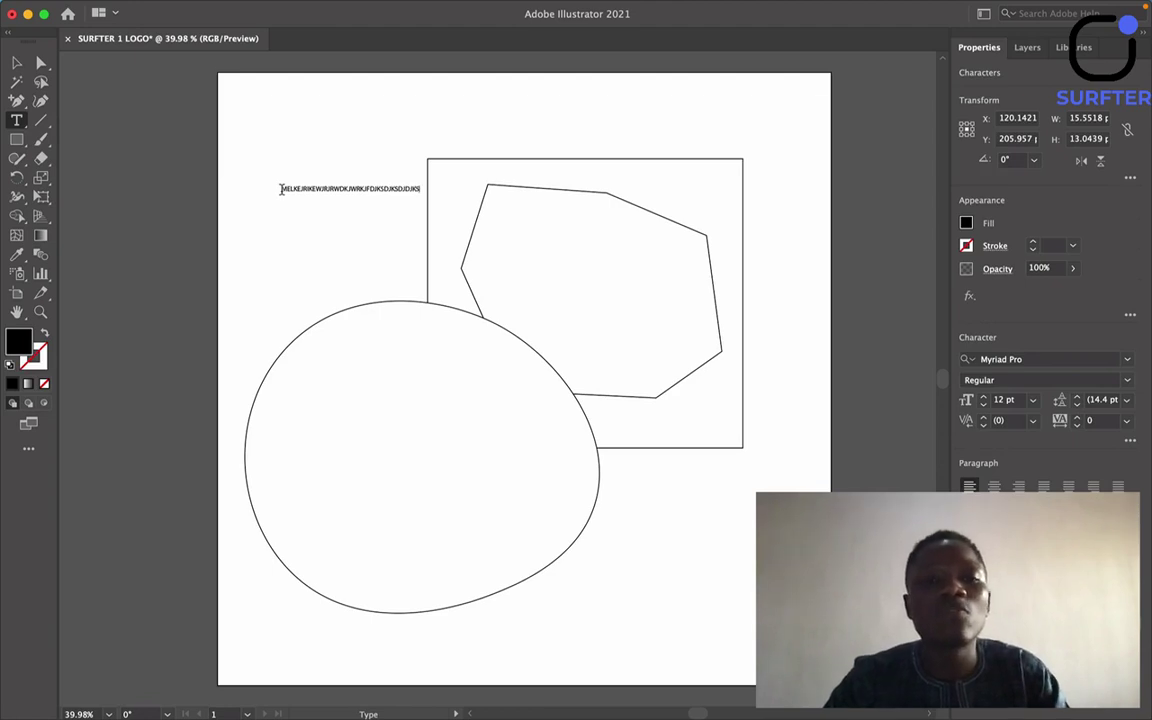
key(ctrl+a)
key(BackSpace)
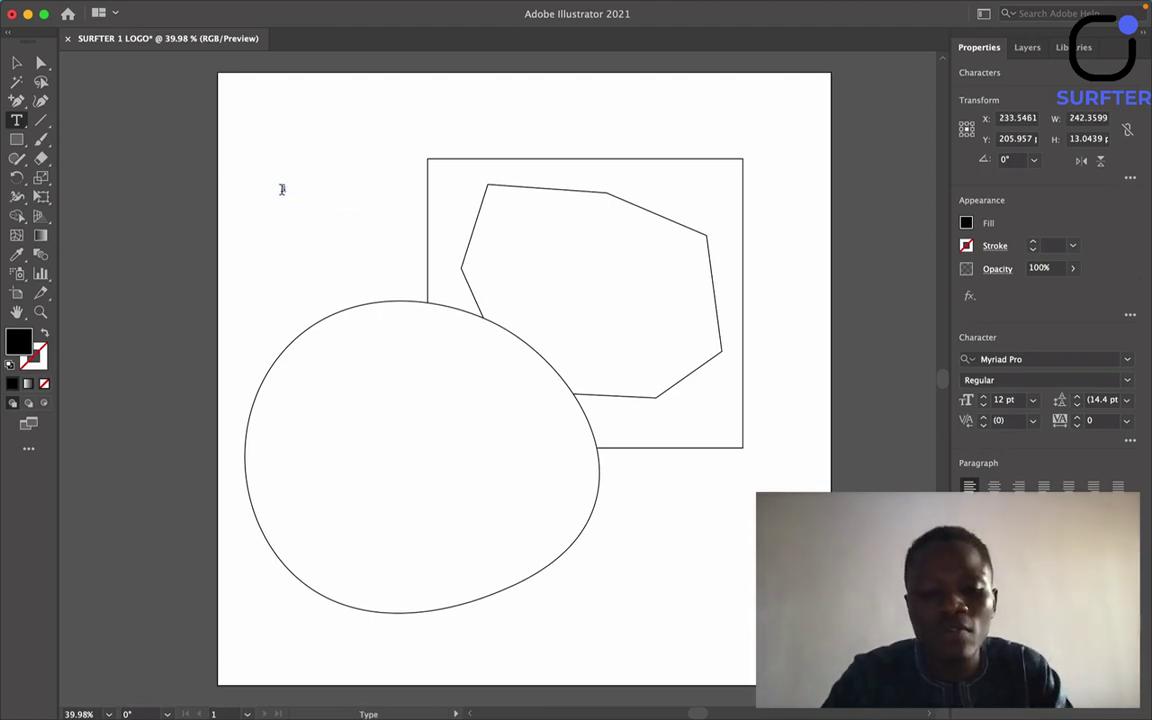
text(SURFTER)
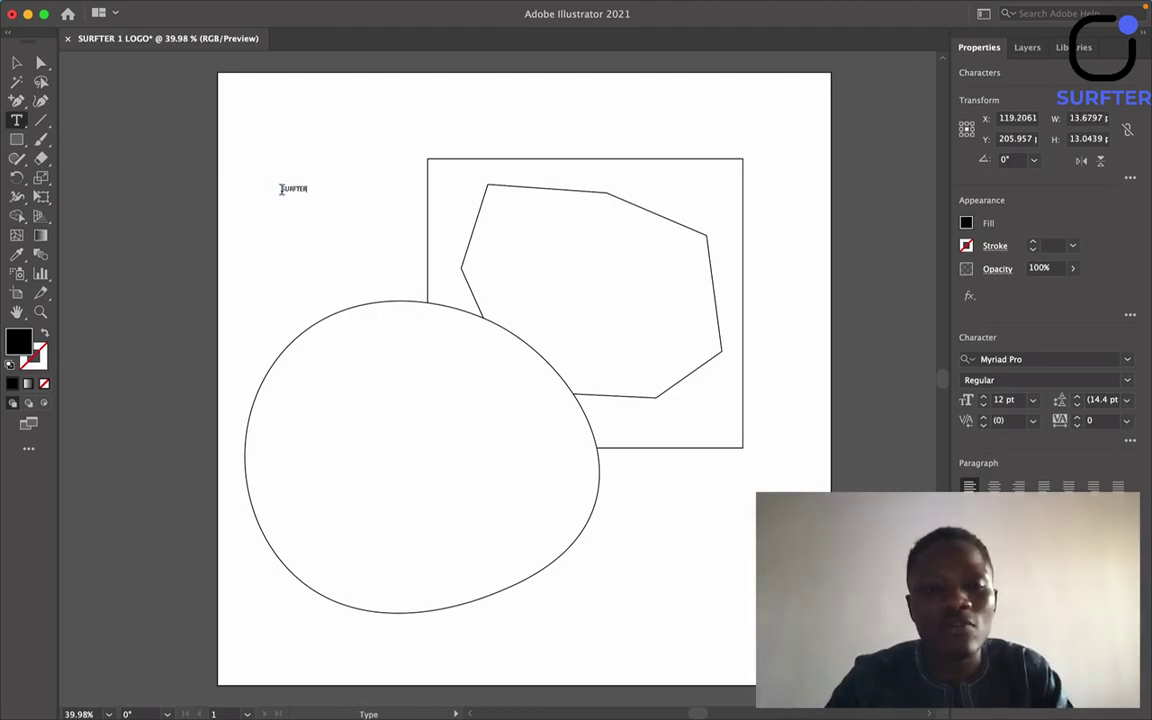
Enlarge the SURFTER text to about 472 by 139 px, undo the extra stretch, and move it inside the rounded shape.
click(12, 60)
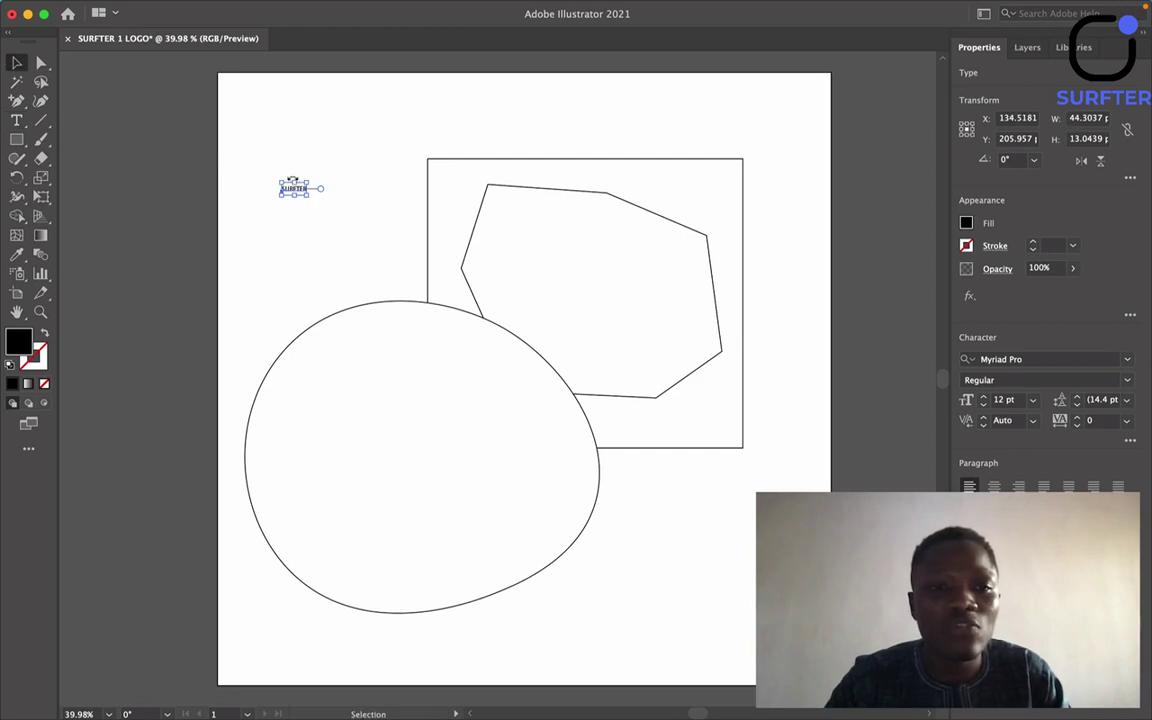
drag(309, 196, 578, 317)
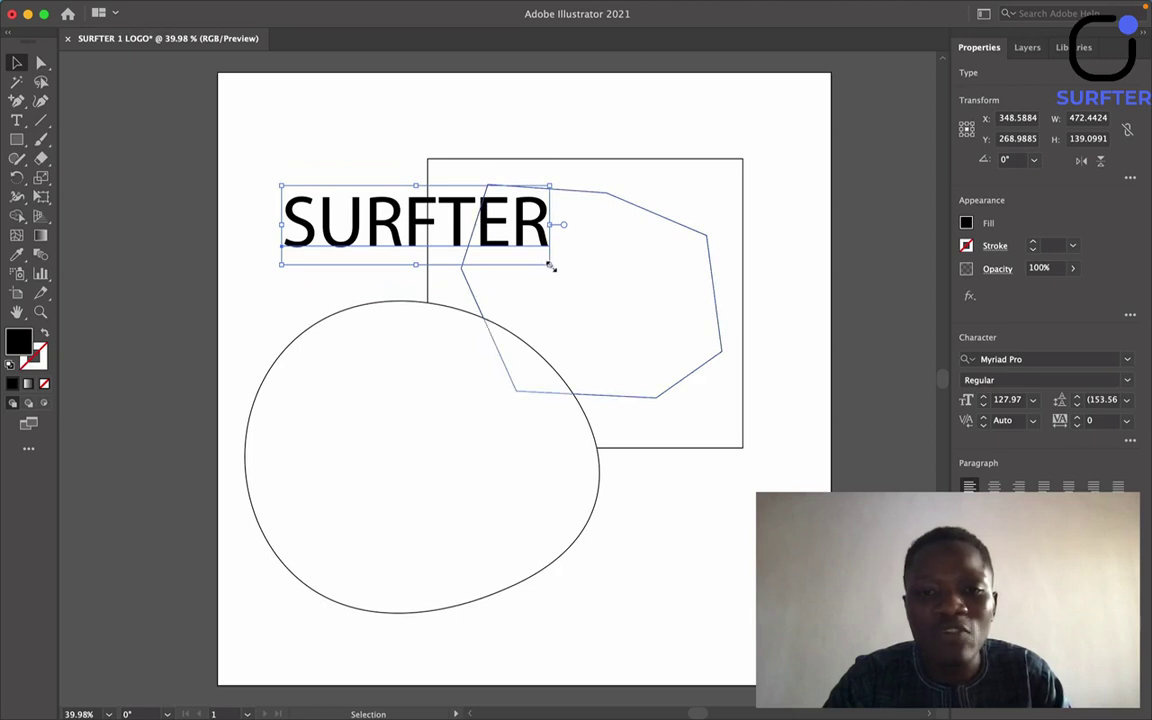
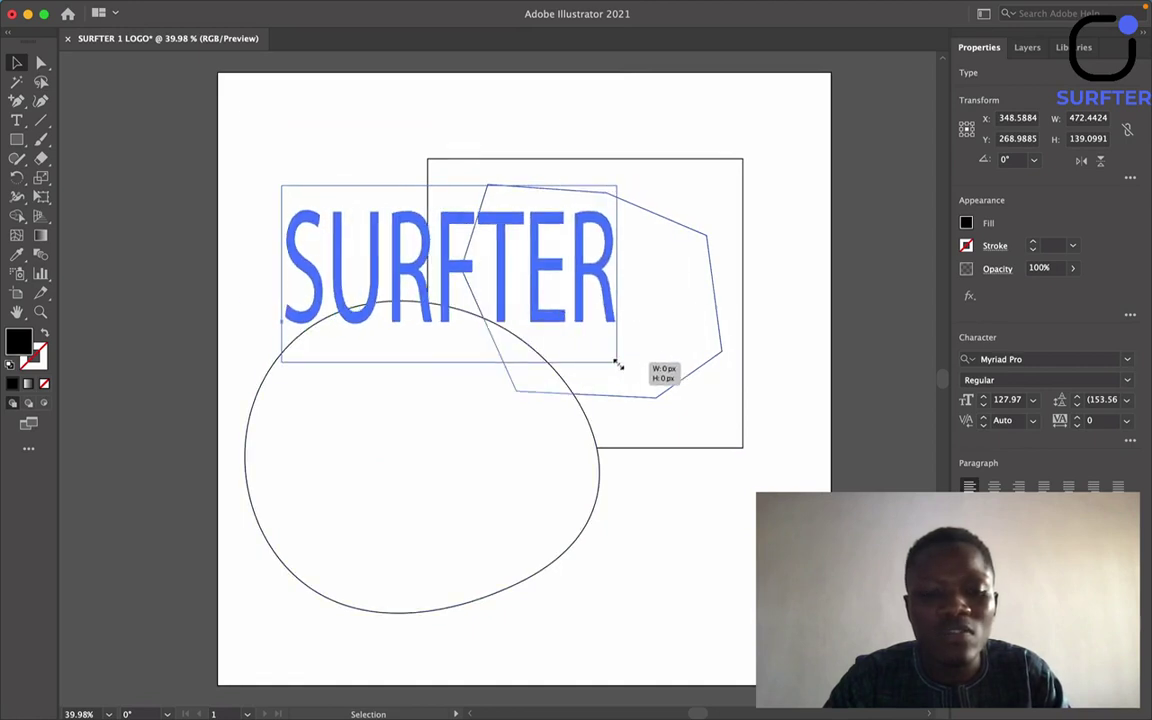
key(super+z)
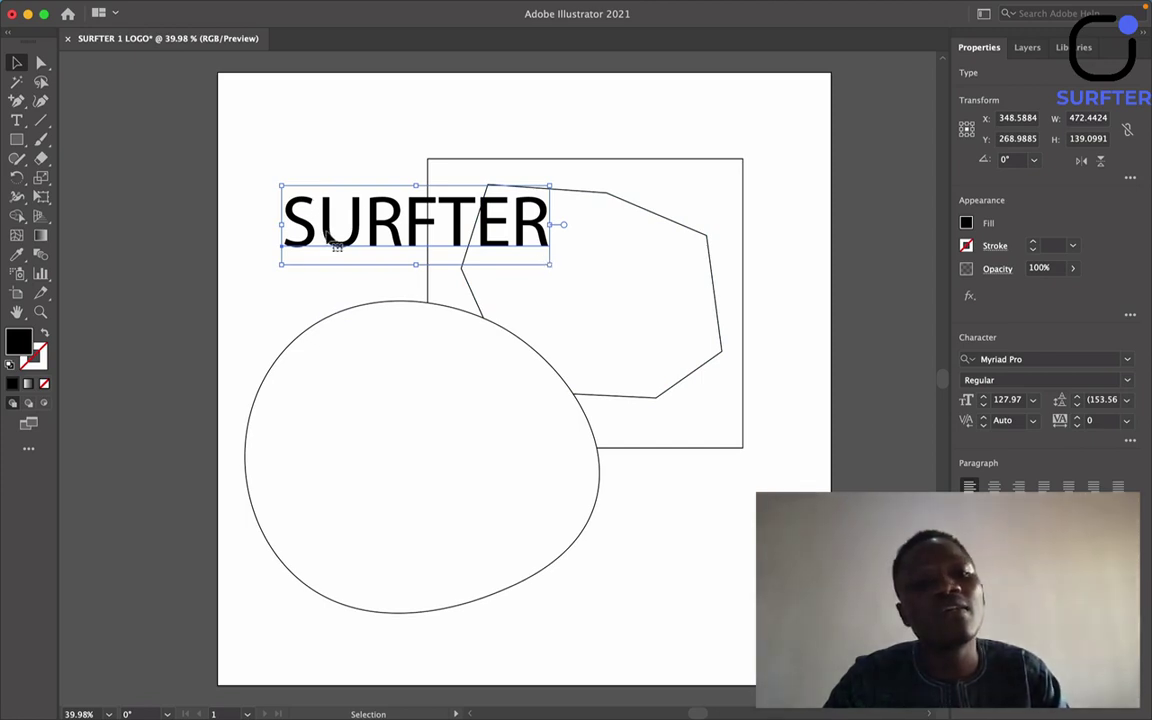
drag(377, 232, 361, 450)
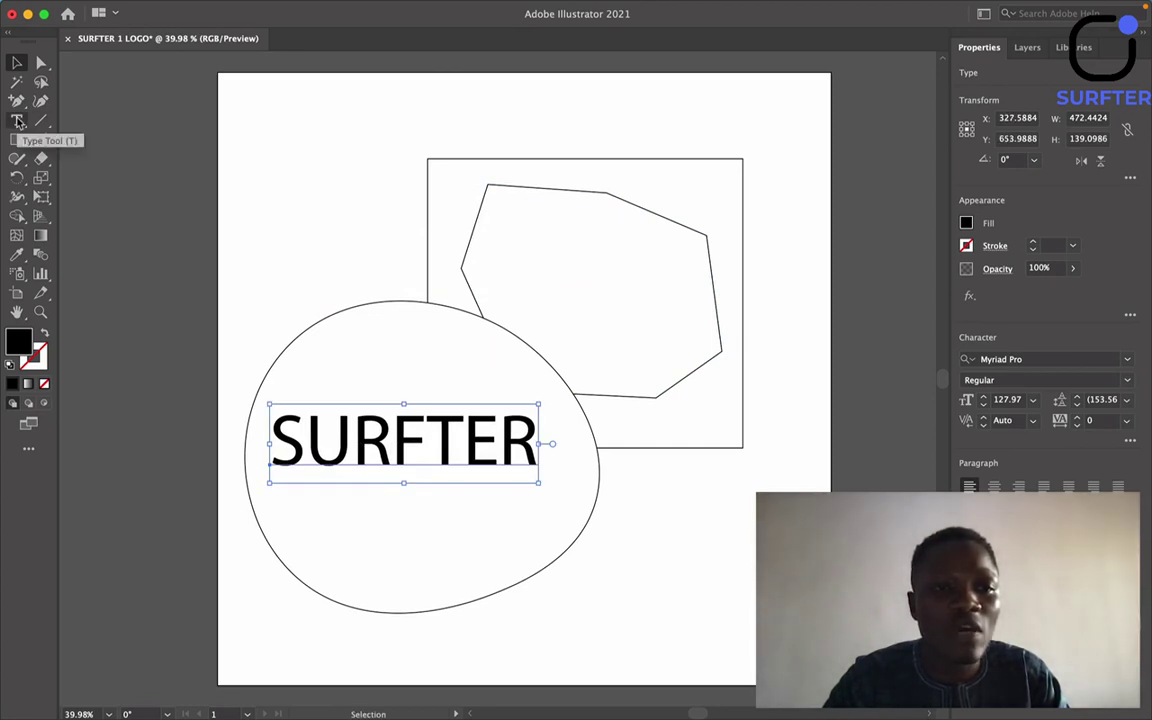
Try filling the rounded shape with placeholder text using the Area Type tool, and undo it.
click(16, 120)
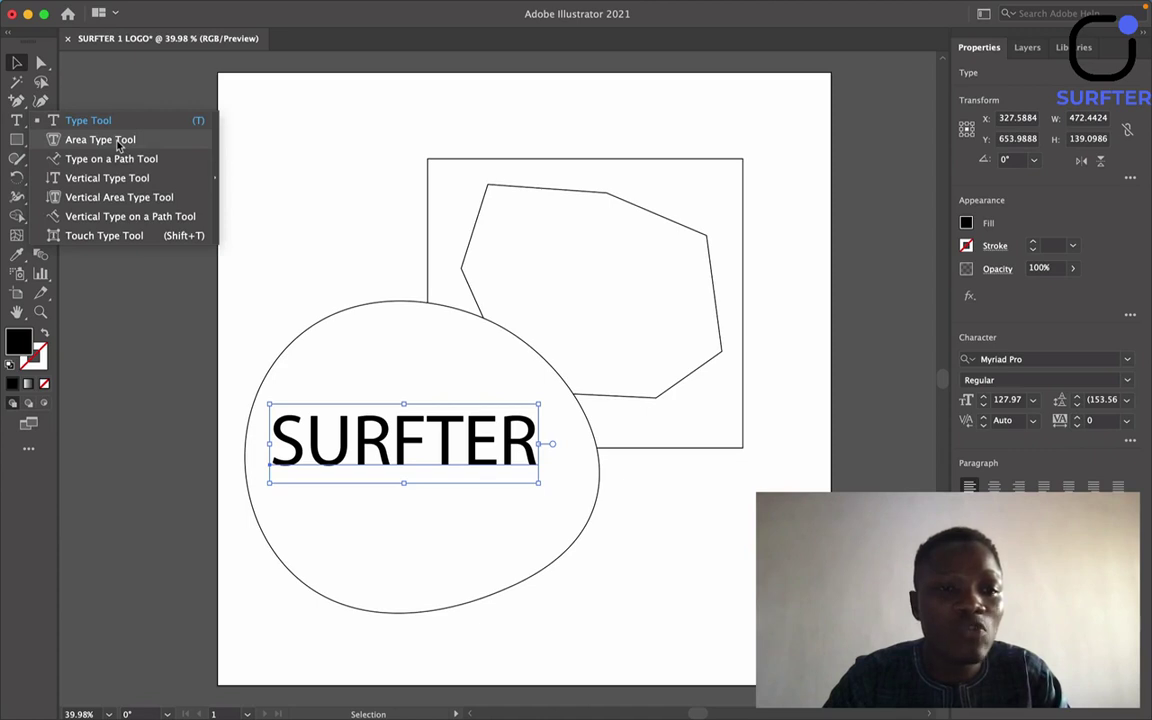
click(117, 143)
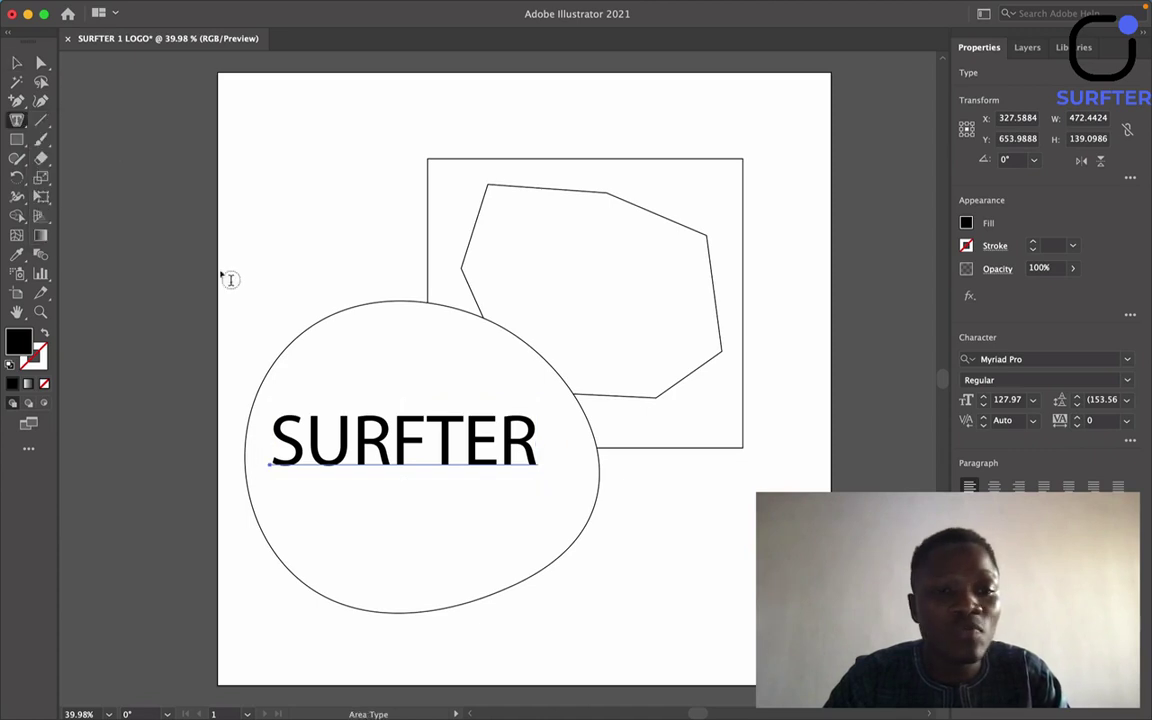
click(256, 489)
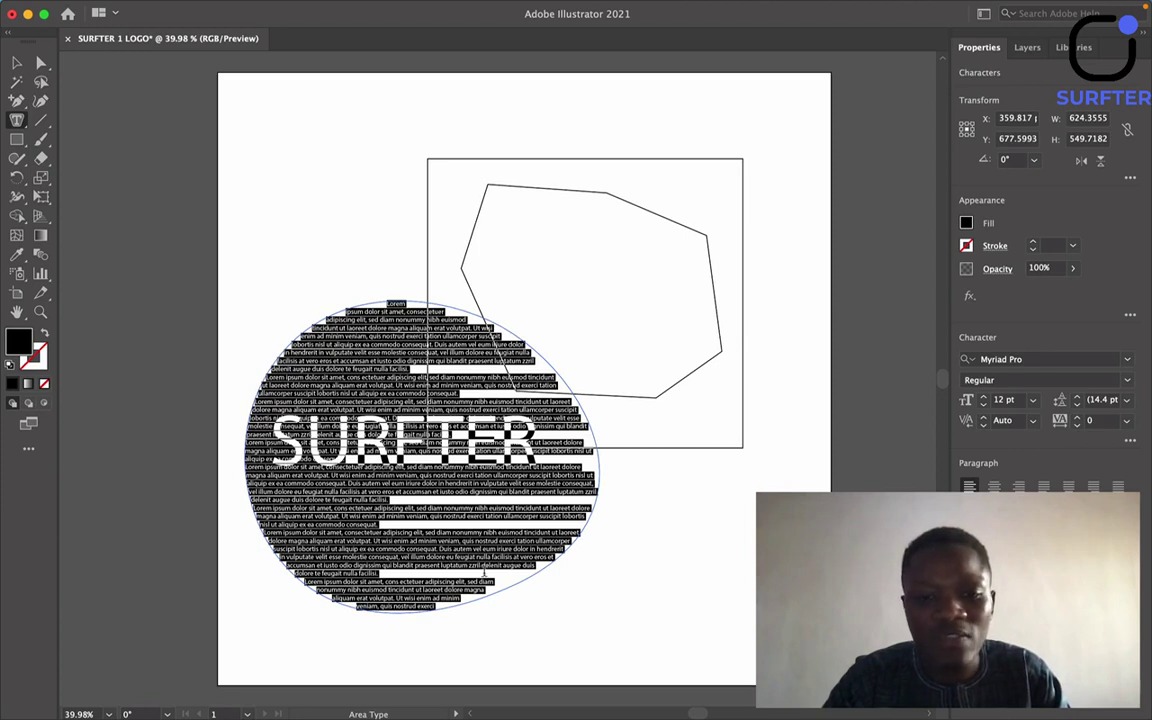
key(super+z)
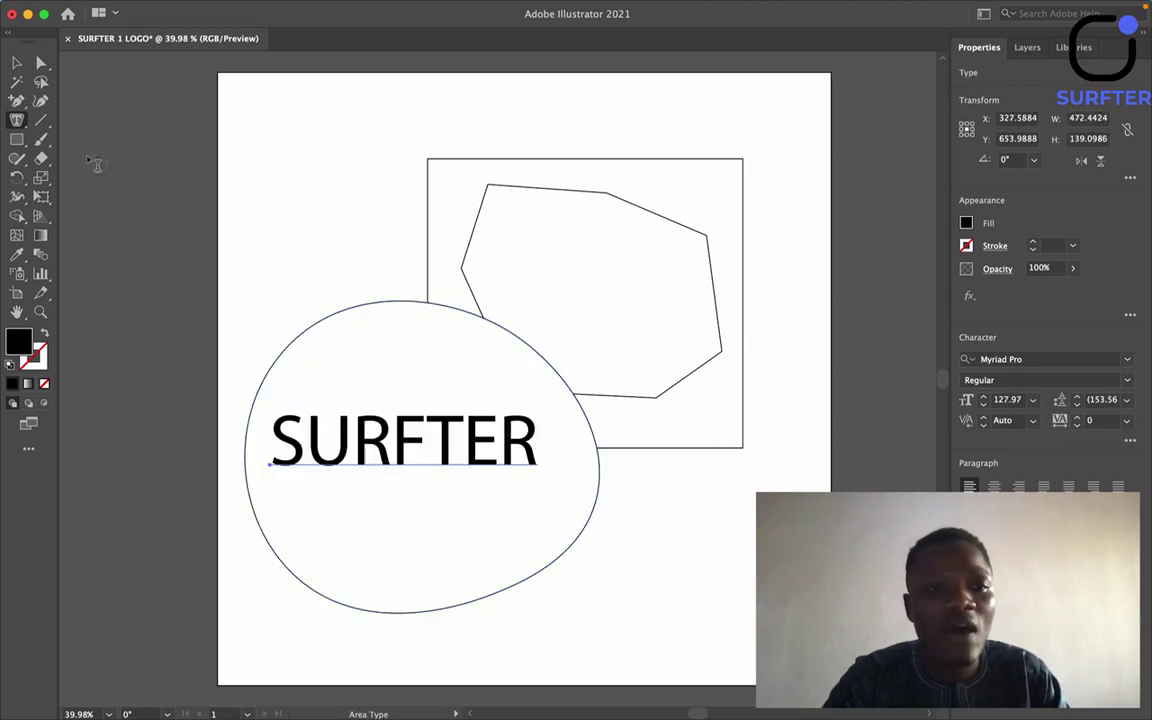
Add the vertical text SURFTER above the horizontal one with the Vertical Type tool and enlarge it until it reaches the horizontal text.
click(18, 121)
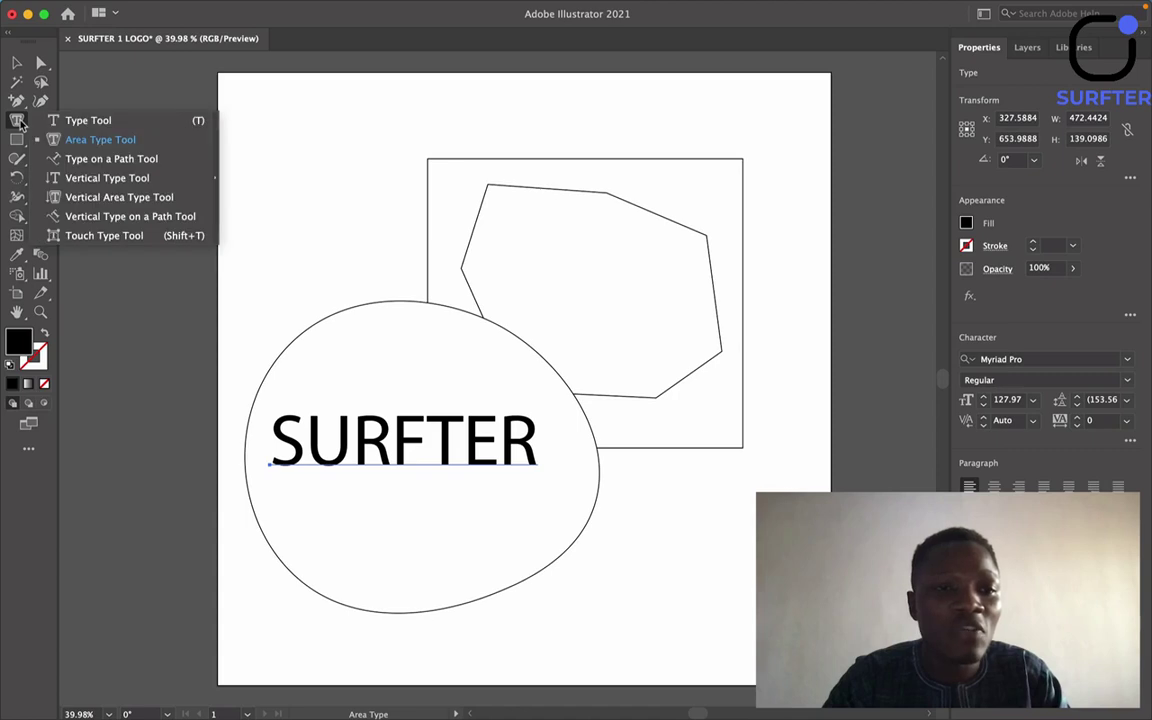
click(87, 186)
click(312, 214)
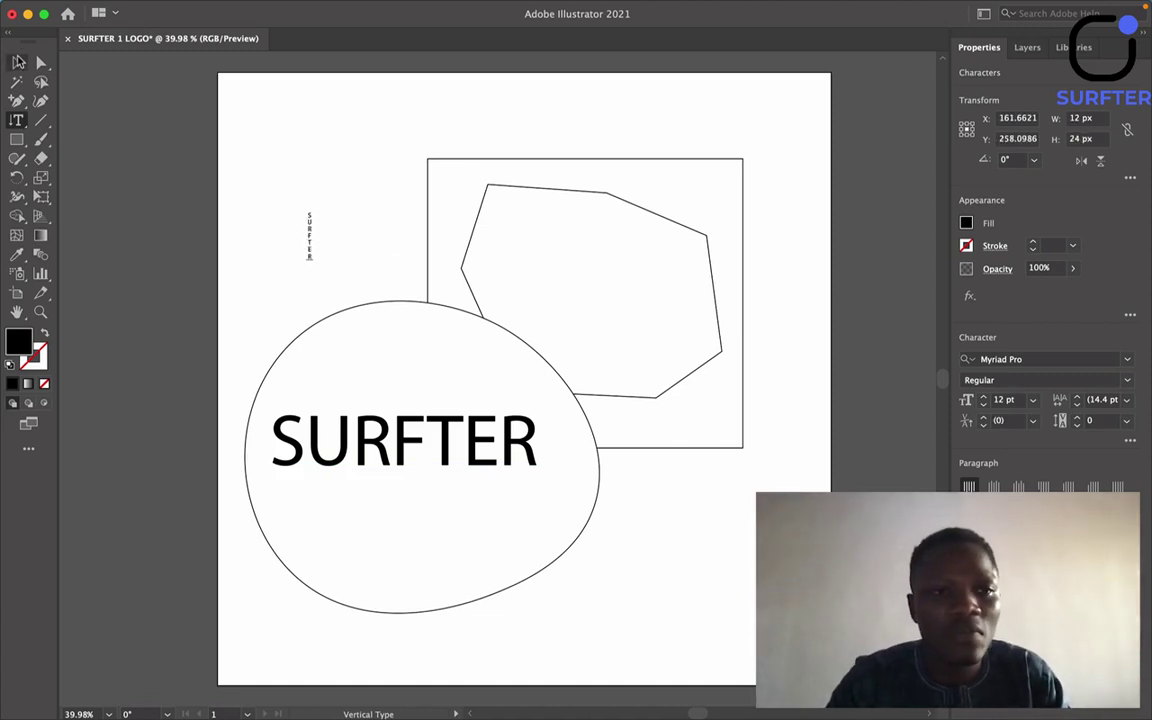
drag(318, 262, 472, 405)
click(232, 224)
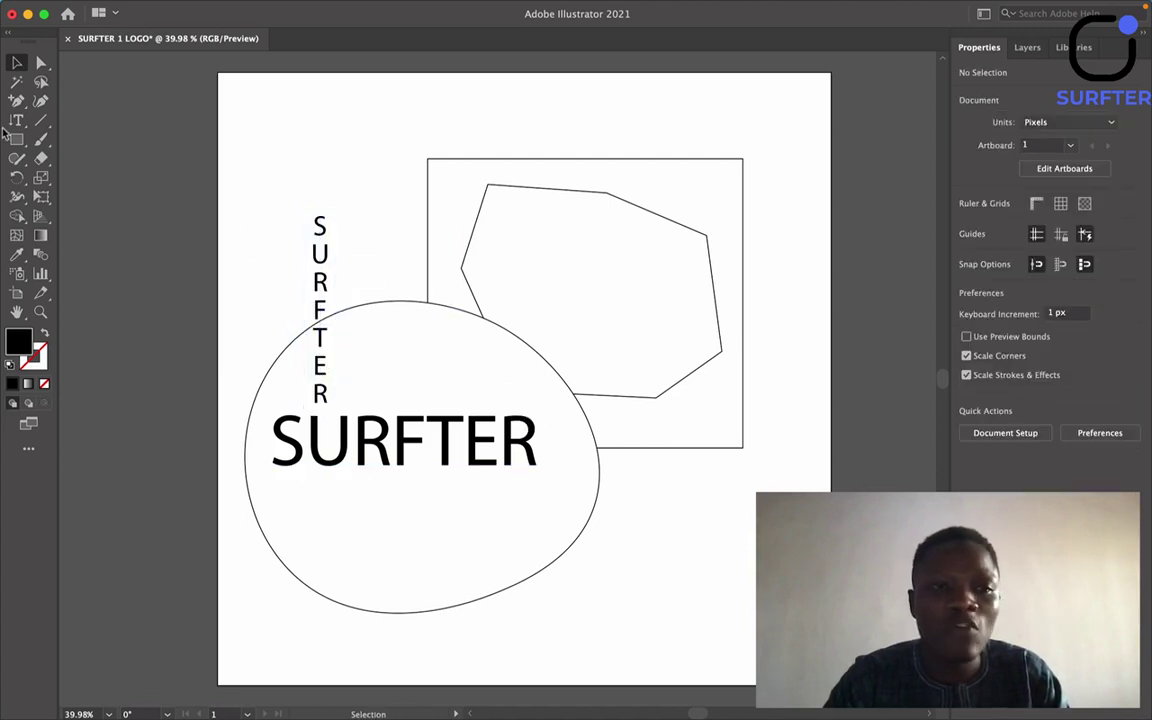
click(17, 122)
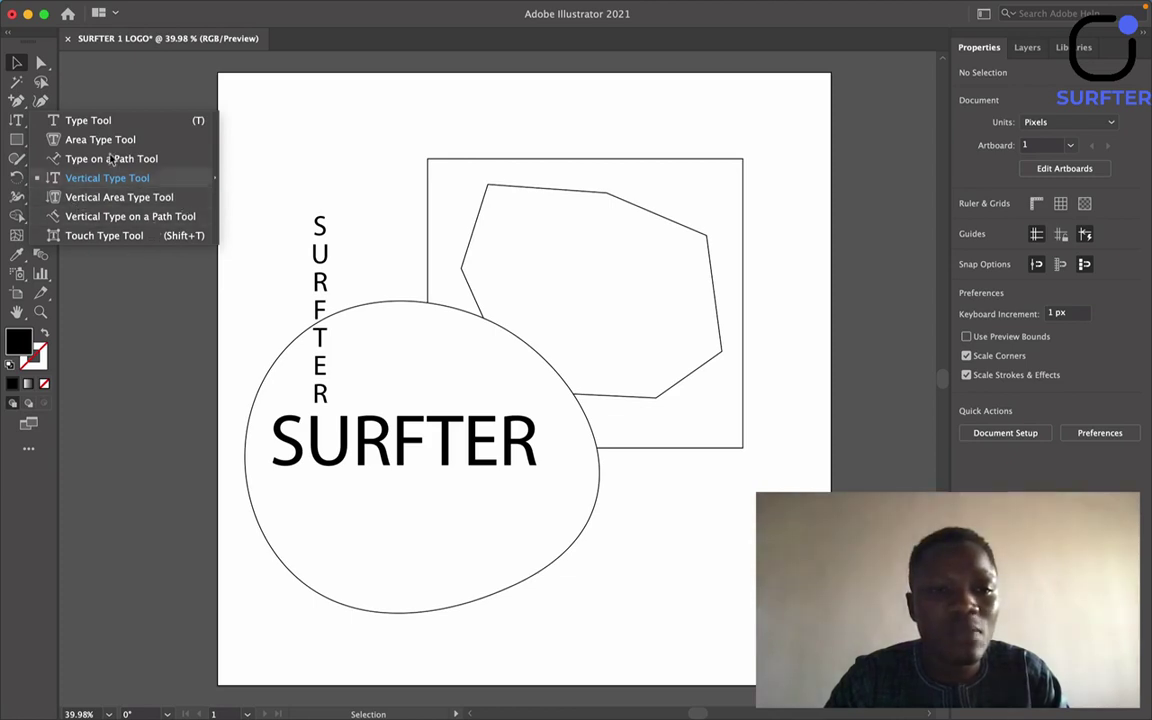
click(214, 204)
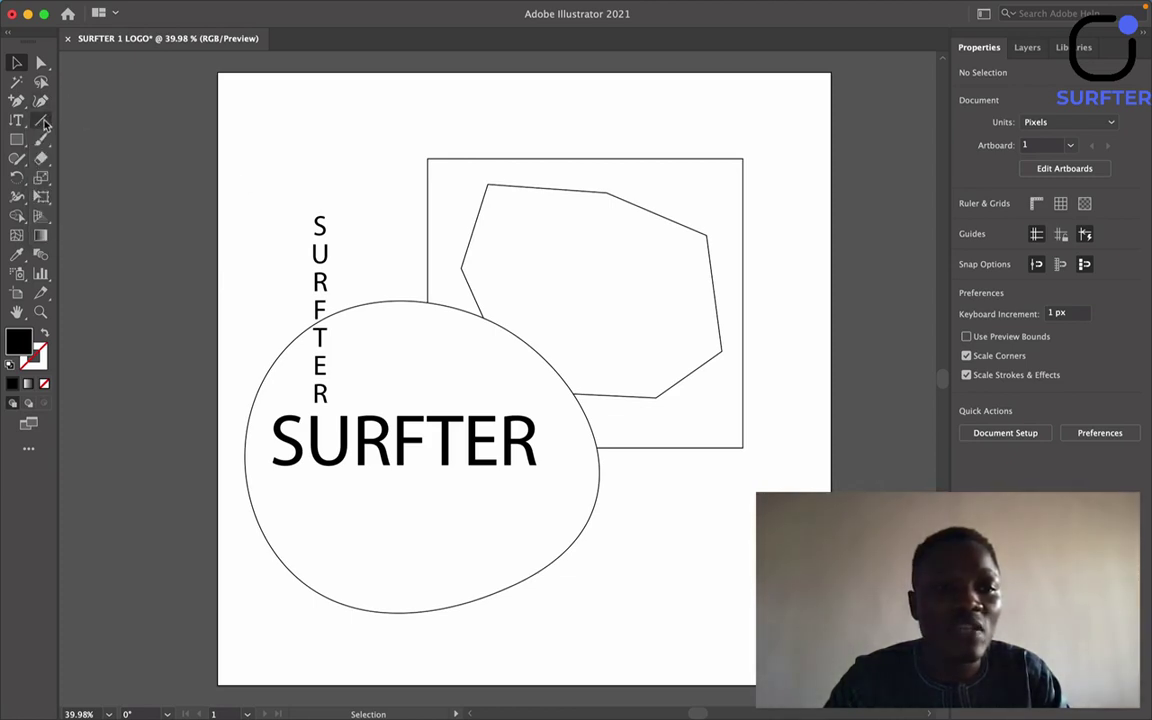
Draw Line Segment tool lines, including a horizontal one about 767 px long below the rounded shape and a slanted one about 341 px long at its right.
click(43, 121)
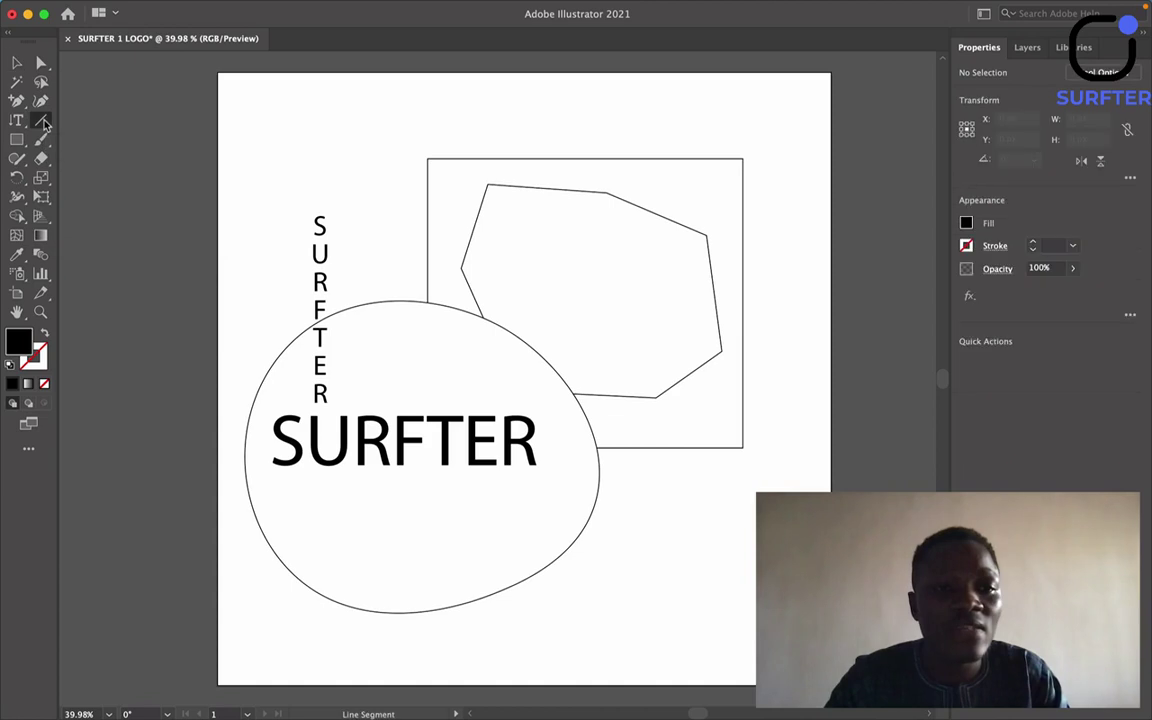
click(271, 130)
click(534, 414)
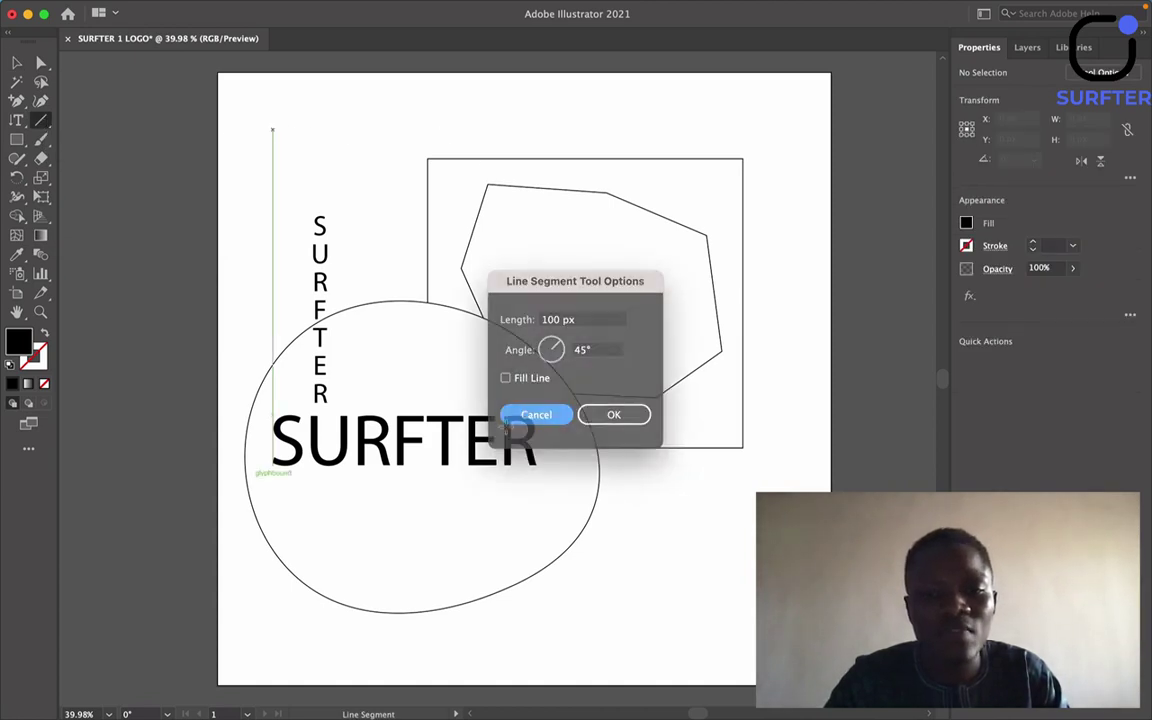
drag(258, 628, 692, 617)
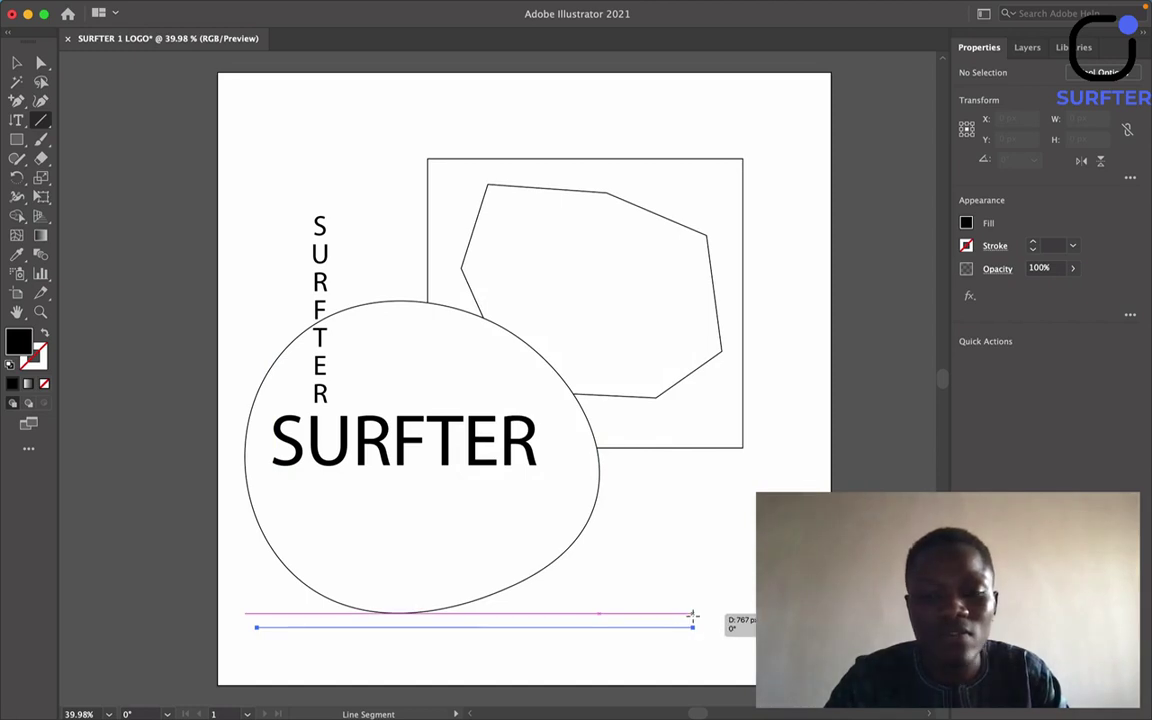
mouse_move(422, 383)
mouse_down()
mouse_move(704, 383)
mouse_move(548, 98)
mouse_move(283, 291)
mouse_move(760, 484)
mouse_up()
drag(855, 457, 817, 384)
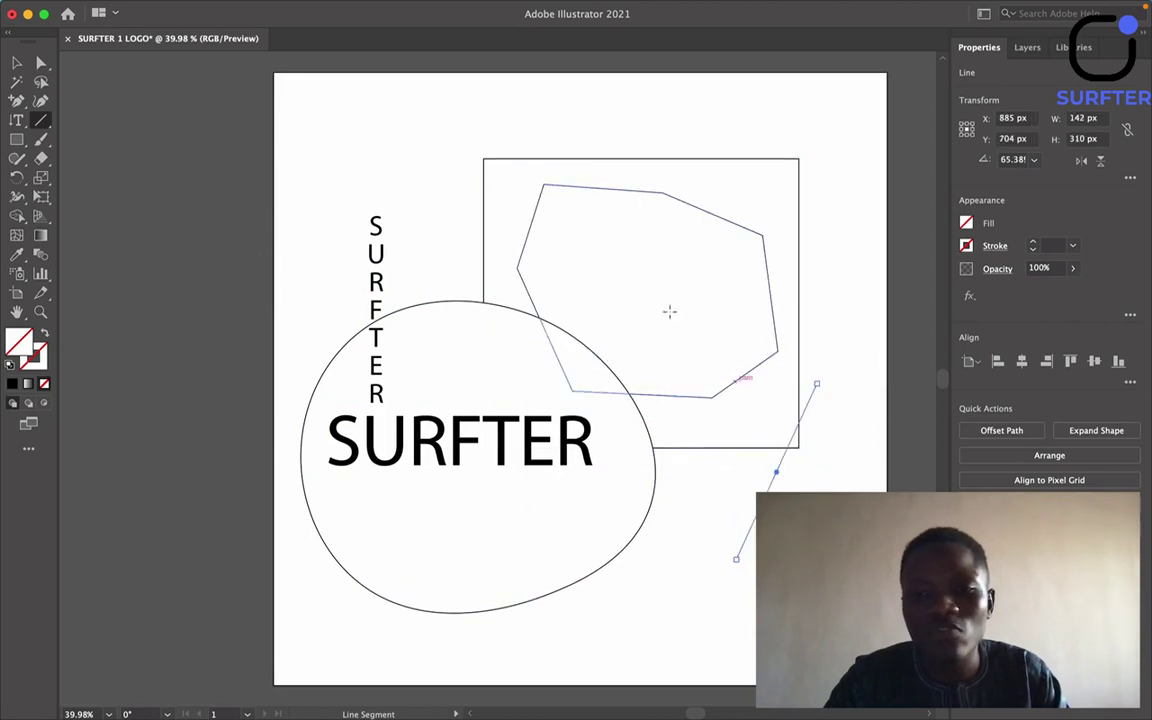
Draw a horizontal line about 924 px long across the upper part of the artboard, above the square.
click(348, 134)
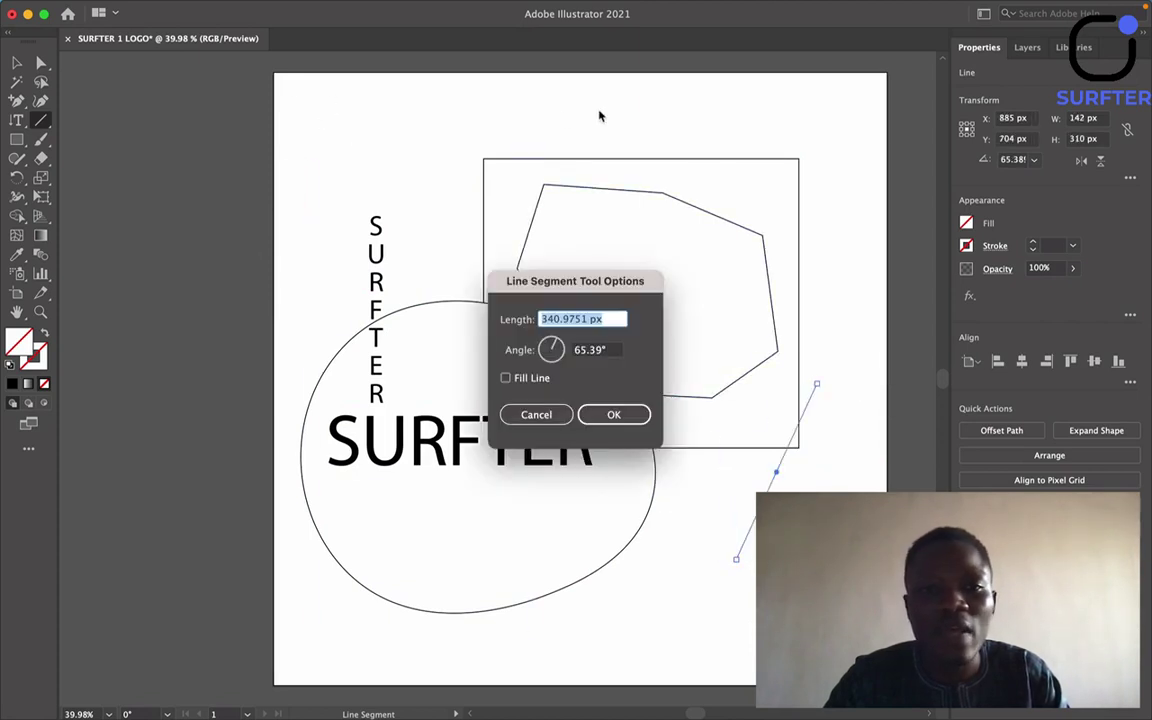
click(532, 413)
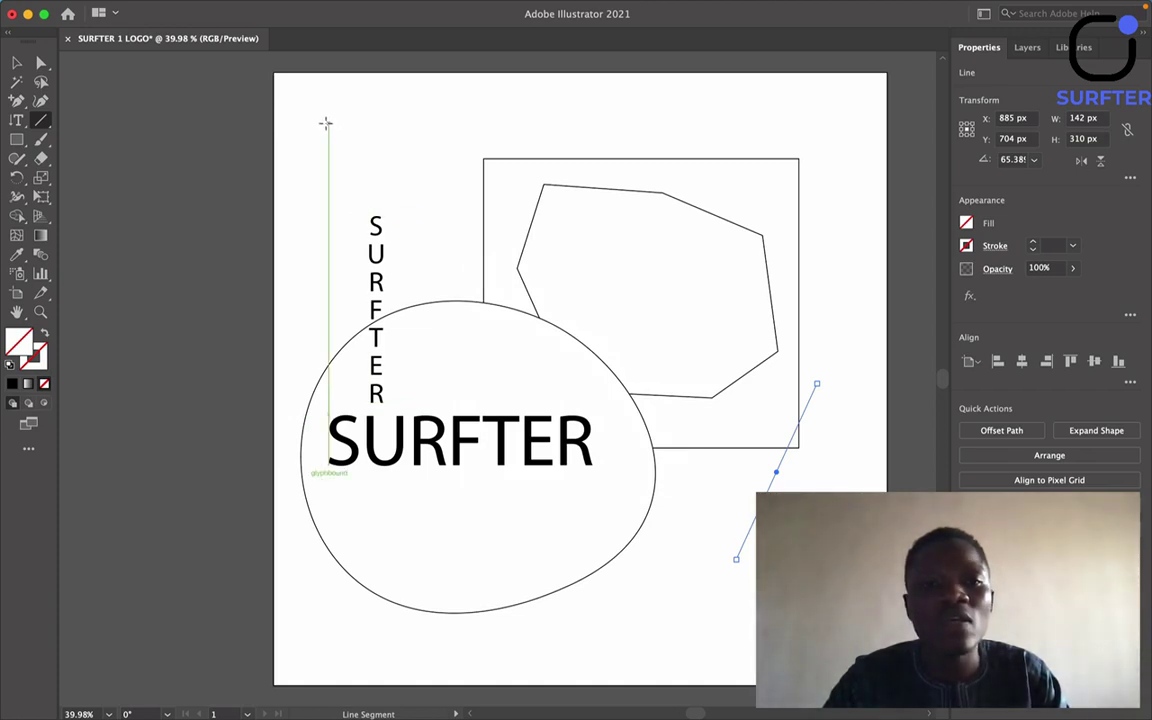
drag(326, 123, 815, 170)
scroll(790, 190, right, 2)
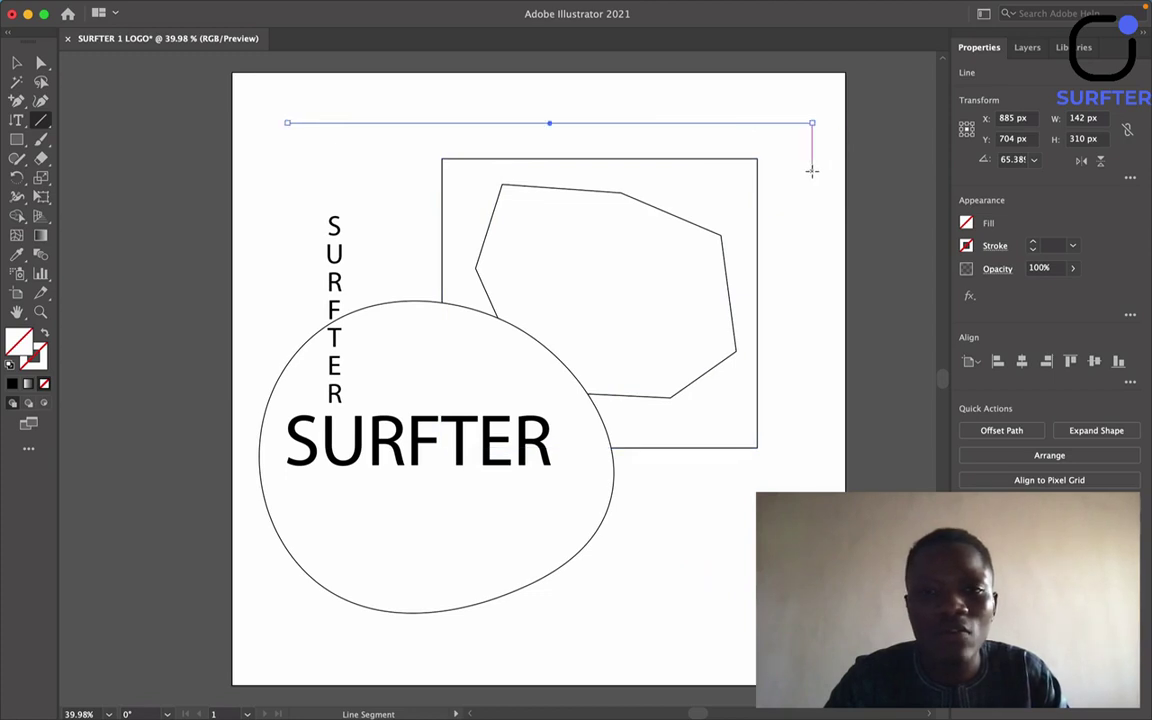
click(794, 275)
click(536, 414)
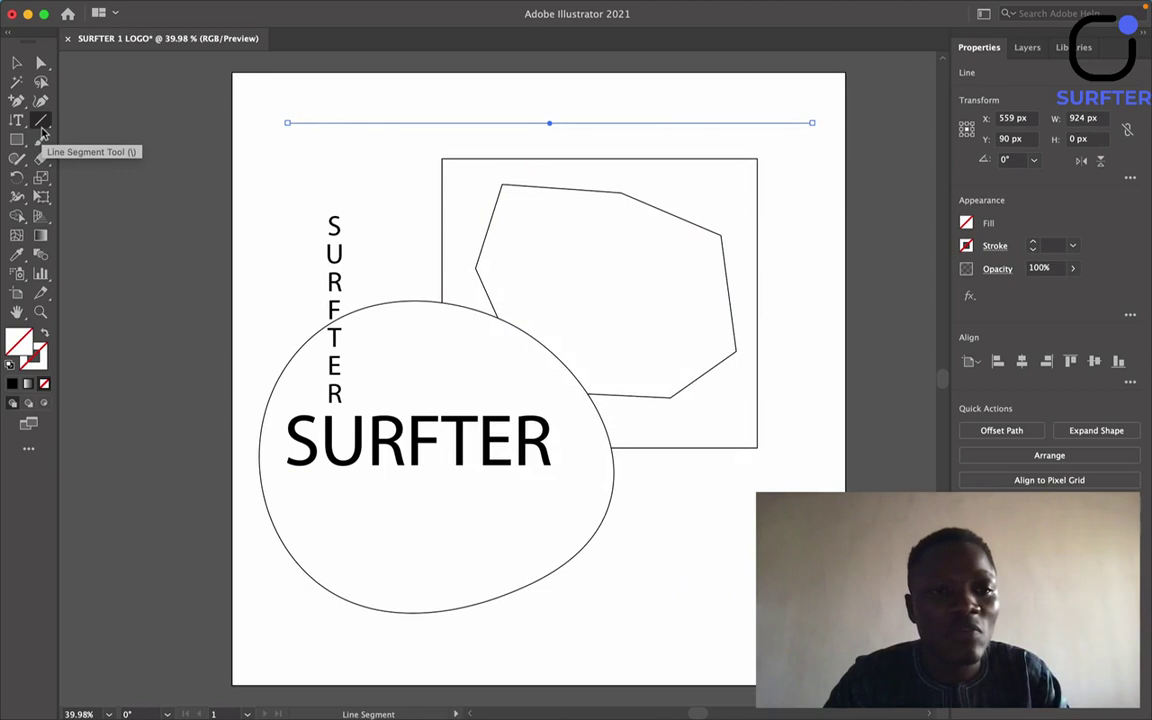
Draw an arc about 183 by 155 px across the vertical SURFTER text with the Arc tool.
click(43, 121)
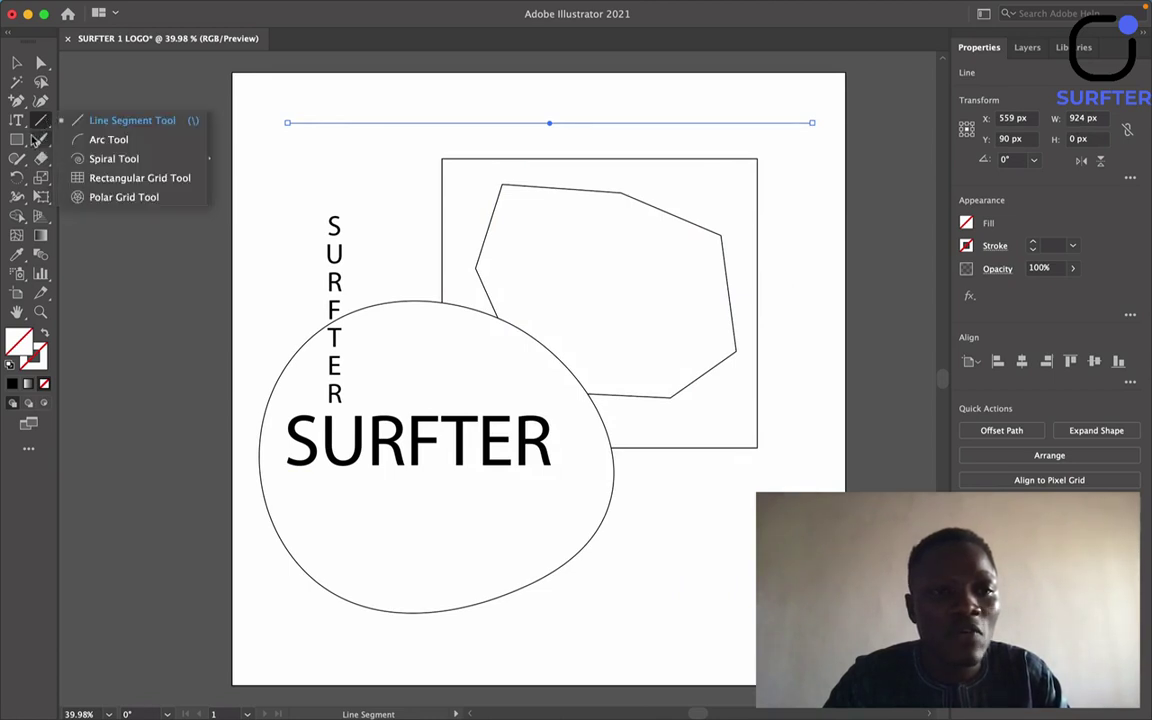
click(108, 140)
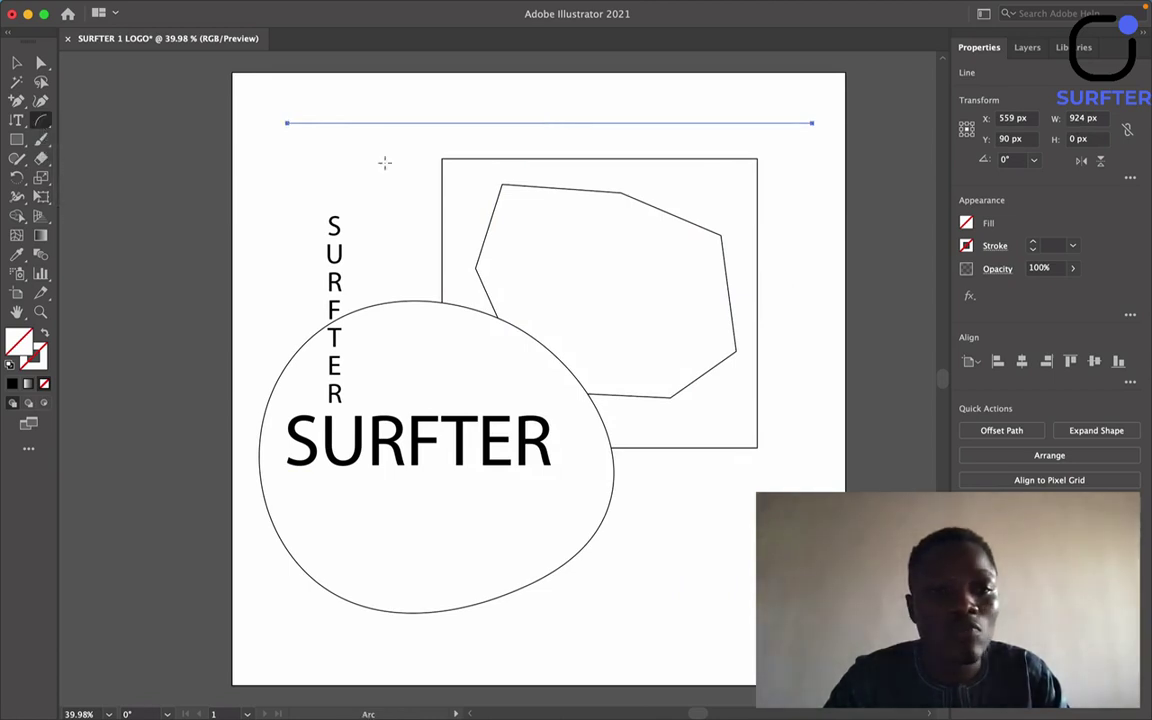
click(341, 181)
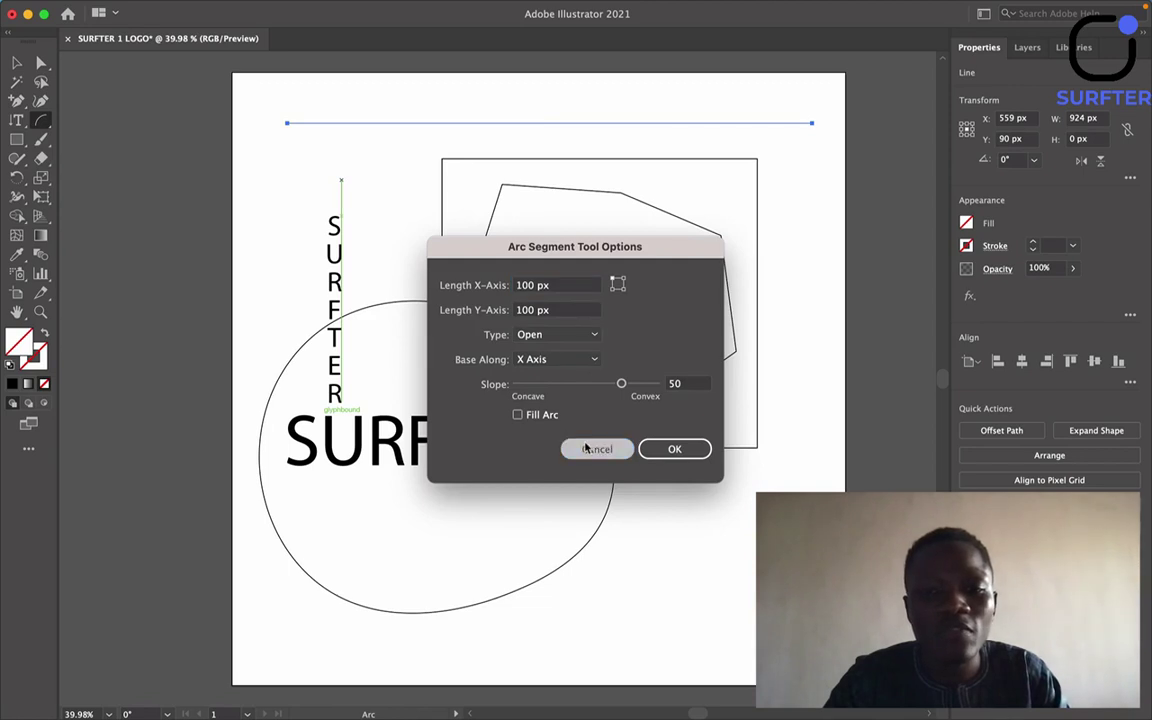
click(597, 449)
drag(311, 188, 415, 276)
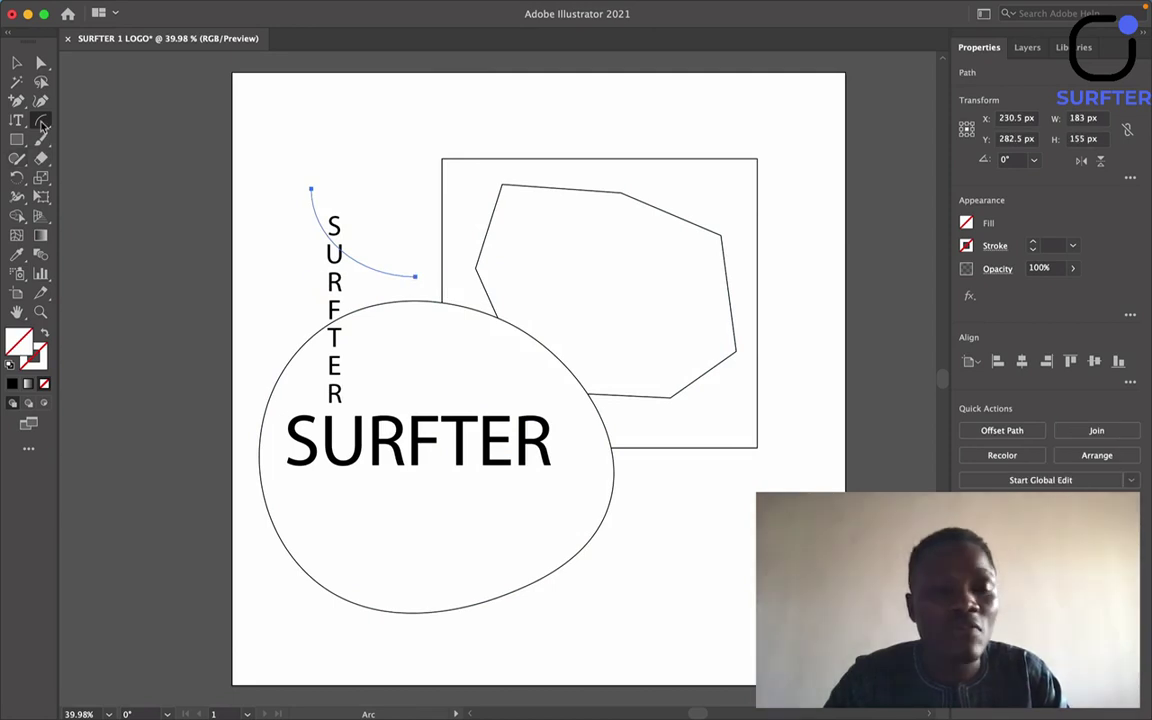
Draw a spiral about 231 by 289 px around the top of the vertical SURFTER text with the Spiral tool.
click(41, 120)
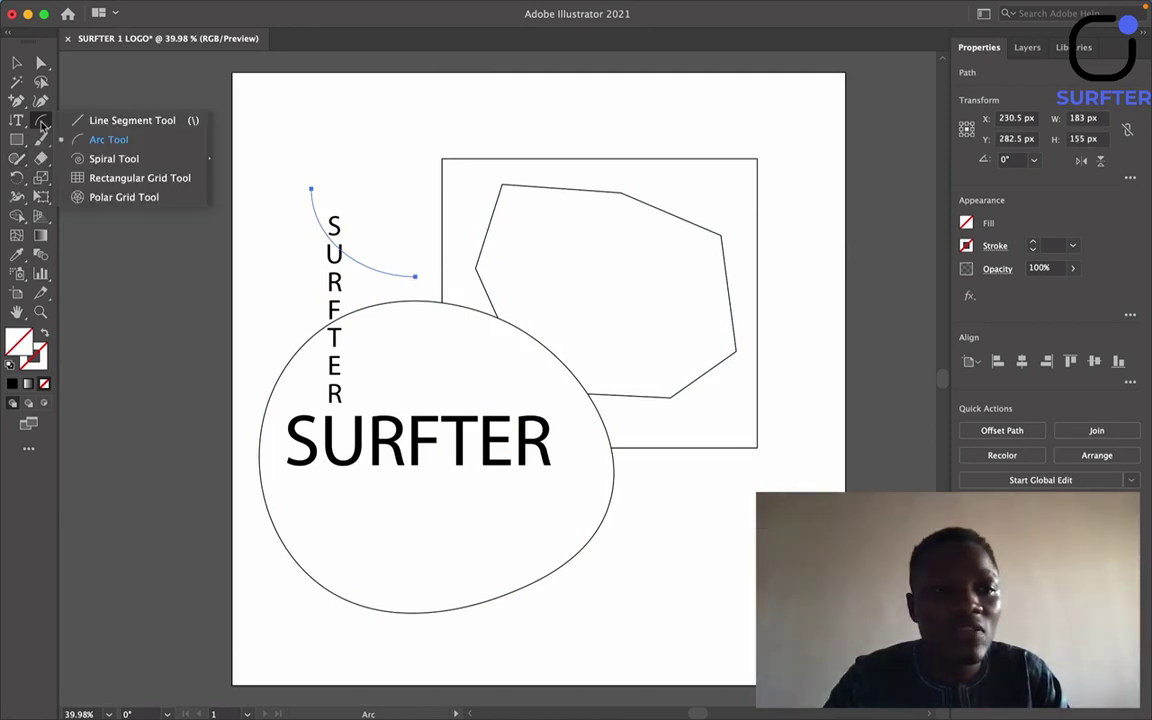
click(112, 160)
drag(374, 165, 407, 262)
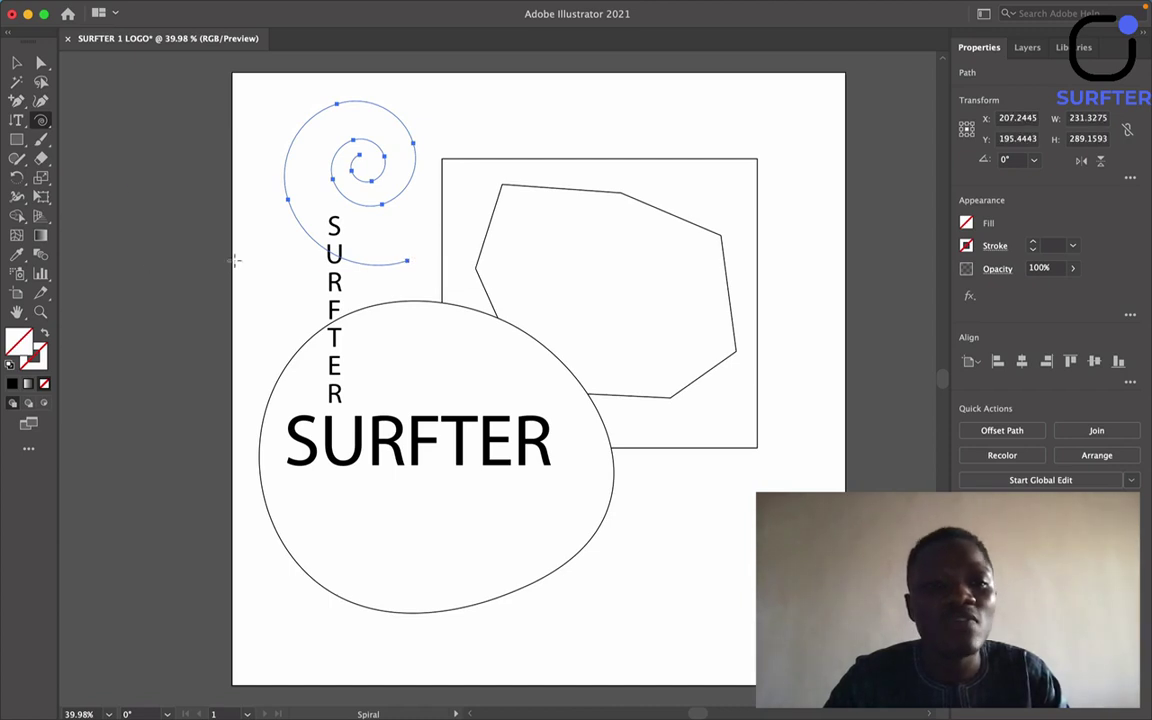
Draw a rectangle about 260 by 174 px over the rounded shape's lower edge and a rounded rectangle about 344 by 266 px to its right.
click(18, 141)
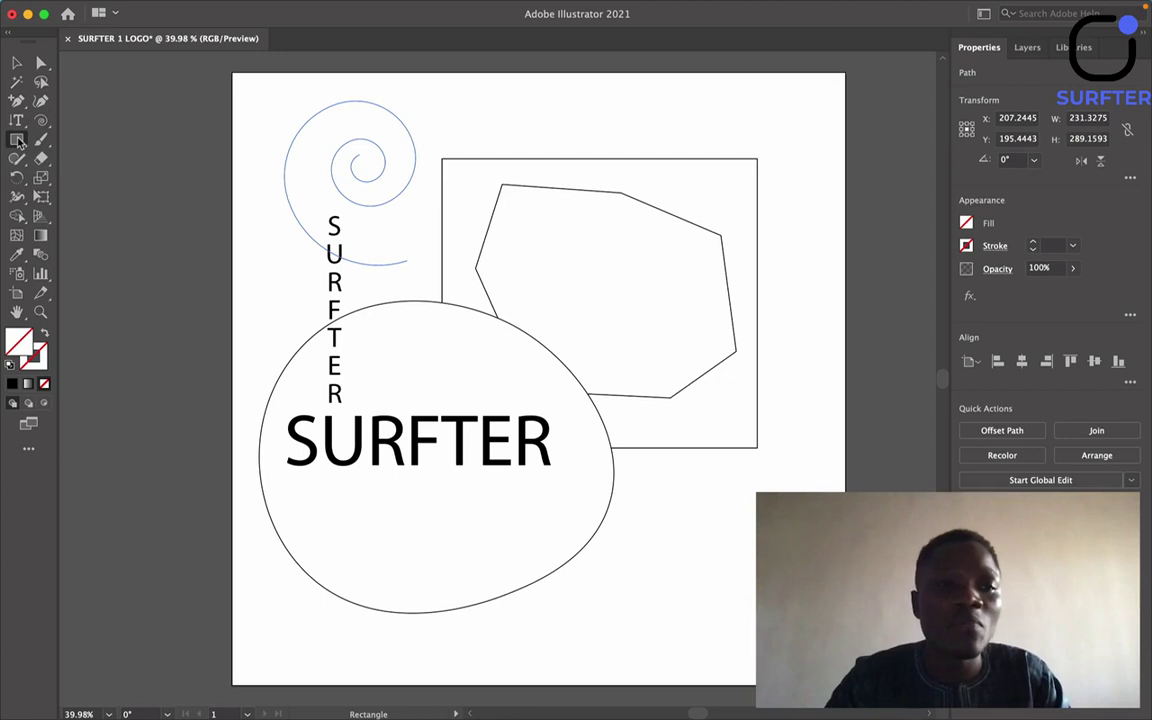
drag(327, 528, 475, 558)
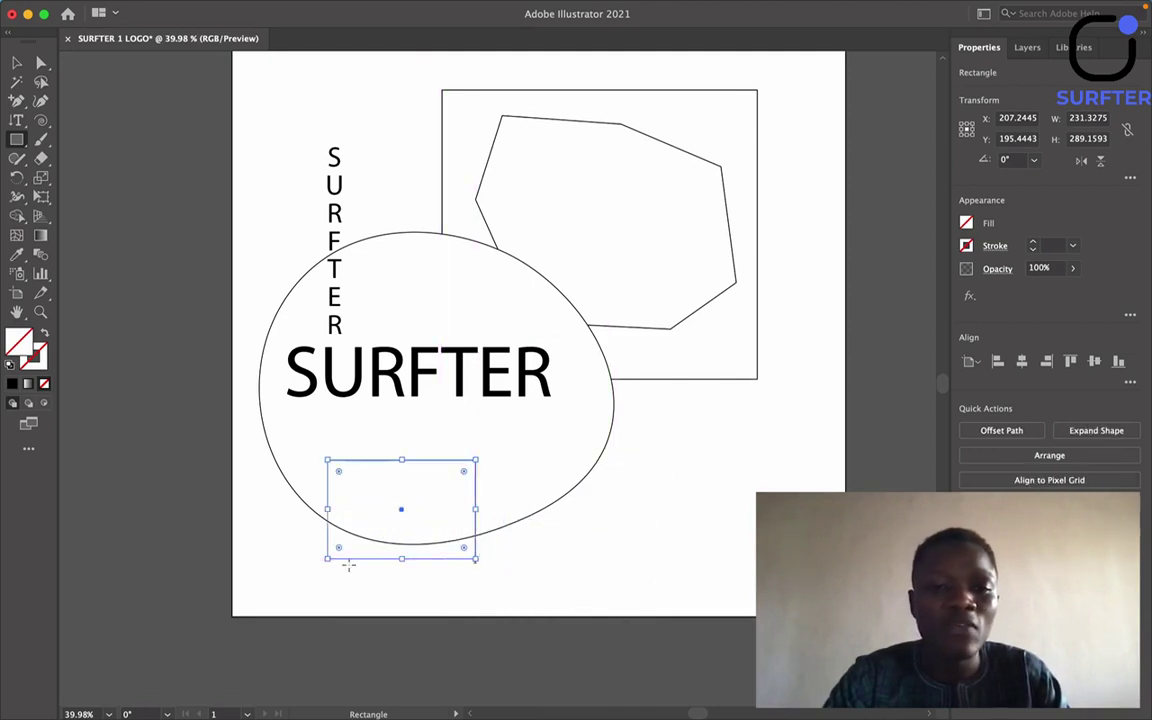
click(15, 142)
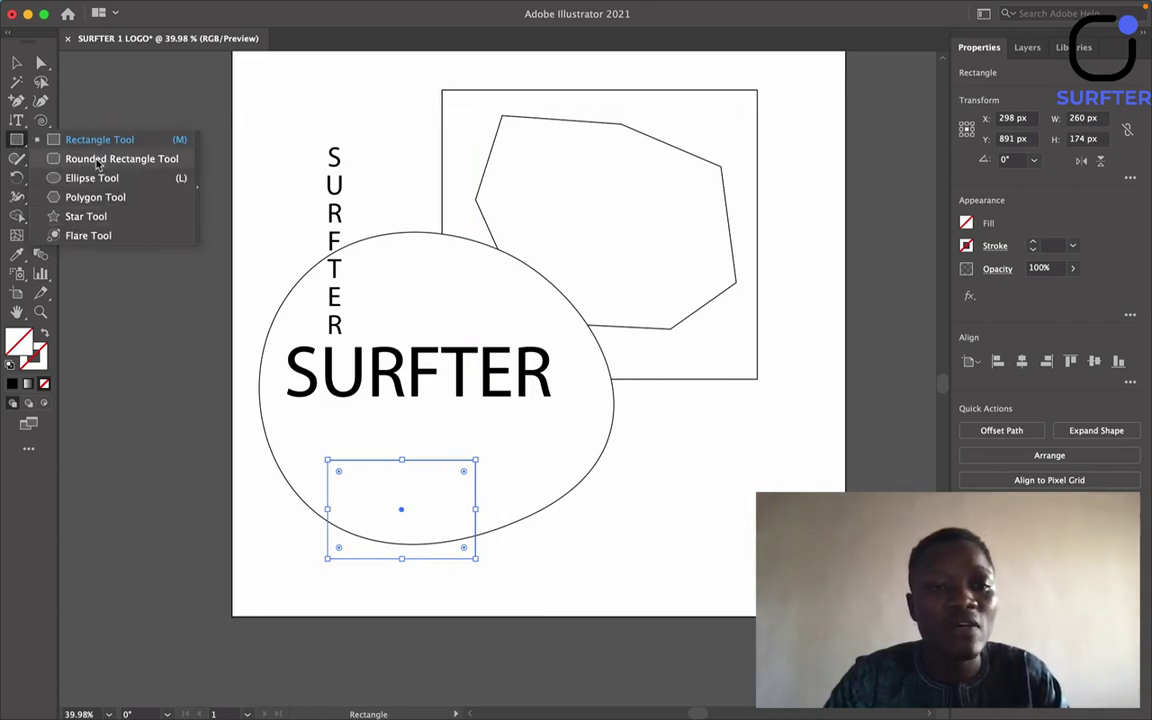
click(97, 160)
drag(551, 408, 747, 558)
Draw a circle about 480 px in diameter with the Ellipse tool, overlapping the square and the rounded shape.
click(16, 140)
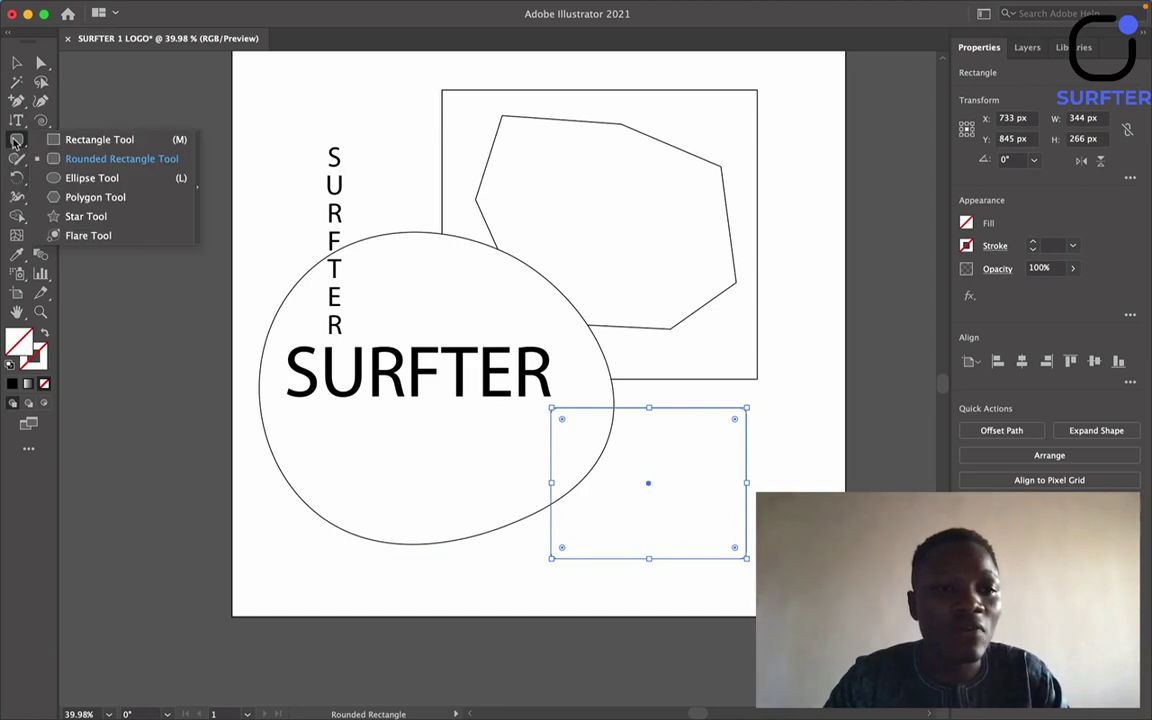
click(102, 184)
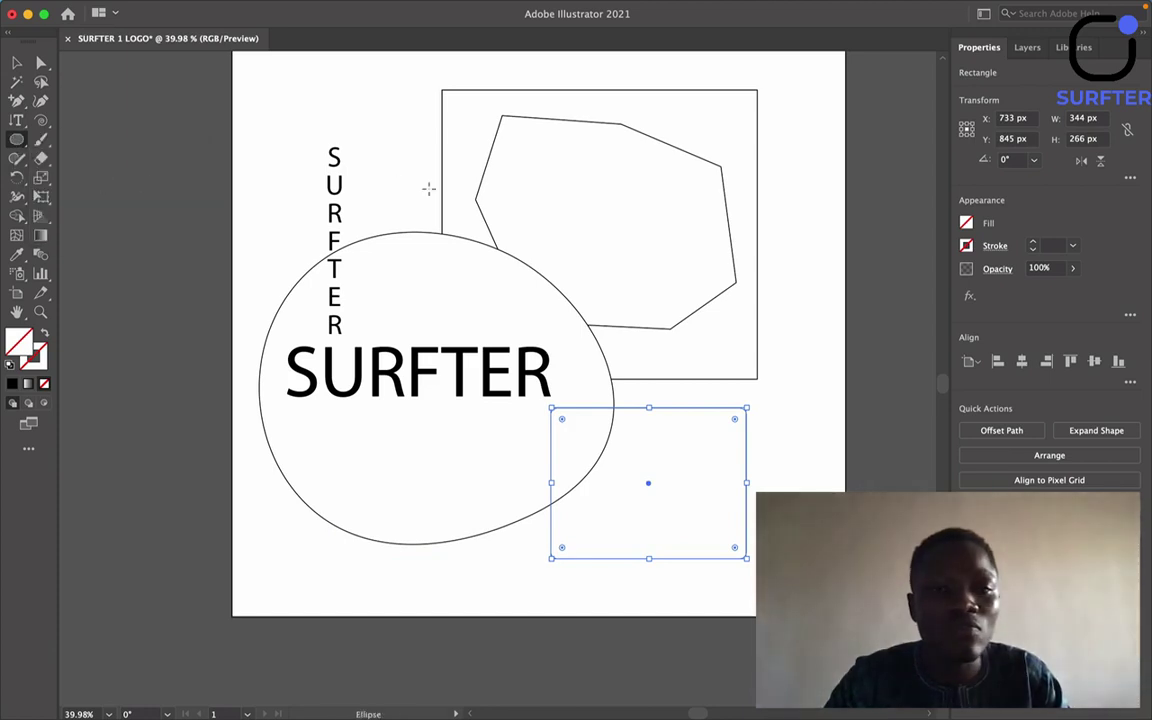
drag(391, 162, 668, 300)
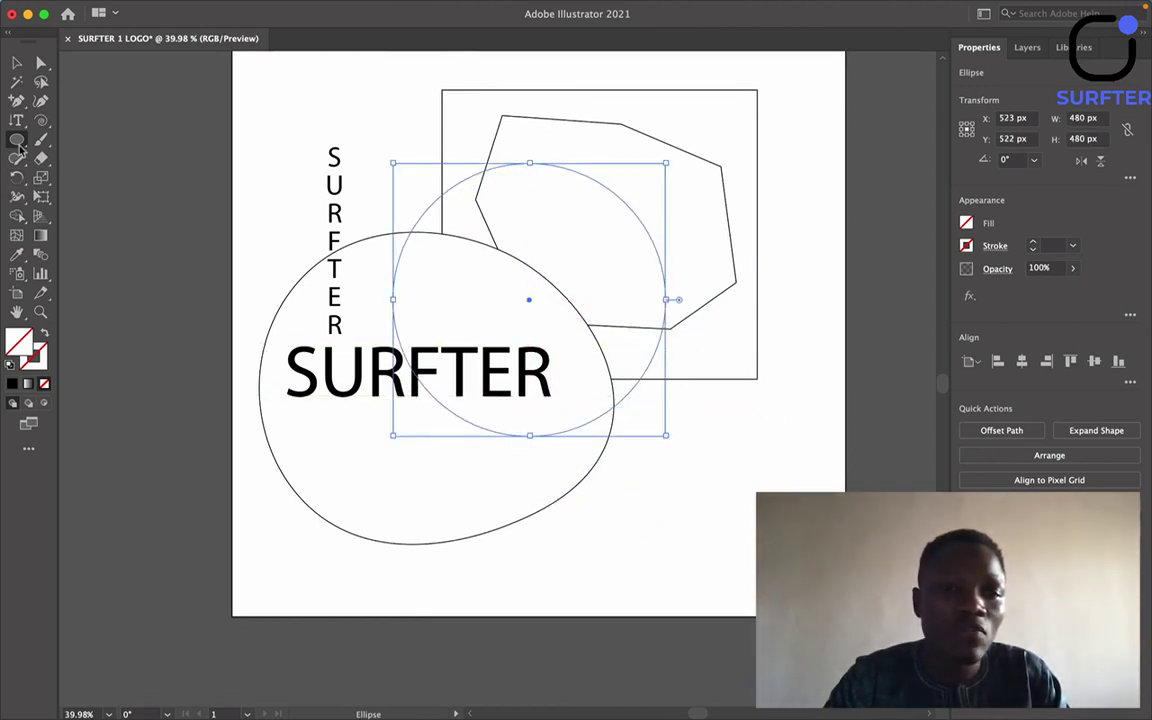
Create a 3-sided polygon with a 50 px radius in the artboard's lower-right area and enlarge it to about 364 by 316 px.
click(18, 141)
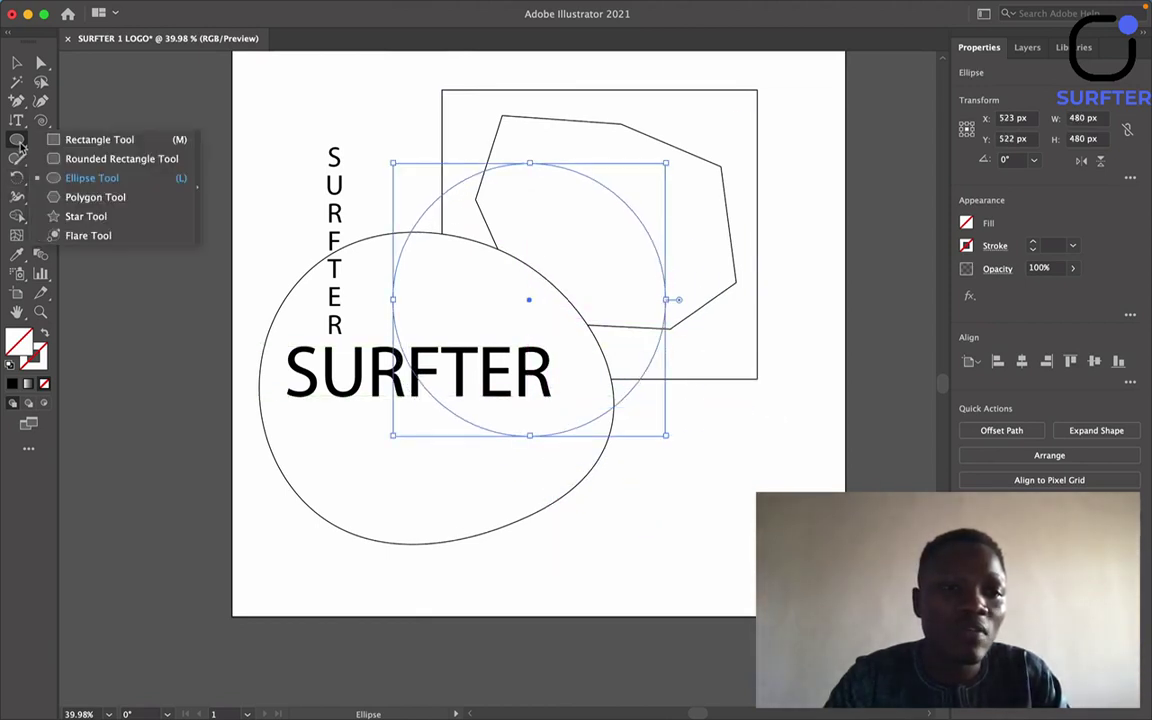
click(98, 198)
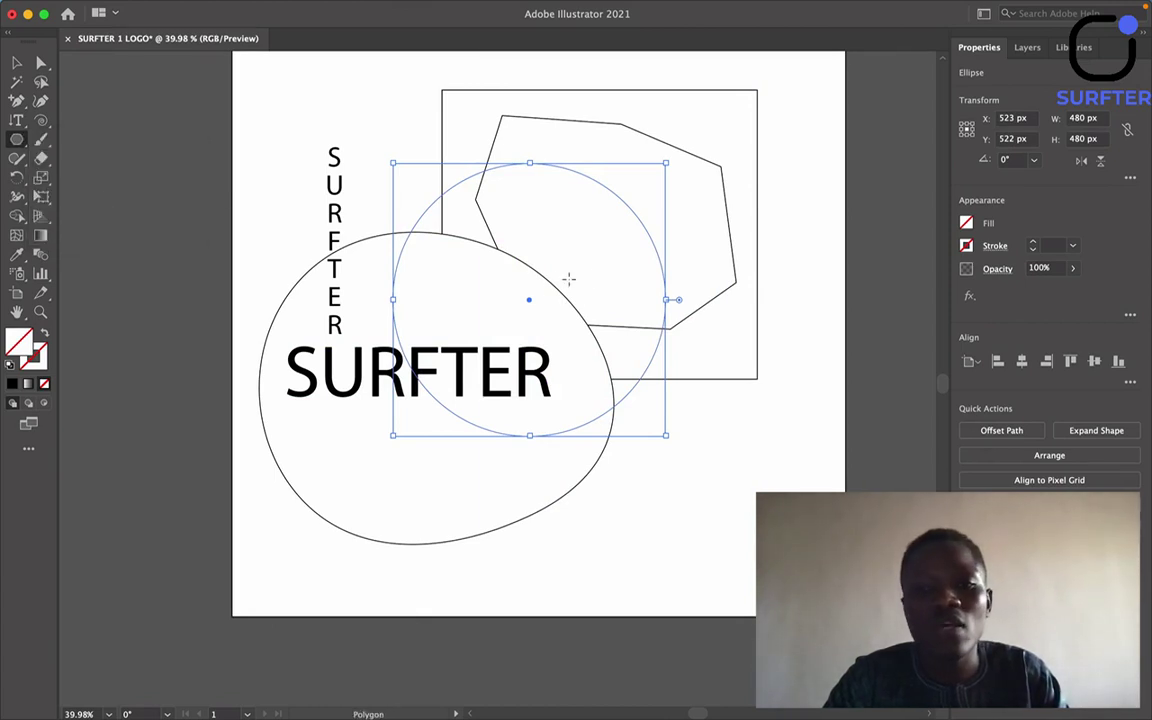
click(655, 524)
text(3)
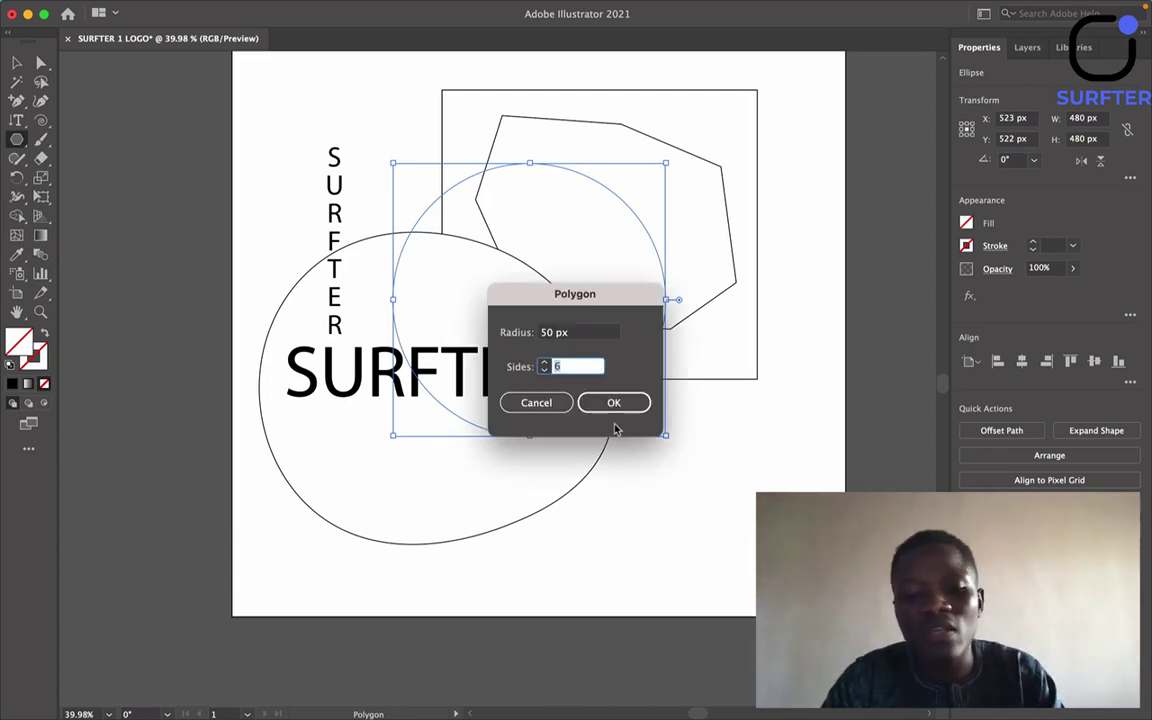
click(603, 402)
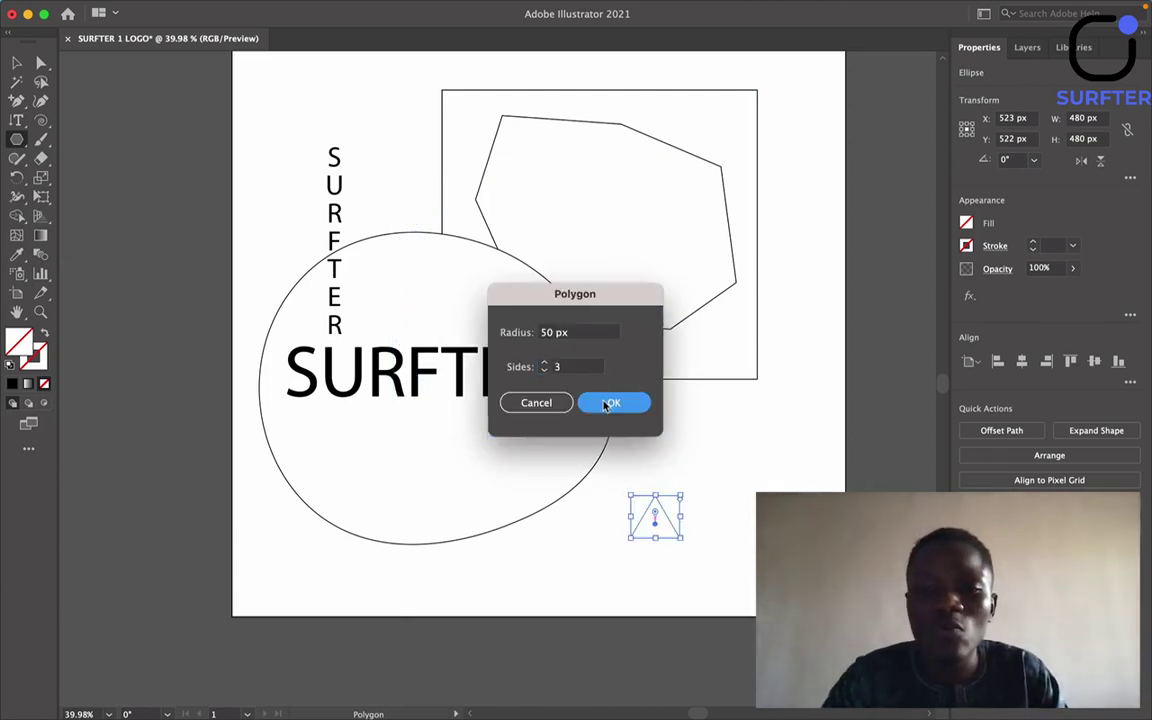
mouse_move(637, 526)
mouse_down()
mouse_move(630, 502)
mouse_move(470, 410)
mouse_move(472, 358)
mouse_up()
Create a 6-sided polygon with a 50 px radius to the right of the triangle.
click(753, 507)
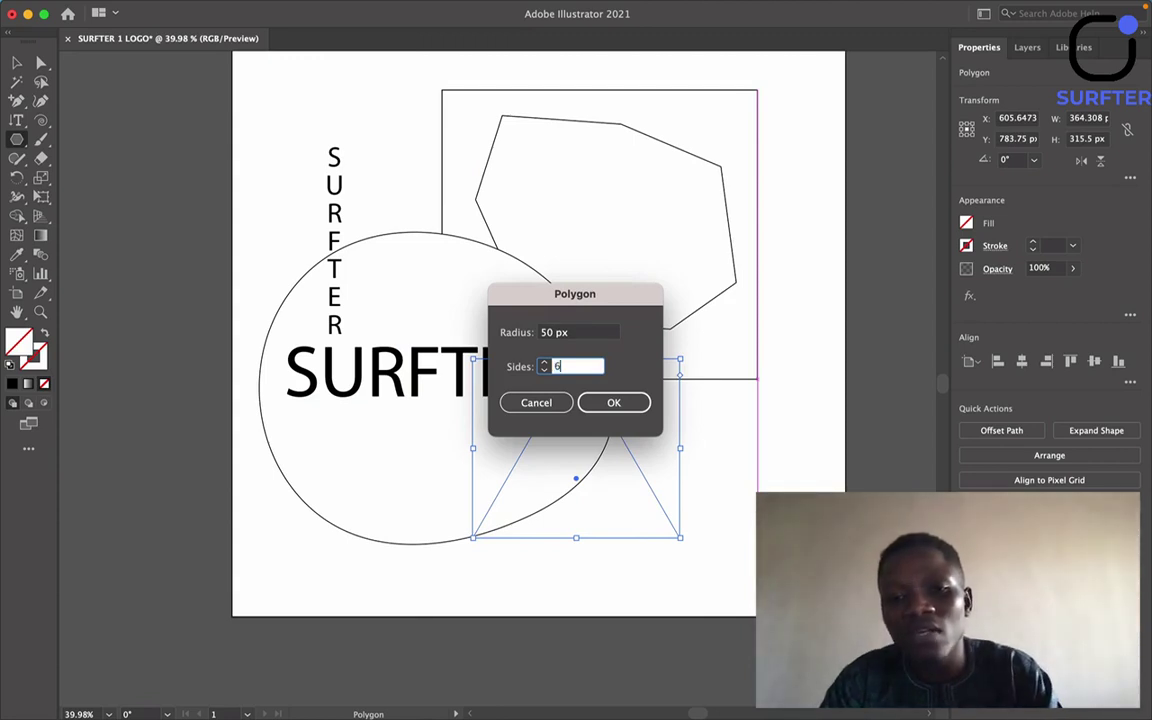
text(6)
key(Return)
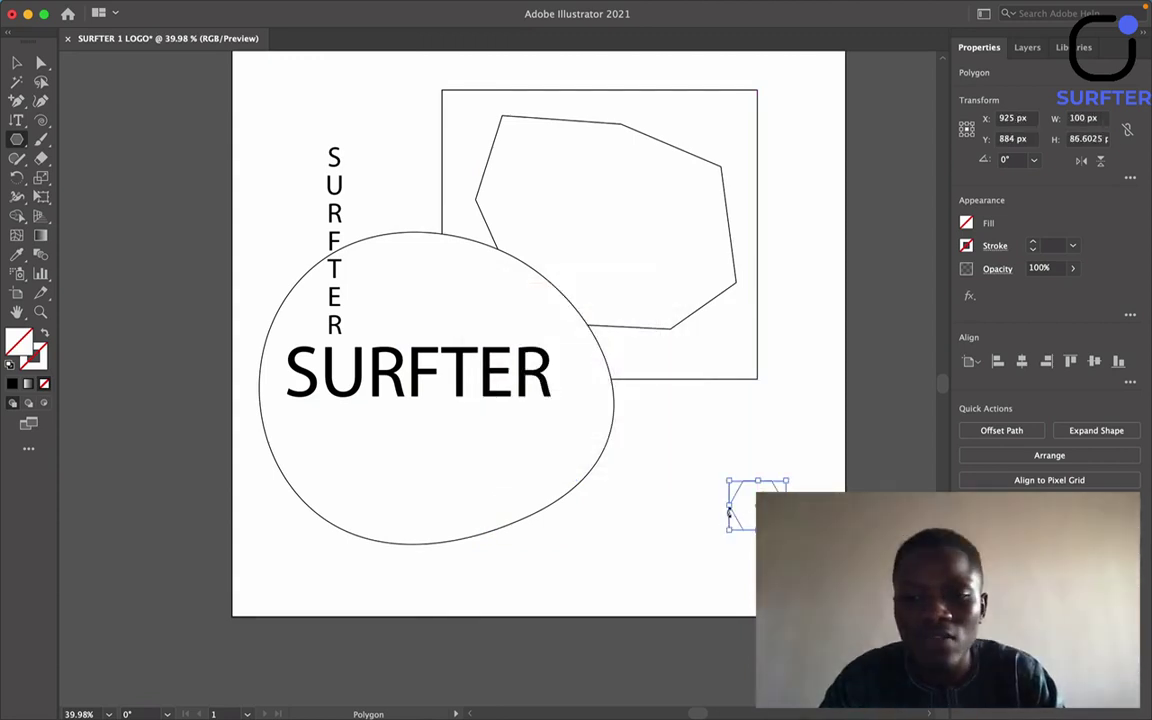
Enlarge the hexagon to about 583 by 505 px and move it to the middle of the artboard.
drag(730, 505, 455, 507)
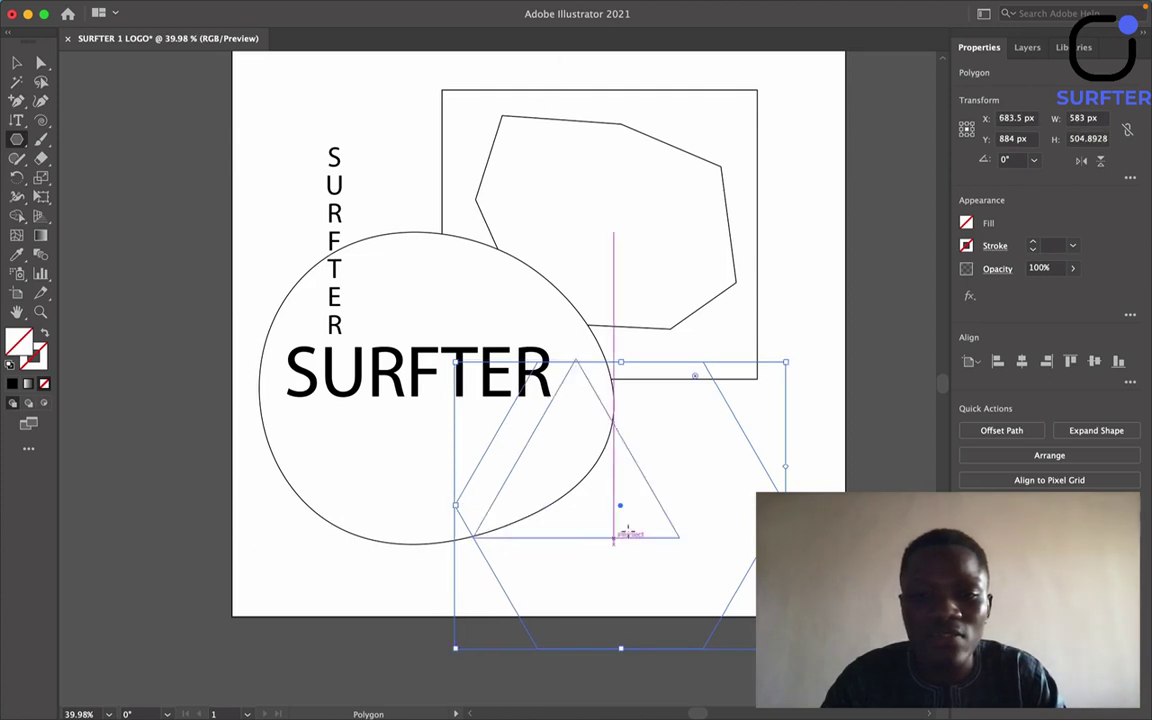
drag(619, 510, 534, 304)
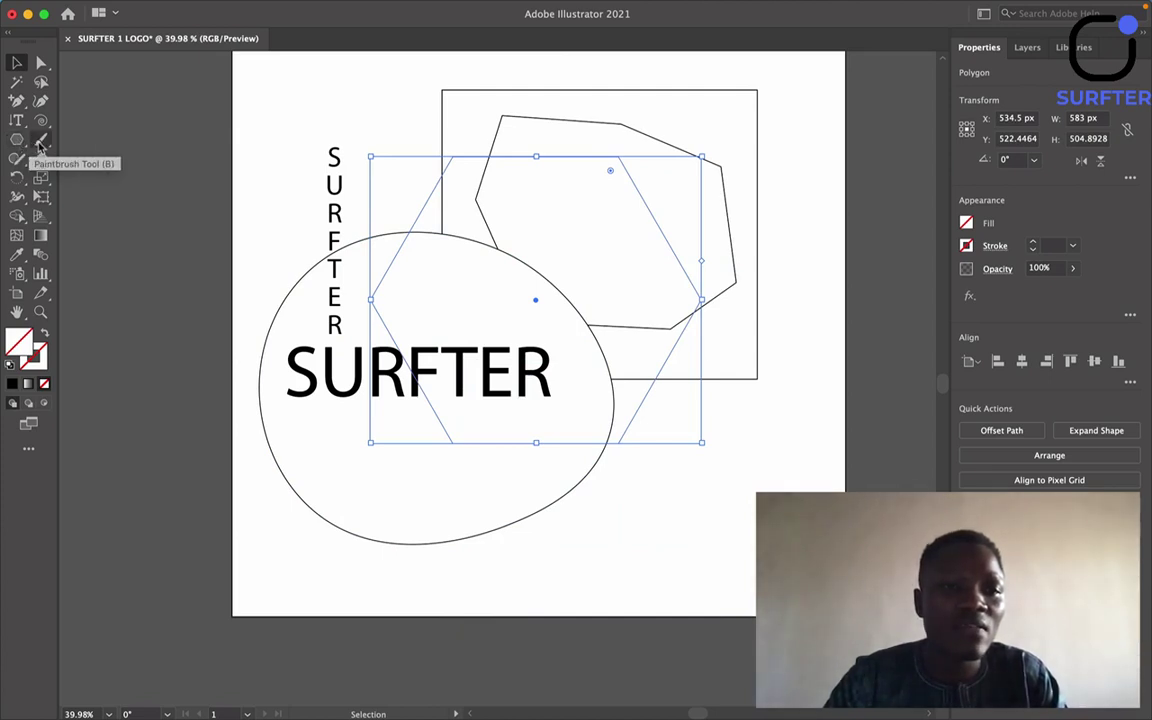
Paint freehand loops, curves and zigzag strokes across the artboard and over the existing shapes with the Paintbrush tool.
click(40, 146)
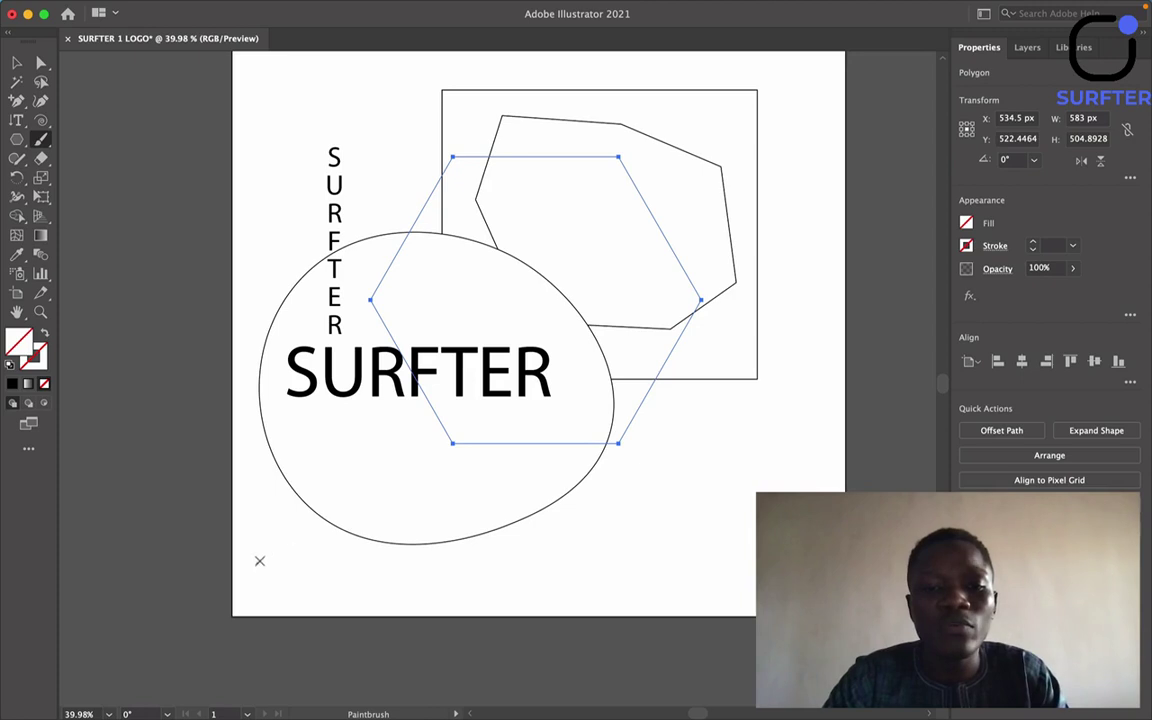
mouse_move(286, 549)
mouse_down()
mouse_move(638, 530)
mouse_move(681, 380)
mouse_move(520, 441)
mouse_up()
mouse_move(604, 483)
mouse_down()
mouse_move(398, 322)
mouse_move(601, 596)
mouse_move(575, 497)
mouse_move(608, 510)
mouse_up()
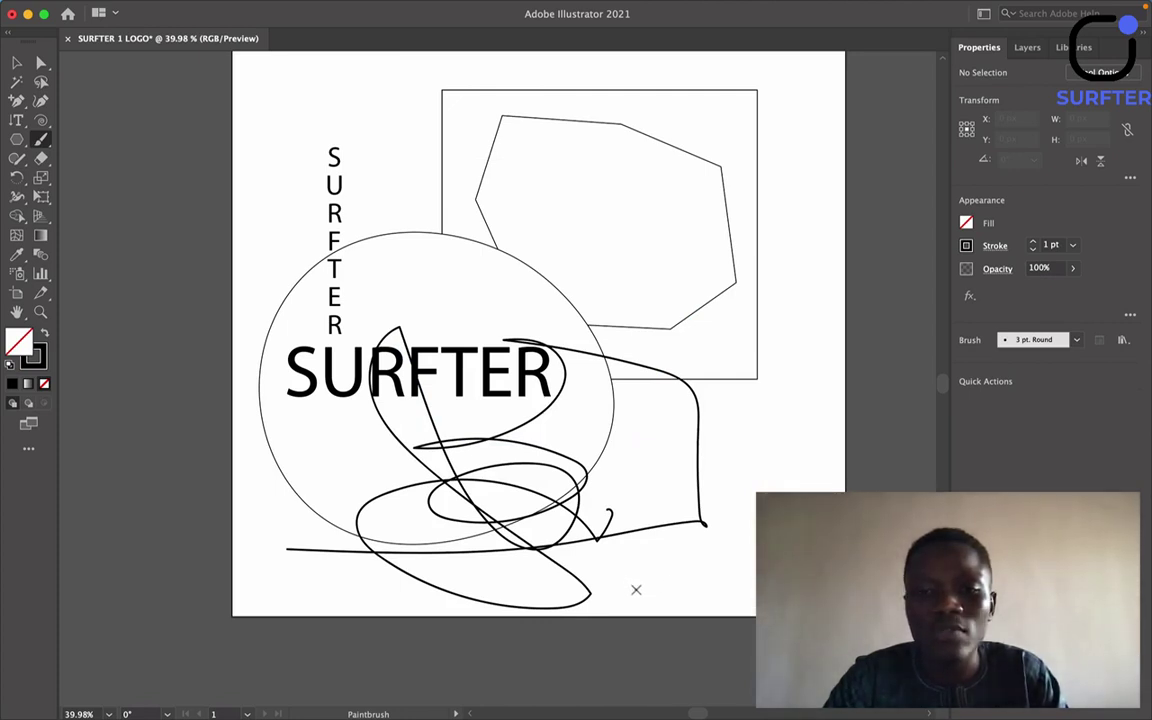
mouse_move(634, 590)
mouse_down()
mouse_move(667, 562)
mouse_move(729, 583)
mouse_move(693, 593)
mouse_move(760, 573)
mouse_up()
mouse_move(736, 493)
mouse_down()
mouse_move(765, 306)
mouse_move(688, 357)
mouse_move(718, 370)
mouse_up()
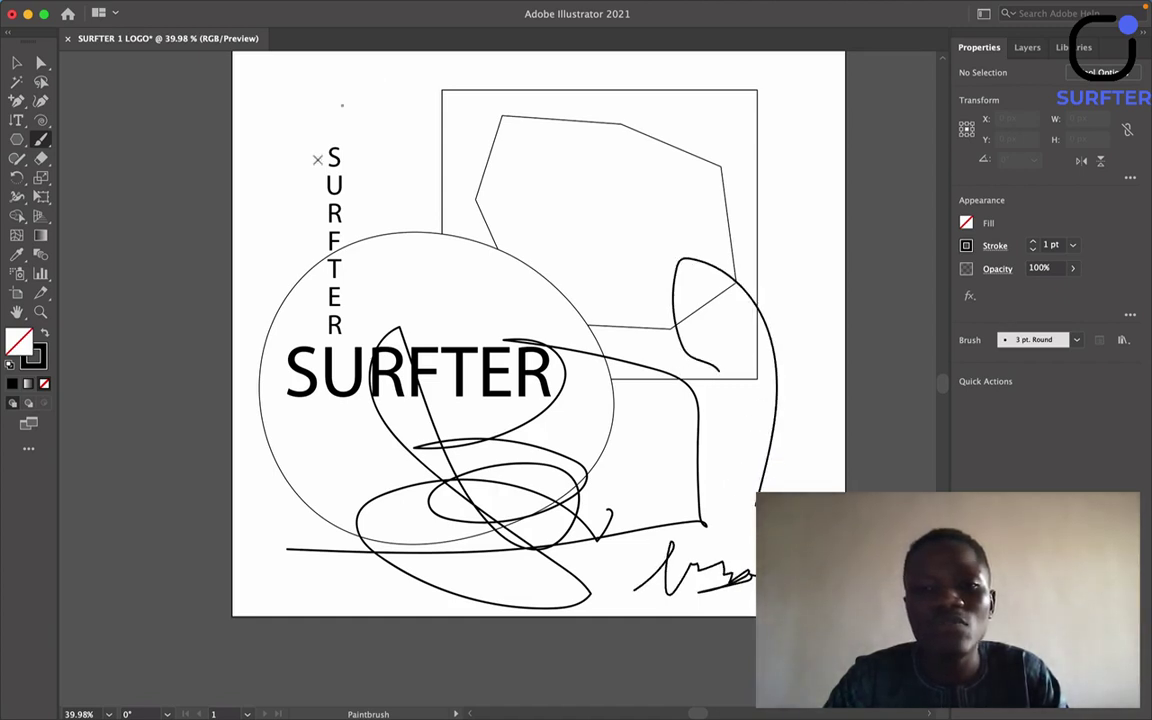
mouse_move(297, 108)
mouse_down()
mouse_move(340, 215)
mouse_move(512, 175)
mouse_move(504, 450)
mouse_move(515, 465)
mouse_up()
mouse_move(575, 245)
mouse_down()
mouse_move(583, 158)
mouse_move(600, 272)
mouse_move(643, 250)
mouse_up()
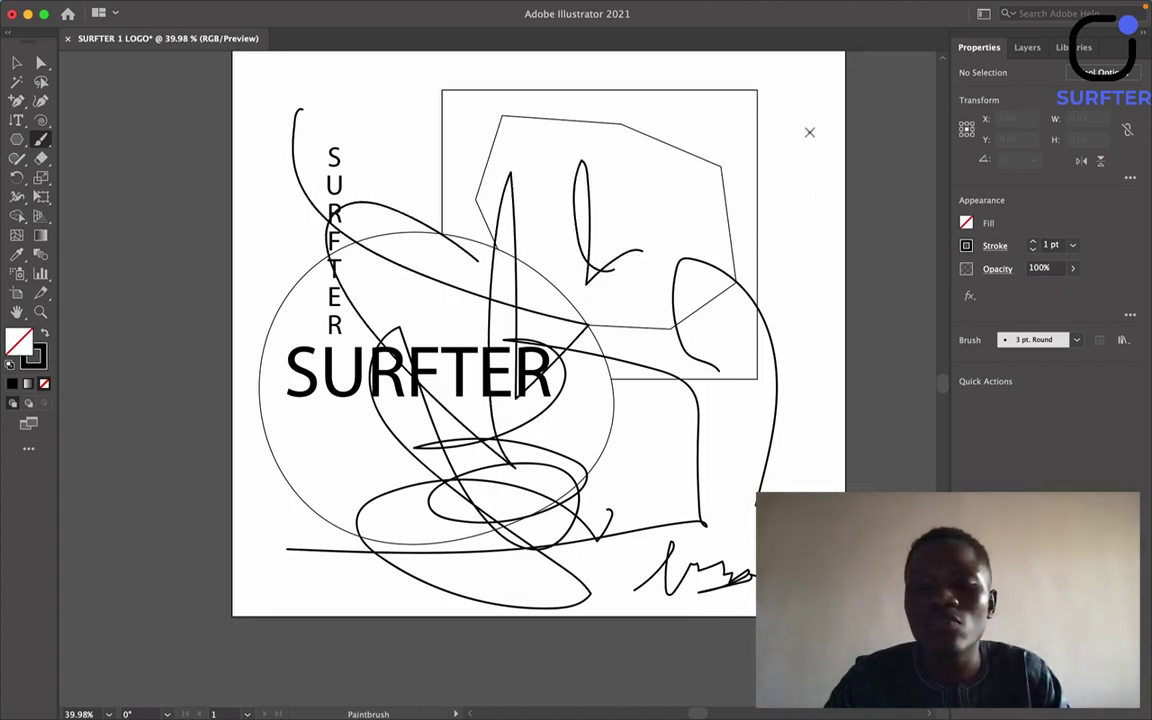
mouse_move(797, 144)
mouse_down()
mouse_move(793, 174)
mouse_move(814, 213)
mouse_move(777, 286)
mouse_move(814, 433)
mouse_move(813, 478)
mouse_up()
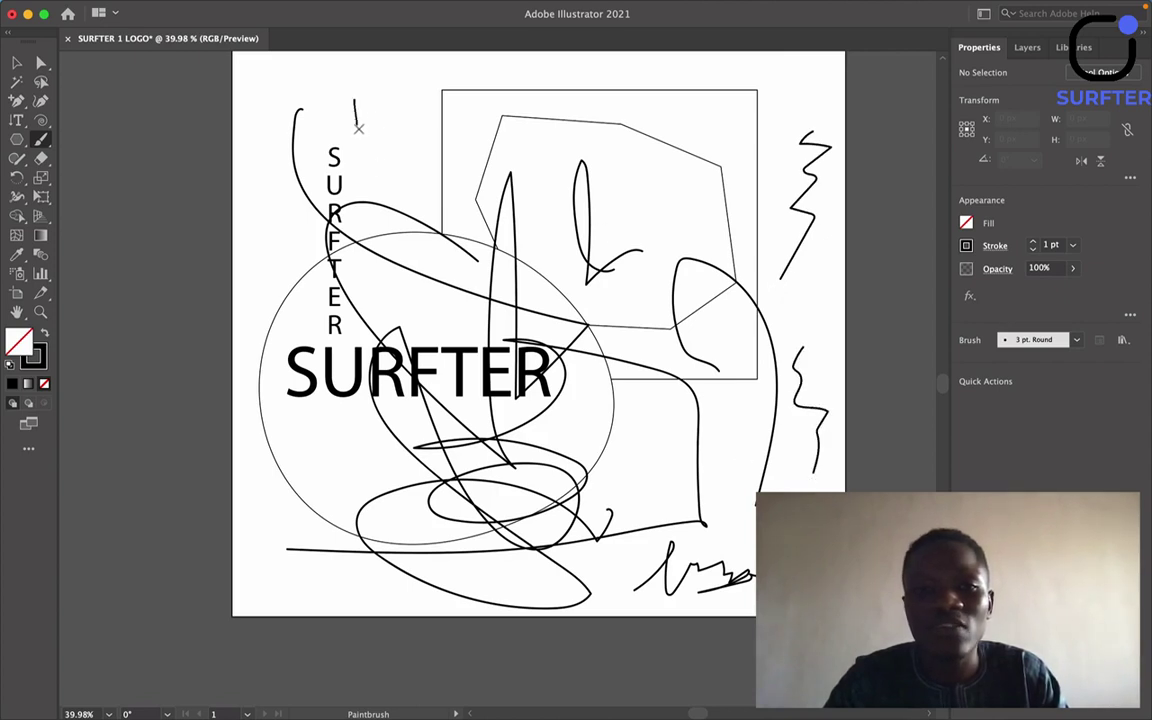
mouse_move(357, 129)
mouse_down()
mouse_move(388, 89)
mouse_move(413, 114)
mouse_up()
mouse_move(702, 118)
mouse_down()
mouse_move(712, 187)
mouse_move(662, 199)
mouse_move(677, 235)
mouse_up()
drag(267, 459, 287, 489)
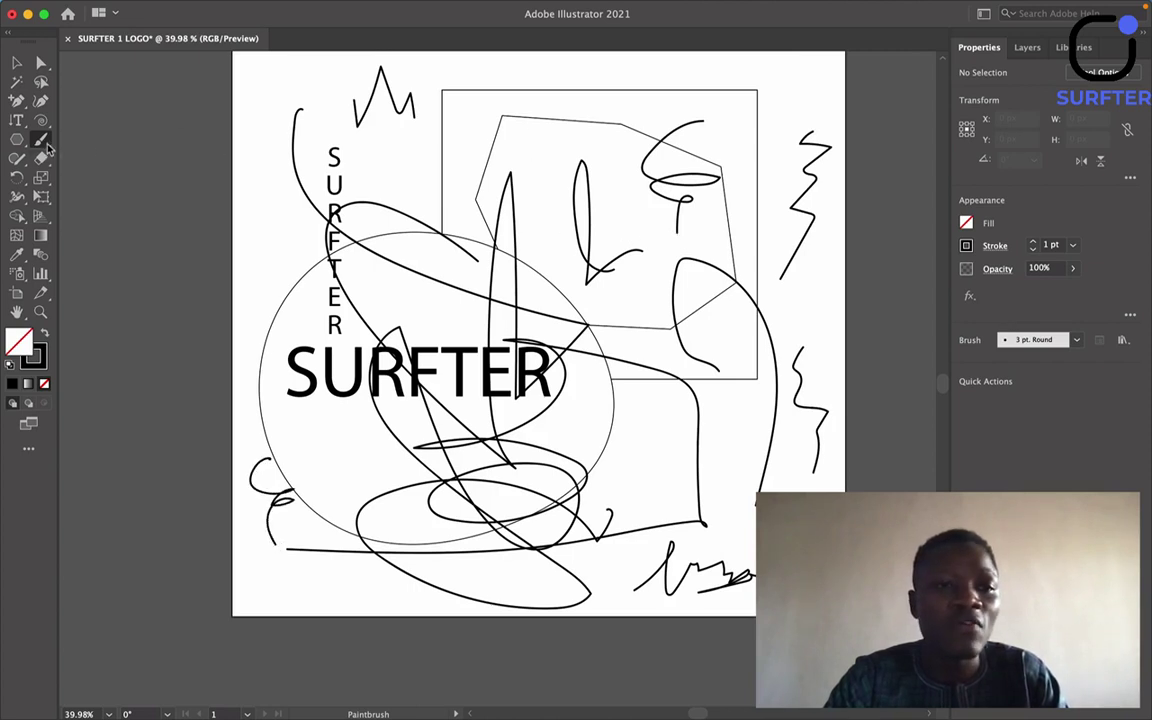
Erase parts of the brush strokes and the rounded shape's outline beside the vertical SURFTER text with the Eraser tool.
click(20, 160)
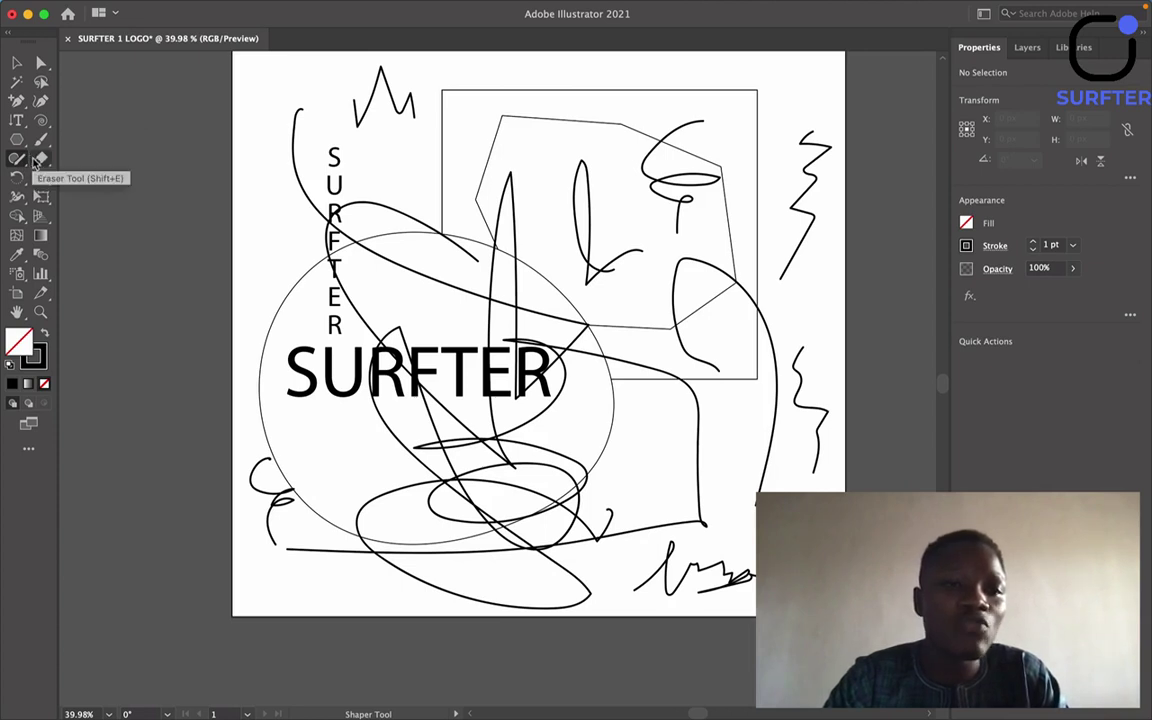
click(42, 160)
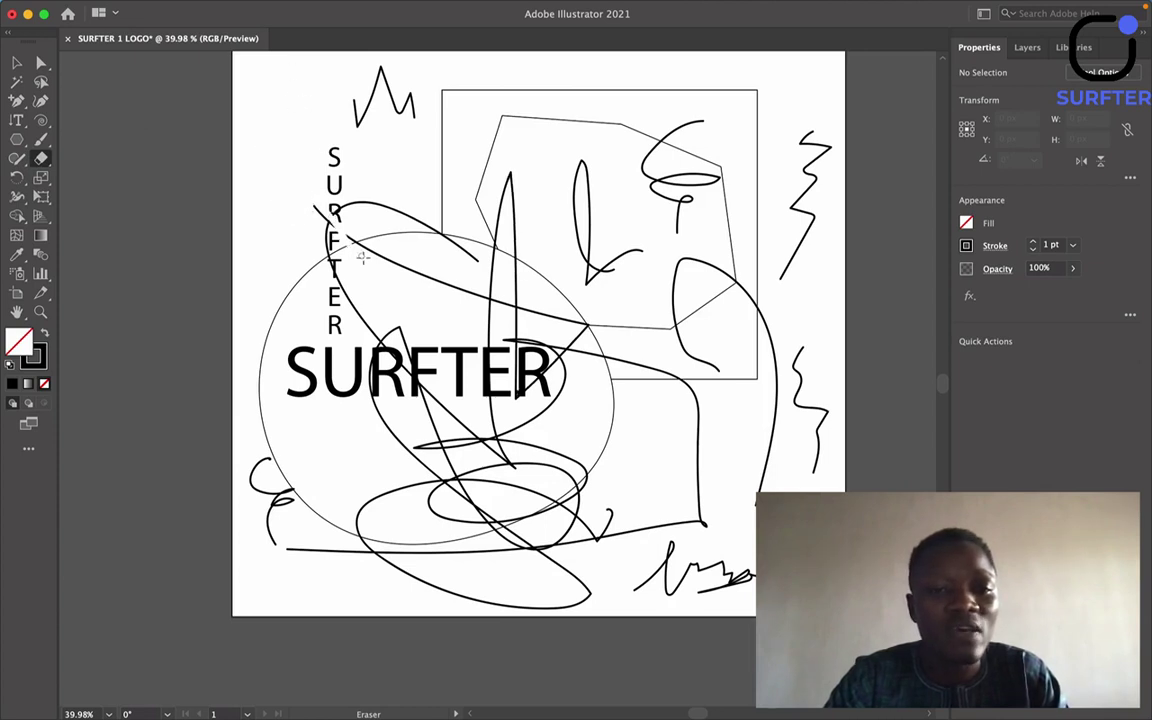
drag(340, 222, 395, 258)
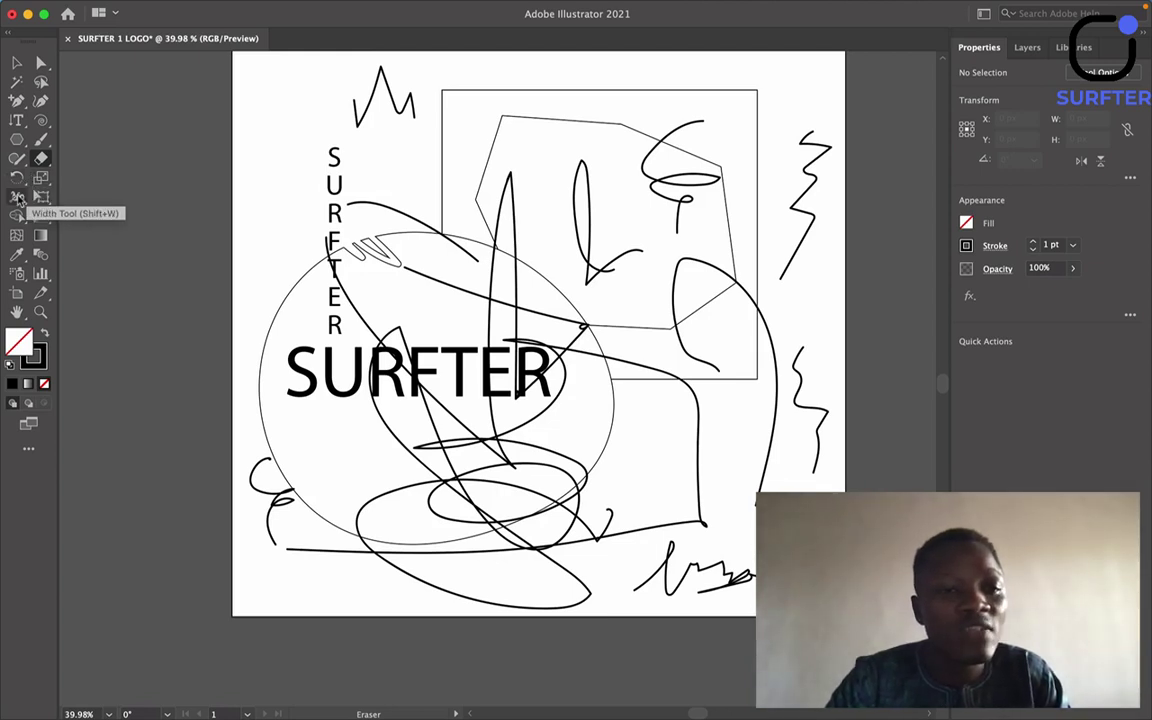
Thicken six sides of the irregular polygon's outline inside the large rectangle with the Width tool.
click(18, 197)
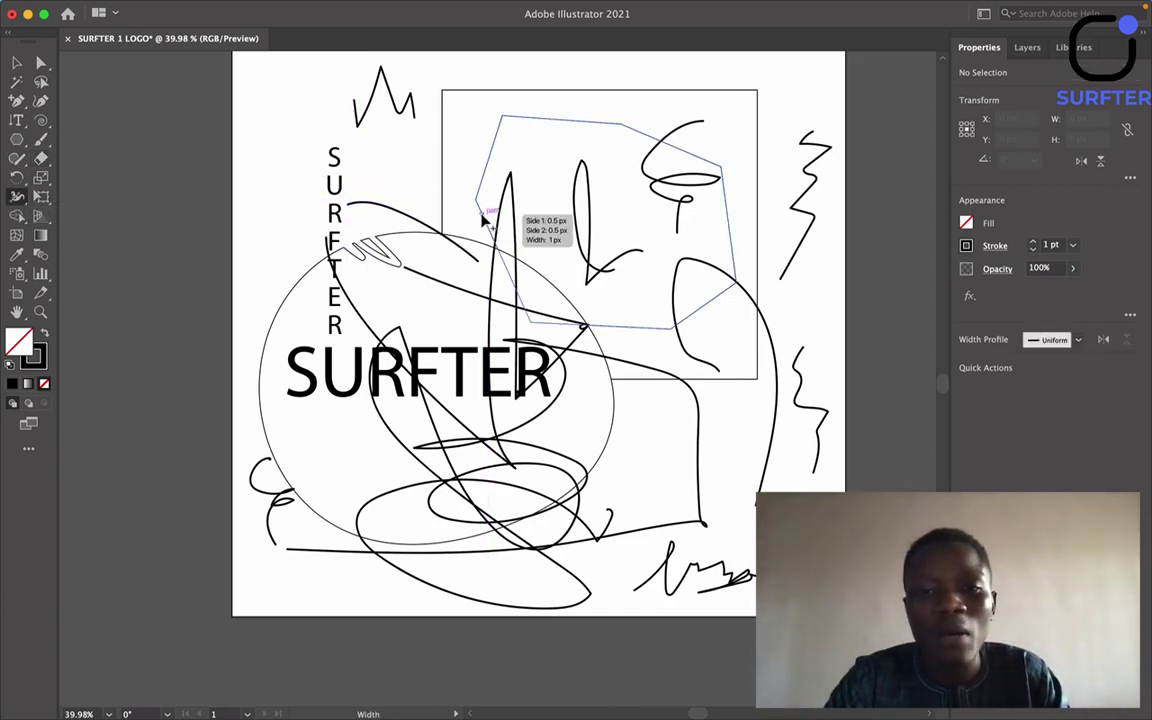
mouse_move(480, 220)
mouse_down()
mouse_move(442, 237)
mouse_move(484, 237)
mouse_up()
drag(729, 240, 748, 244)
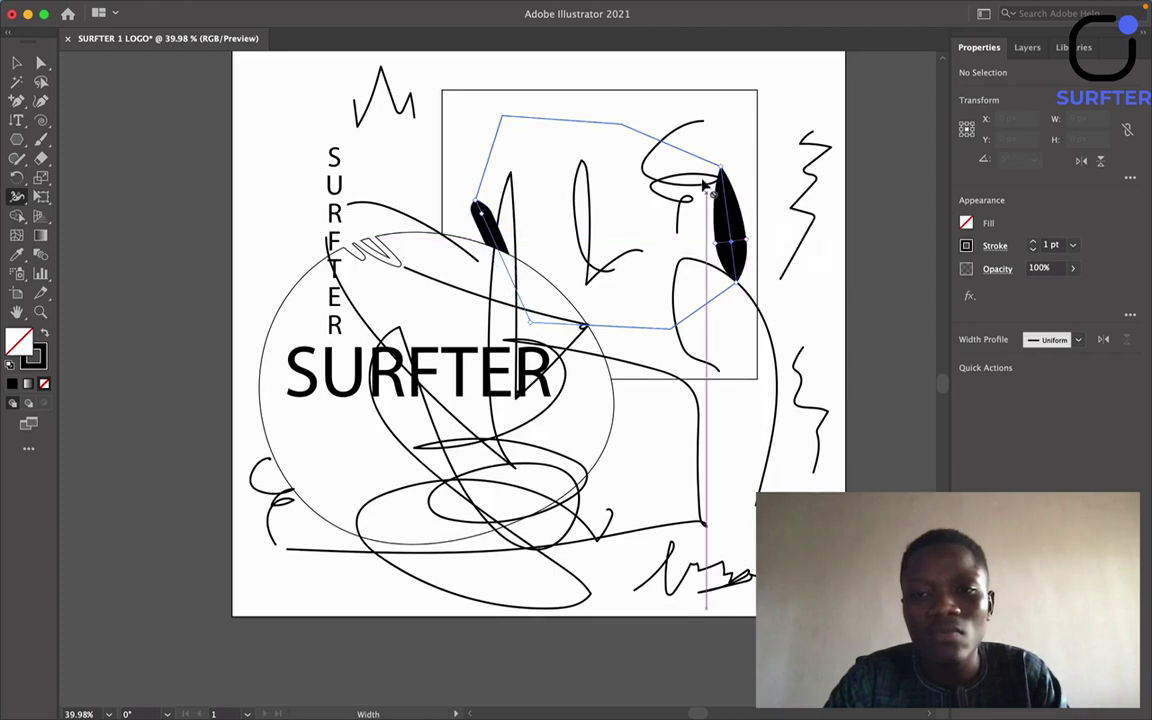
mouse_move(689, 160)
mouse_down()
mouse_move(692, 172)
mouse_move(683, 168)
mouse_up()
drag(592, 126, 585, 143)
drag(498, 128, 492, 156)
drag(609, 326, 607, 329)
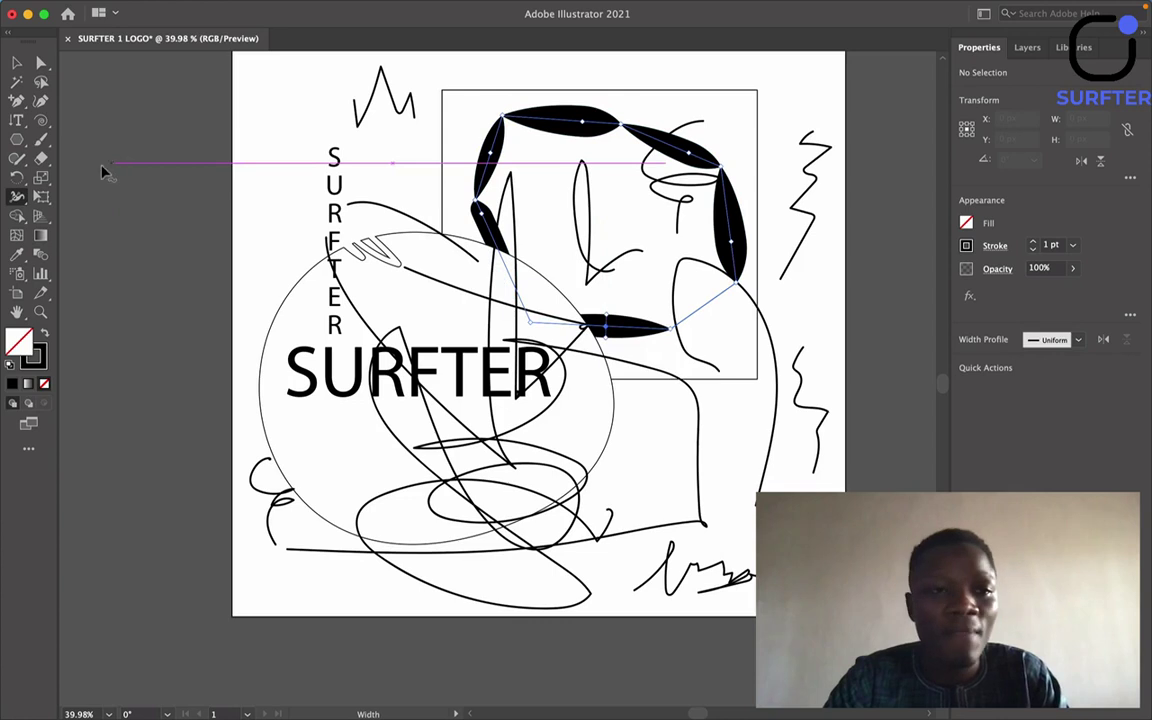
Select all artwork and delete it to leave the artboard empty.
click(16, 217)
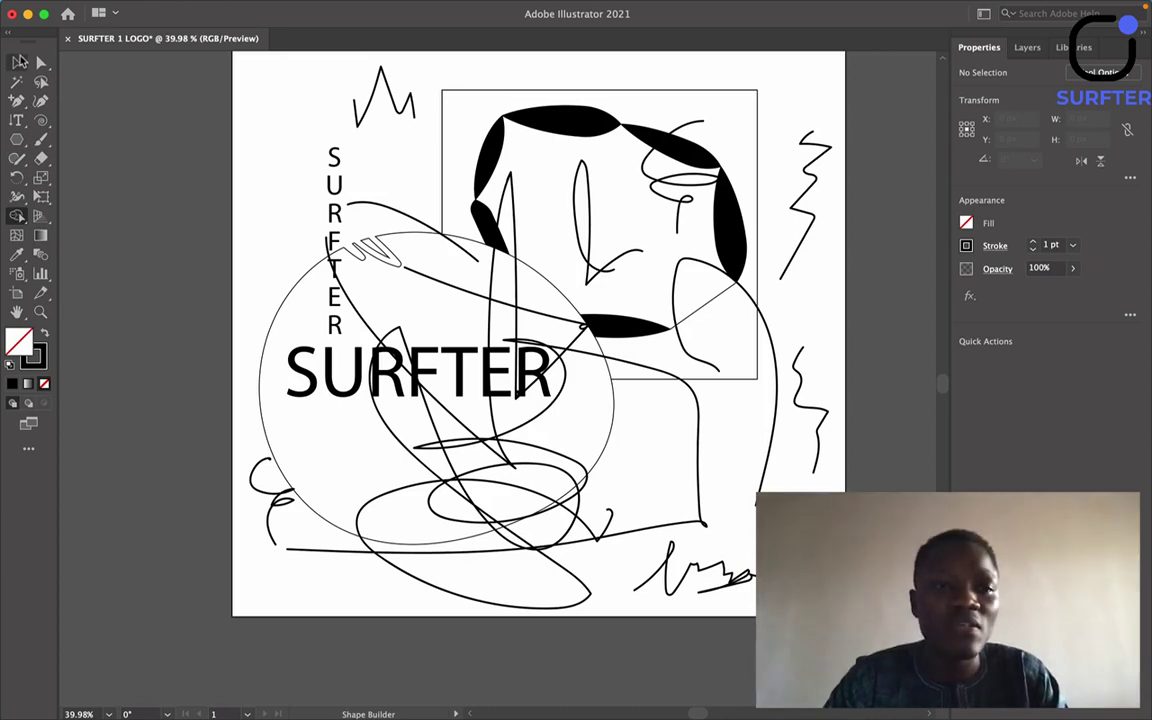
key(v)
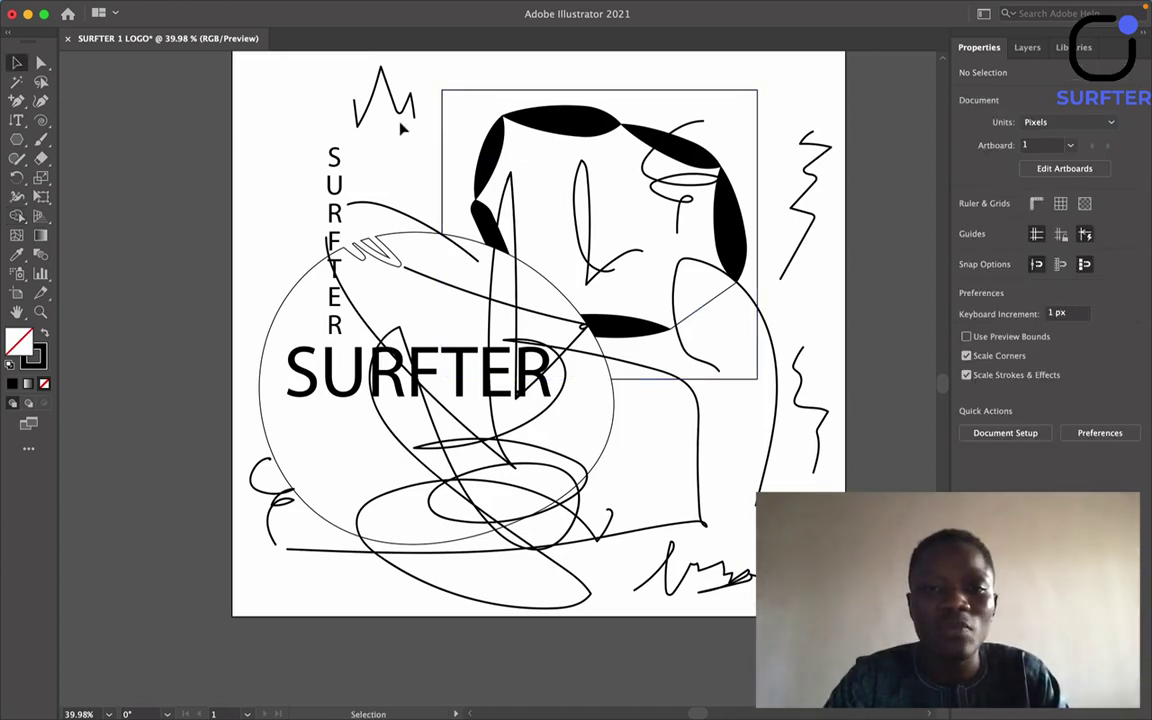
key(super+a)
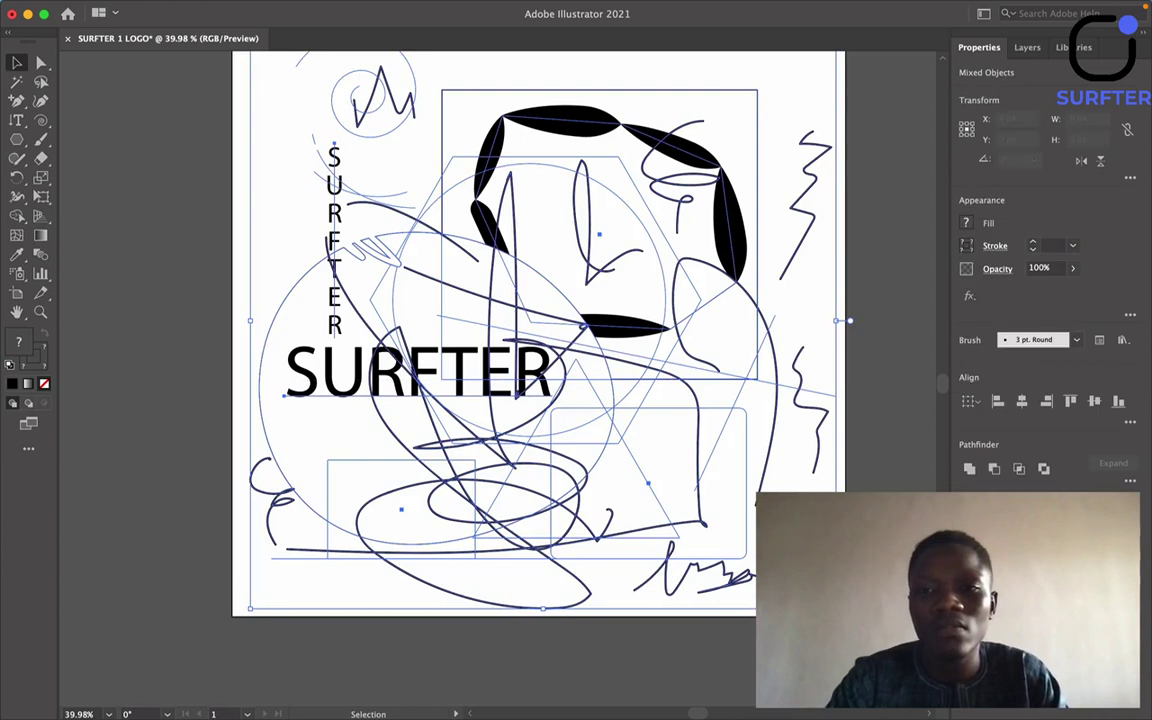
key(BackSpace)
Draw a square about 338 px wide with a 9 pt stroke and a rectangle about 514 by 372 px overlapping its lower-right corner.
click(17, 141)
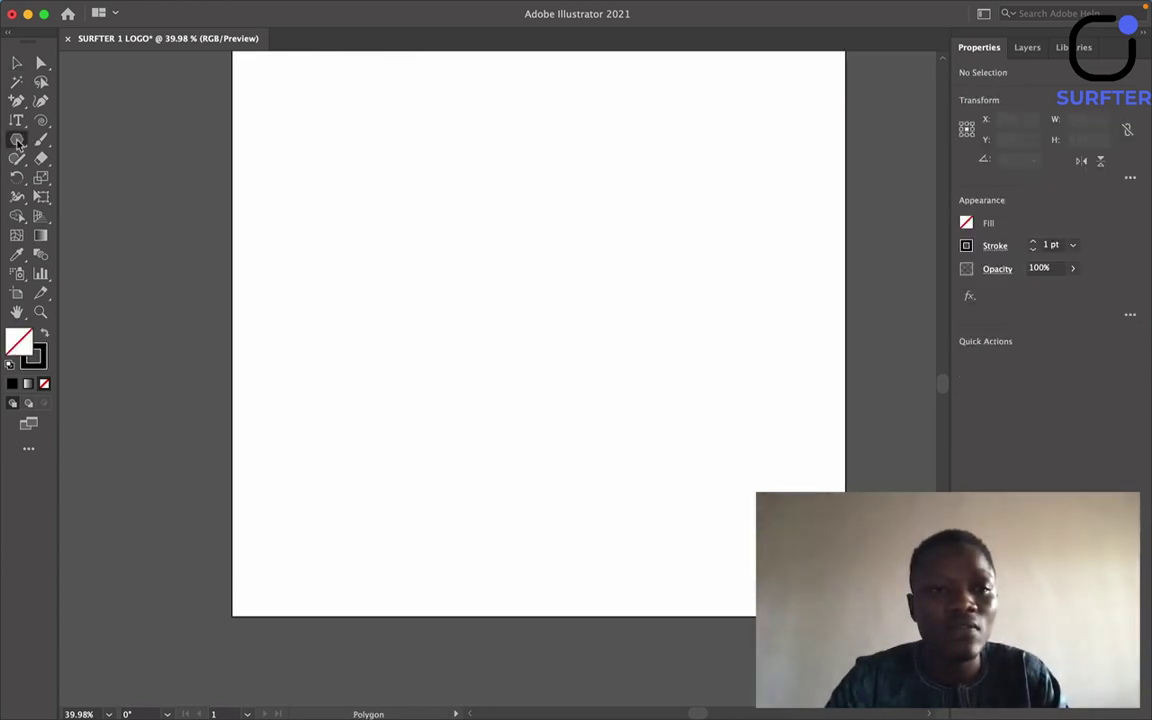
drag(17, 141, 82, 146)
drag(321, 190, 514, 383)
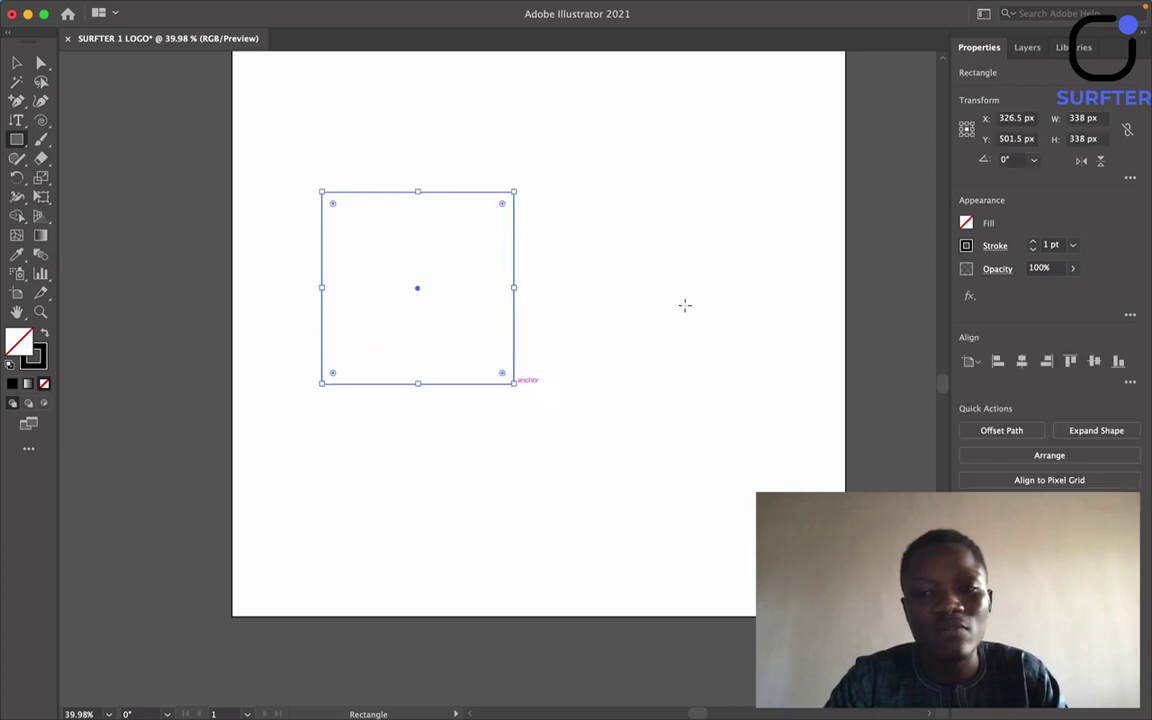
click(1034, 244)
click(1034, 244)
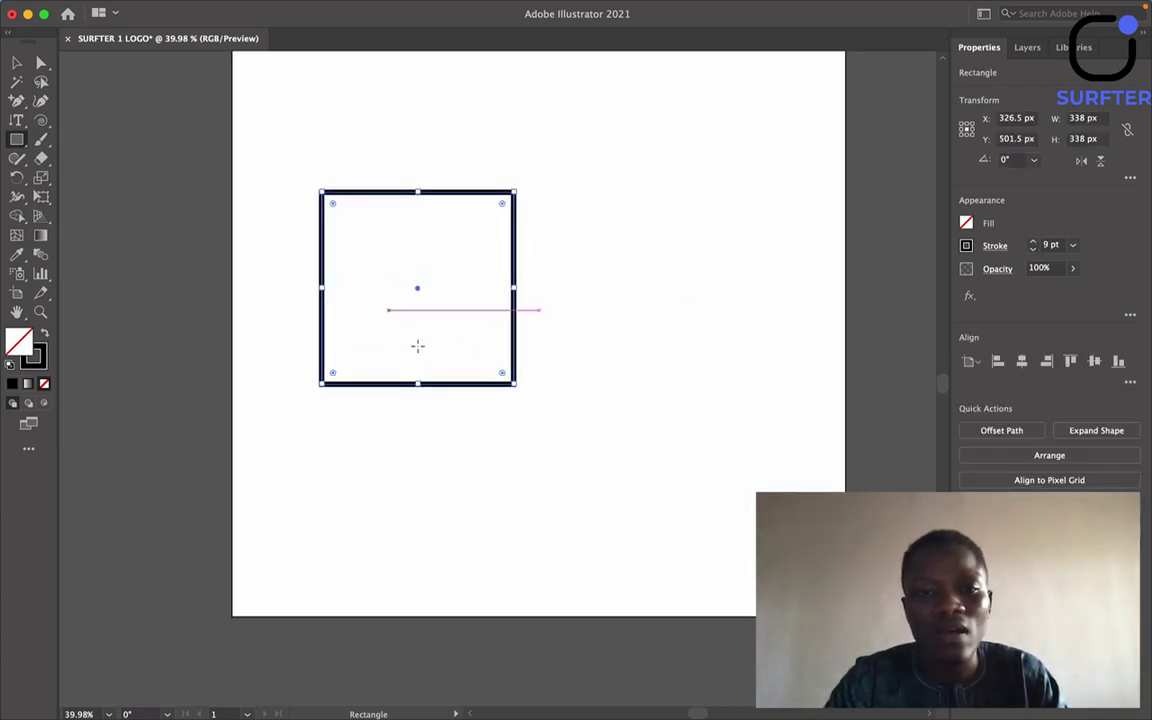
drag(456, 262, 747, 473)
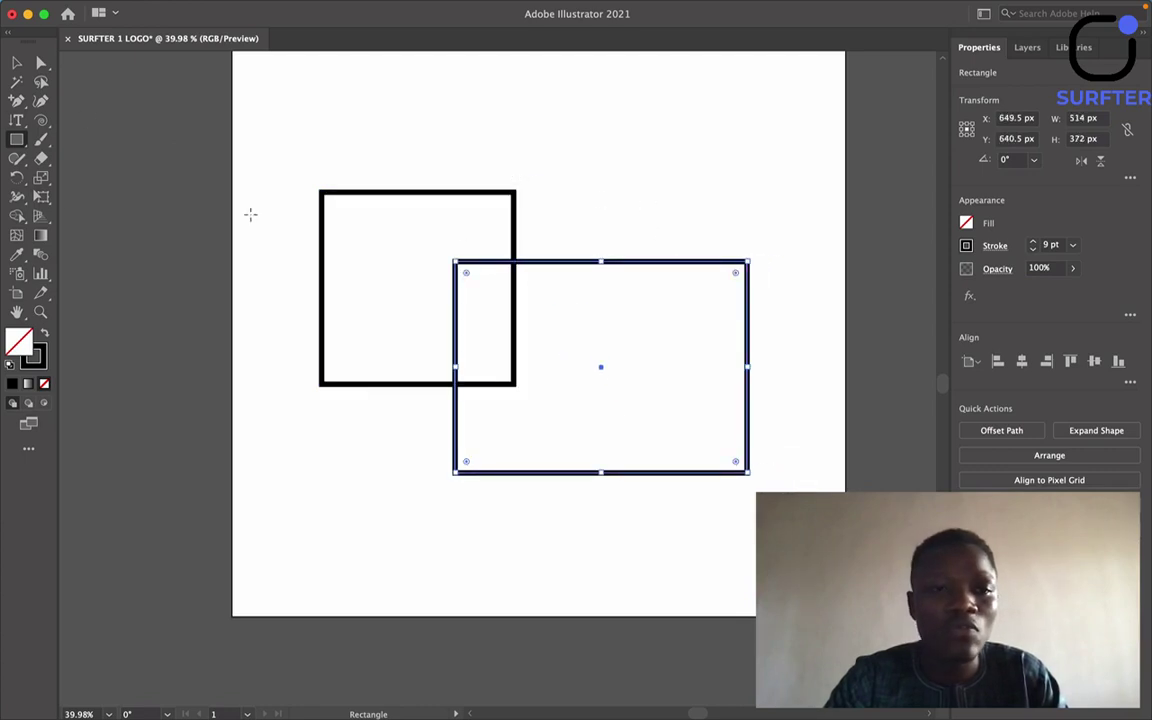
Merge the overlapping square and rectangle with the Shape Builder tool, undo the merge, repeat it and deselect the merged outline.
key(v)
drag(322, 143, 686, 370)
click(17, 215)
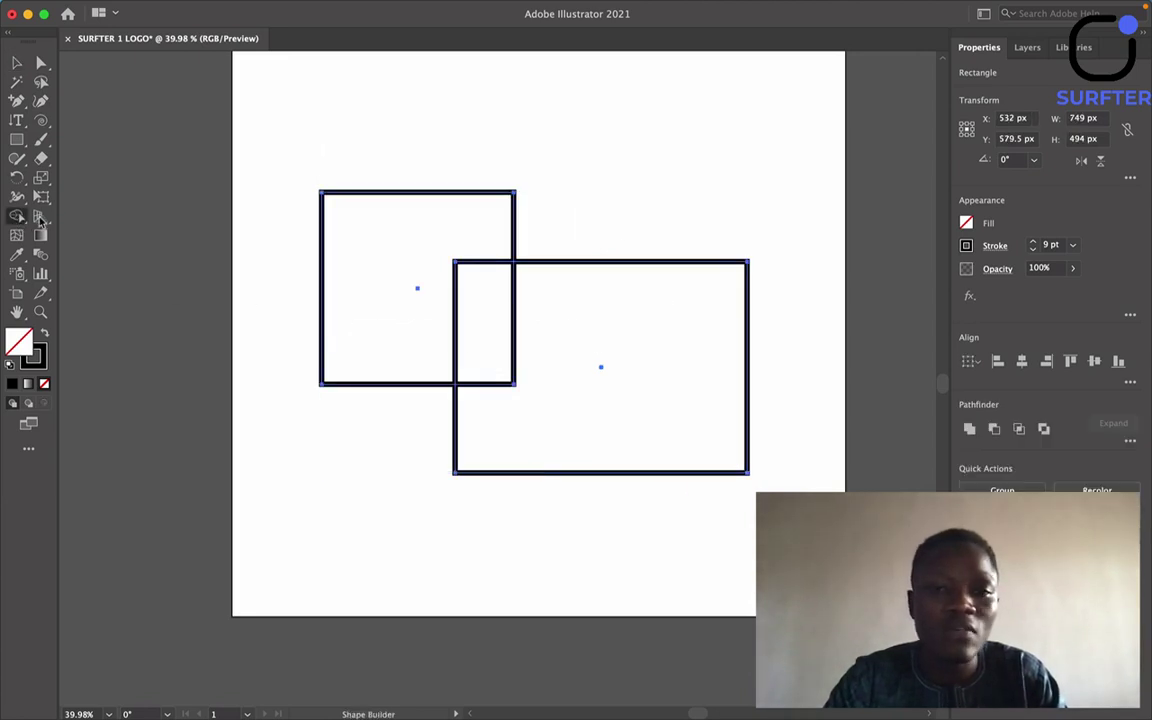
drag(595, 376, 427, 285)
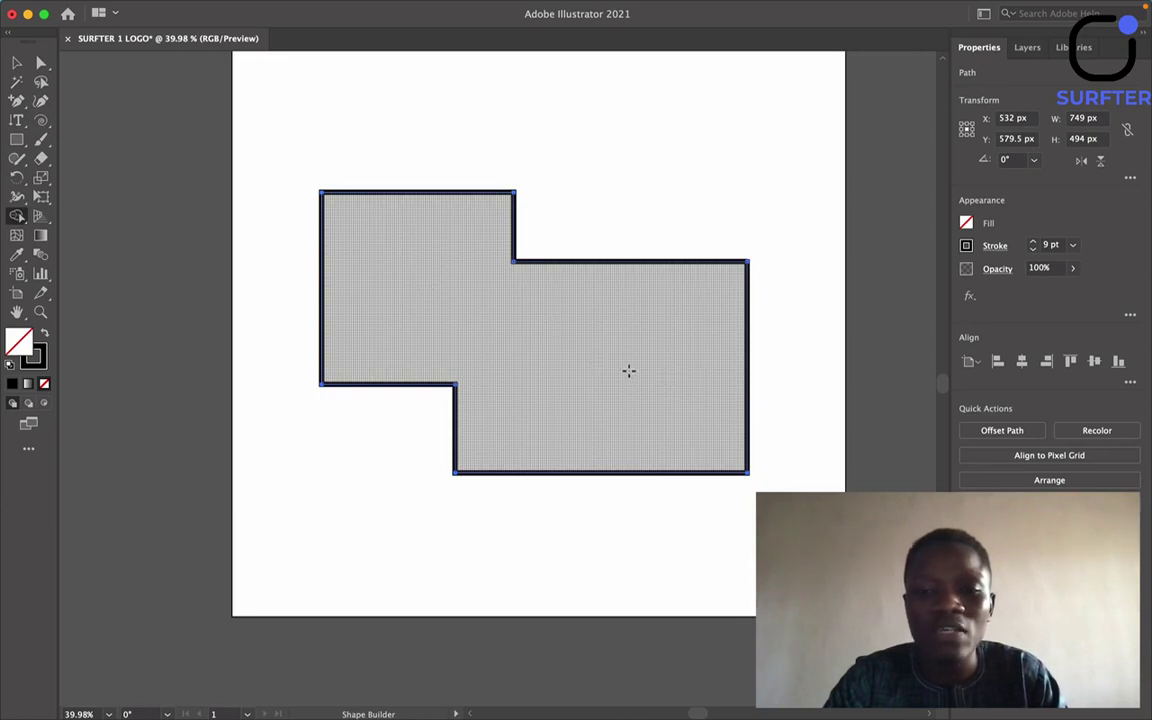
key(super+z)
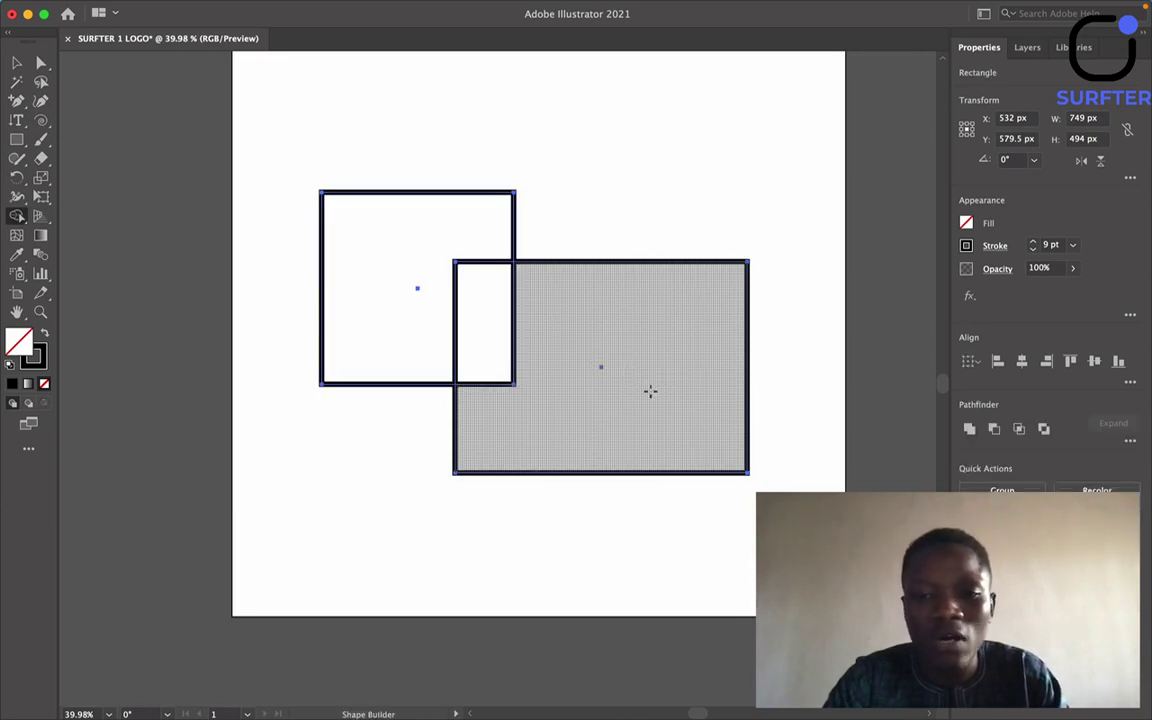
drag(650, 391, 385, 220)
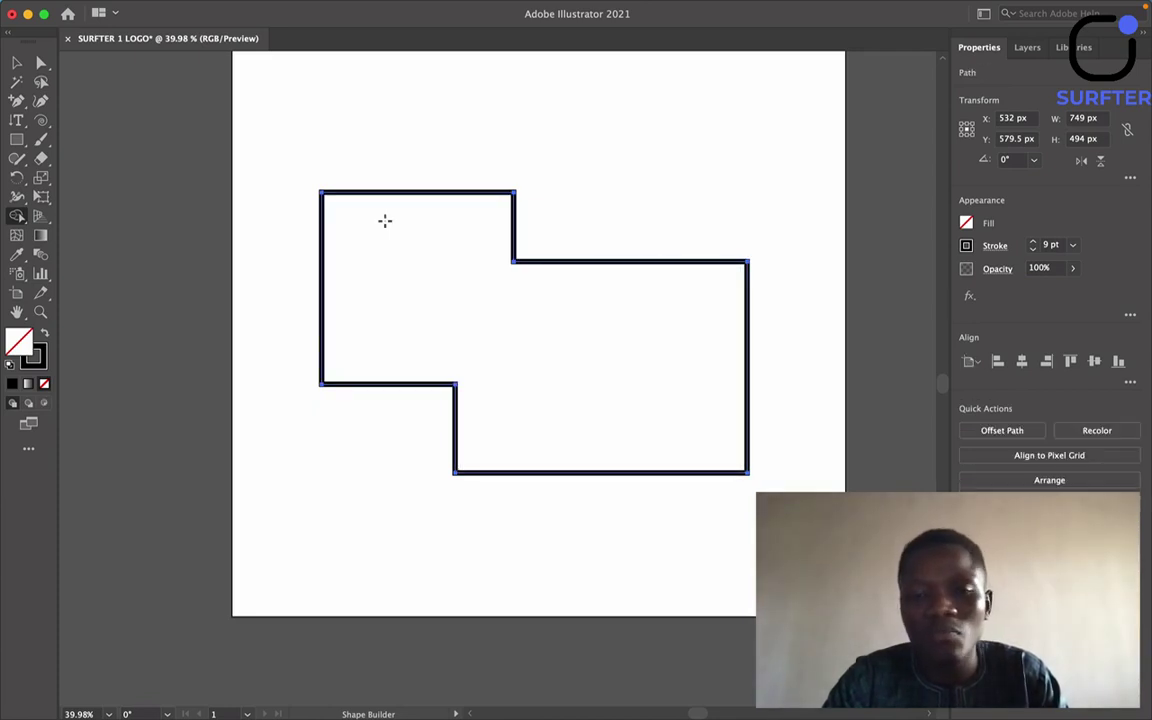
click(16, 64)
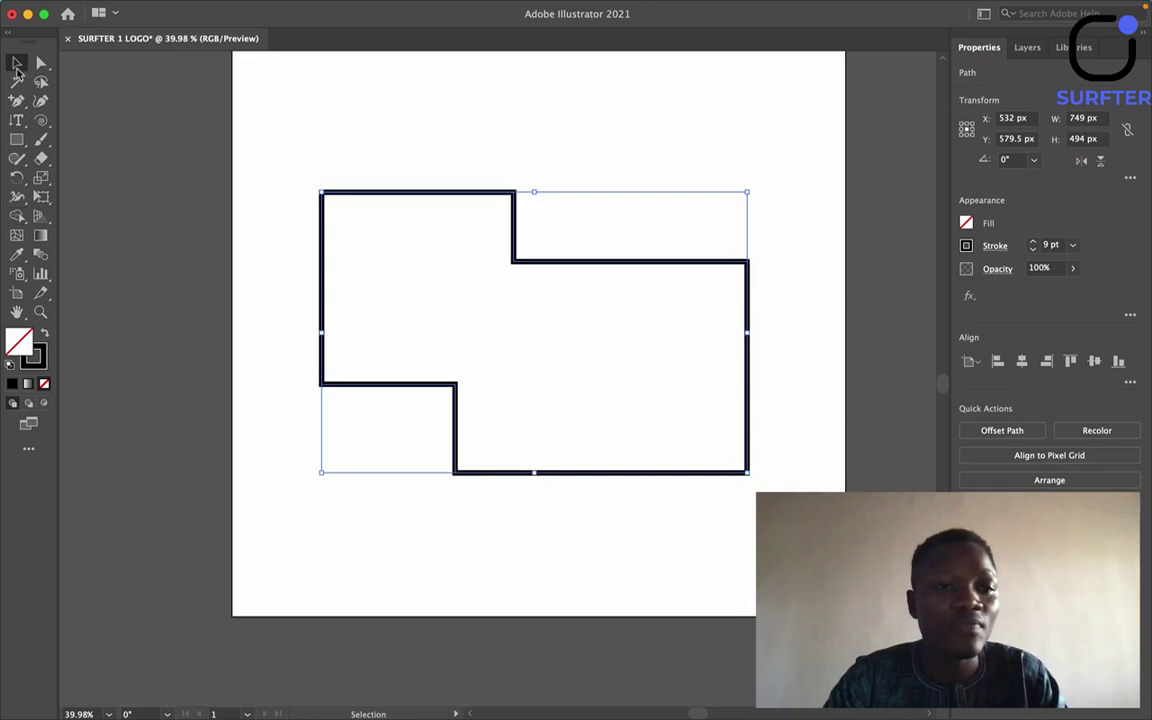
click(247, 345)
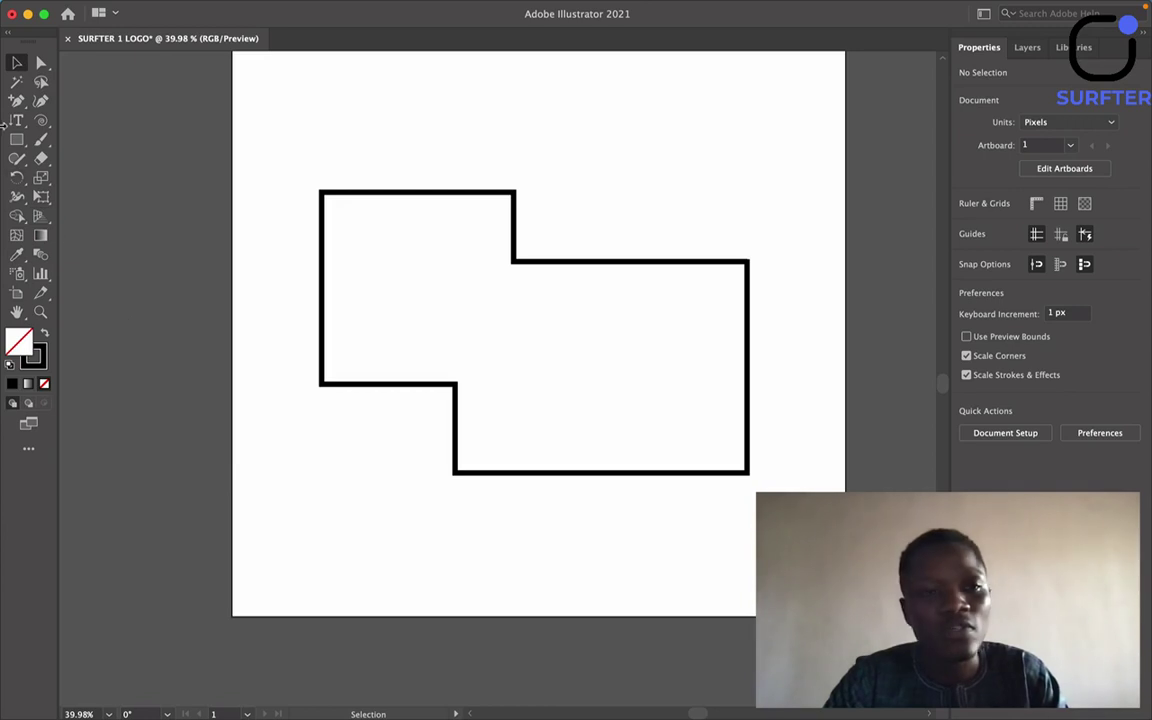
Draw a rectangle about 368 by 234 px across the artboard's lower-left edge and fill it with magenta.
key(m)
drag(180, 434, 391, 567)
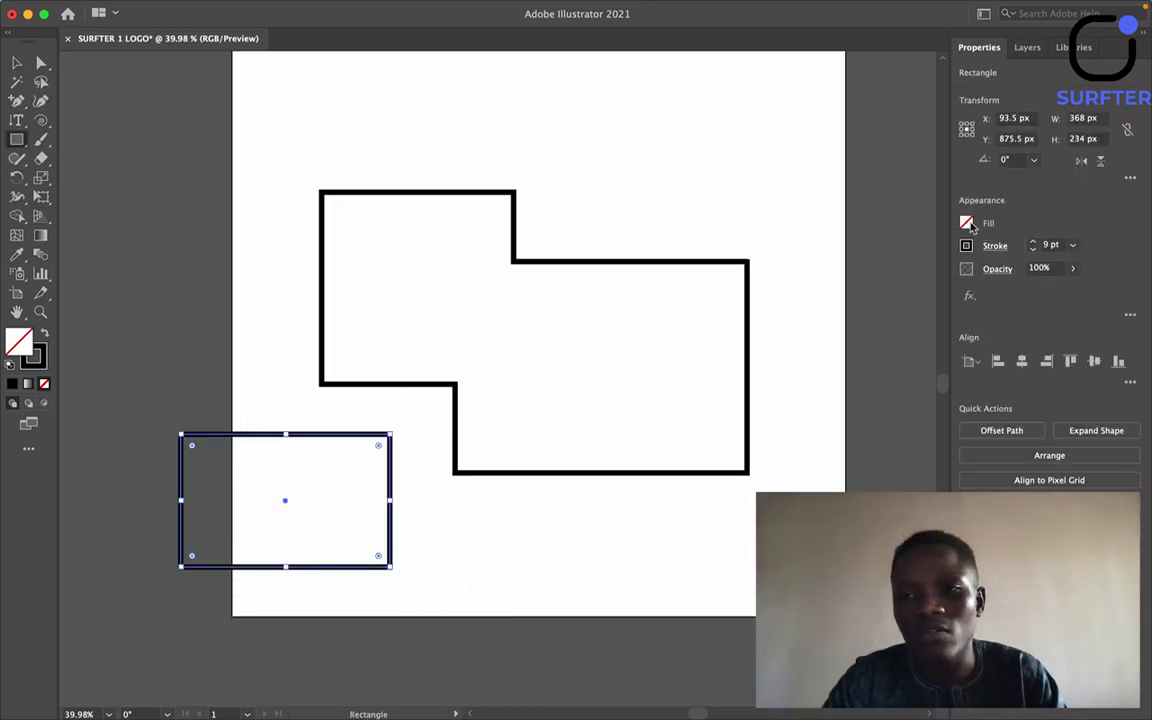
click(967, 223)
click(893, 280)
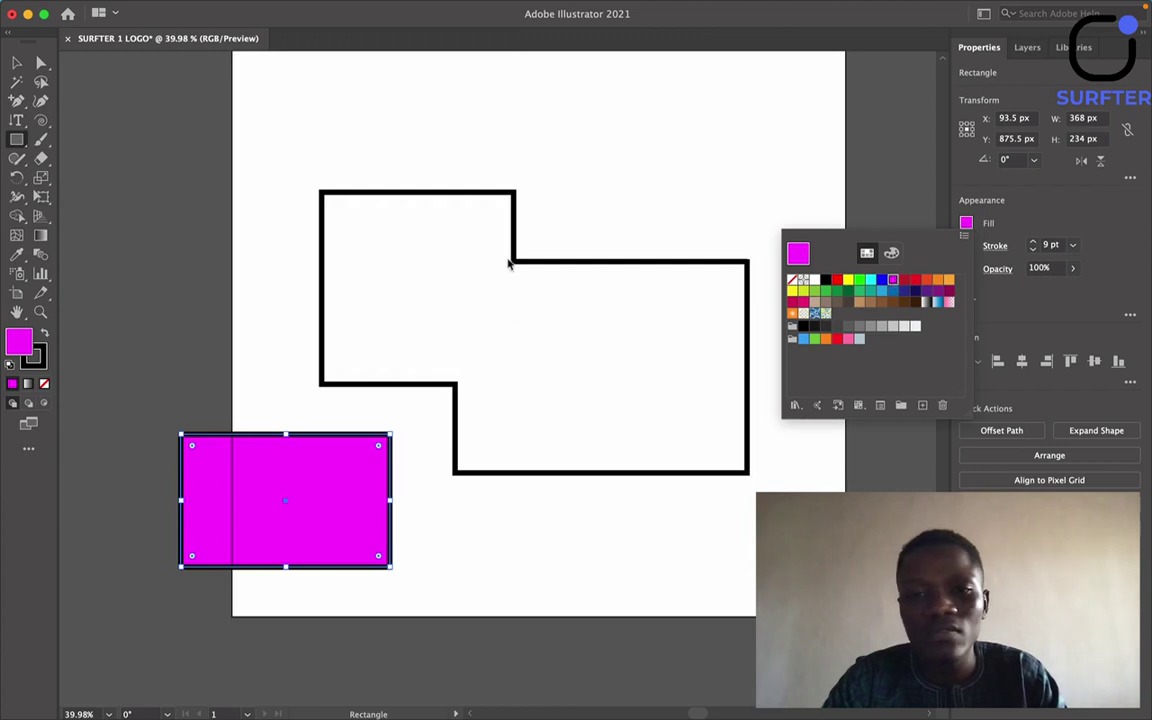
click(407, 104)
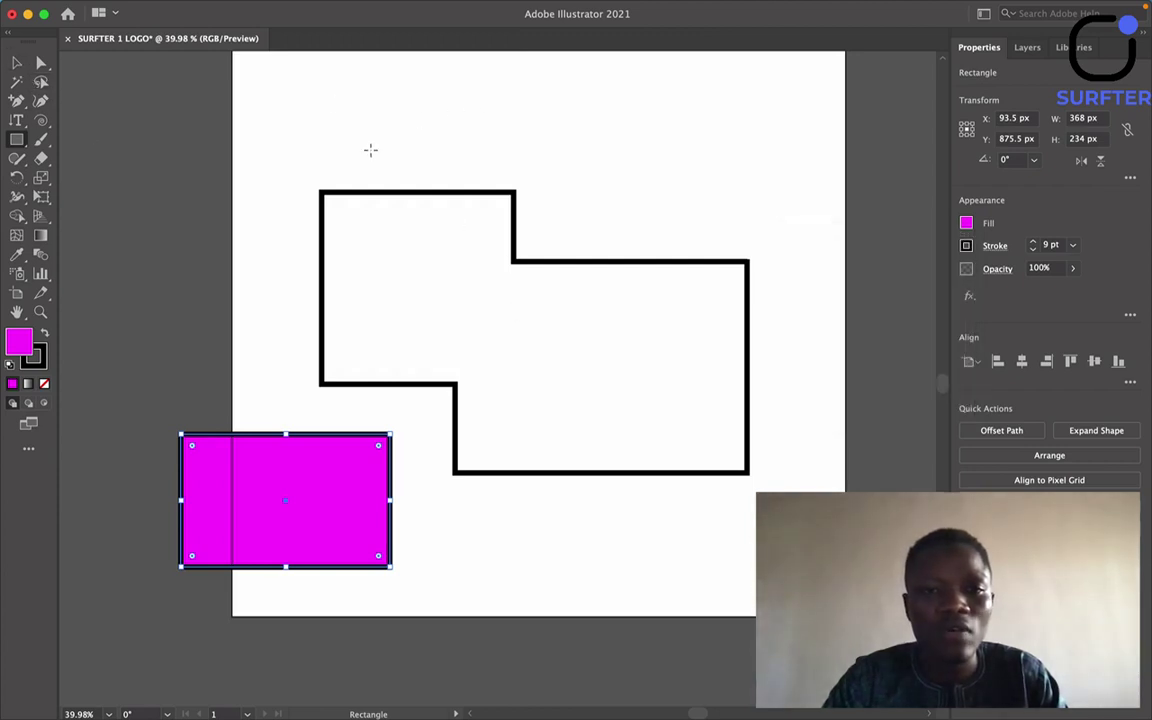
Draw a rectangle about 397 by 214 px in the artboard's upper-right area and fill it with dark blue.
drag(532, 103, 761, 225)
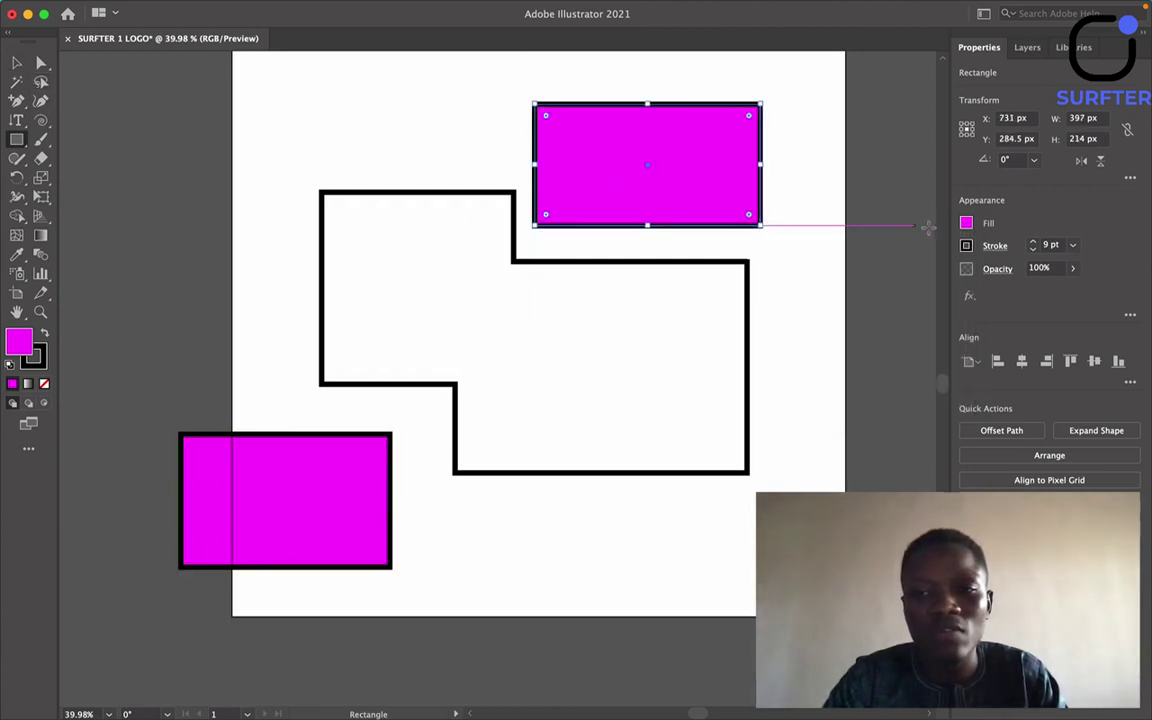
click(966, 224)
click(915, 294)
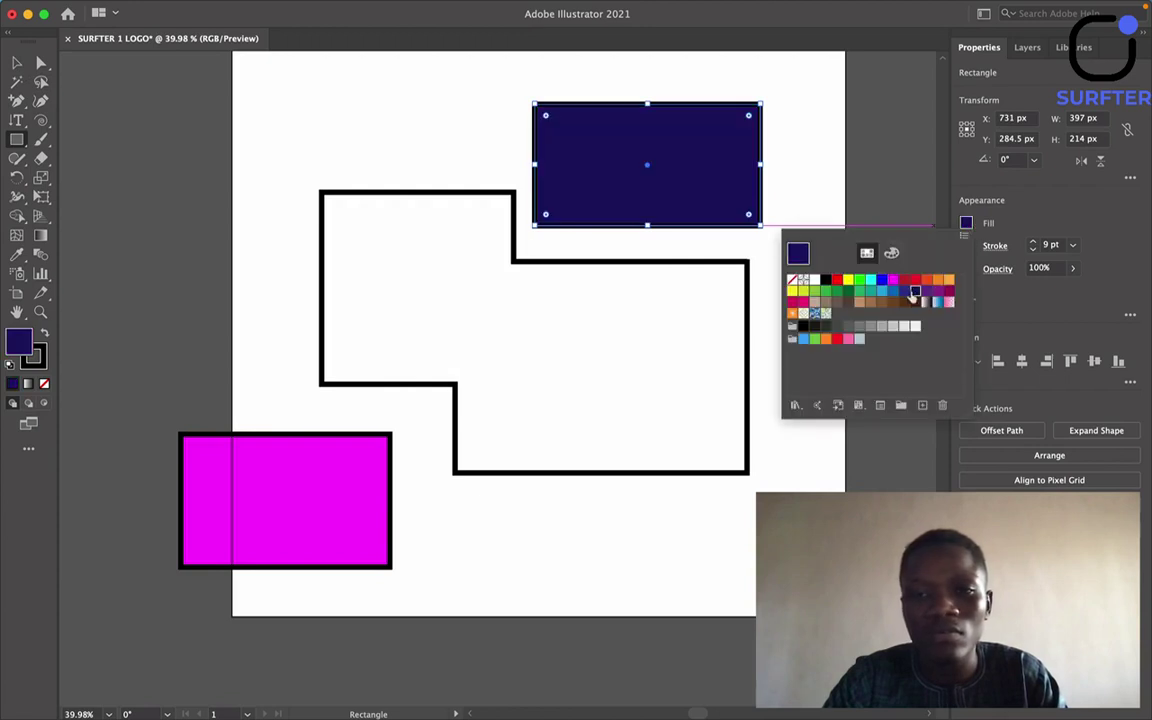
click(455, 125)
click(540, 380)
Copy the magenta fill onto the dark blue rectangle with the Eyedropper tool, undo the colour change and deselect.
key(v)
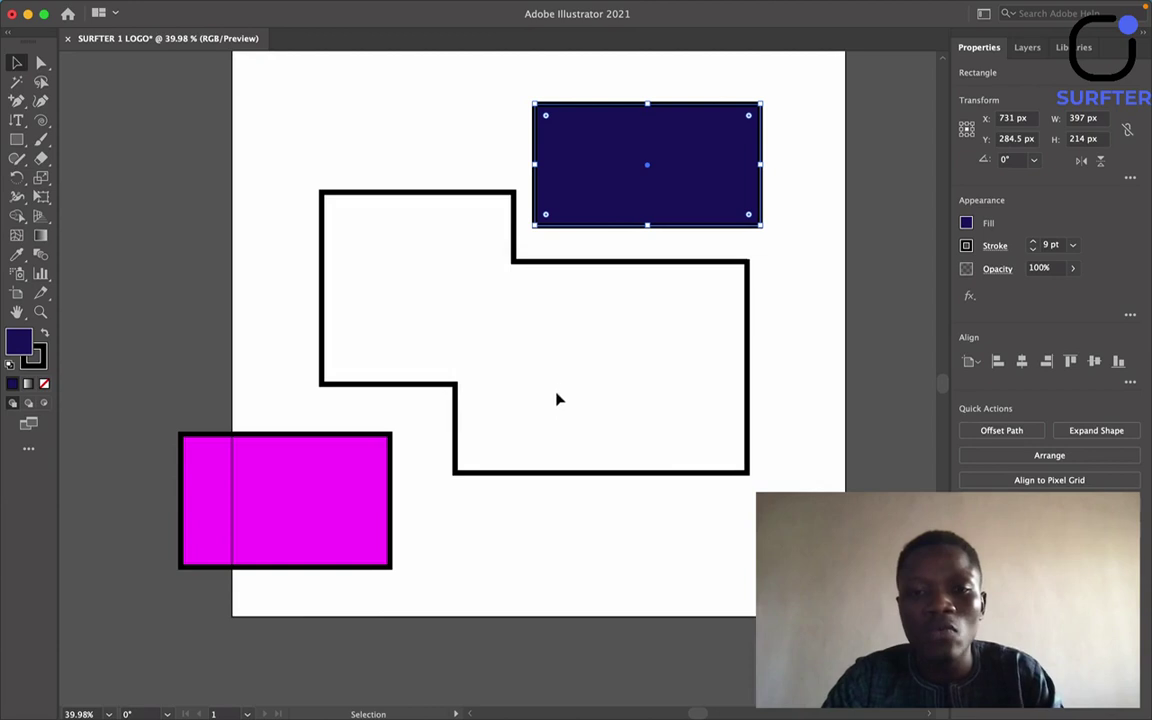
click(566, 380)
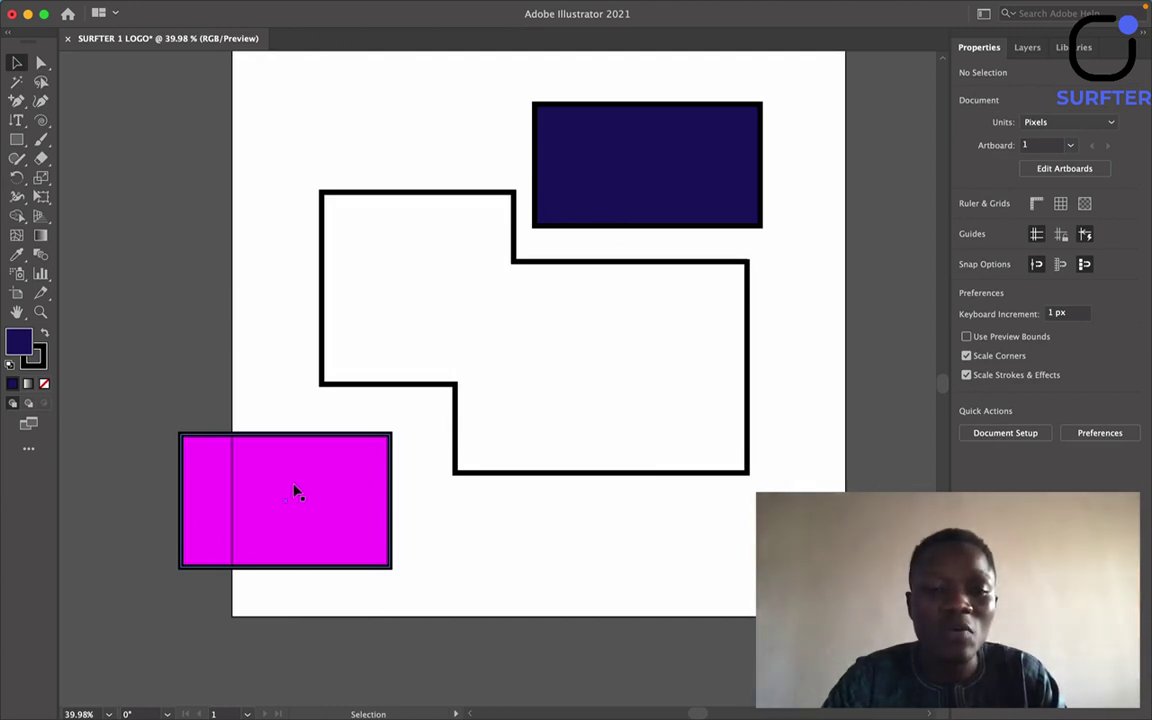
click(560, 201)
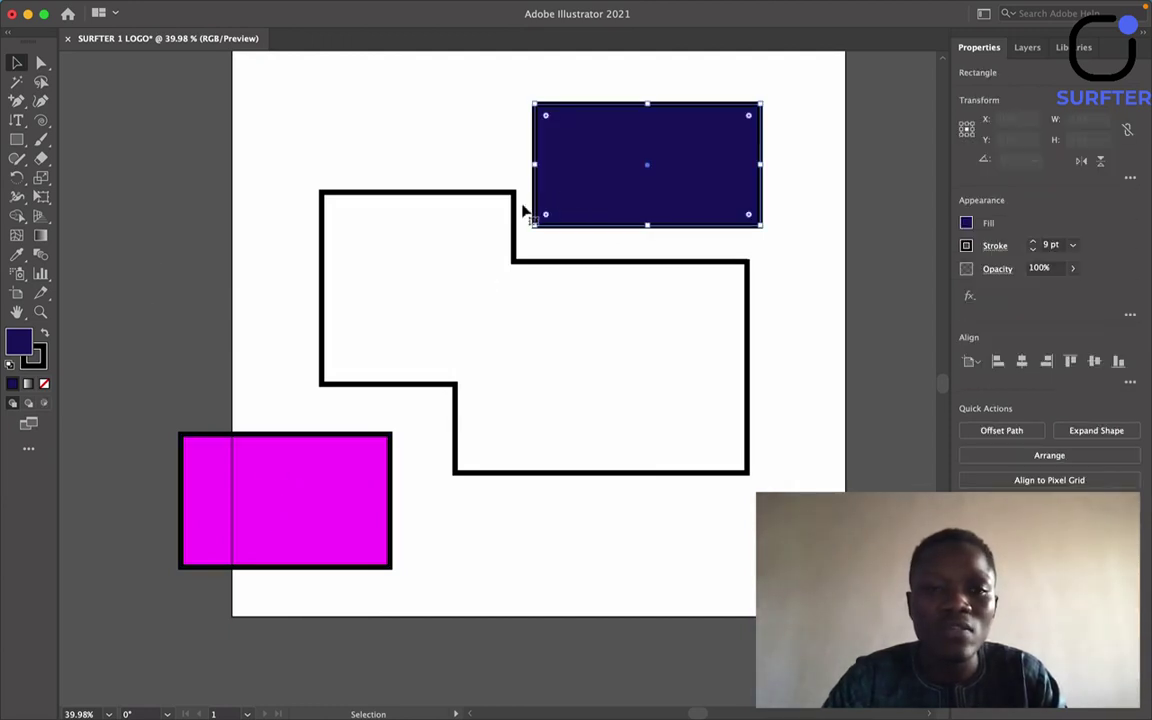
click(16, 254)
click(303, 479)
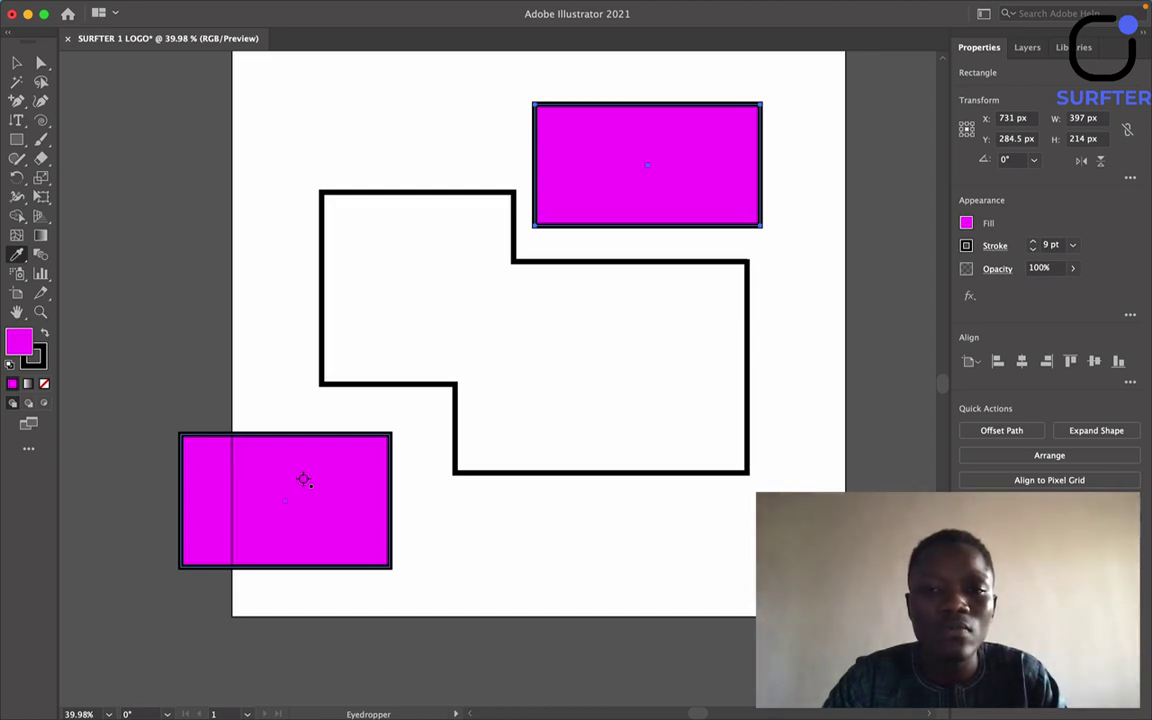
click(17, 64)
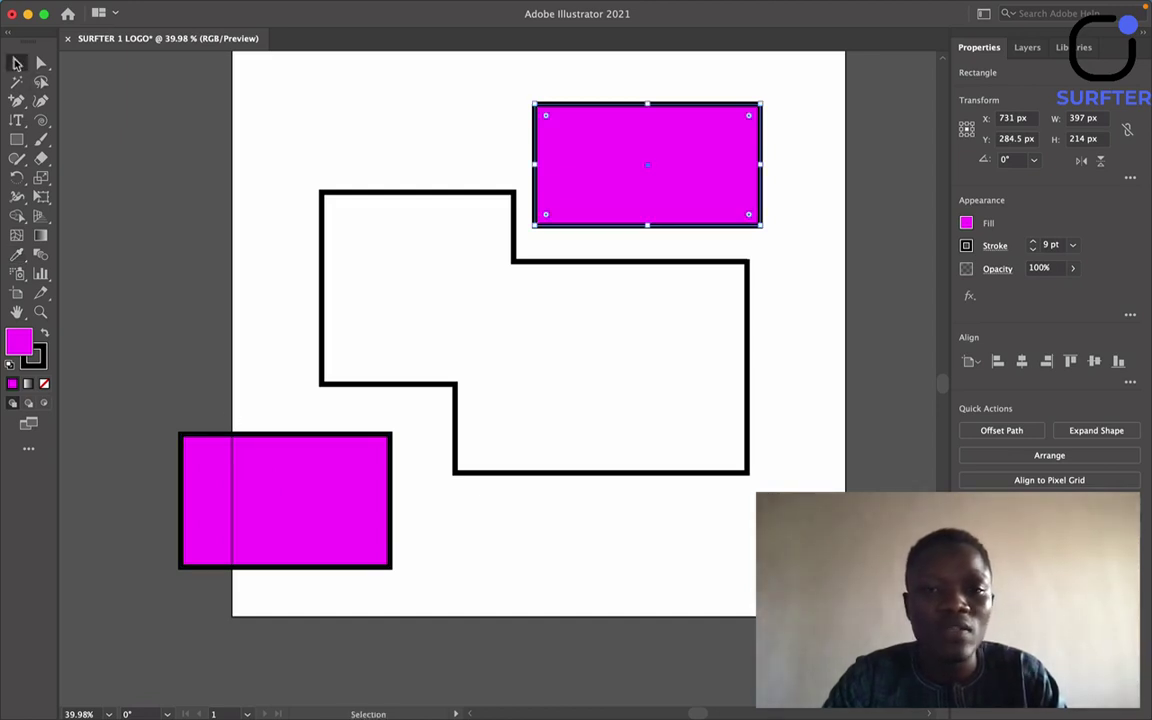
key(super+z)
click(635, 435)
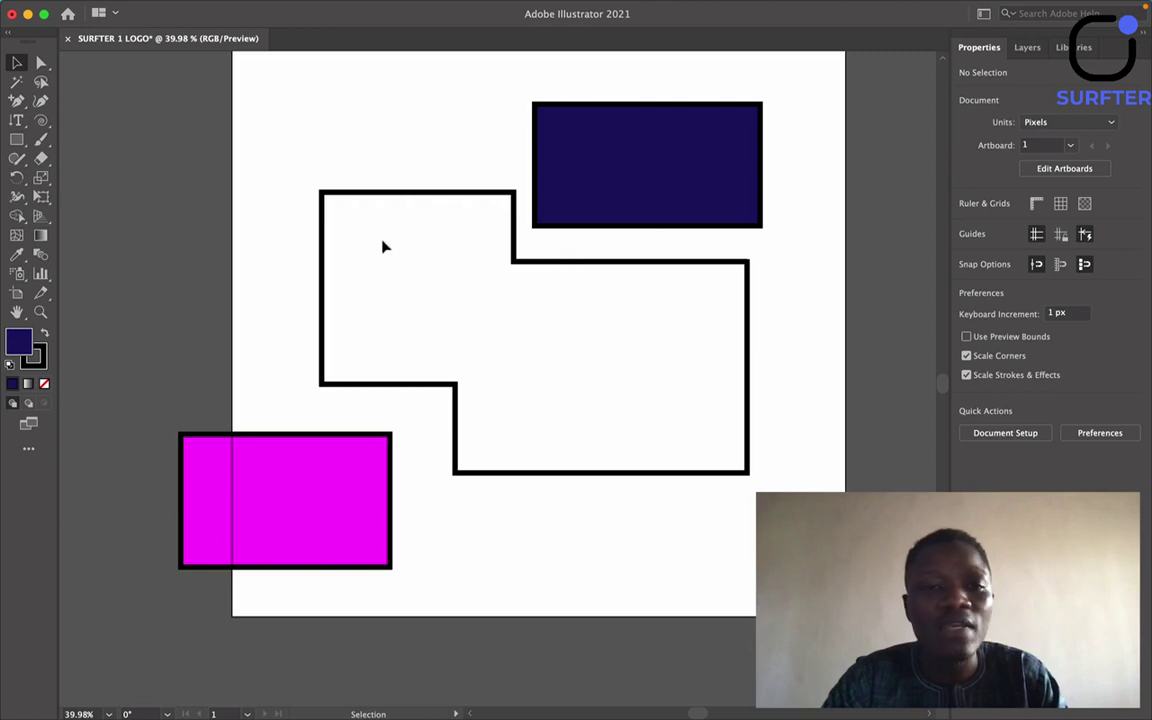
Recolour the dark blue rectangle magenta by sampling the lower-left rectangle with the Eyedropper tool.
click(648, 183)
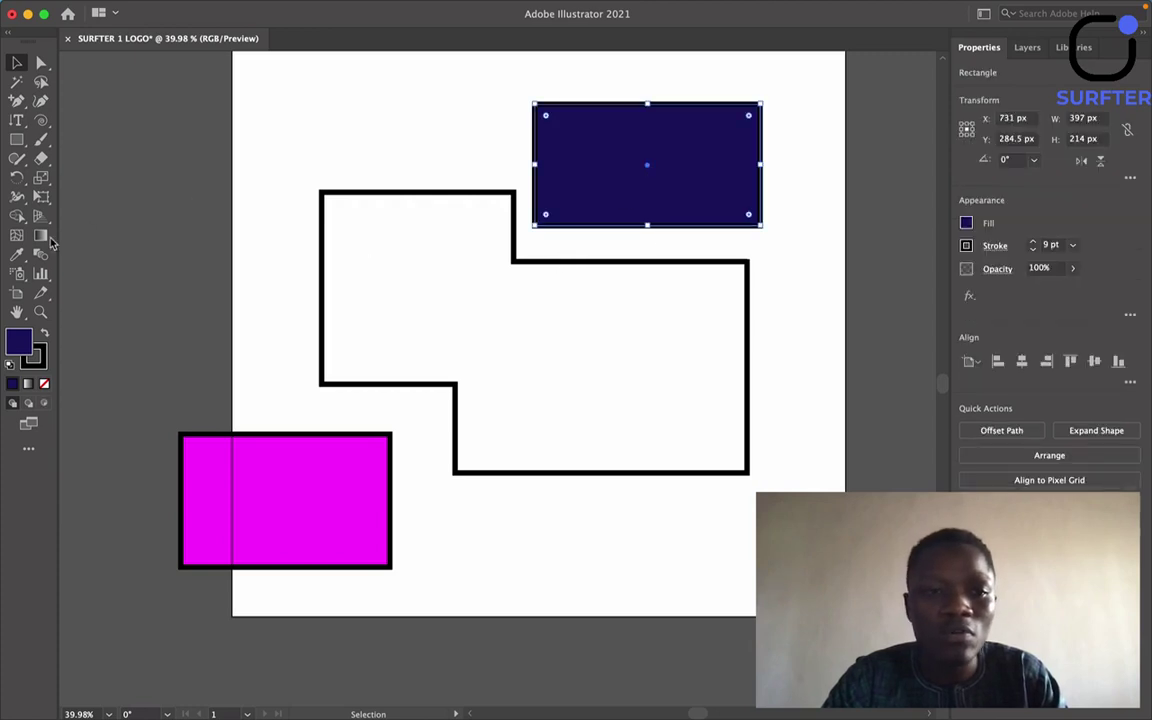
click(17, 254)
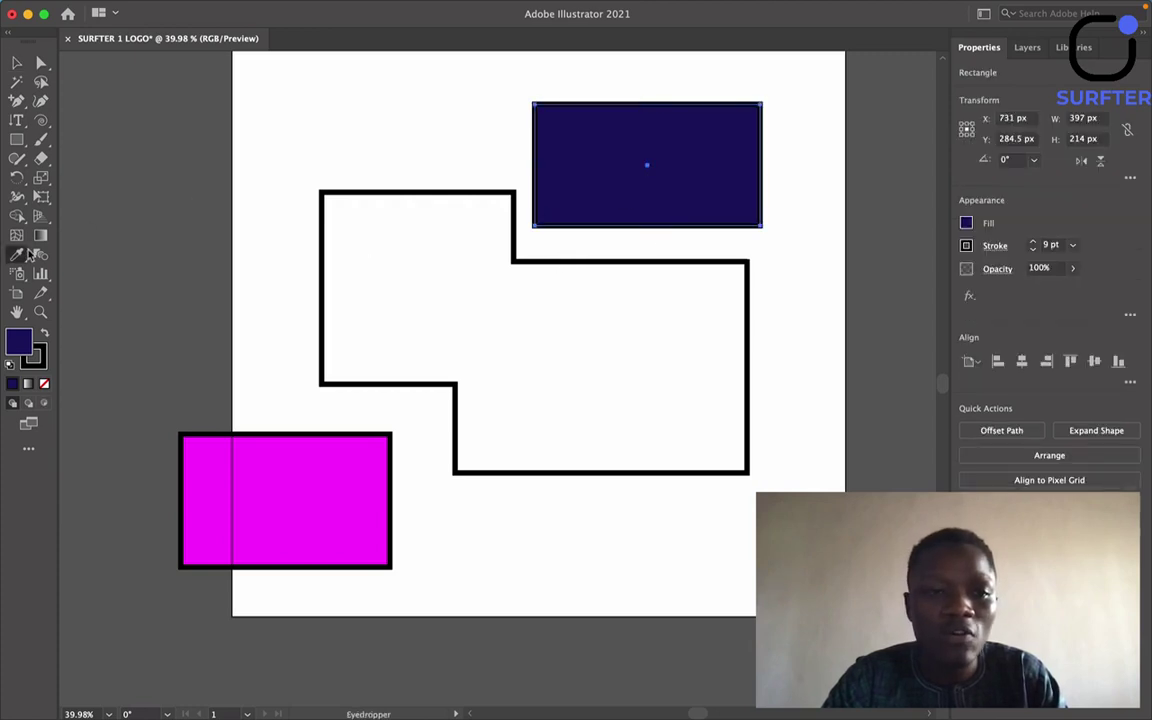
click(327, 499)
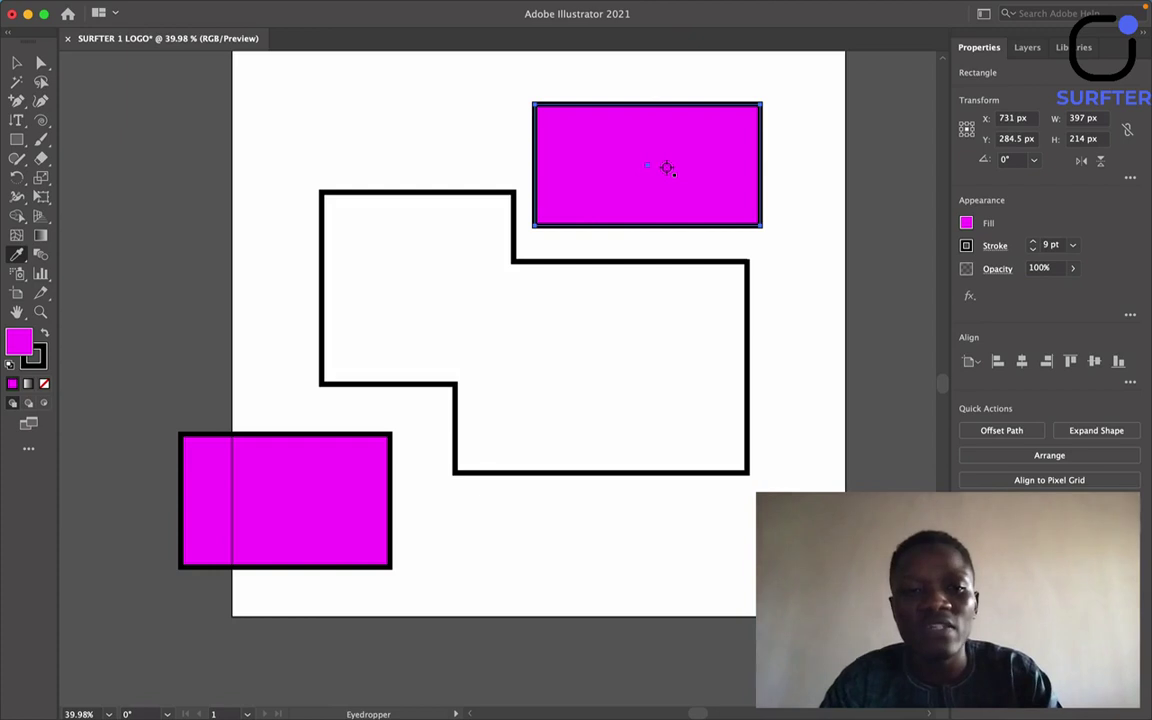
key(v)
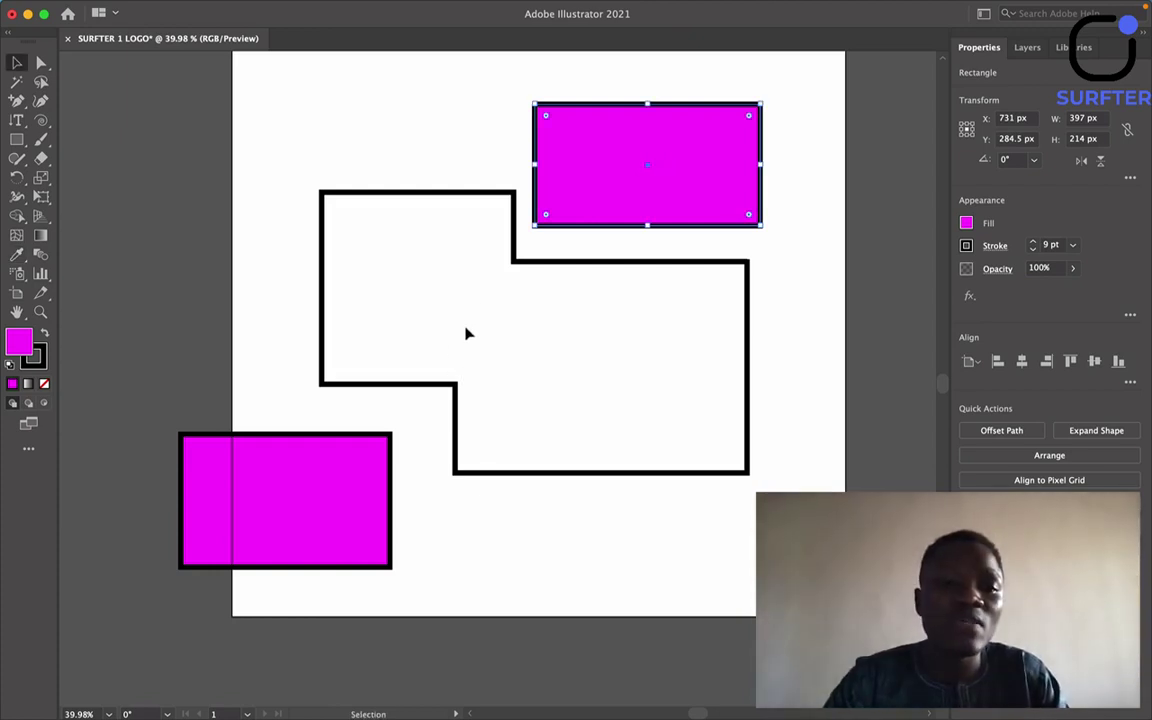
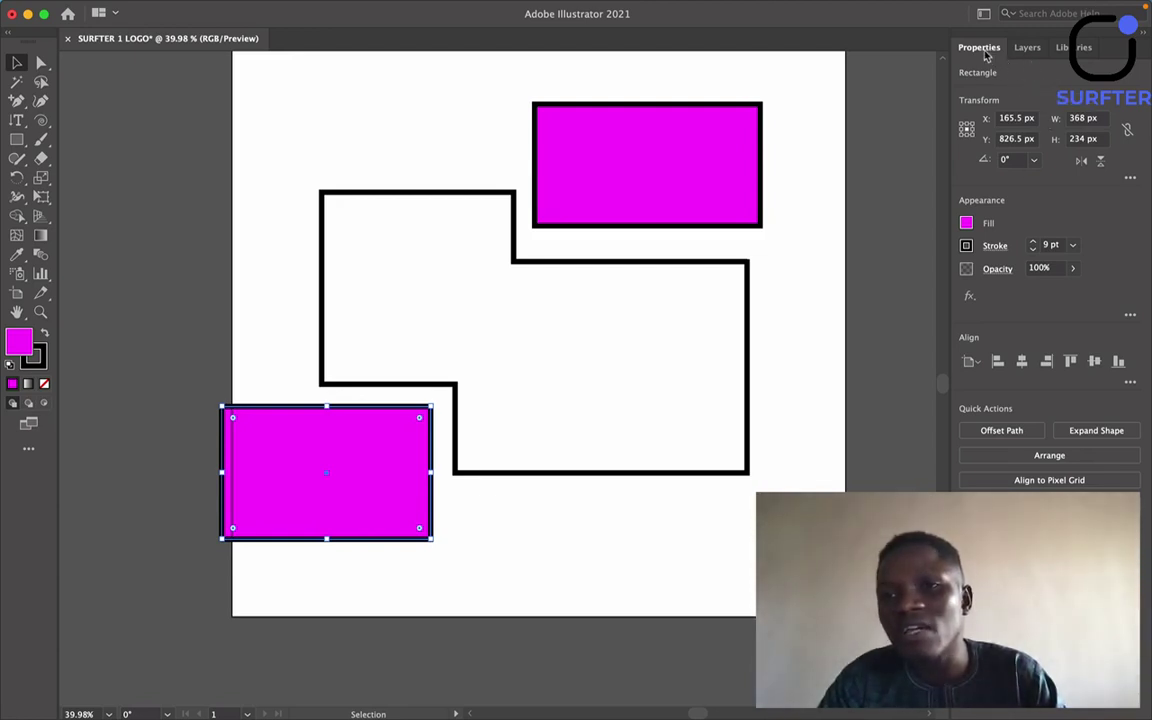
Look at the document's layer list and at the properties of the two magenta rectangles.
click(1027, 47)
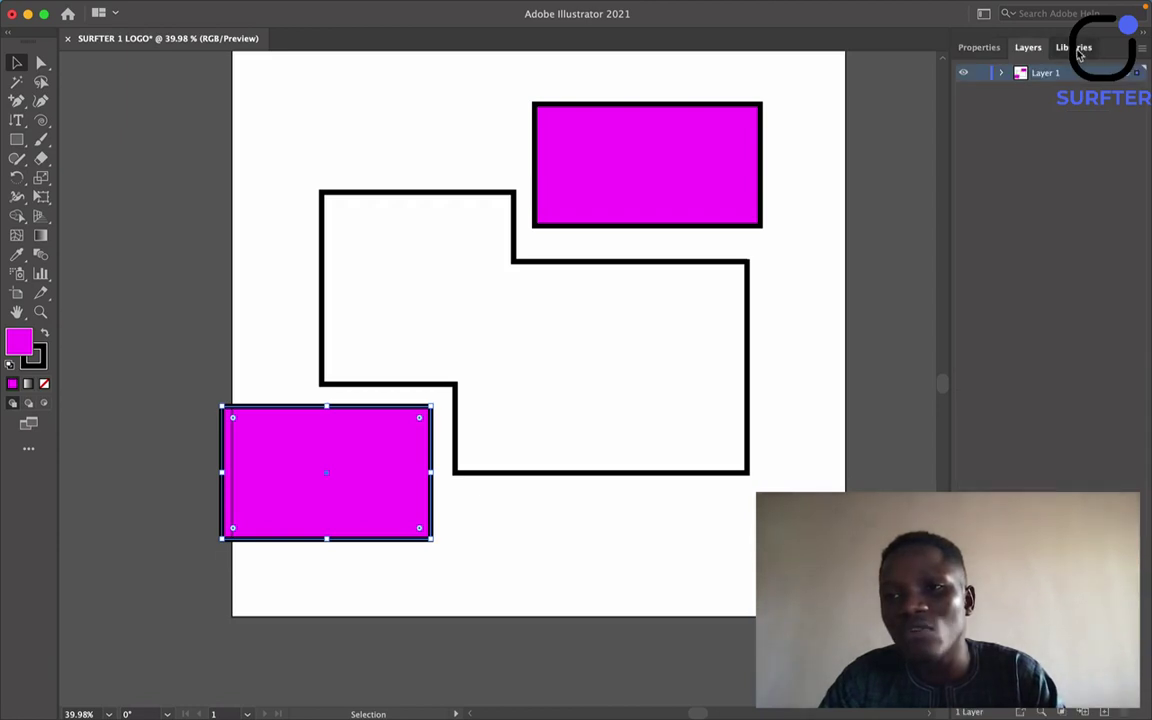
click(975, 50)
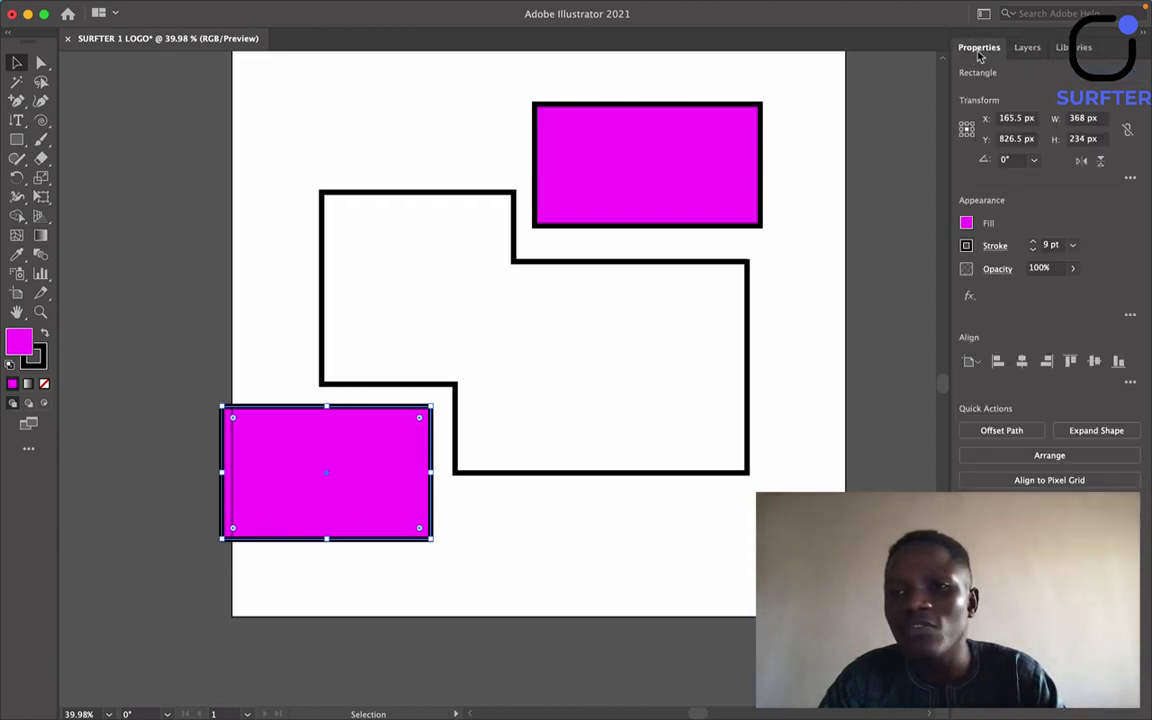
click(740, 162)
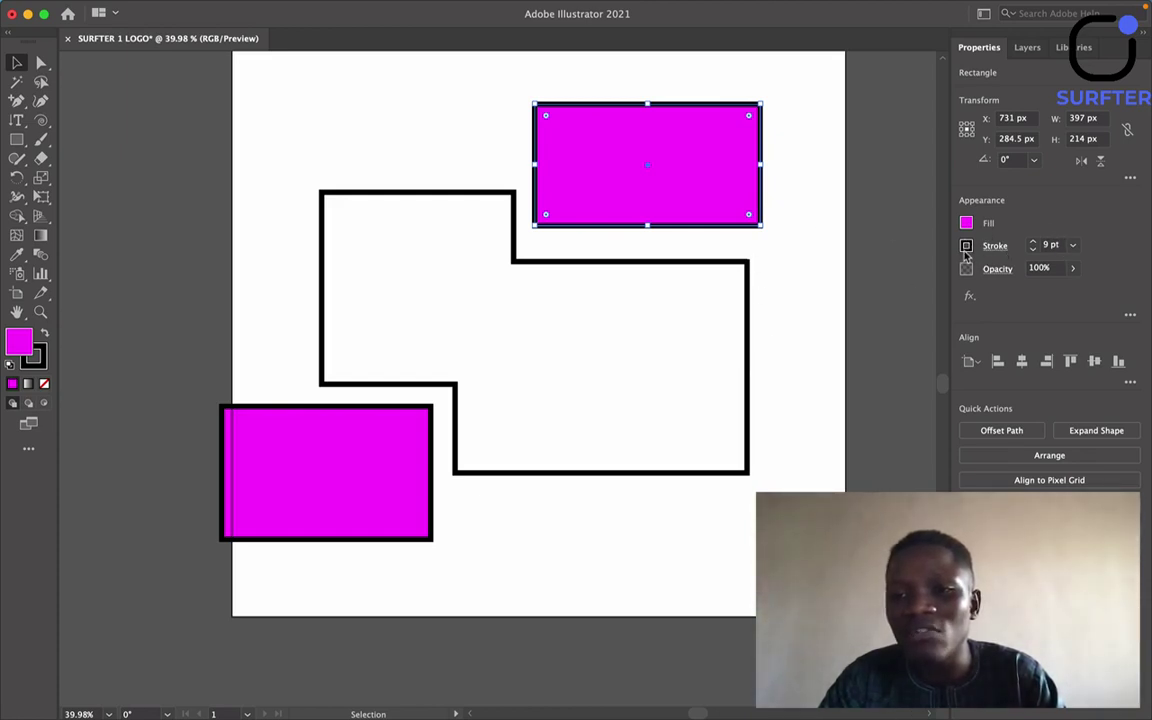
Change the merged outline's stroke colour to red and deselect it.
click(749, 346)
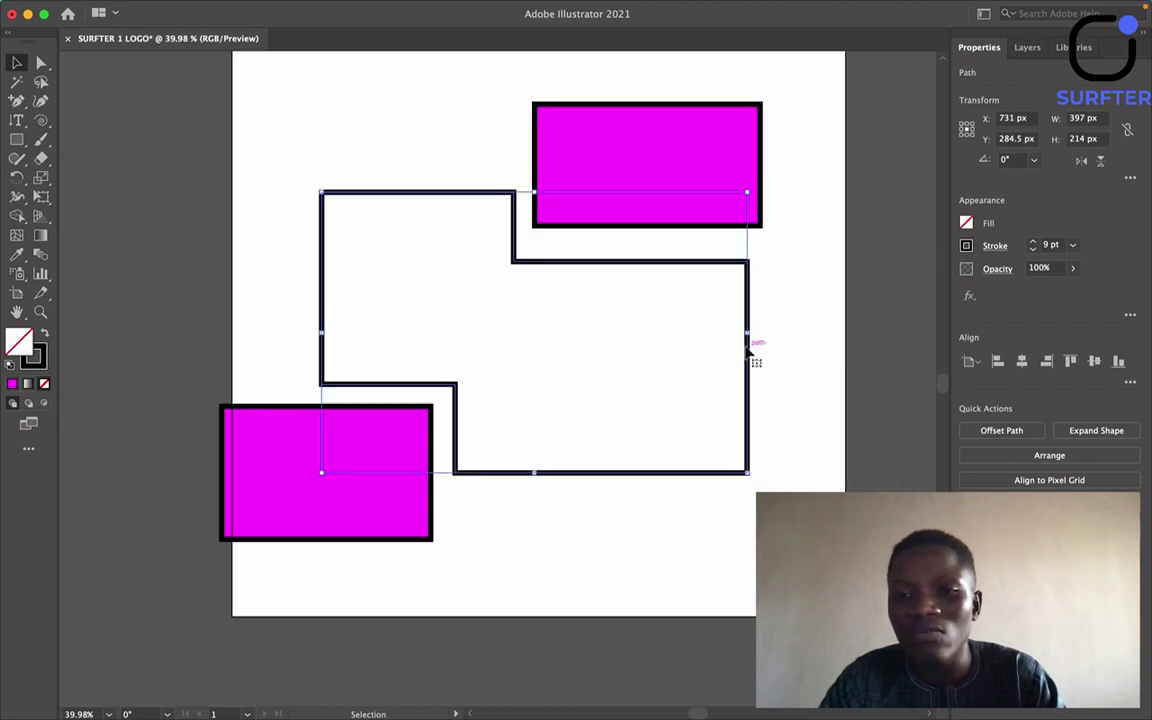
click(966, 247)
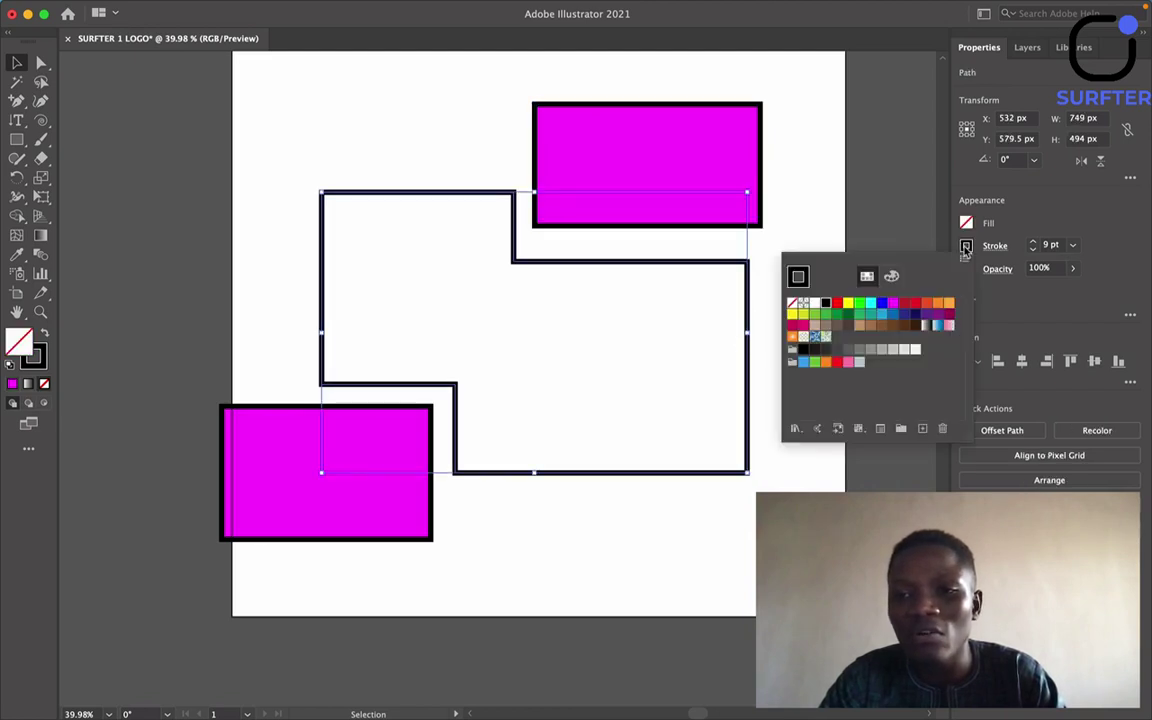
click(915, 302)
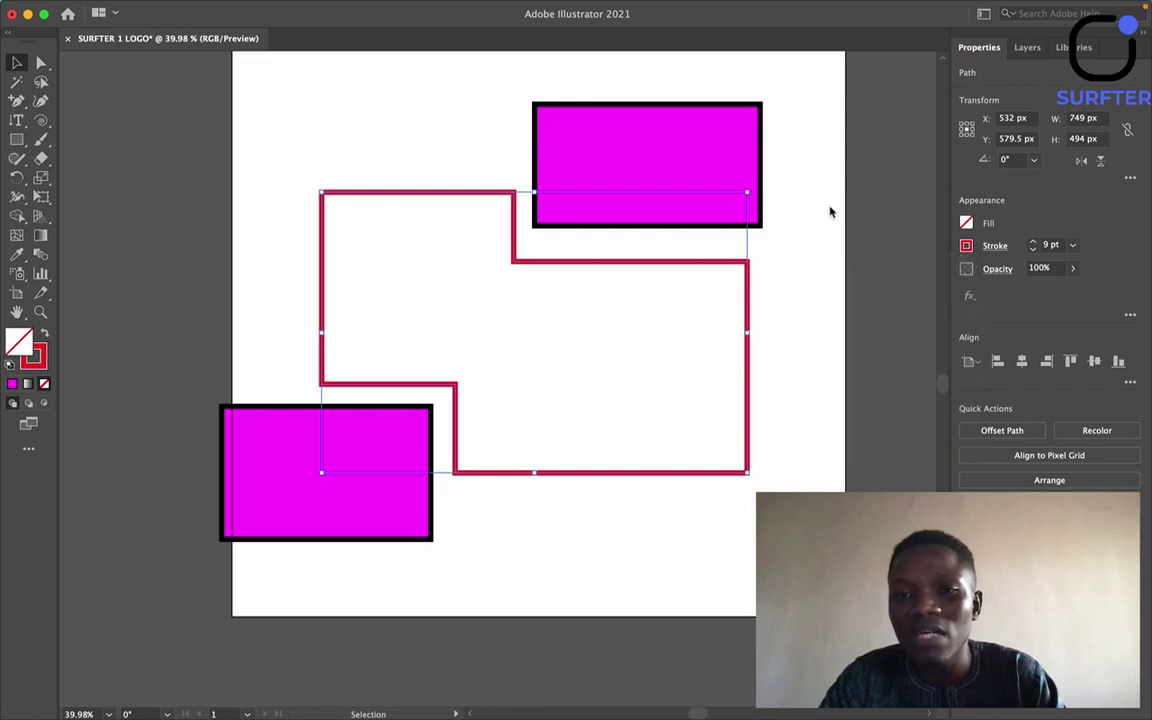
click(797, 316)
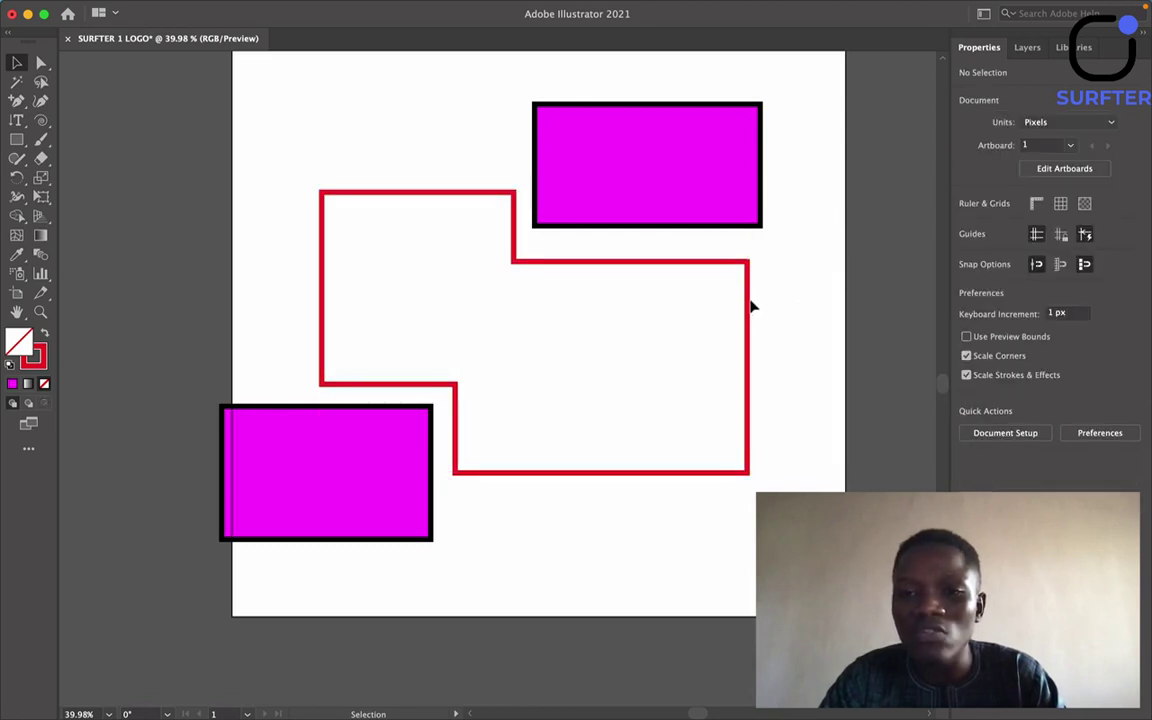
Fill the red-outlined merged shape with medium blue and deselect it.
click(749, 305)
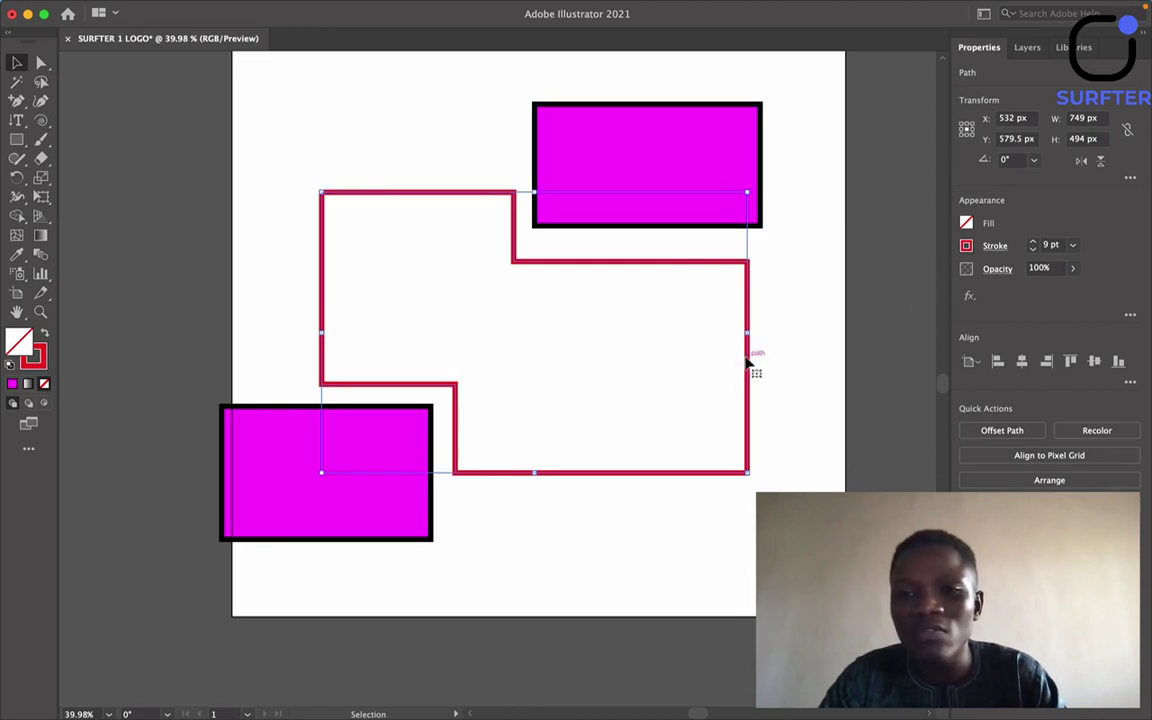
click(968, 223)
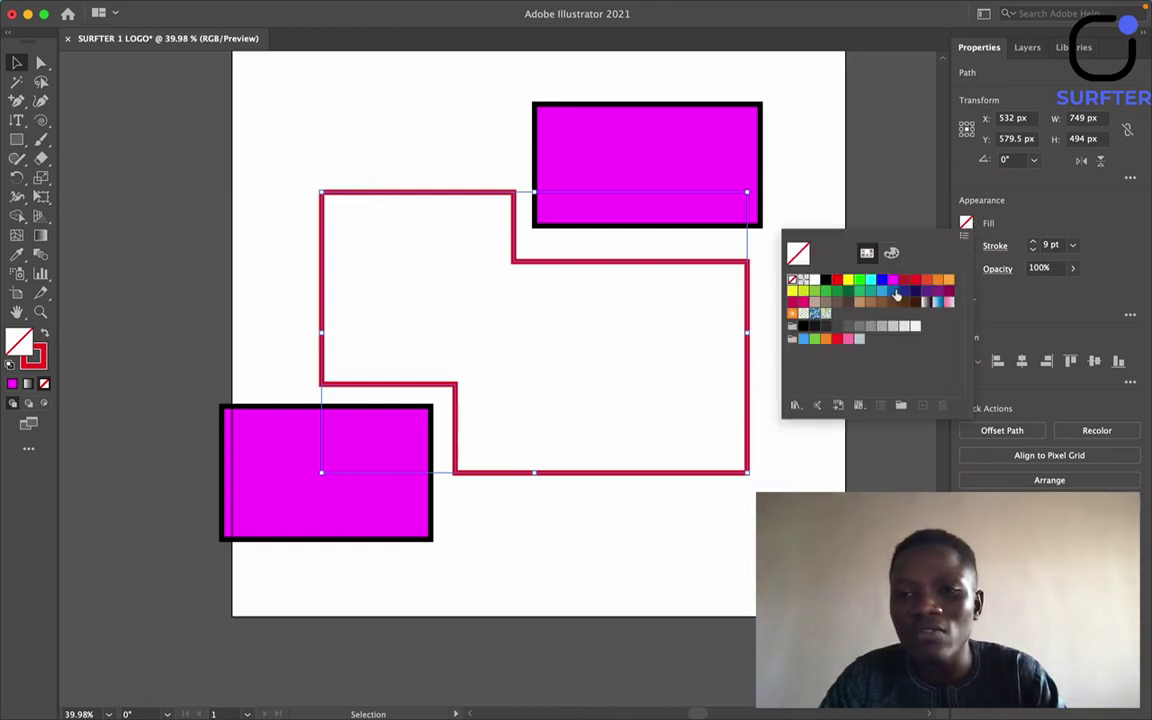
click(896, 291)
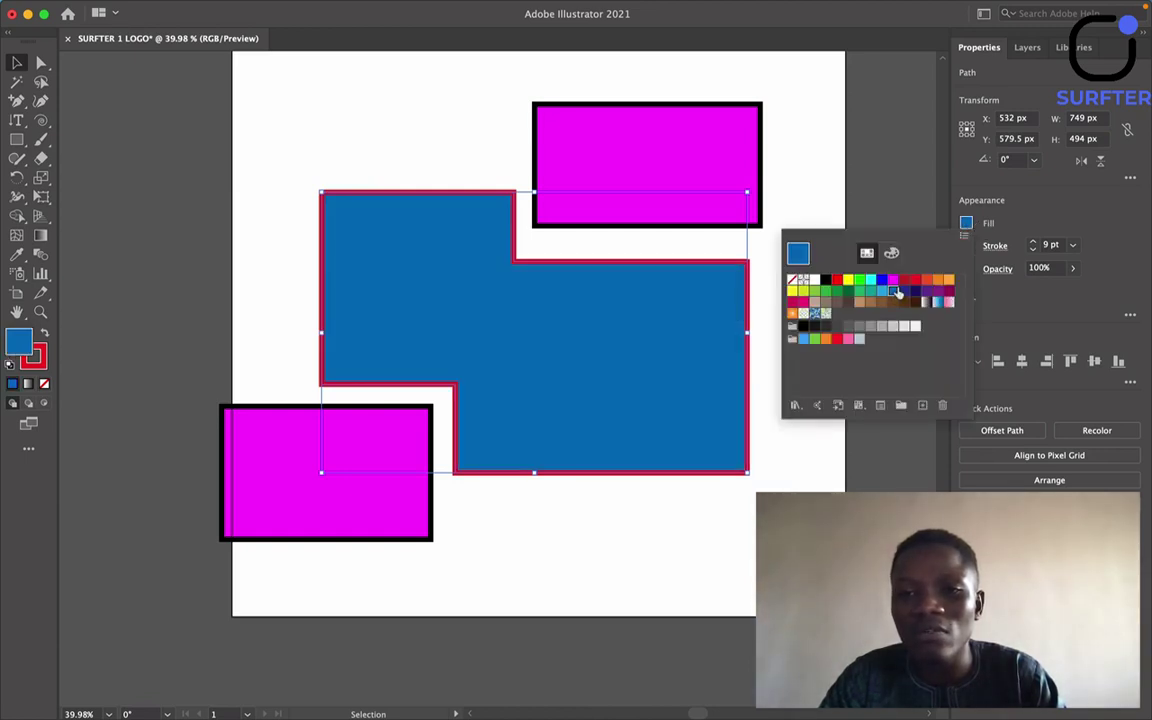
click(803, 193)
click(803, 193)
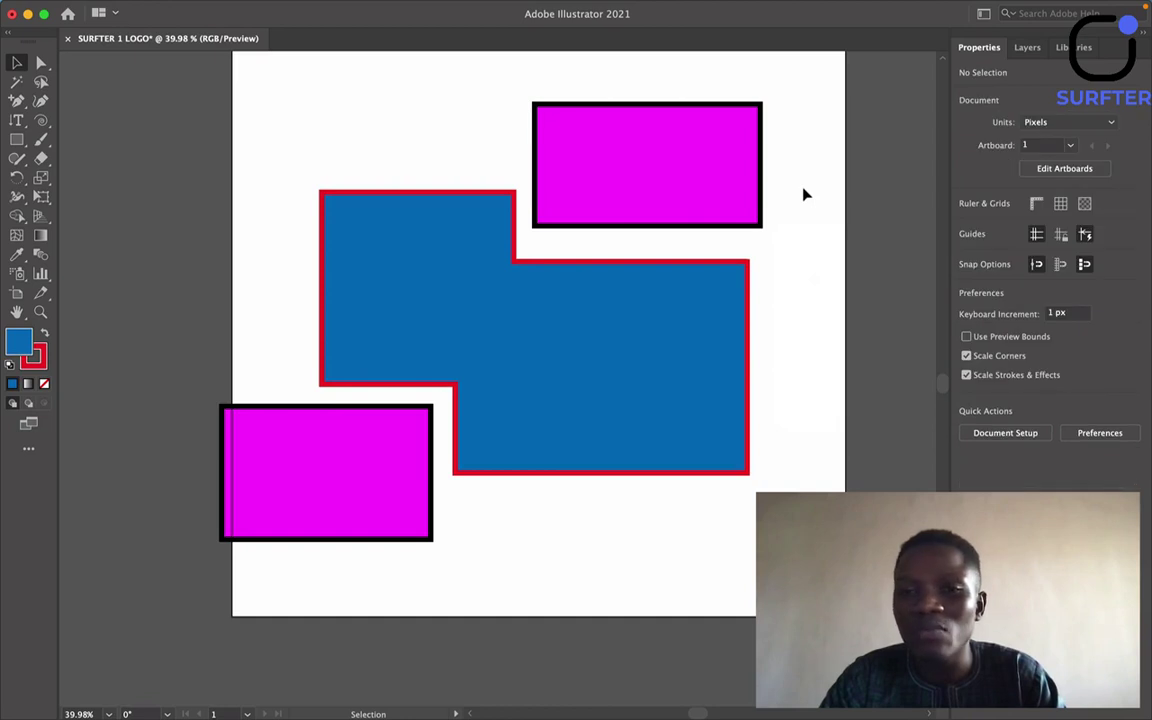
Select the blue merged shape and try its opacity slider, leaving the opacity at 100%.
click(725, 364)
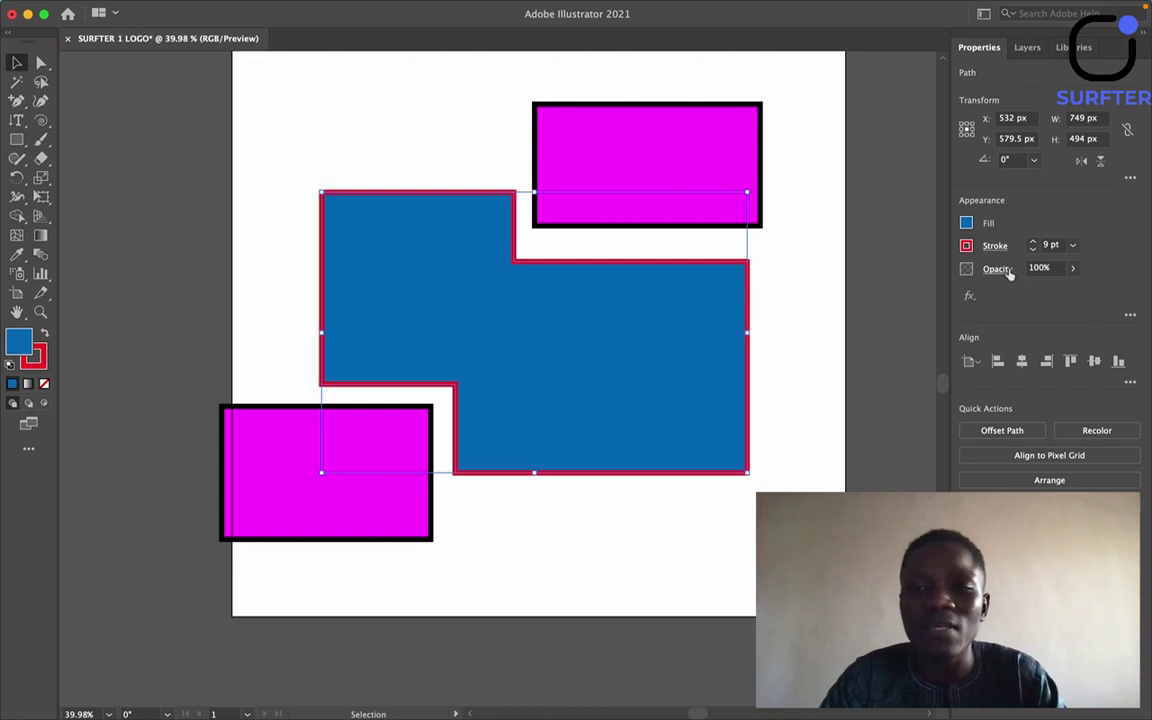
click(1076, 270)
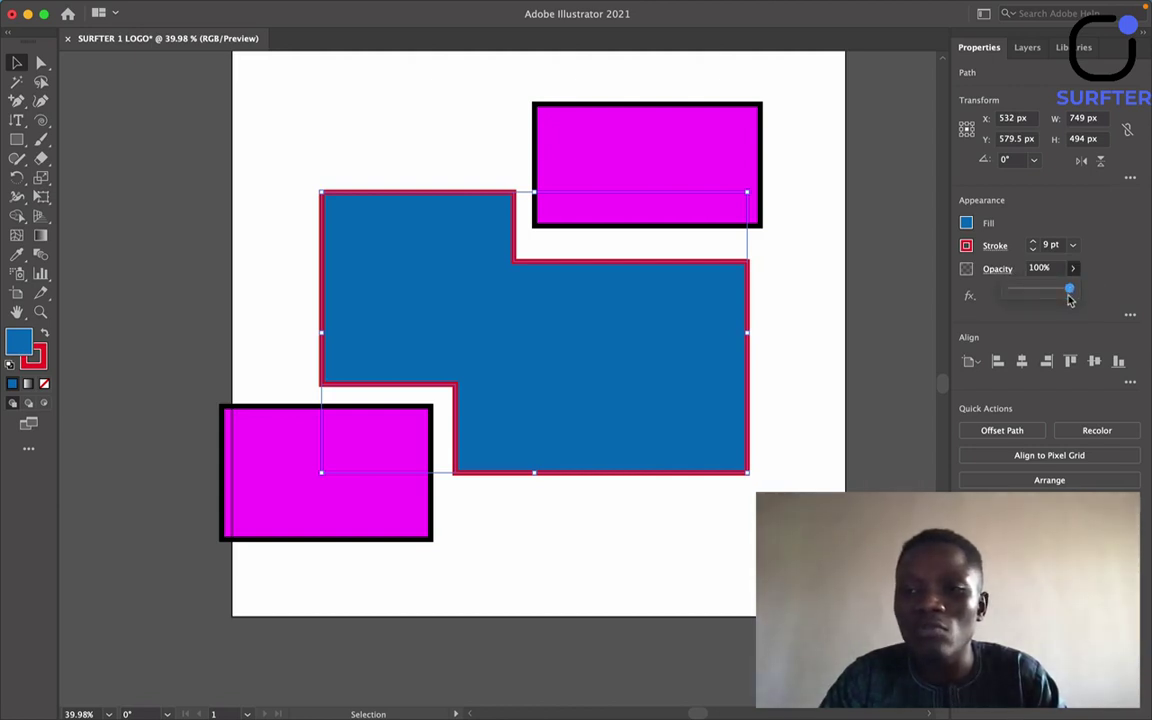
mouse_move(1069, 290)
mouse_down()
mouse_move(987, 295)
mouse_move(1089, 290)
mouse_up()
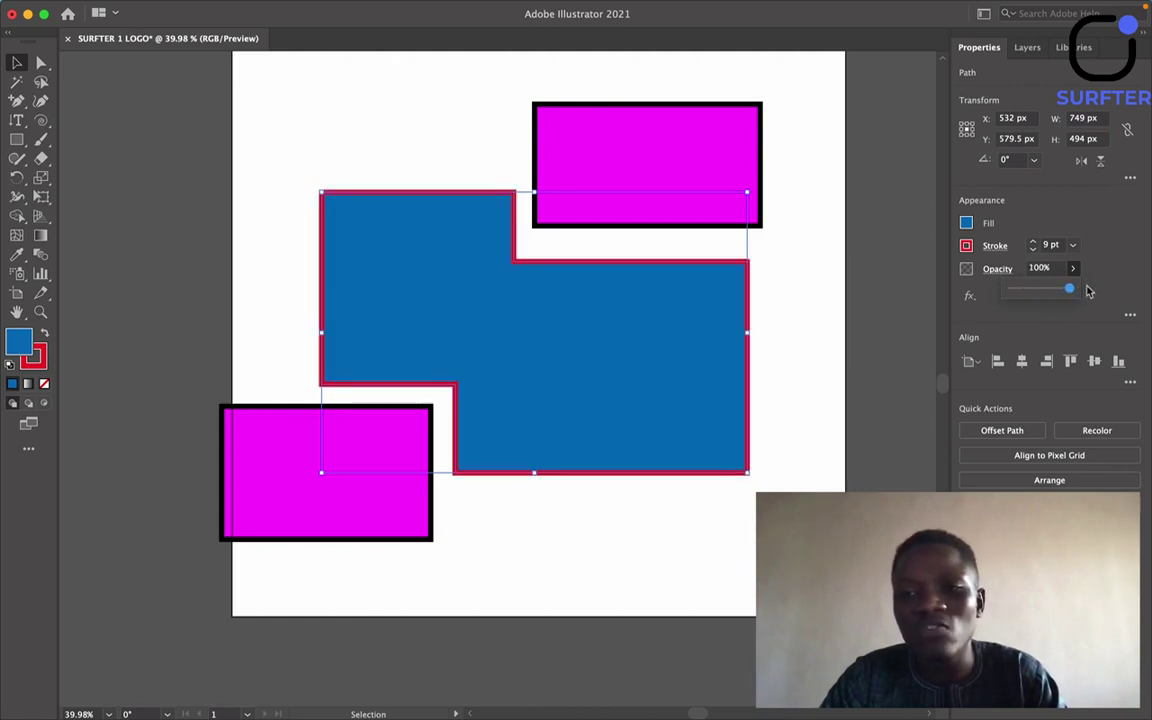
Try the left, right and top alignments on the blue shape, and centre it horizontally and vertically on the artboard.
click(1022, 362)
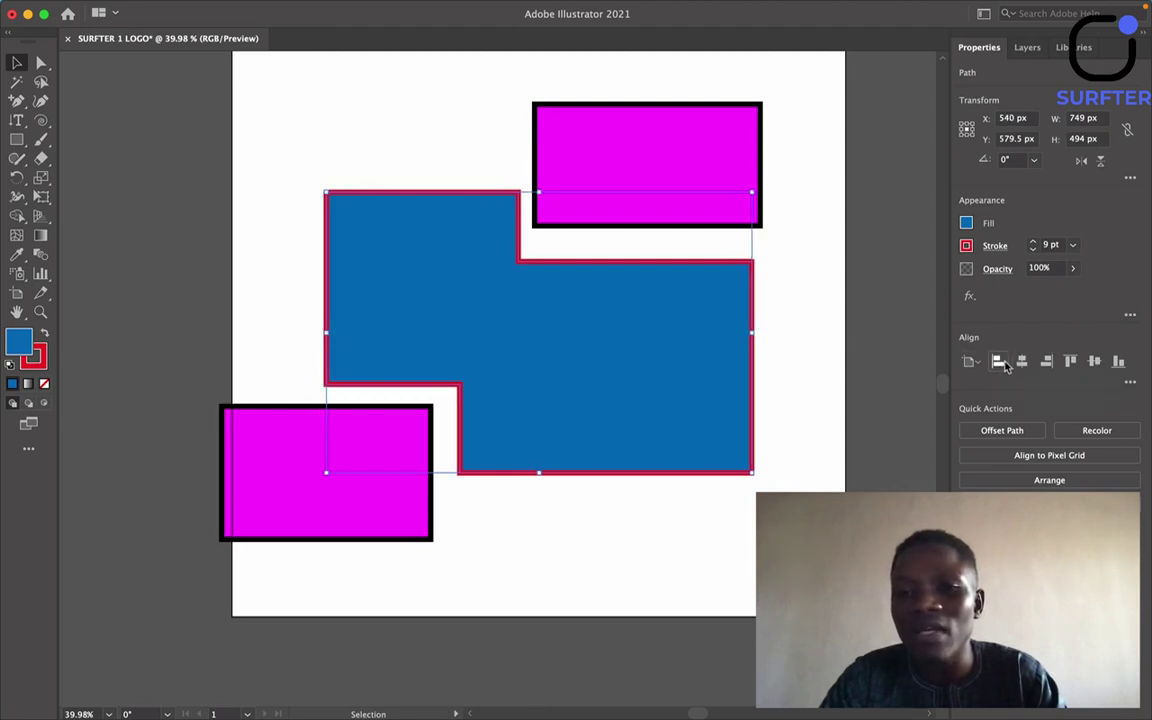
click(997, 362)
click(1046, 362)
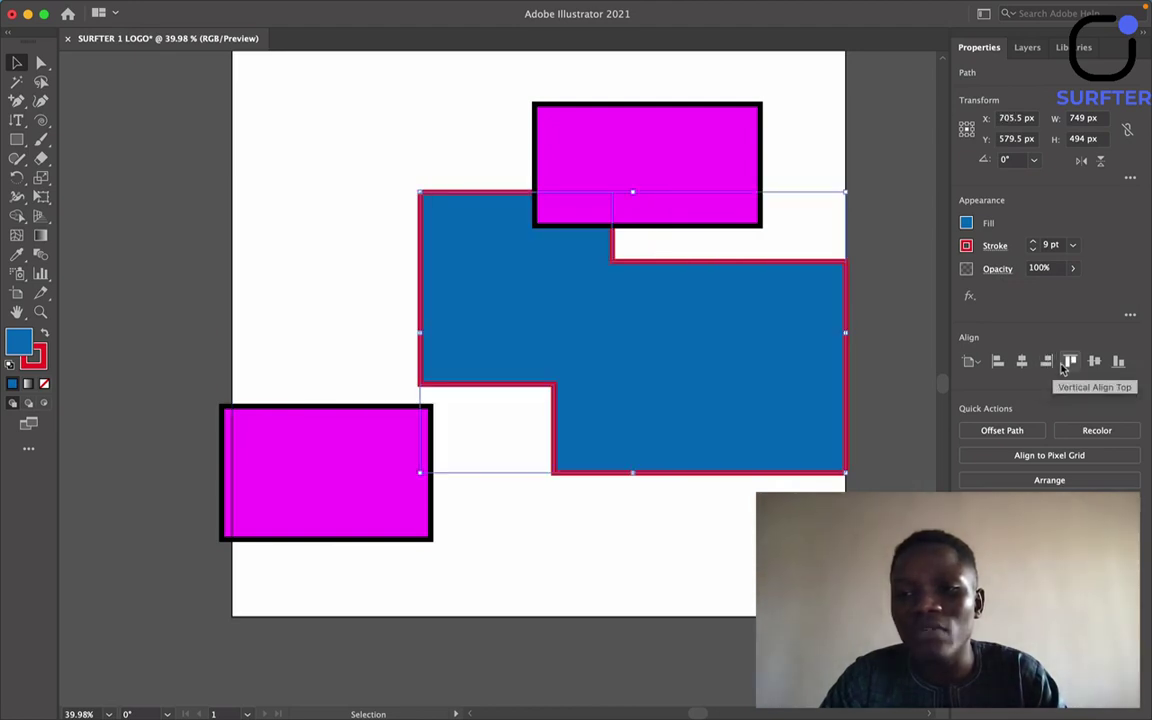
click(1094, 362)
click(1094, 362)
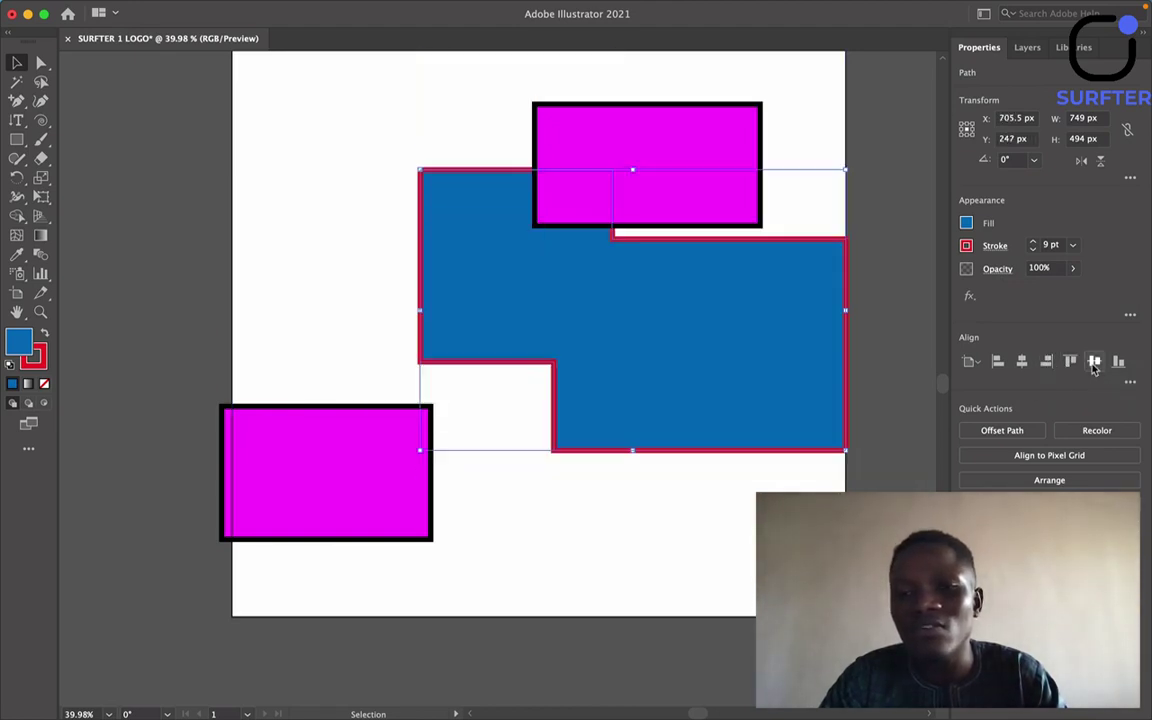
click(1022, 362)
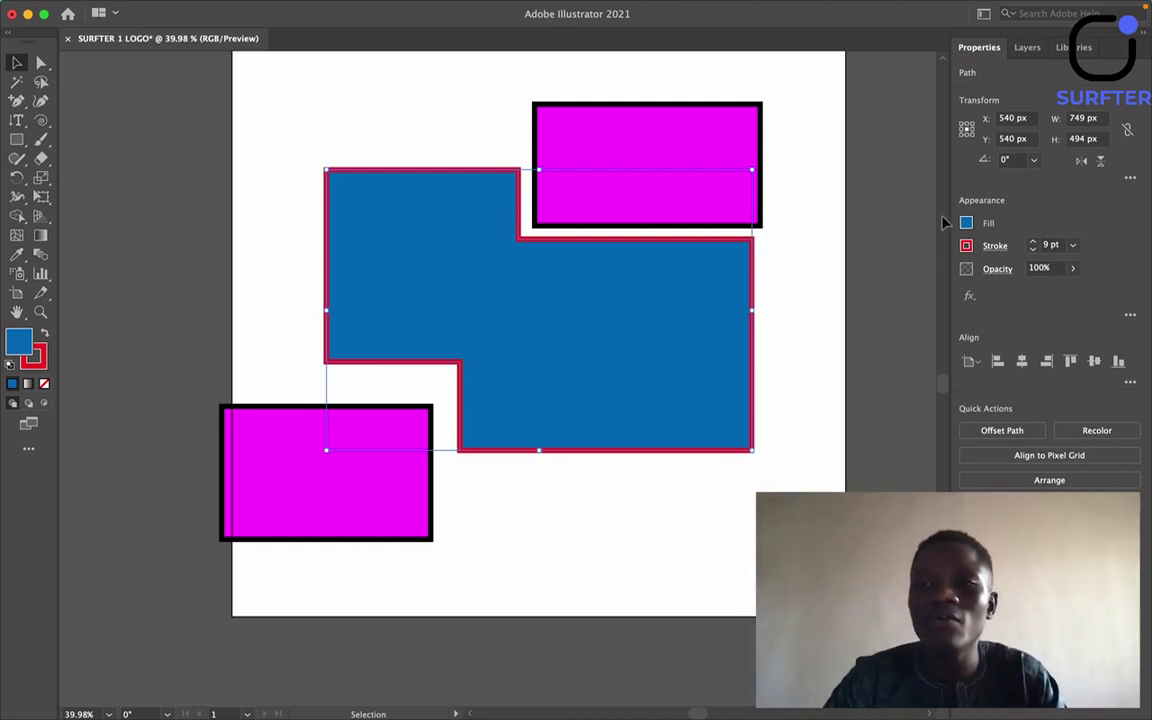
Expand Layer 1 to list its objects and move both magenta rectangles over the blue shape so they overlap.
click(1028, 47)
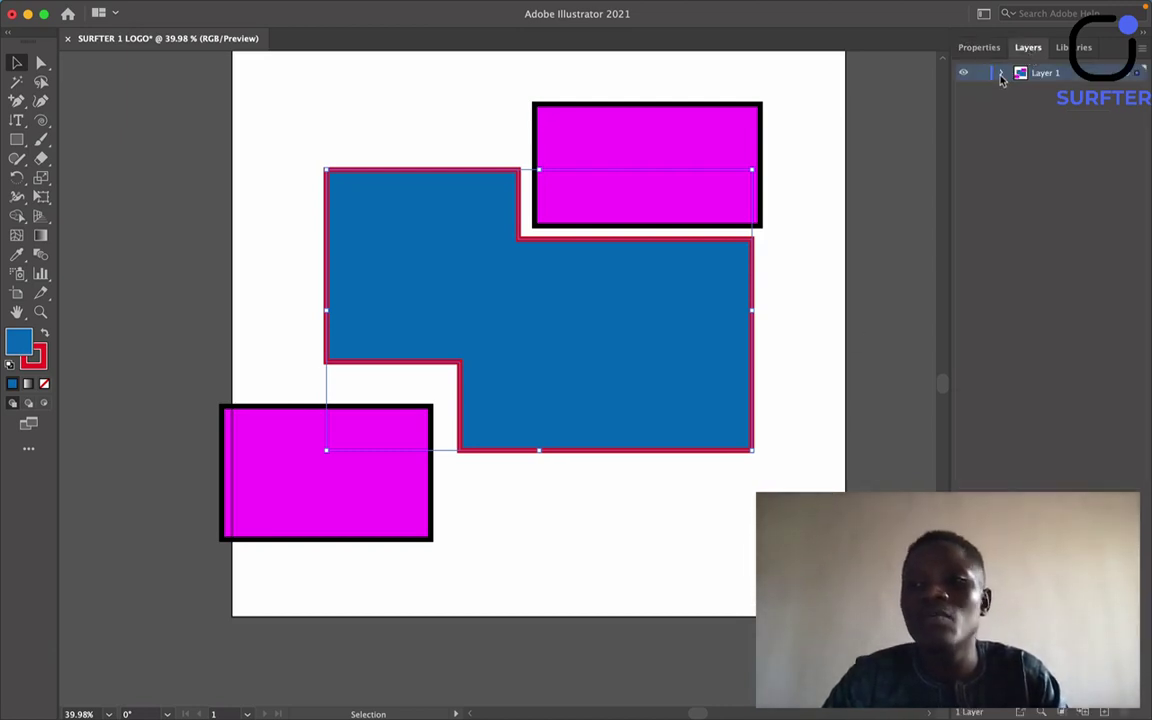
click(1001, 74)
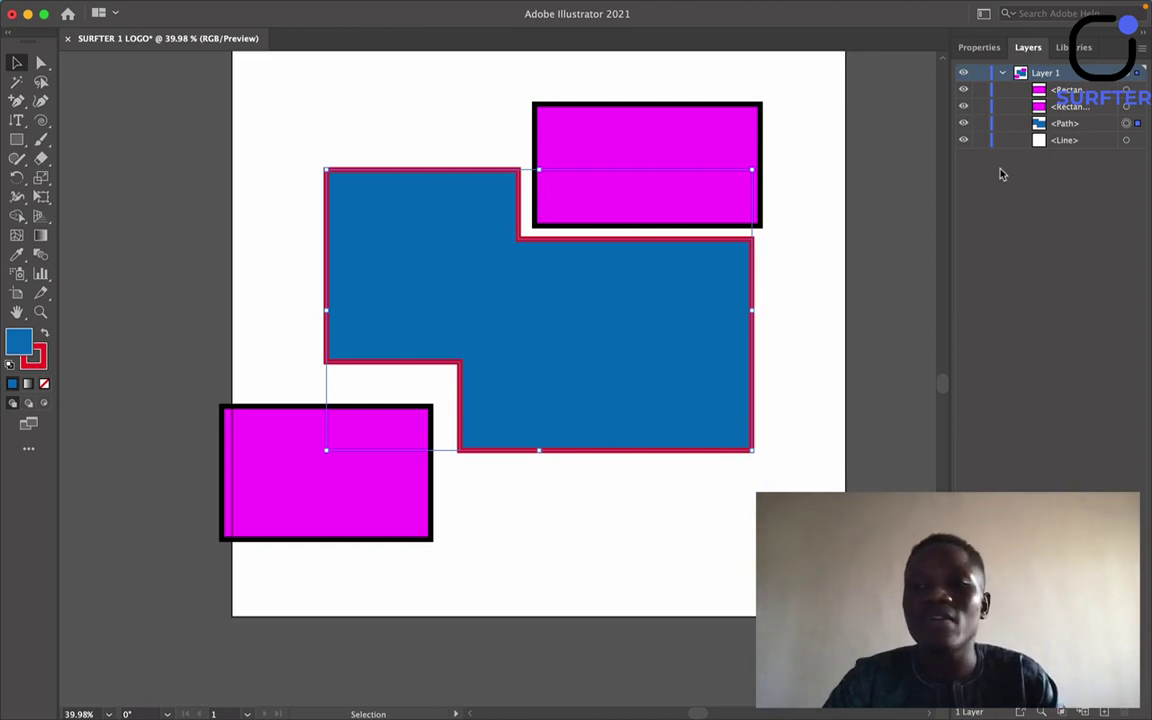
click(805, 270)
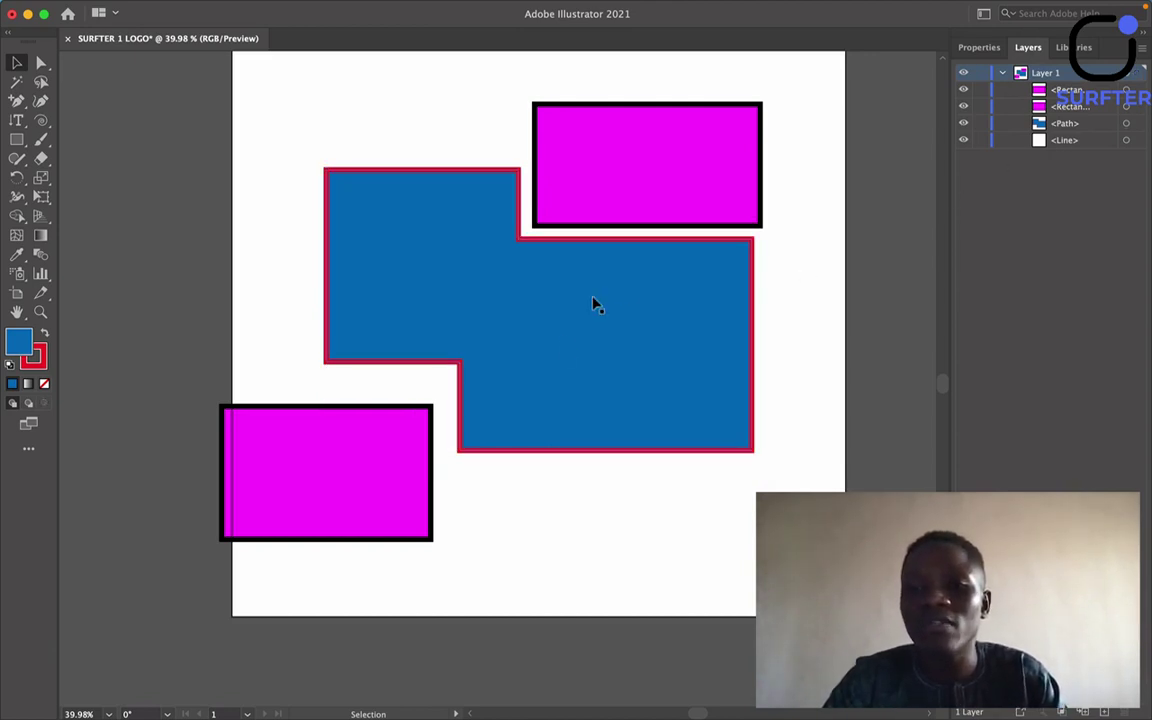
drag(323, 492, 573, 370)
drag(661, 205, 643, 375)
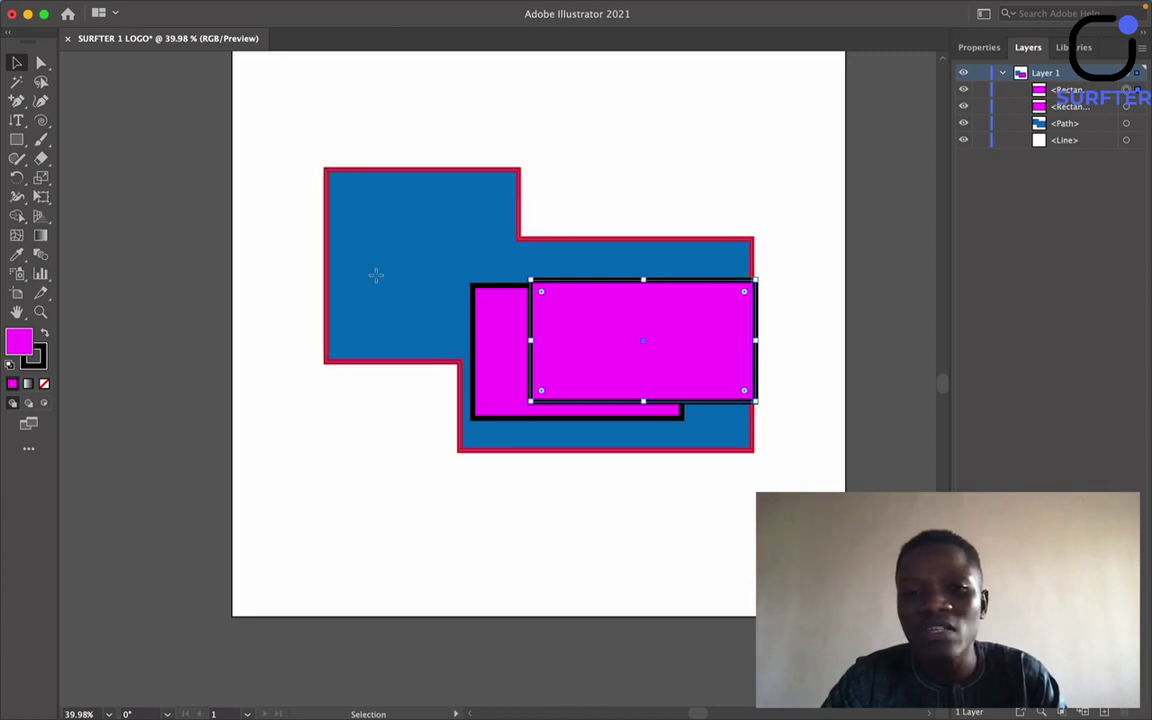
Select the blue path and move it to the top of Layer 1's stacking order, above both magenta rectangles.
click(376, 274)
click(1088, 124)
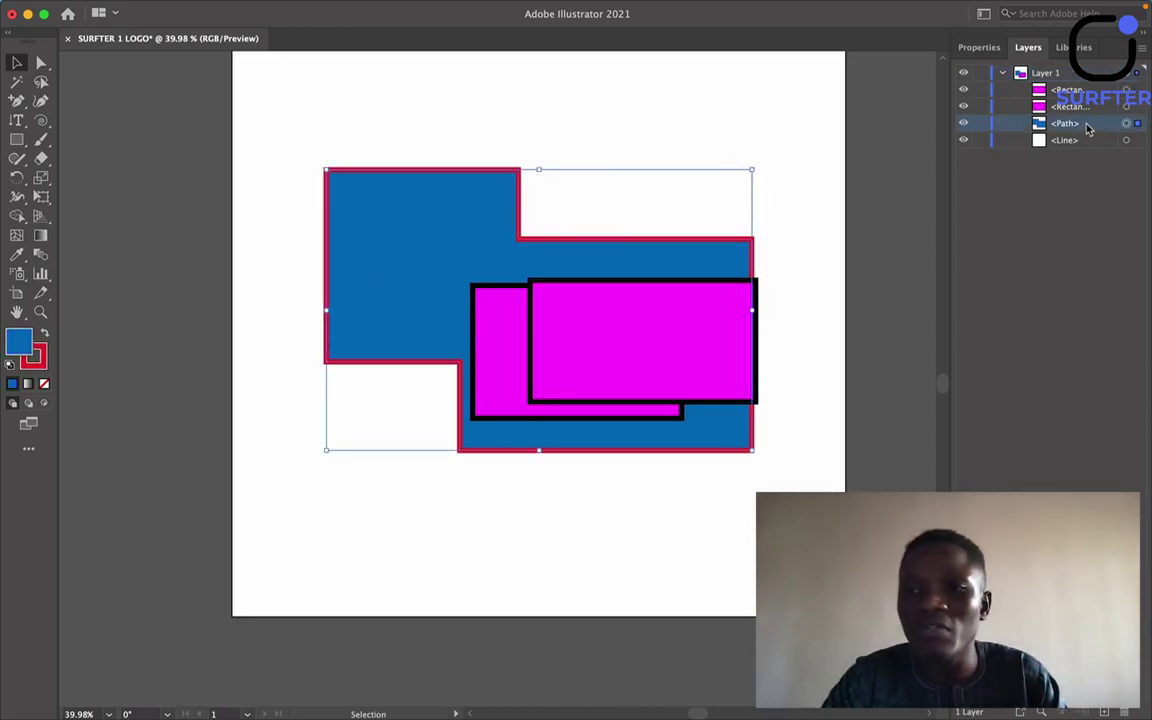
drag(1097, 104, 1087, 90)
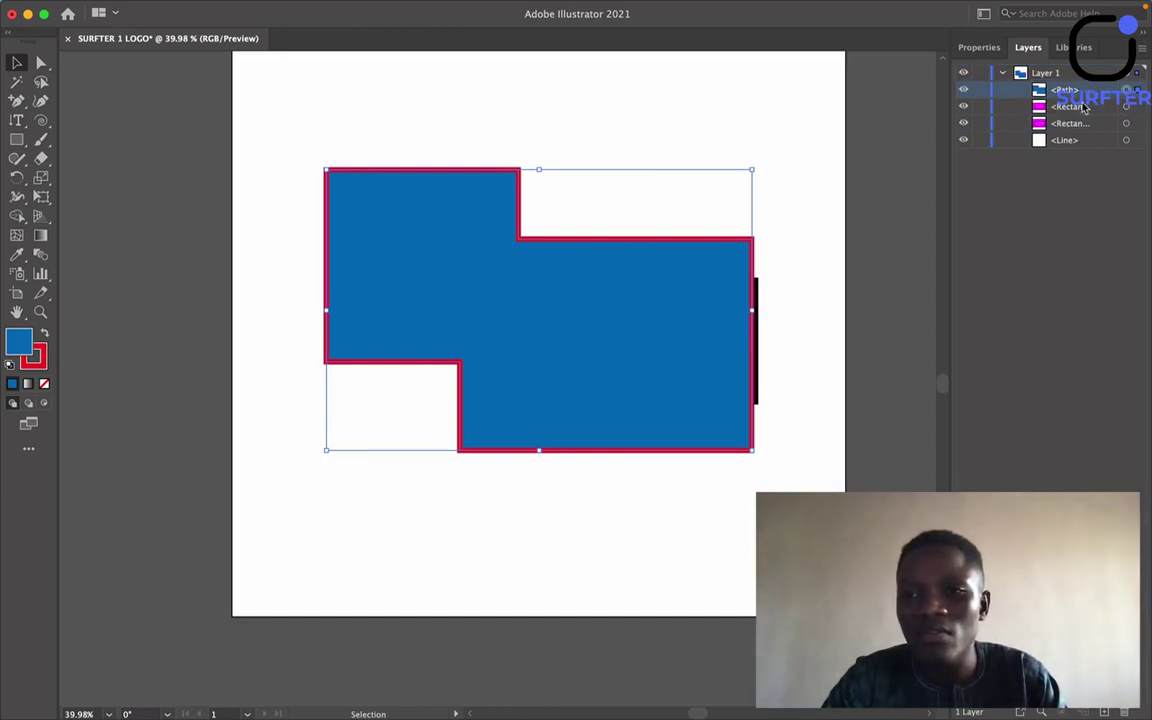
Bring one magenta rectangle to the top of Layer 1's stacking order and shift the blue path up and to the right.
click(1104, 110)
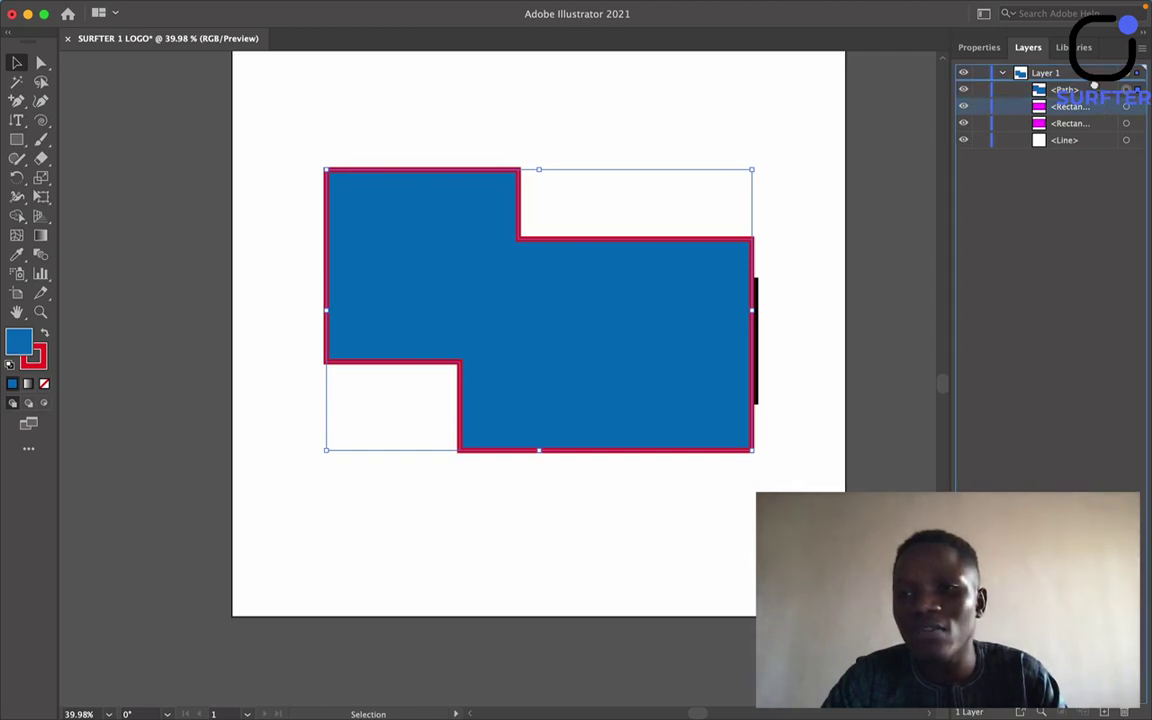
drag(1094, 86, 1096, 89)
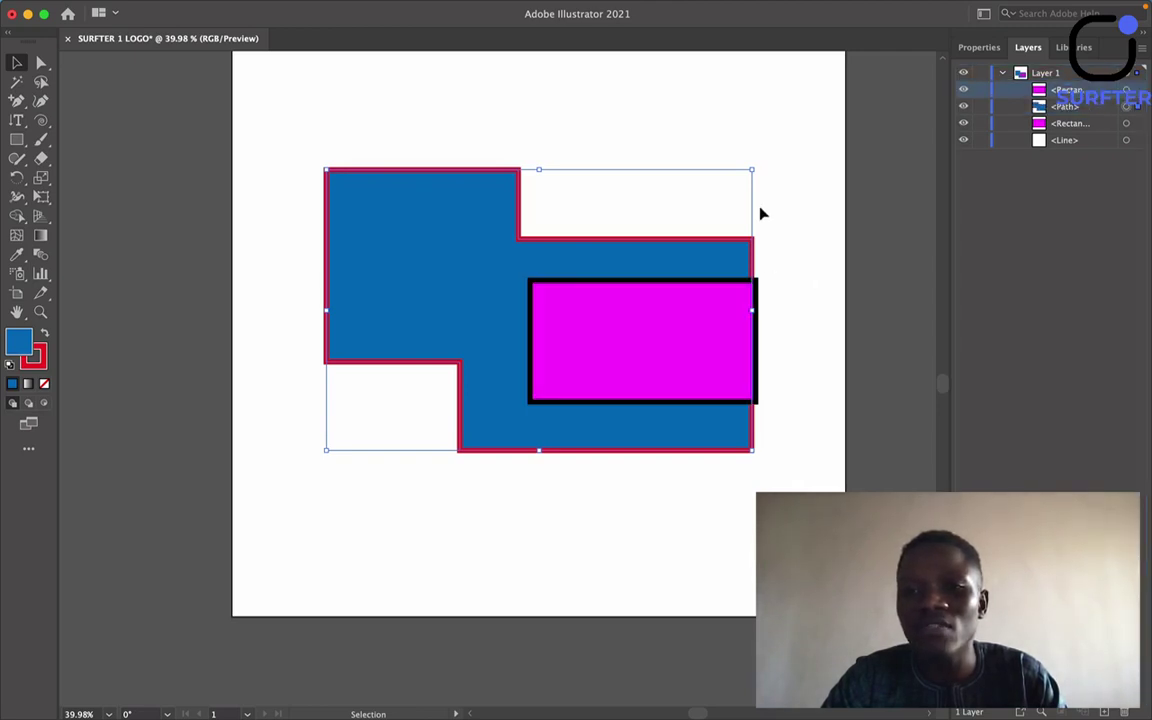
drag(445, 273, 491, 245)
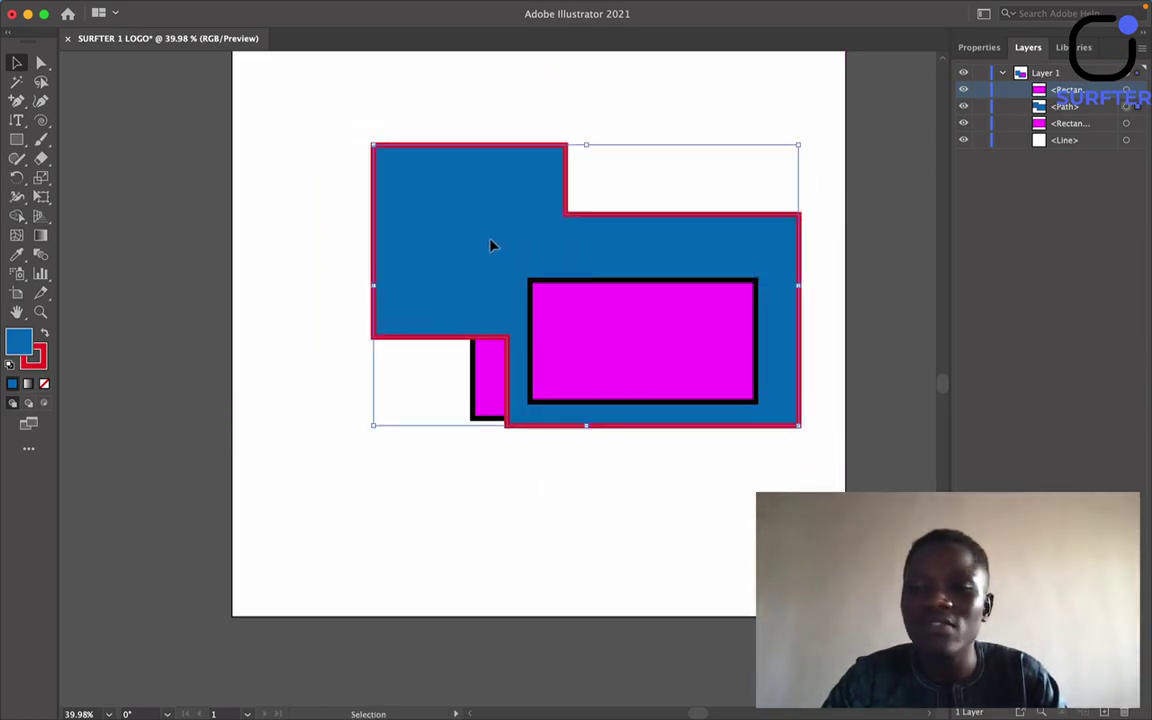
View the Creative Cloud libraries and return to the blue path's properties.
click(1074, 47)
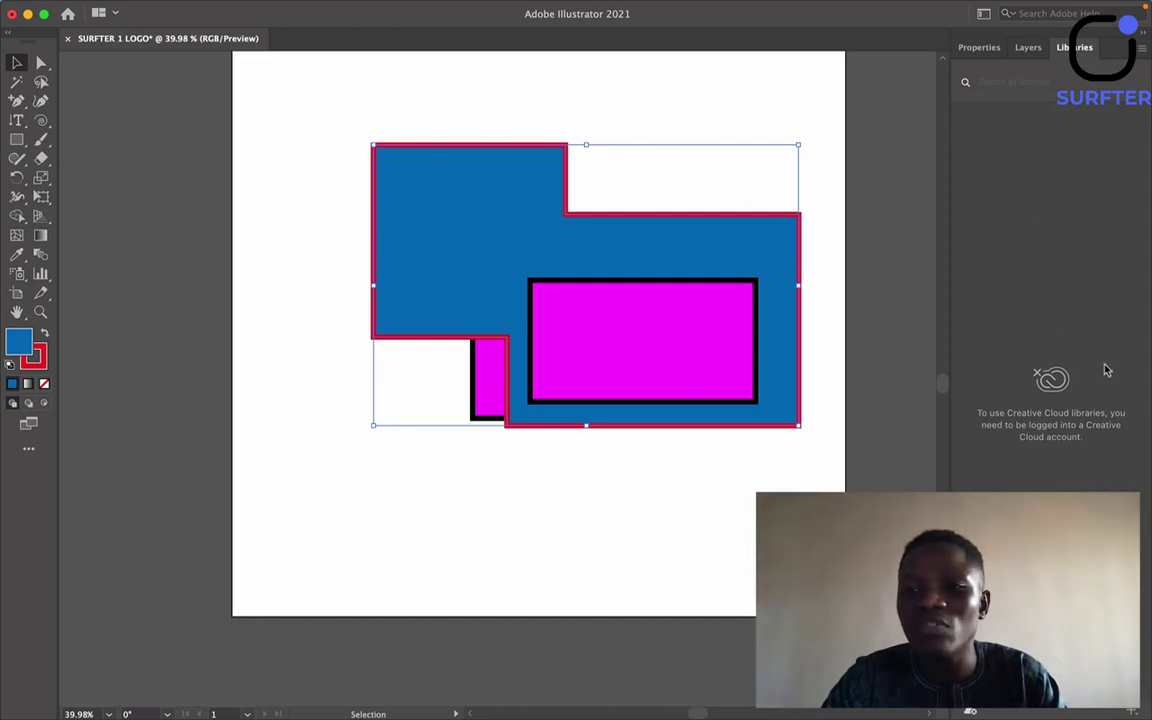
click(982, 47)
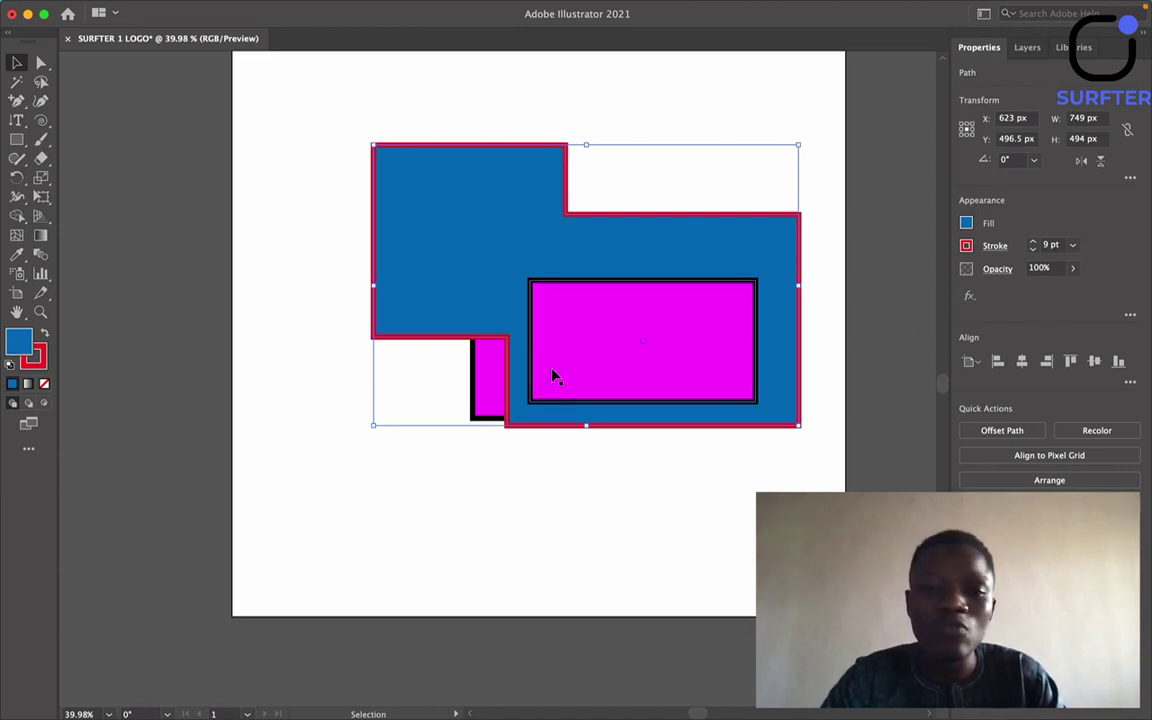
Select every object on the artboard, including the thin line, and delete them all.
scroll(571, 513, up, 1)
scroll(571, 513, up, 1)
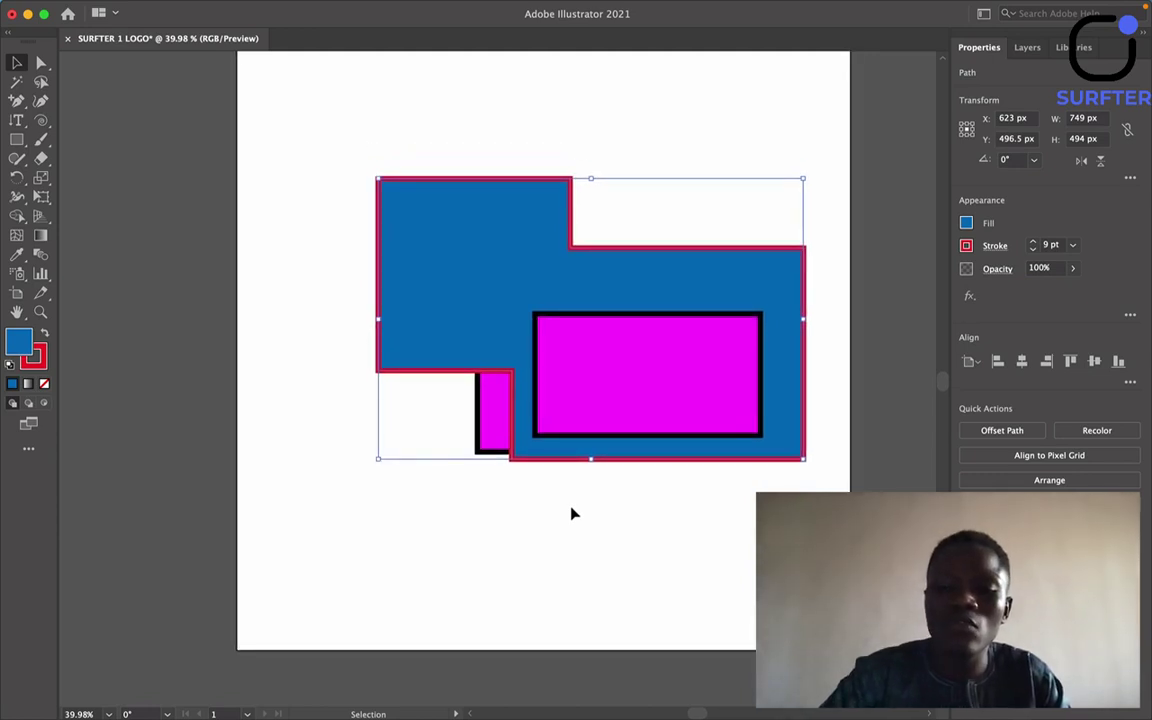
scroll(571, 513, up, 1)
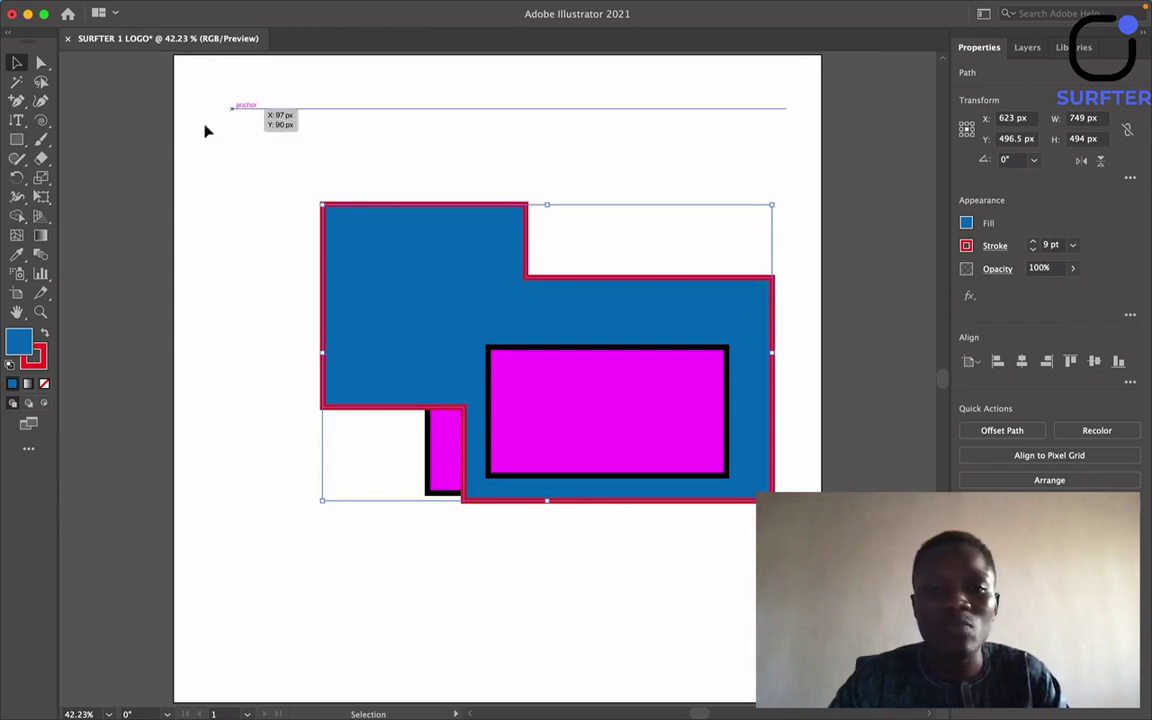
drag(130, 88, 745, 565)
key(Delete)
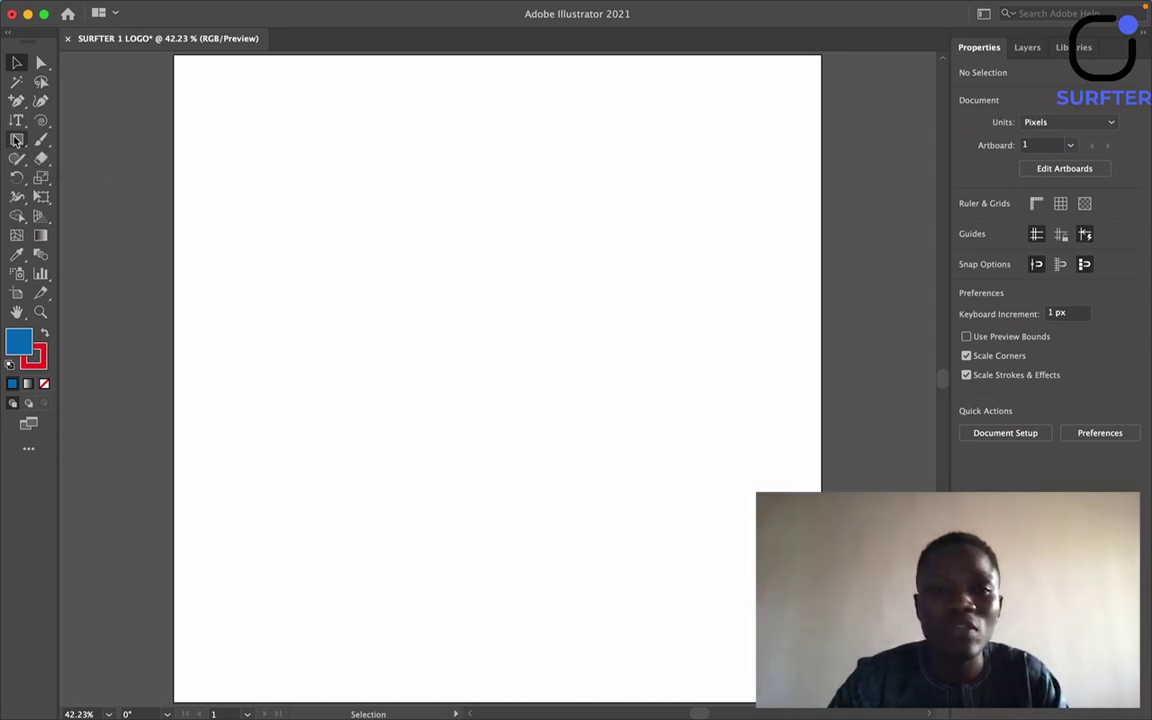
Draw a narrow upright rectangle about 60 by 287 px in the upper part of the artboard and remove its stroke.
click(16, 140)
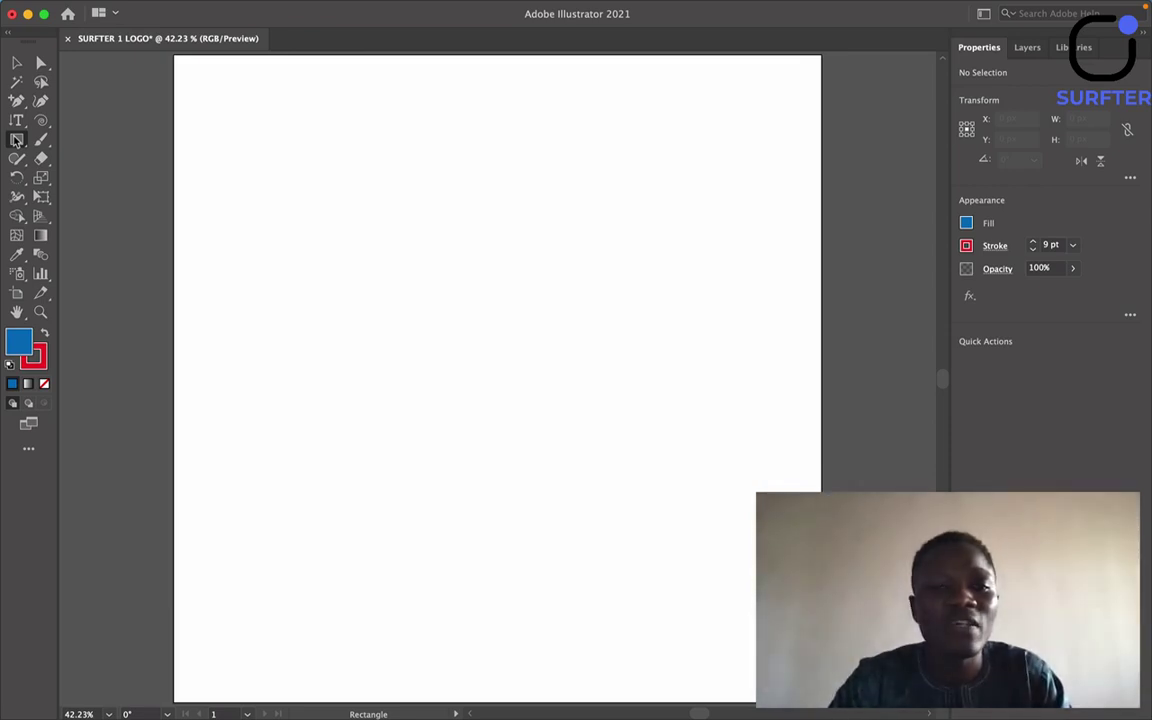
mouse_move(332, 181)
mouse_down()
mouse_move(360, 365)
mouse_move(383, 368)
mouse_move(368, 353)
mouse_up()
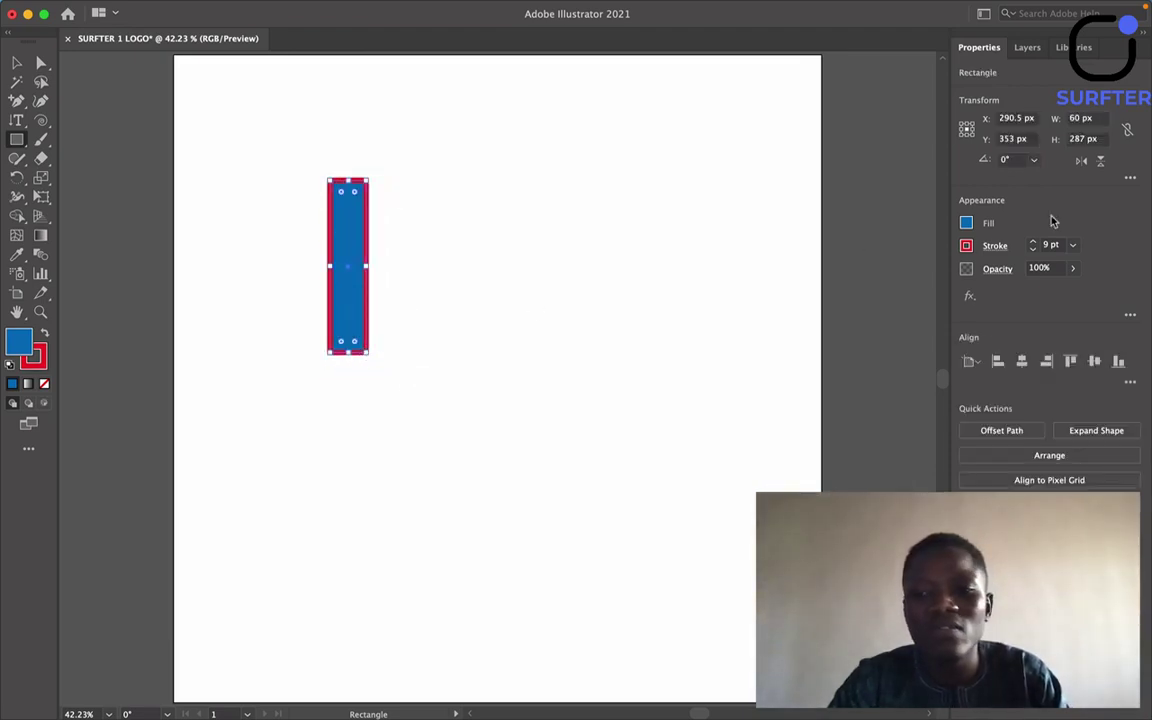
click(1033, 250)
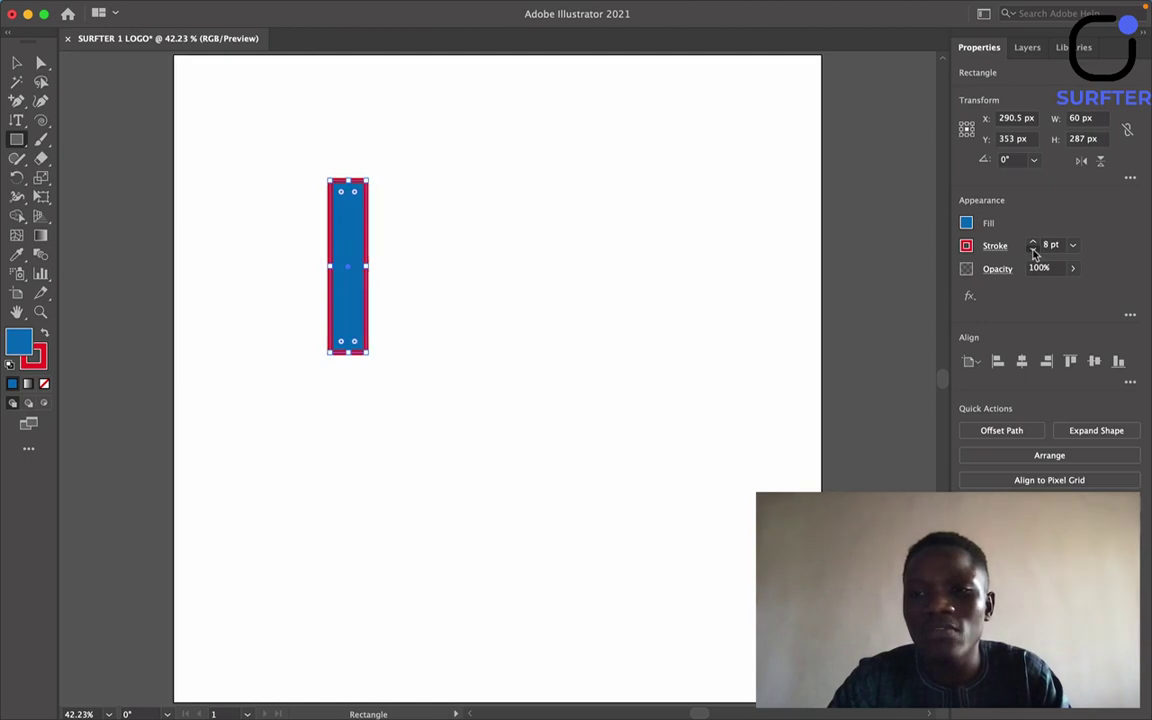
click(1033, 250)
click(1033, 250)
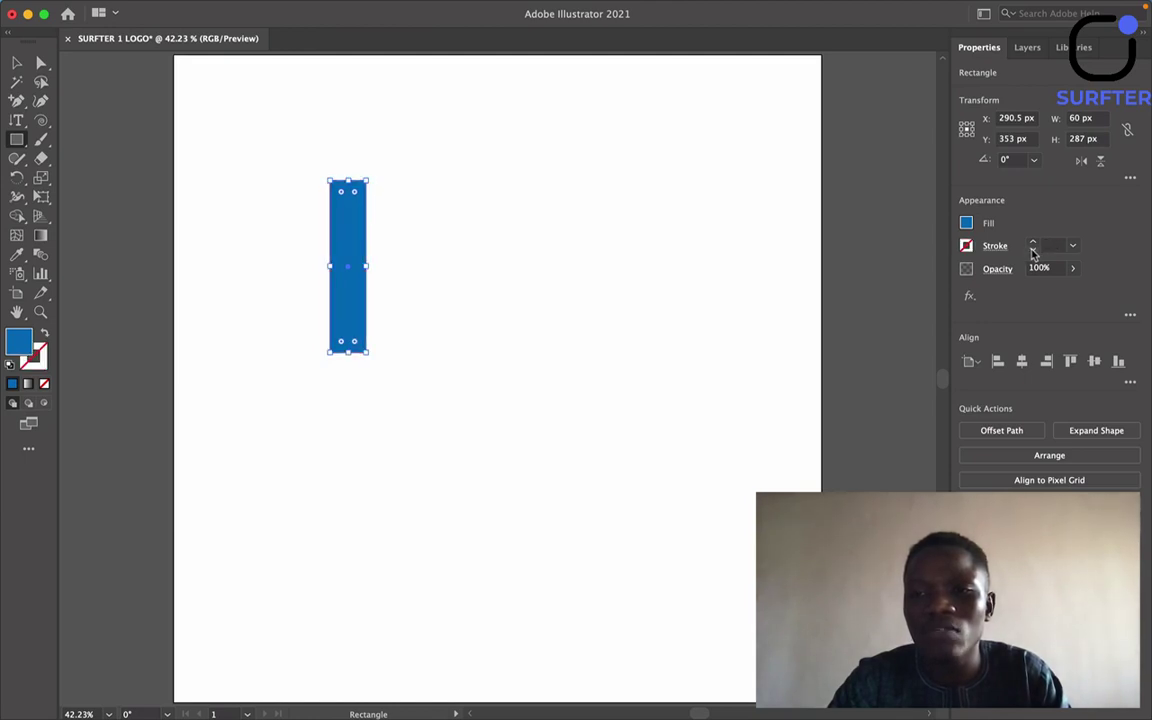
Set the upright rectangle's fill to black and deselect it.
click(967, 224)
click(823, 275)
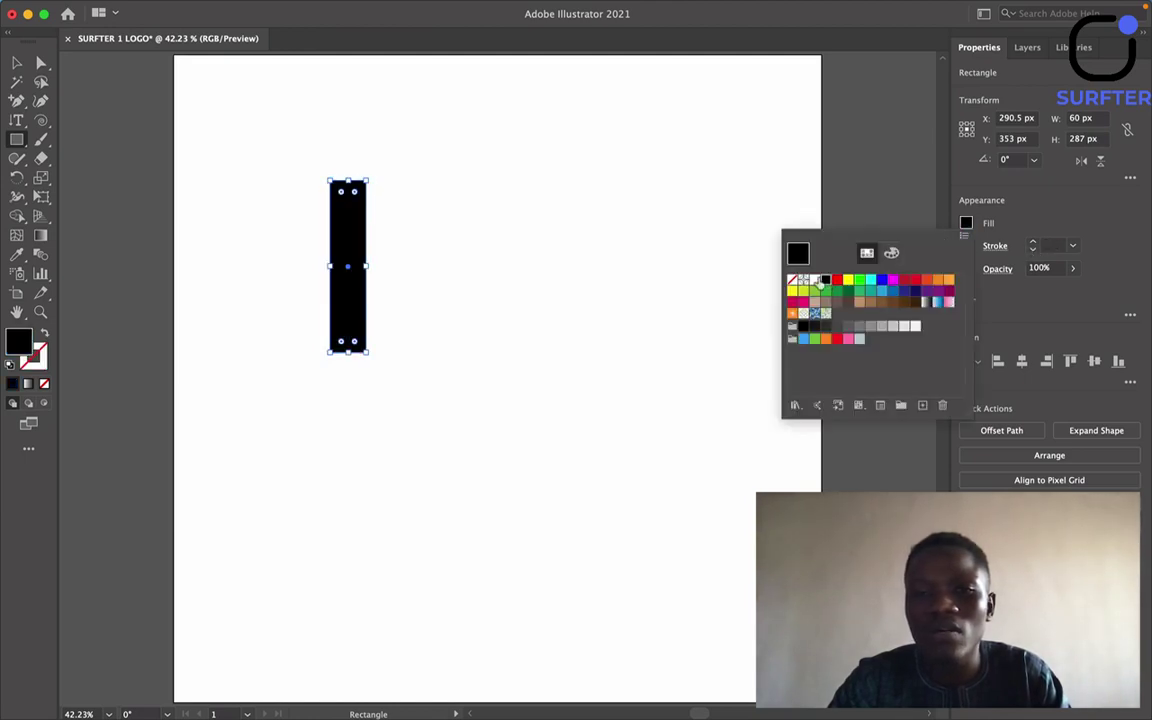
click(590, 276)
key(v)
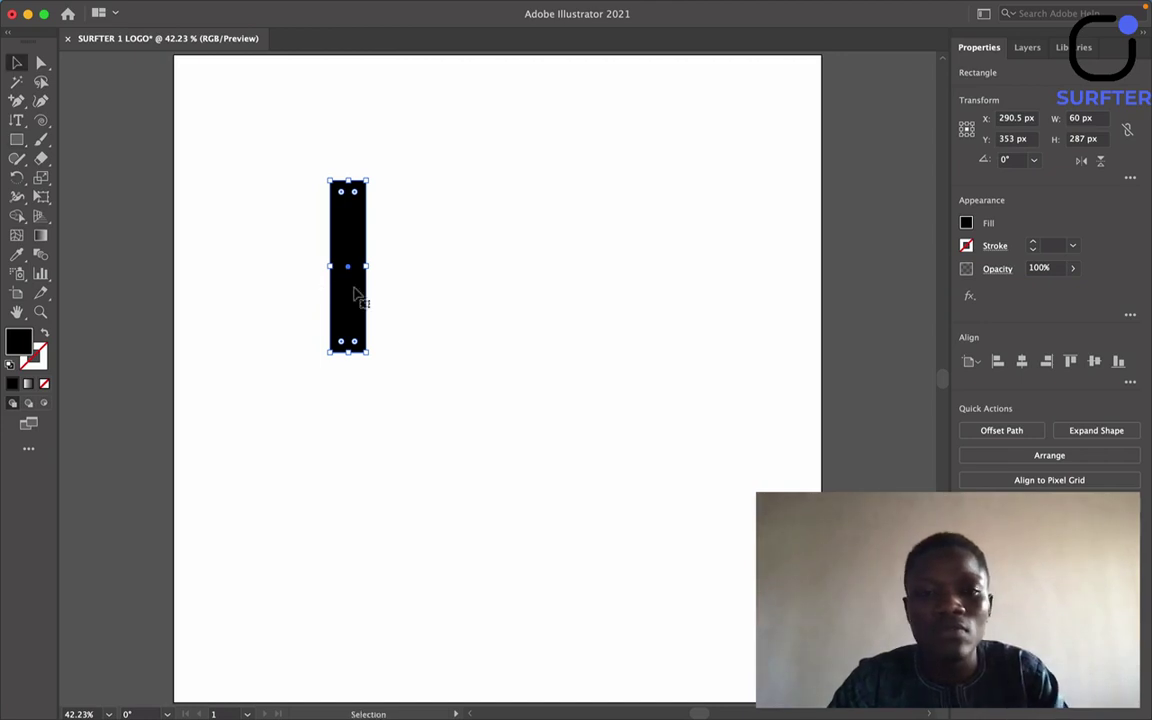
click(483, 324)
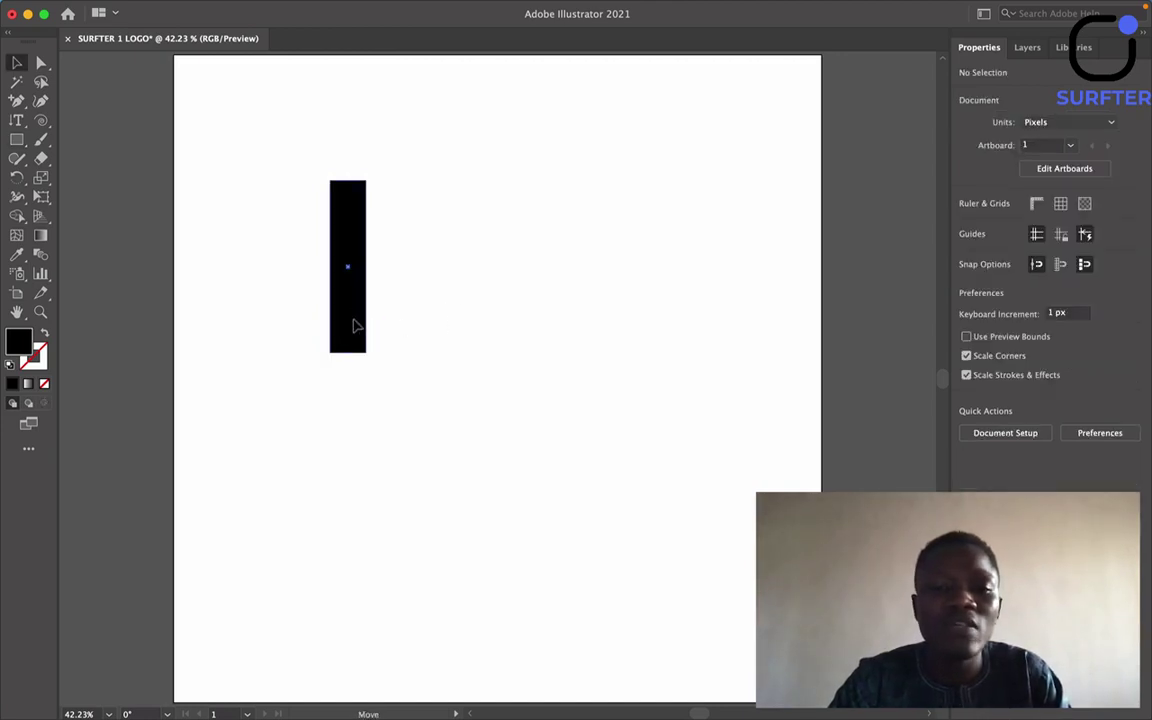
Move the black rectangle slightly down and to the right and narrow it to a bar about 30 px wide.
drag(353, 318, 378, 365)
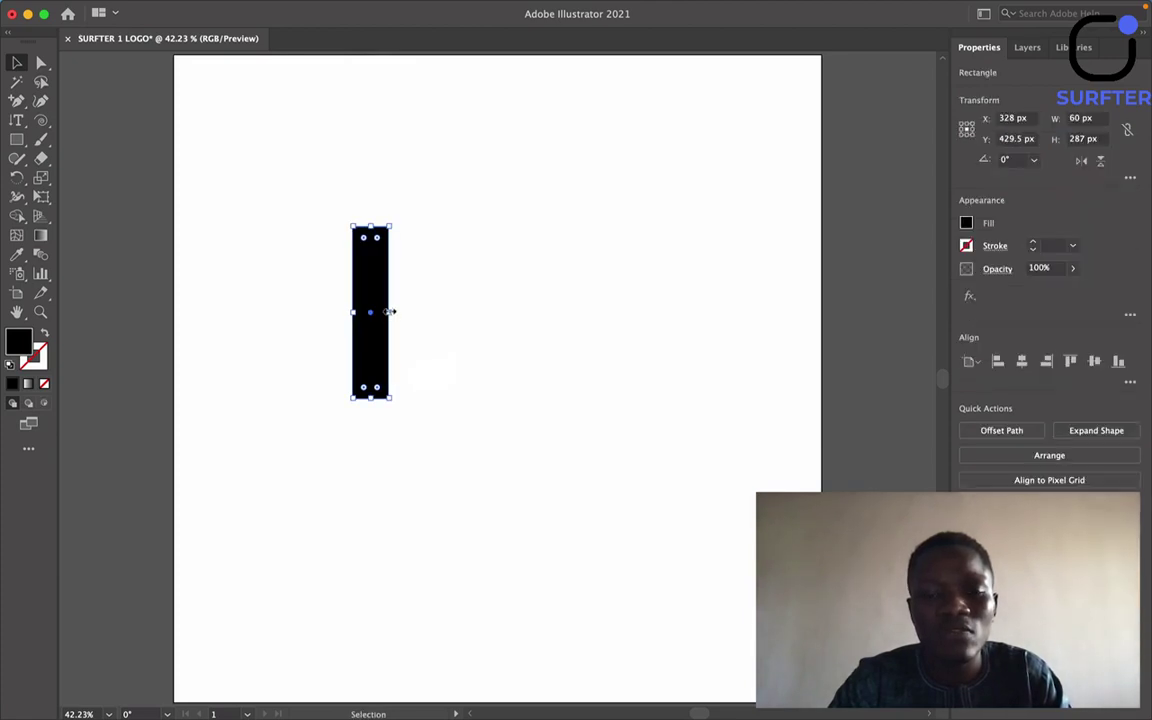
drag(391, 312, 375, 312)
click(457, 365)
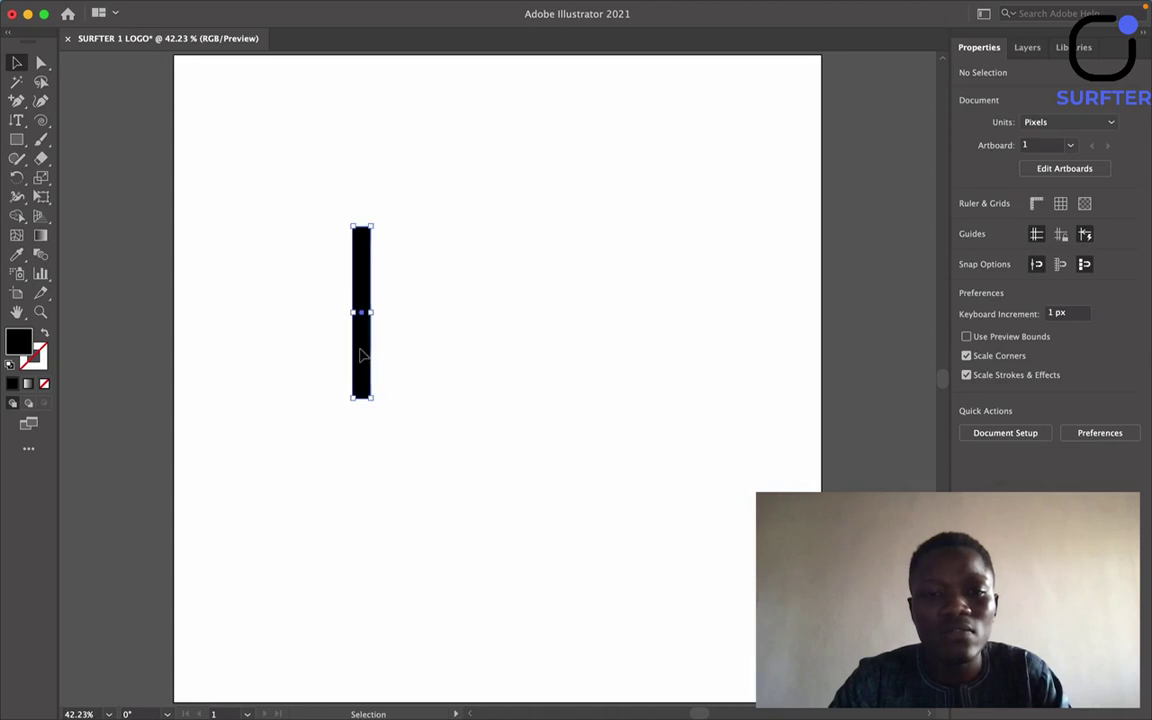
click(362, 355)
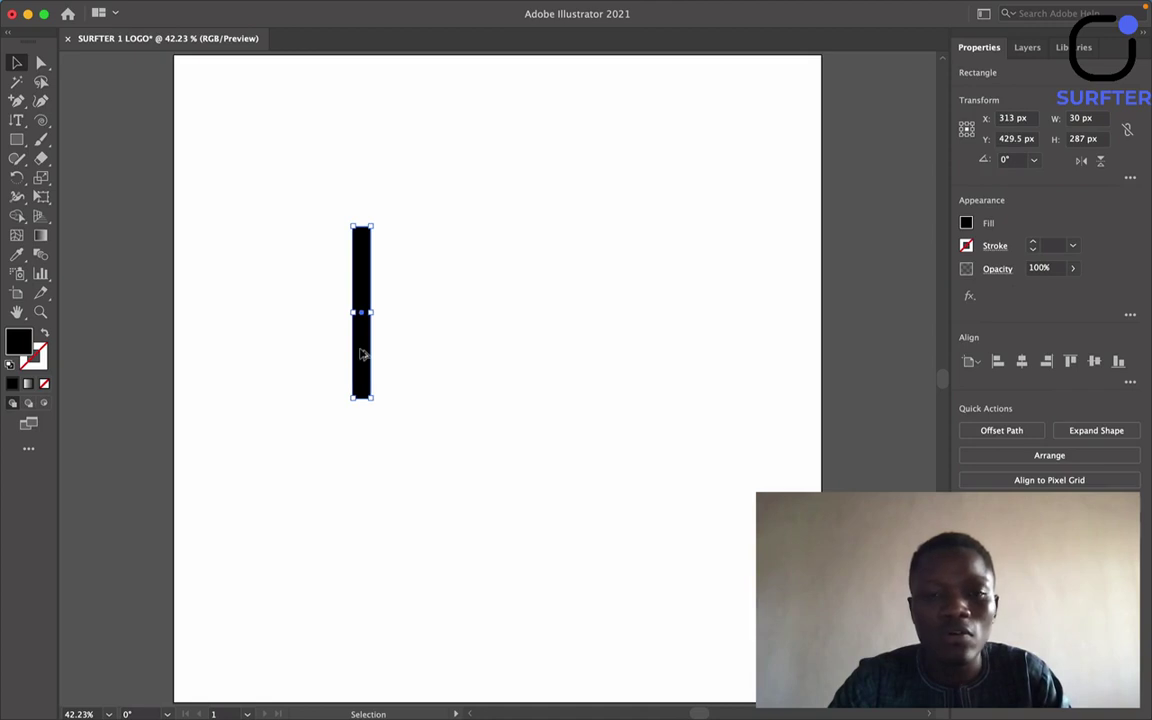
drag(361, 349, 434, 359)
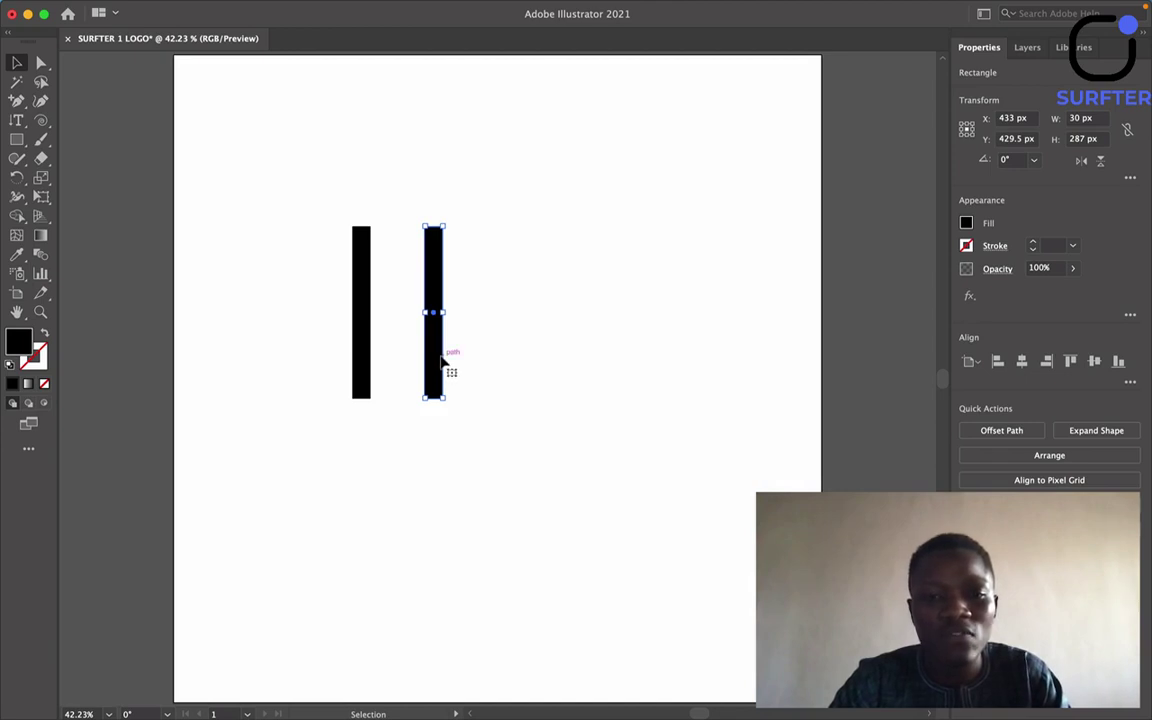
key(Delete)
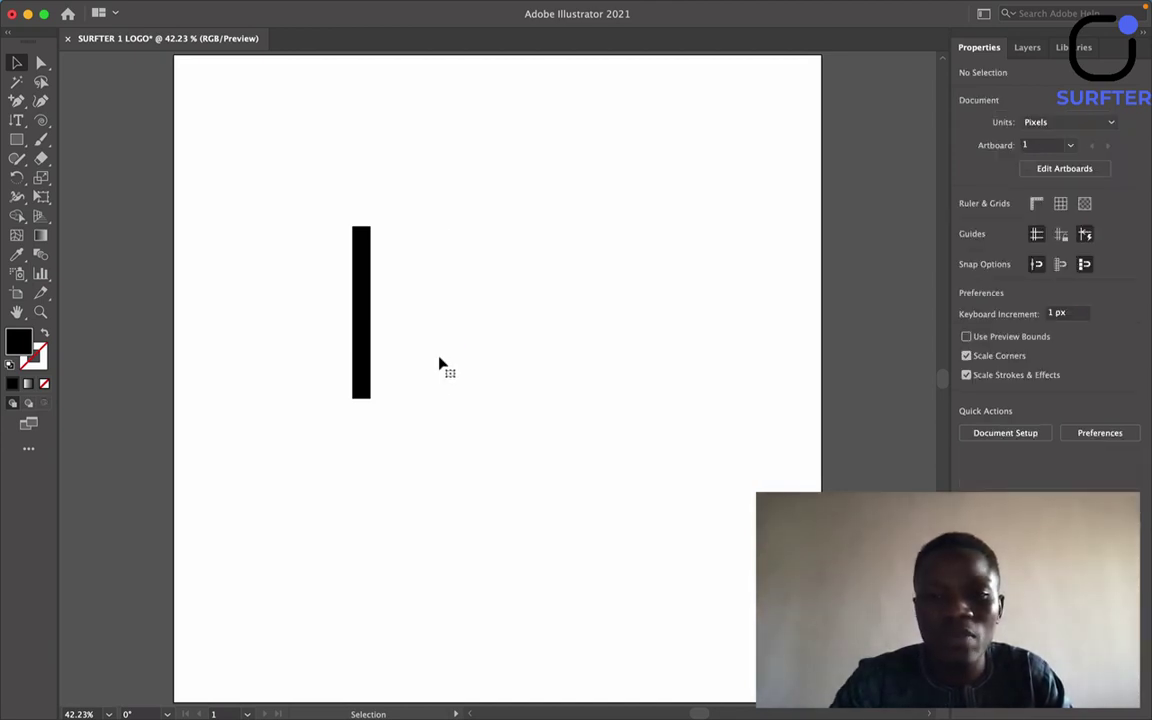
click(373, 350)
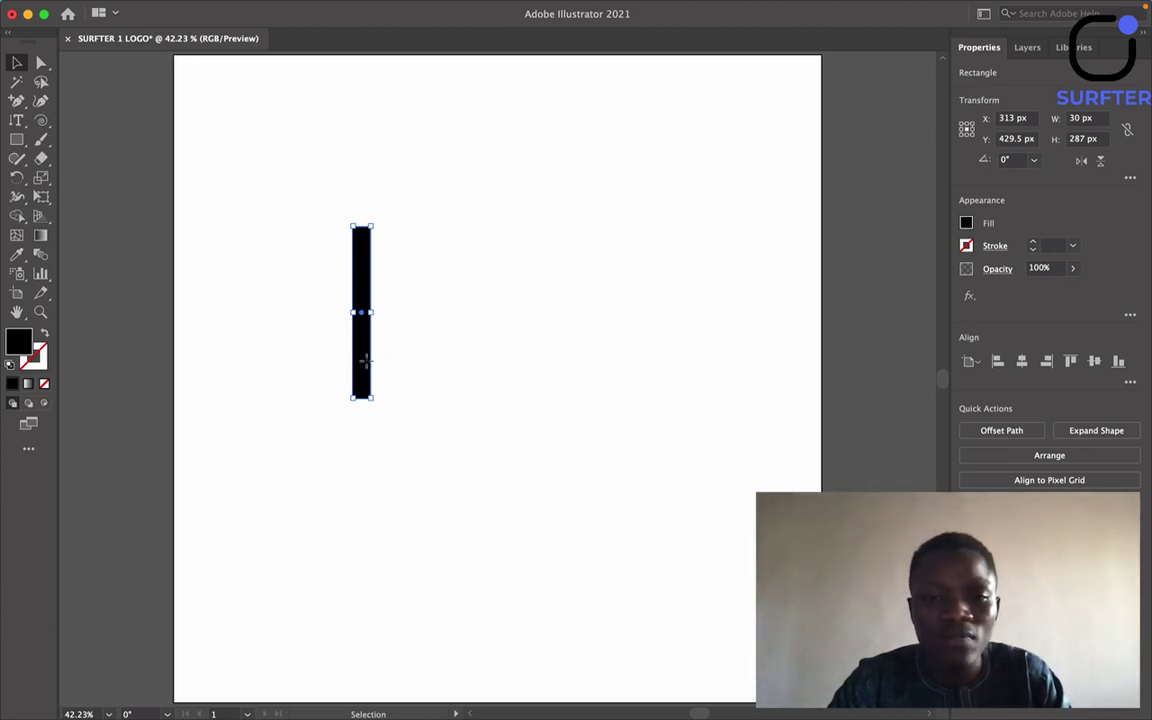
drag(366, 360, 424, 370)
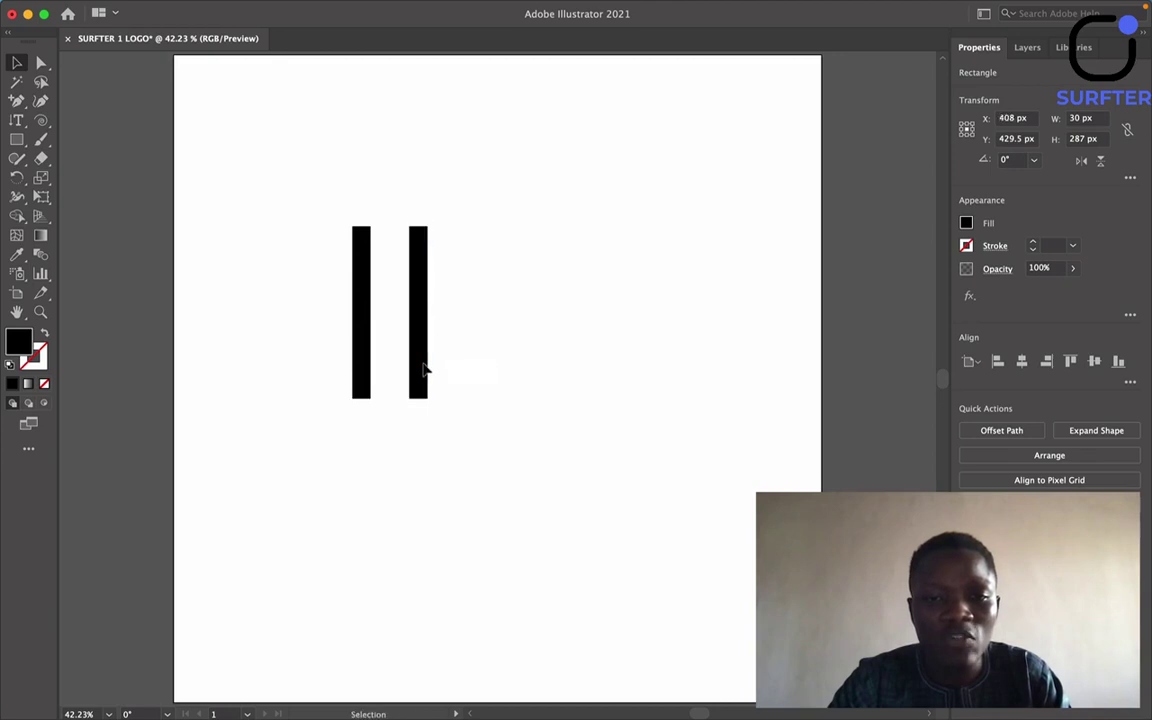
key(super+shift+a)
key(super+z)
Duplicate the black bar about 132 px to the right and repeat the duplication to make a row of three bars.
click(373, 362)
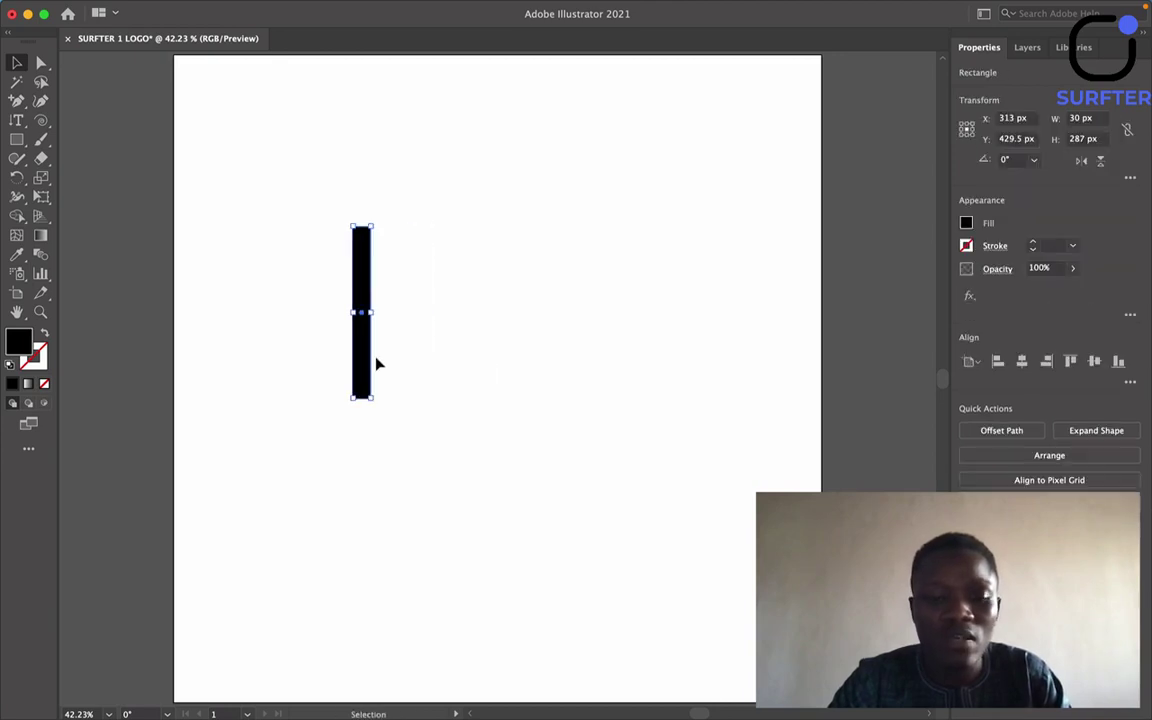
drag(369, 362, 452, 373)
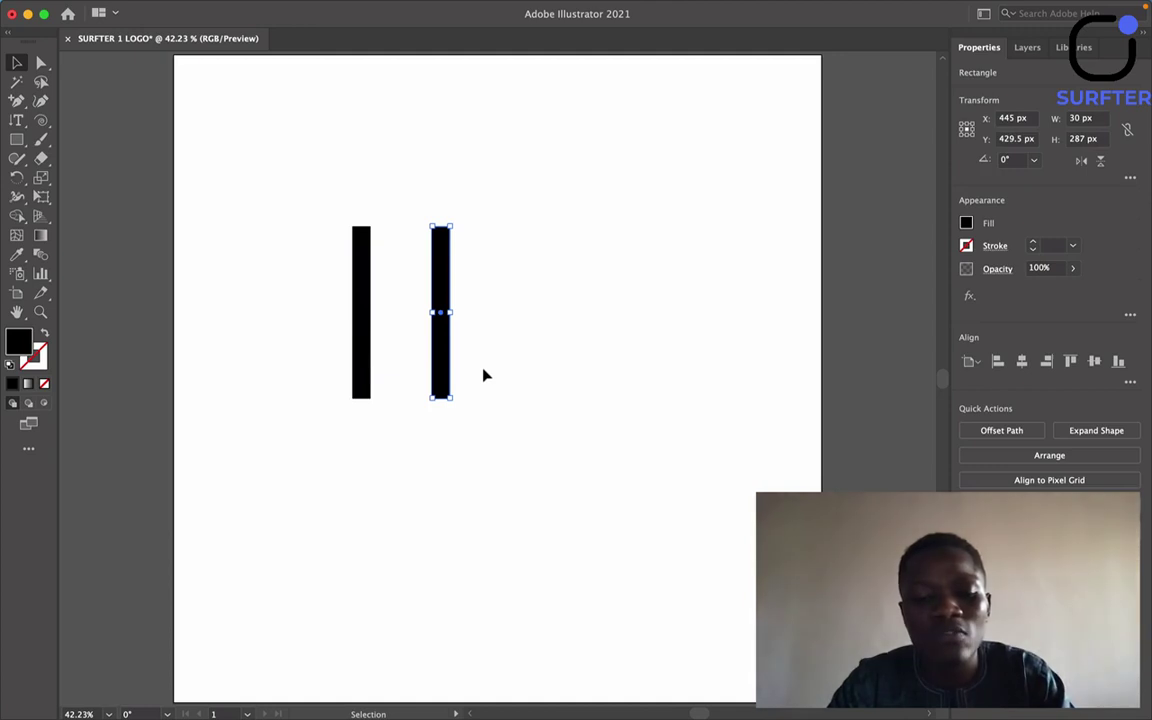
key(a)
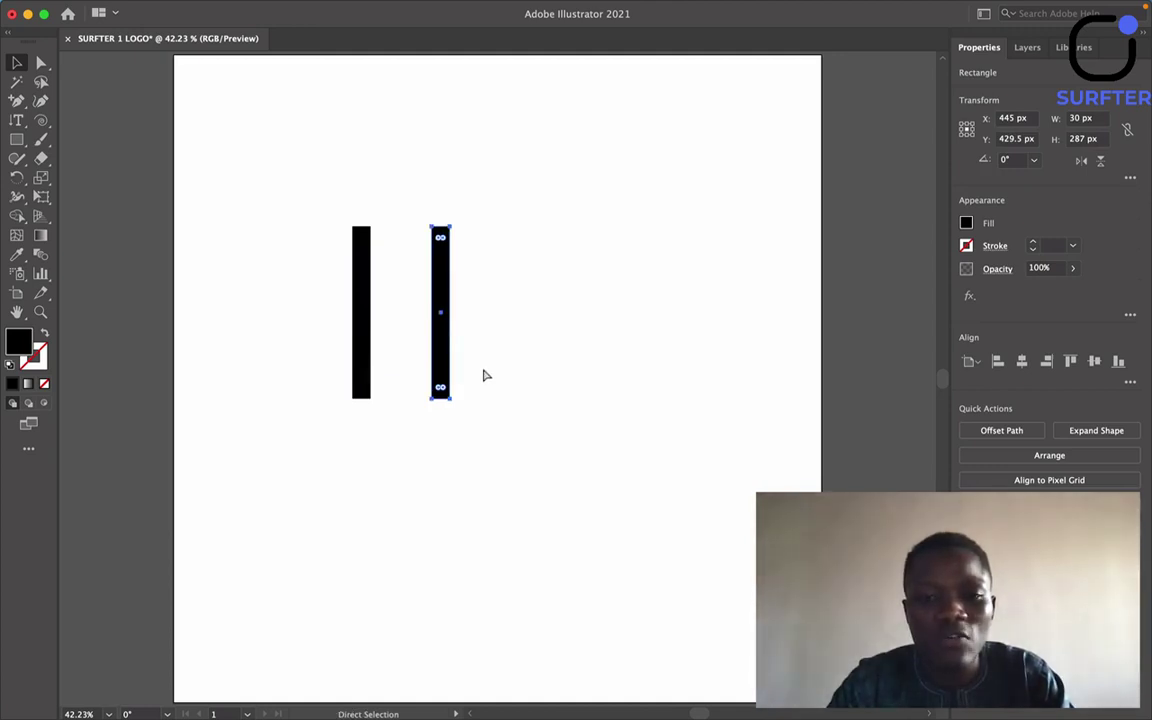
key(v)
key(super+d)
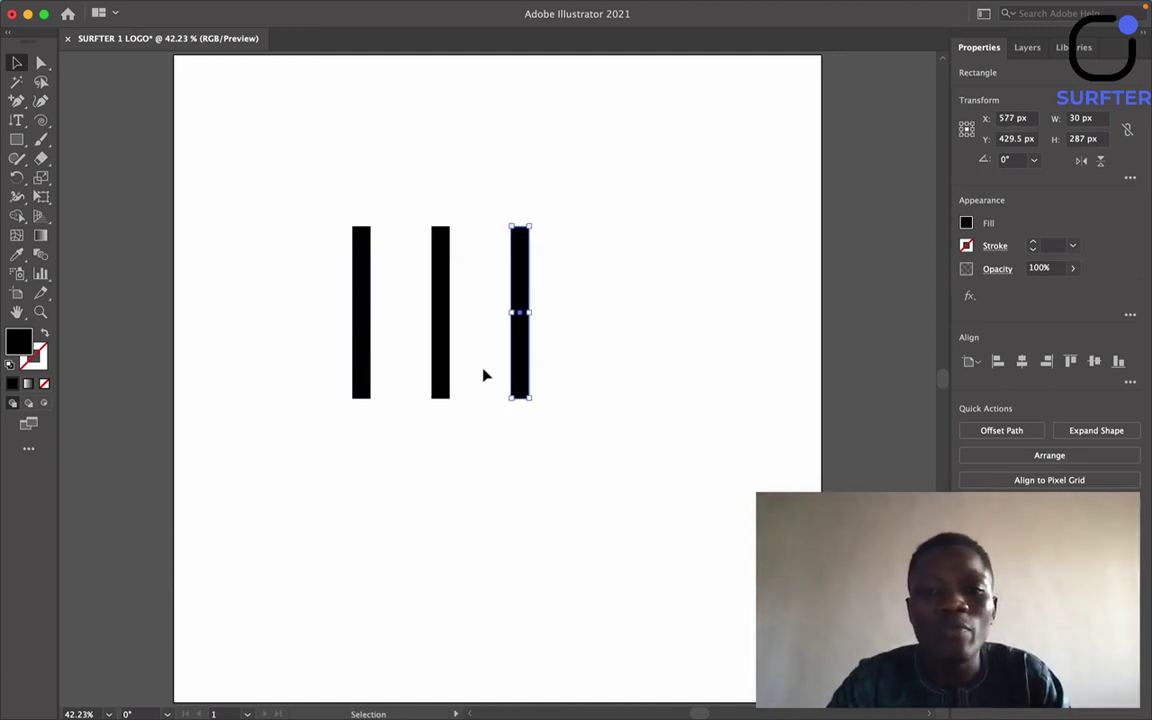
click(553, 450)
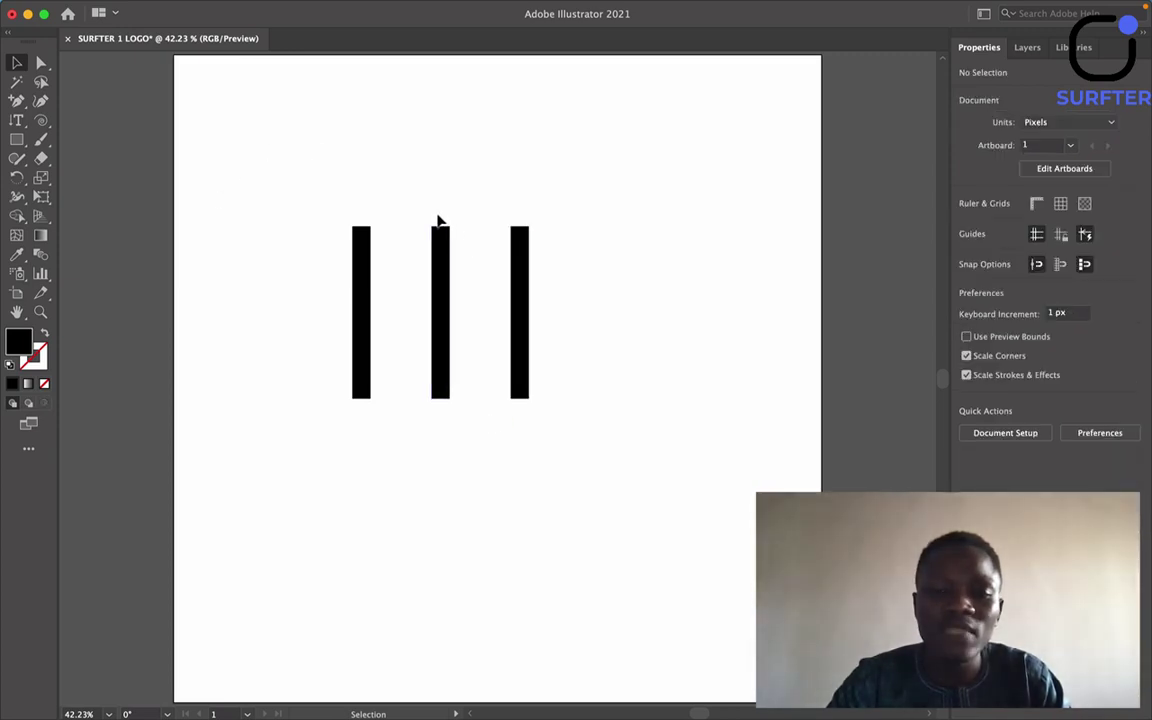
Shorten the middle bar from its upper end to about 179 px high, keeping its base level with the outer bars.
drag(296, 209, 712, 332)
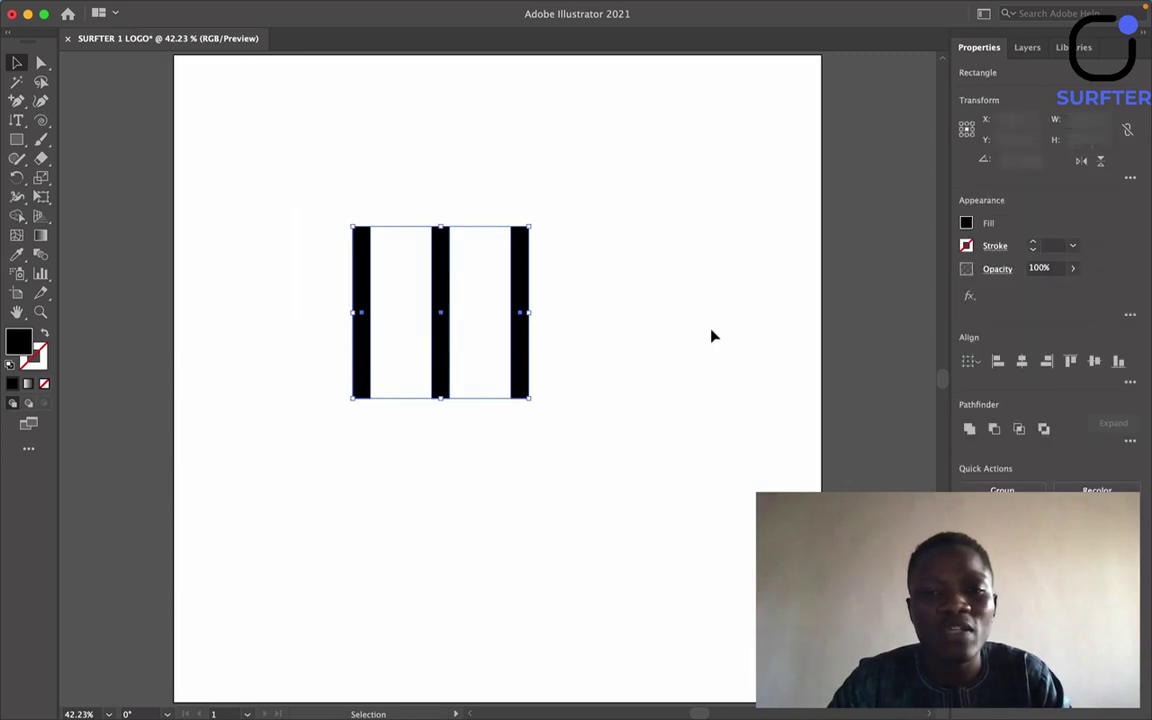
click(630, 361)
click(440, 280)
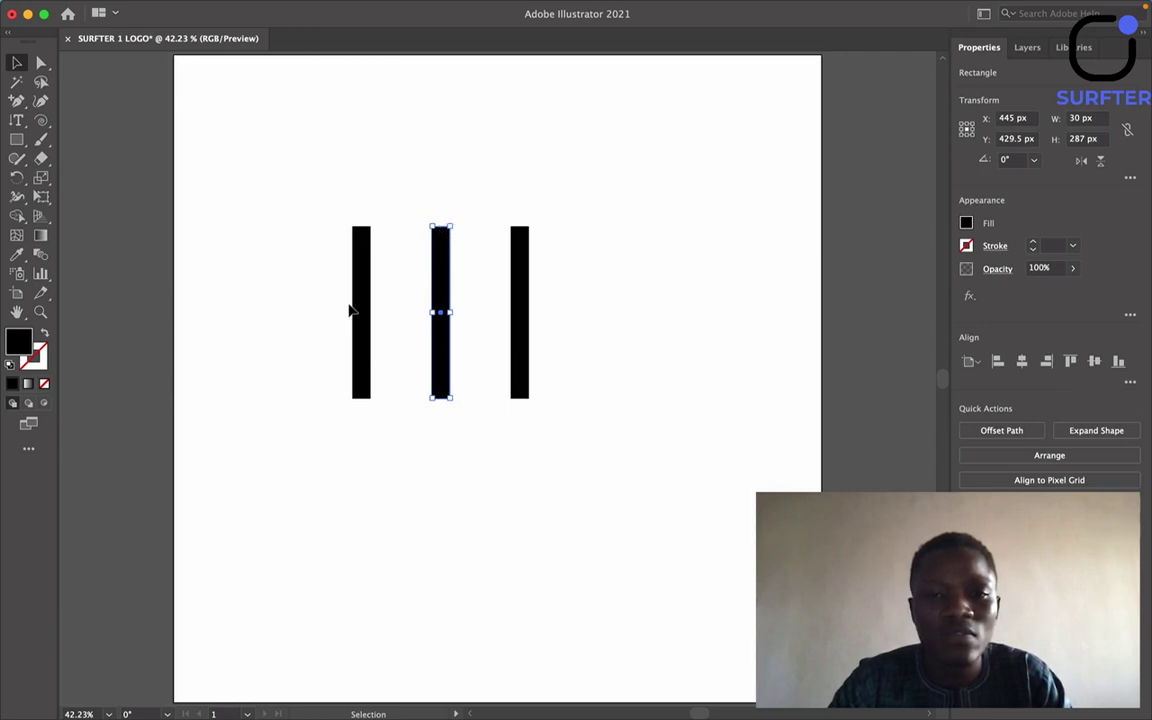
scroll(350, 311, up, 5)
scroll(594, 330, right, 3)
scroll(594, 330, up, 2)
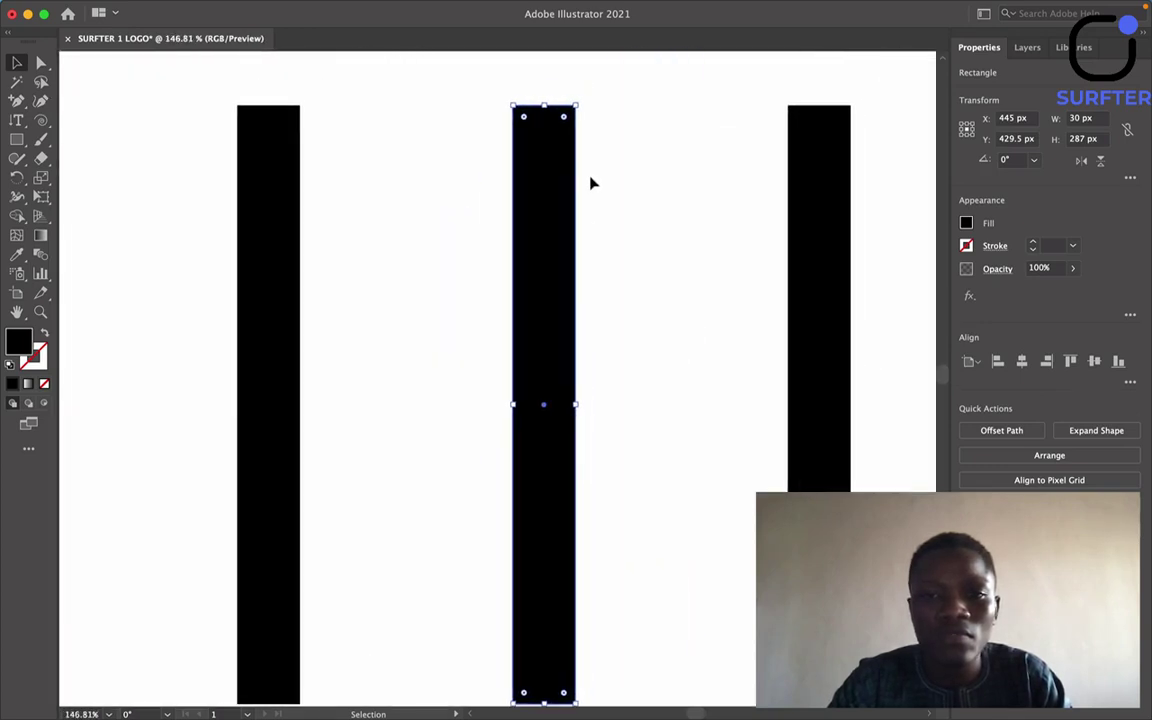
drag(544, 104, 560, 331)
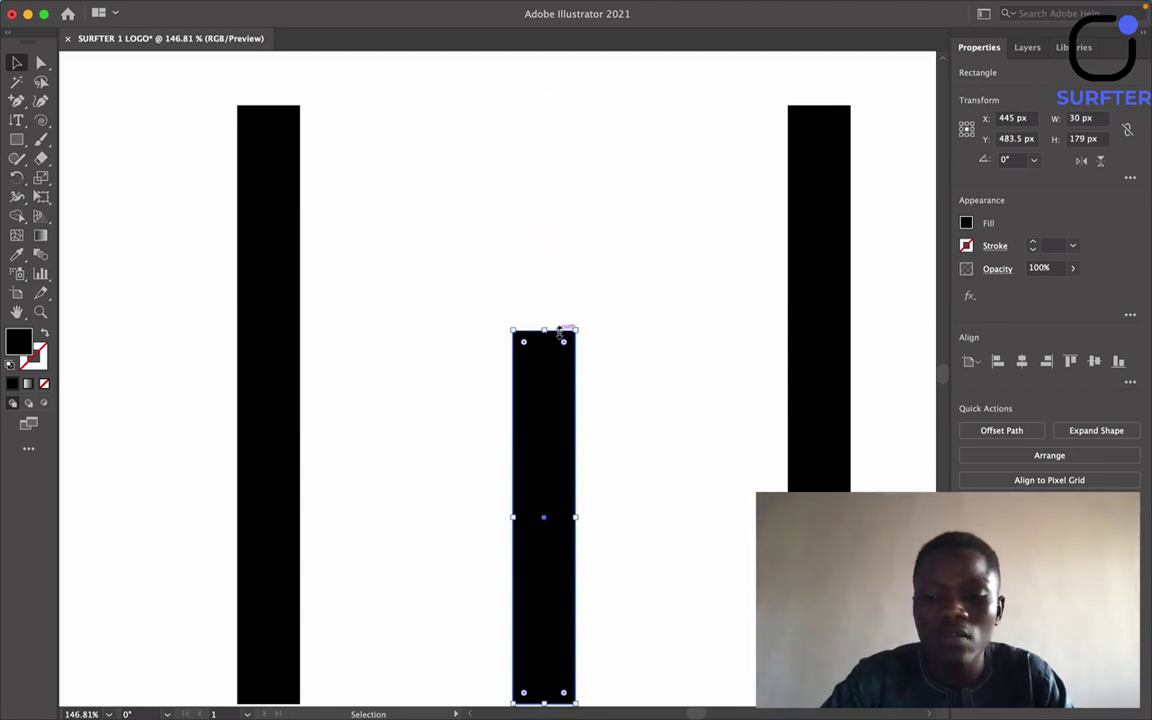
scroll(560, 334, down, 5)
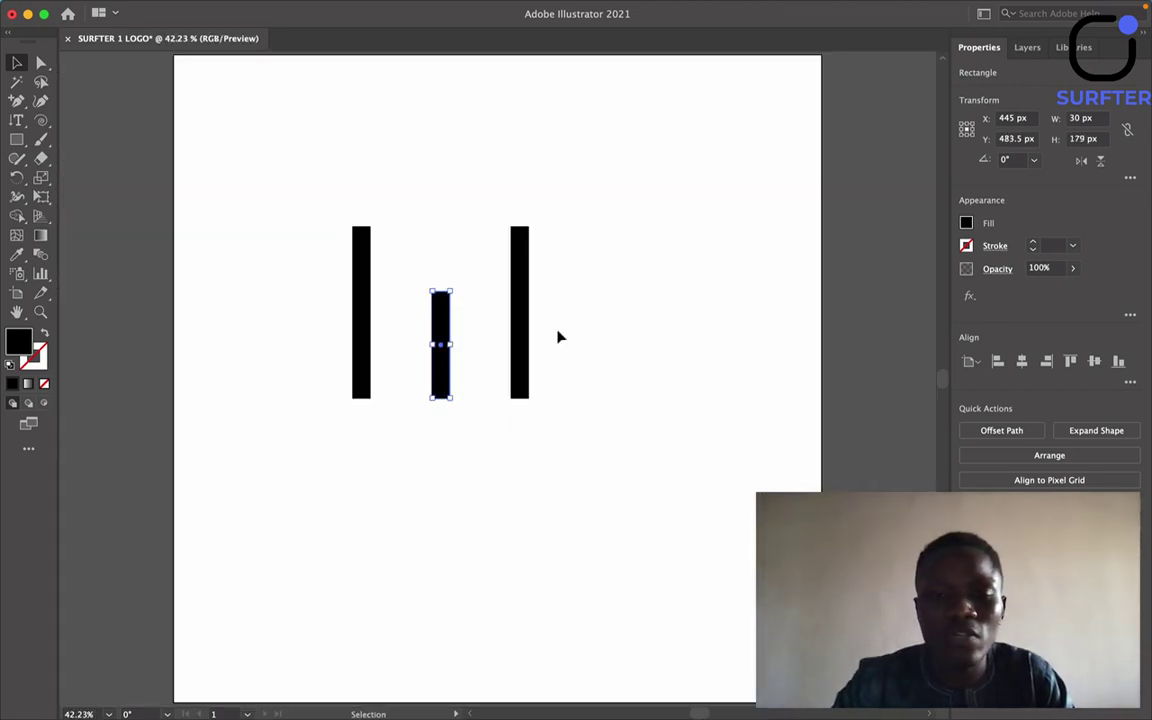
click(584, 405)
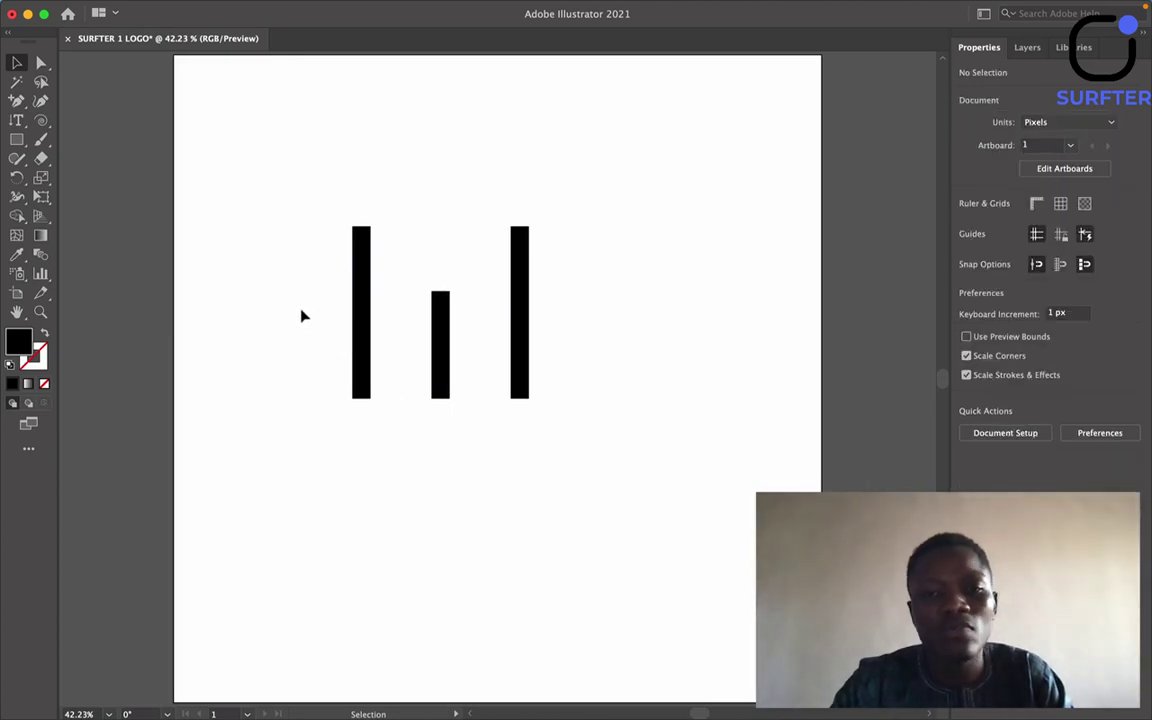
Duplicate the left bar about 327 px straight down and copy that duplicate about 264 px to the right.
drag(283, 309, 627, 382)
click(332, 342)
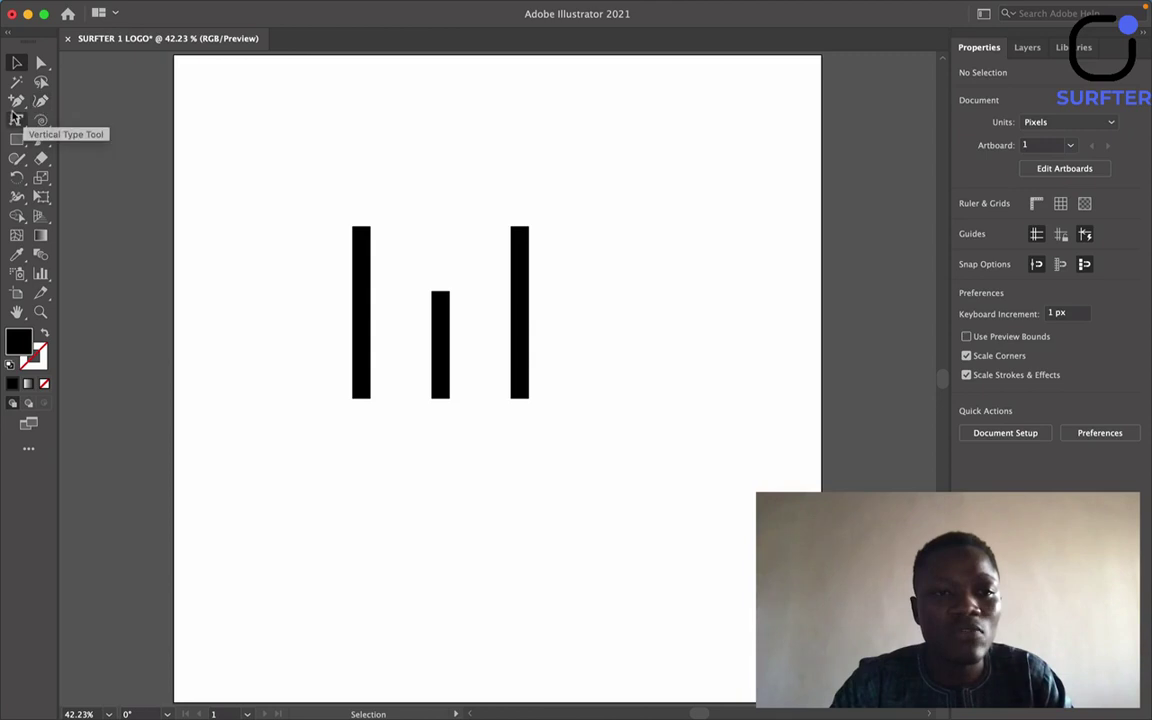
click(366, 342)
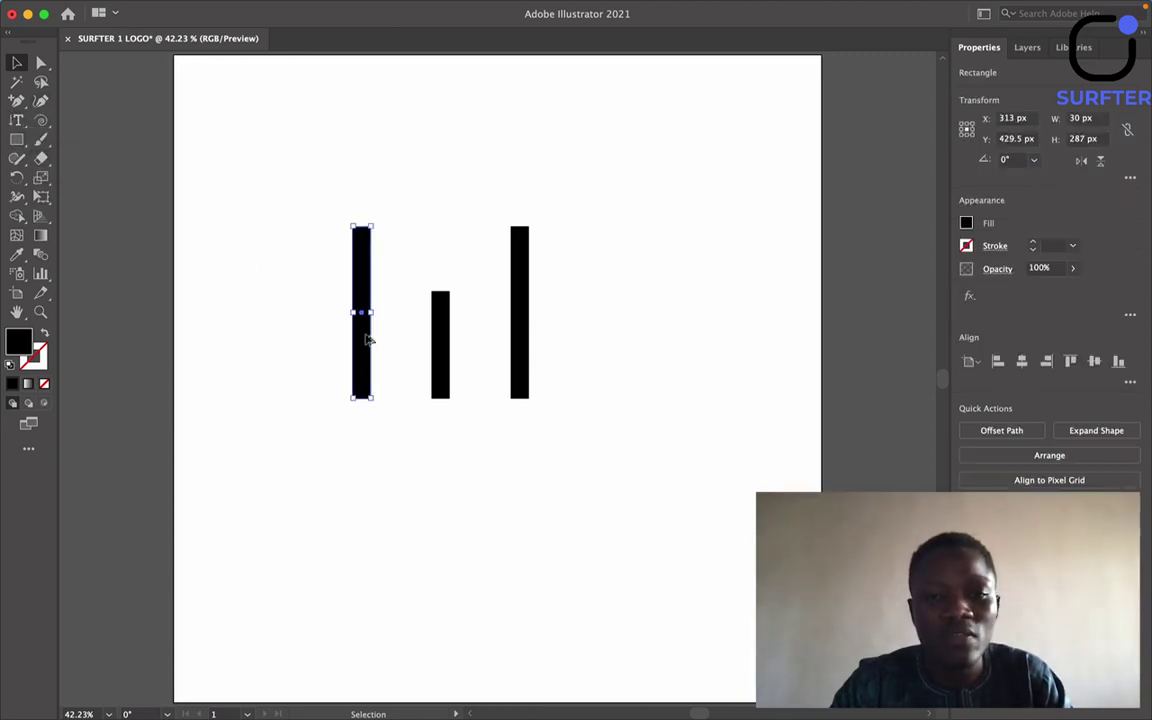
drag(366, 342, 367, 548)
shift+click(366, 521)
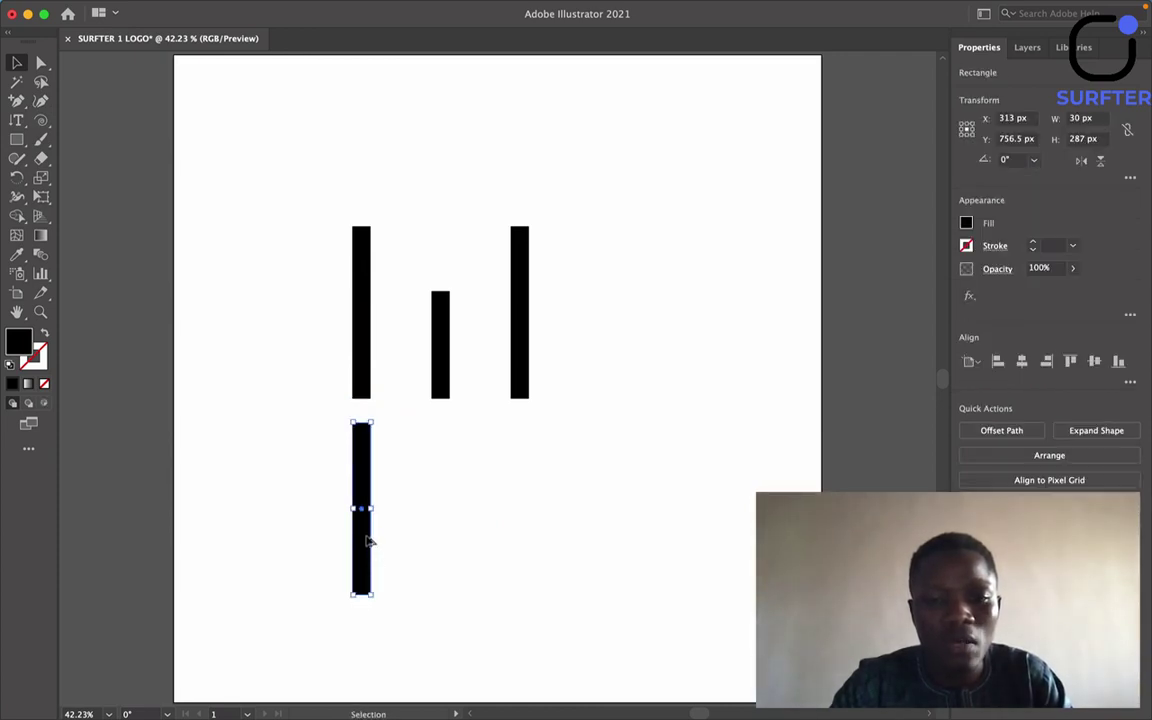
drag(363, 537, 527, 540)
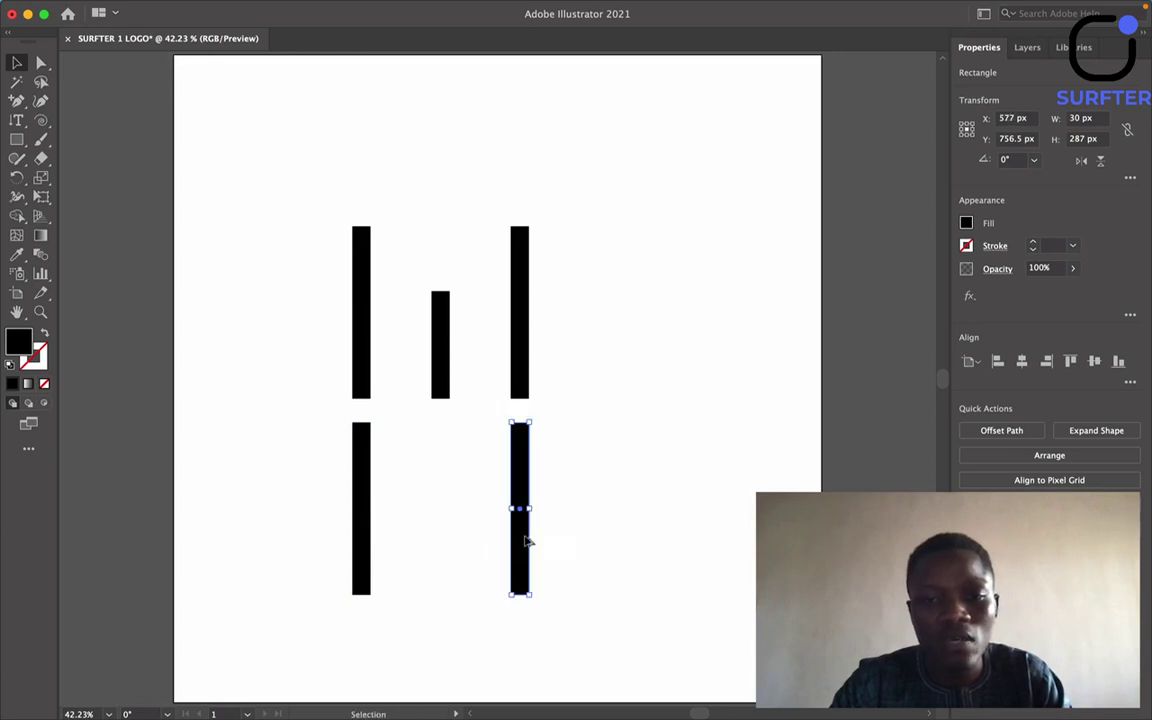
Create a copy of the lower-left bar with a vertical-axis reflection and rotate the copy 90° to horizontal.
click(365, 482)
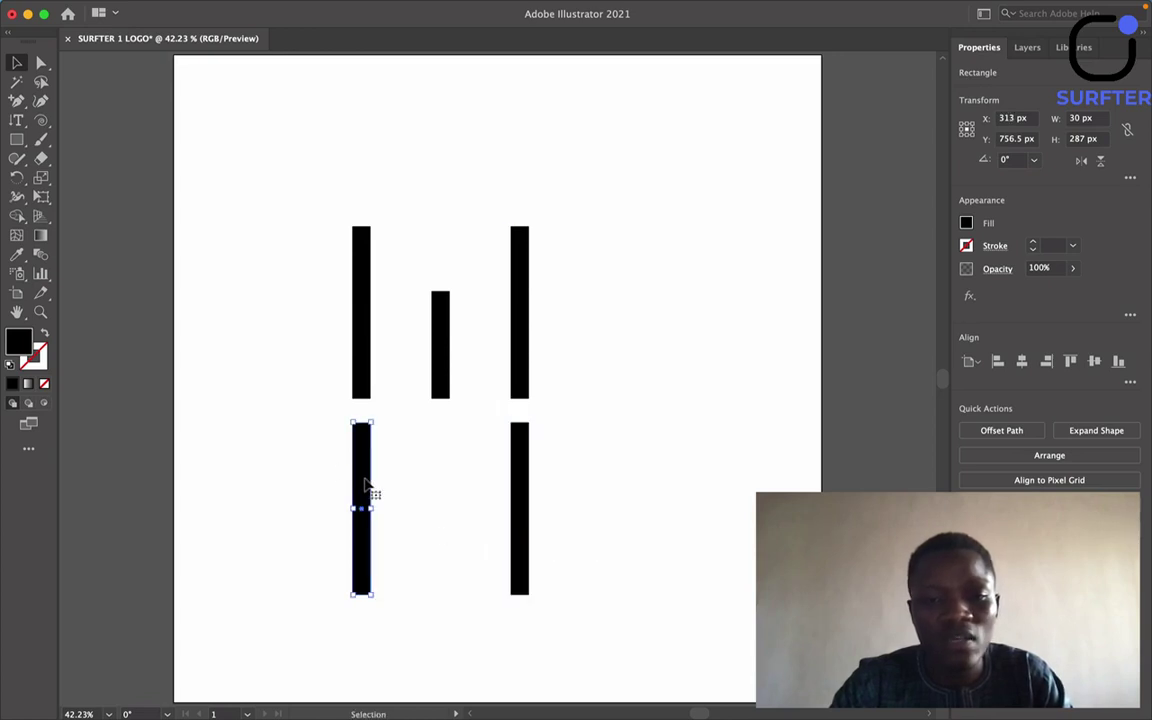
right_click(105, 432)
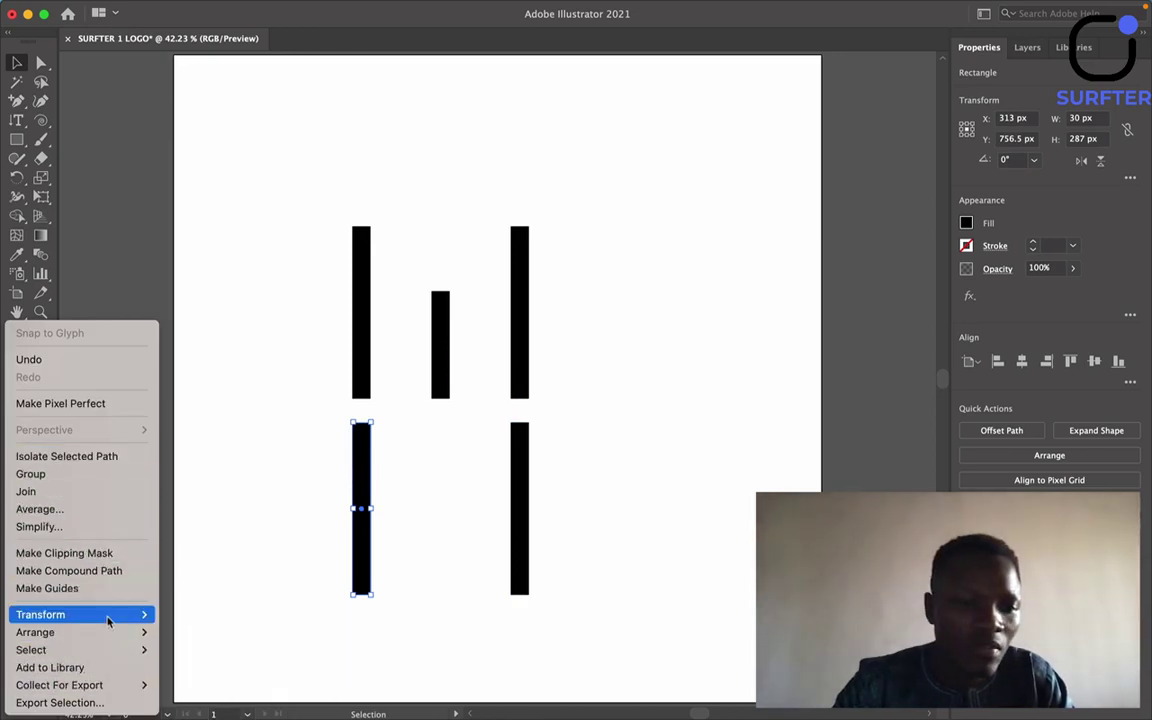
mouse_move(110, 632)
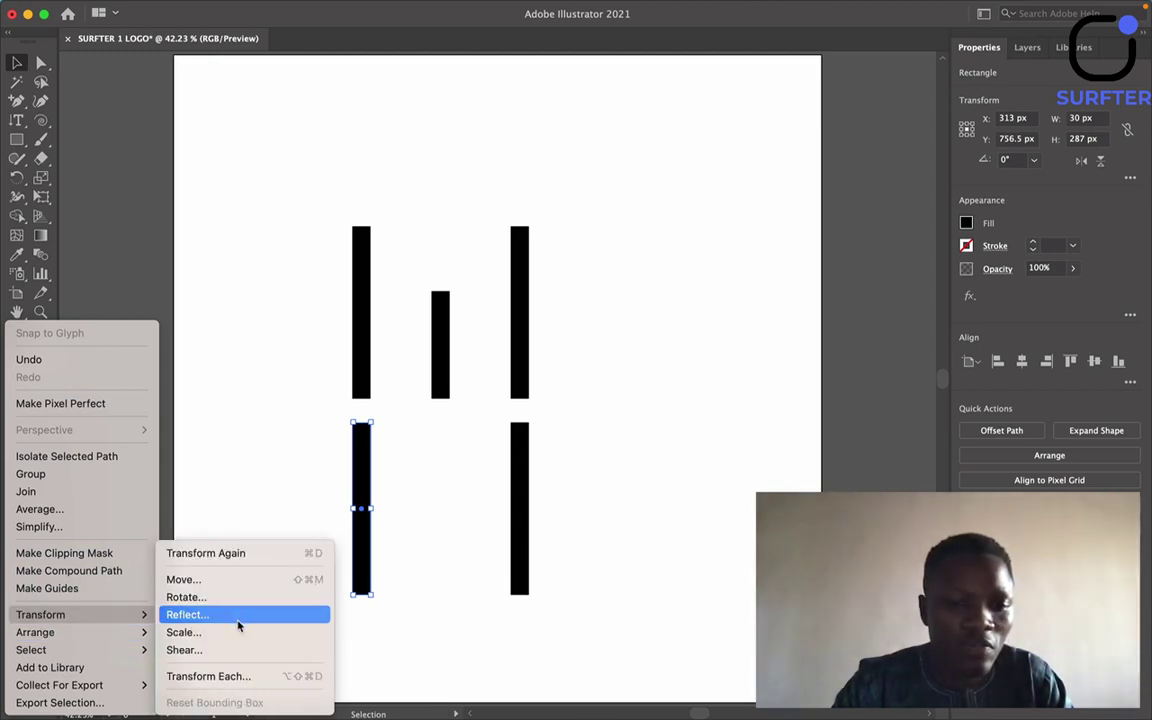
click(237, 624)
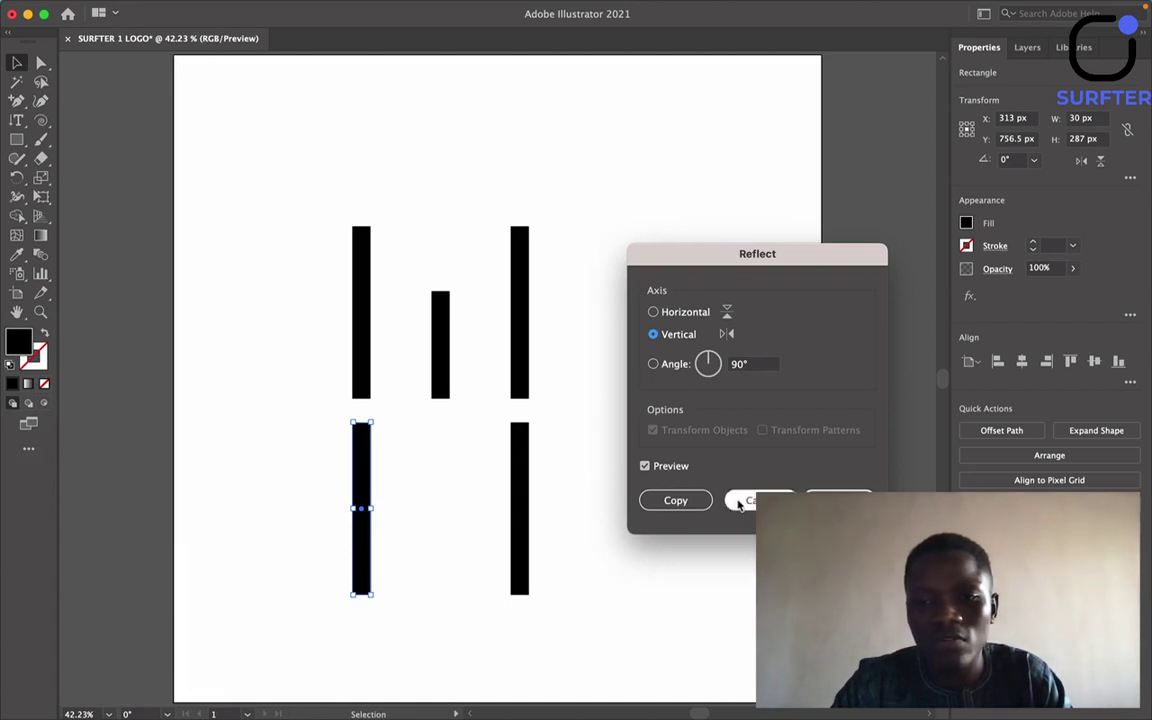
click(692, 503)
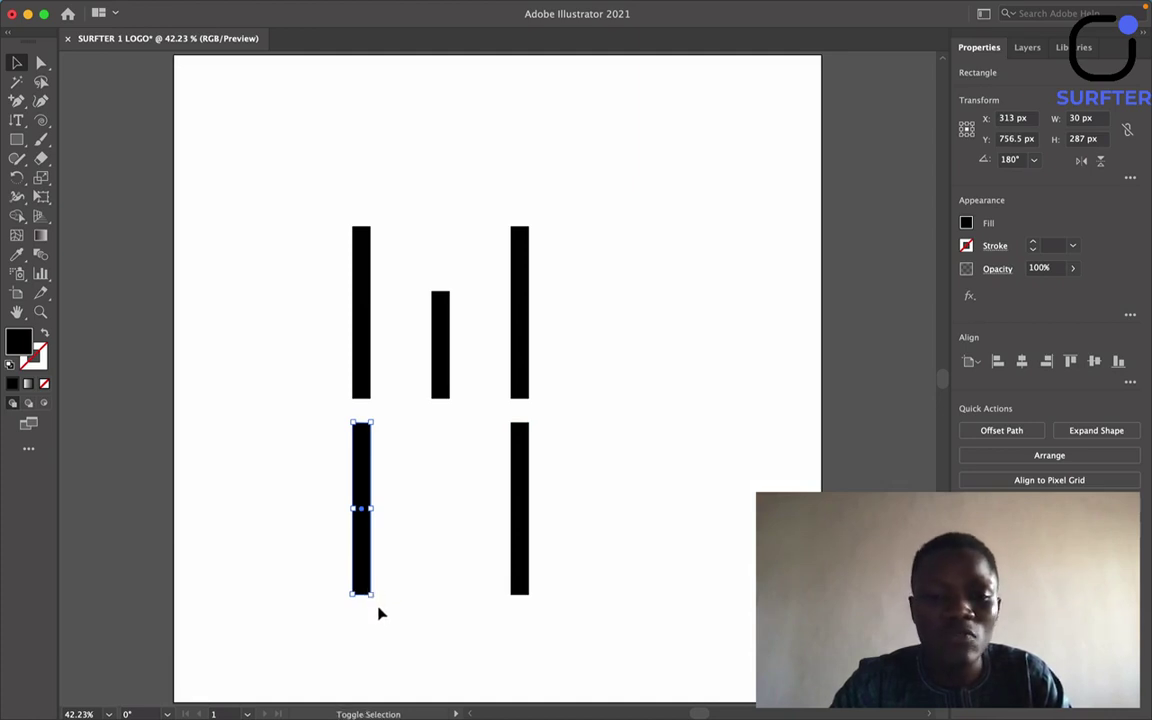
drag(374, 598, 626, 453)
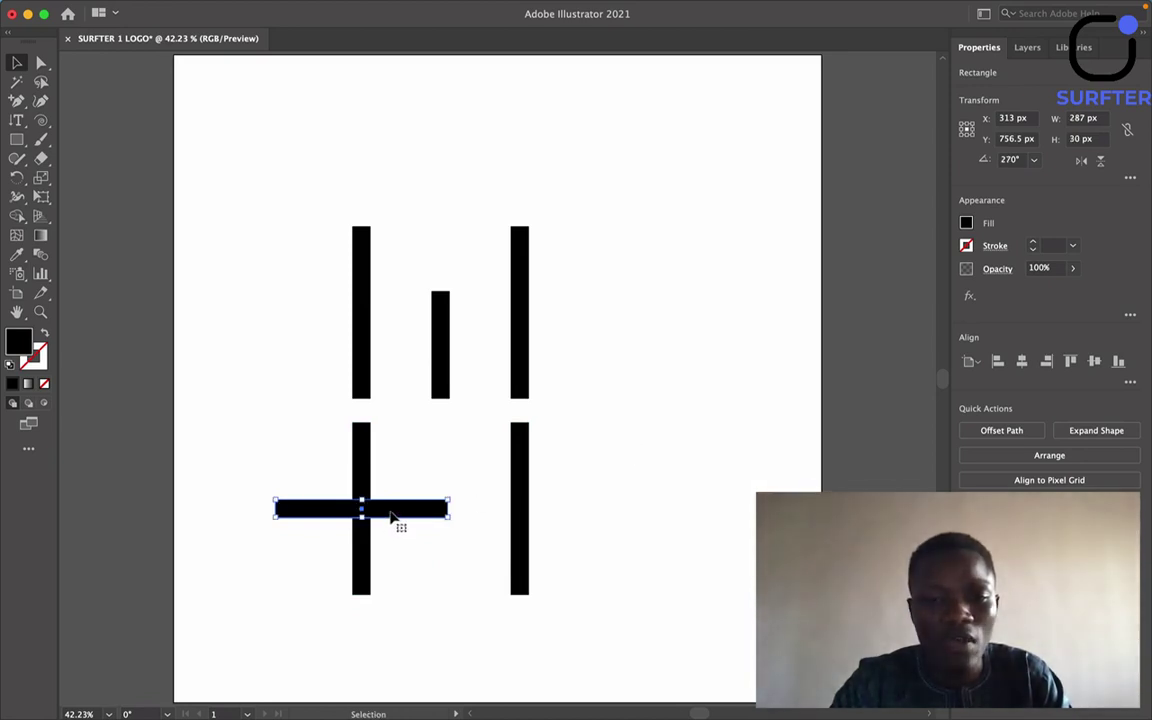
Place the horizontal bar across the upper ends of the two lower bars and deselect everything.
drag(391, 522, 467, 437)
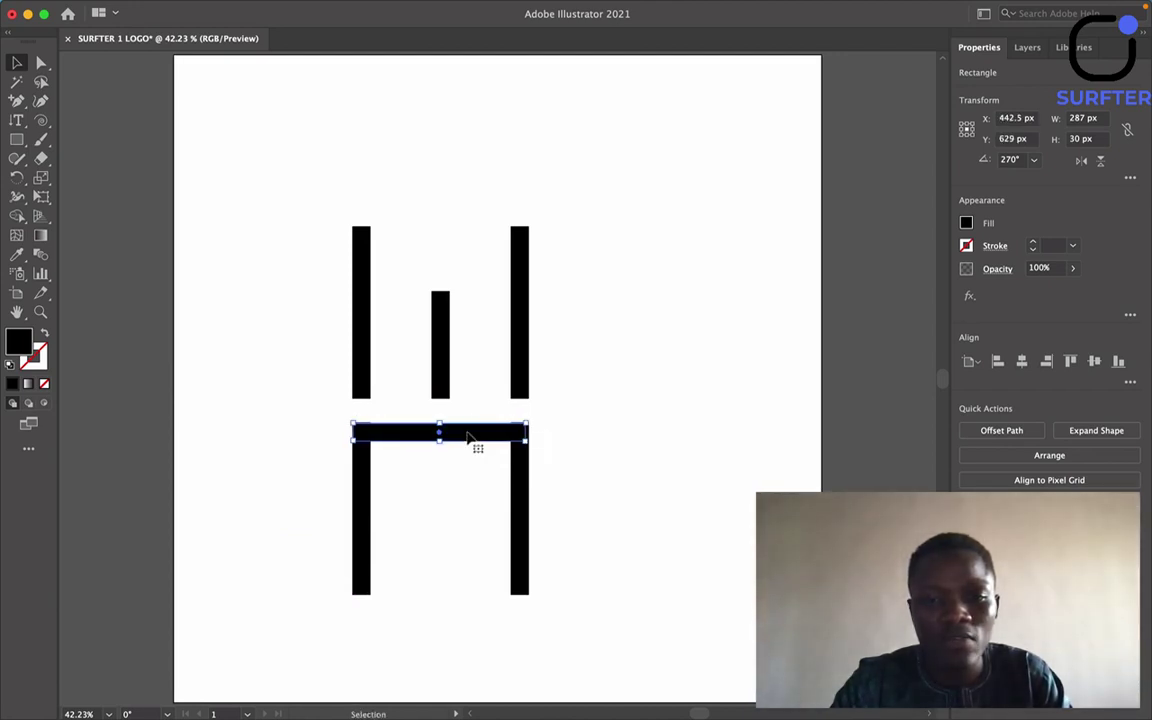
click(597, 507)
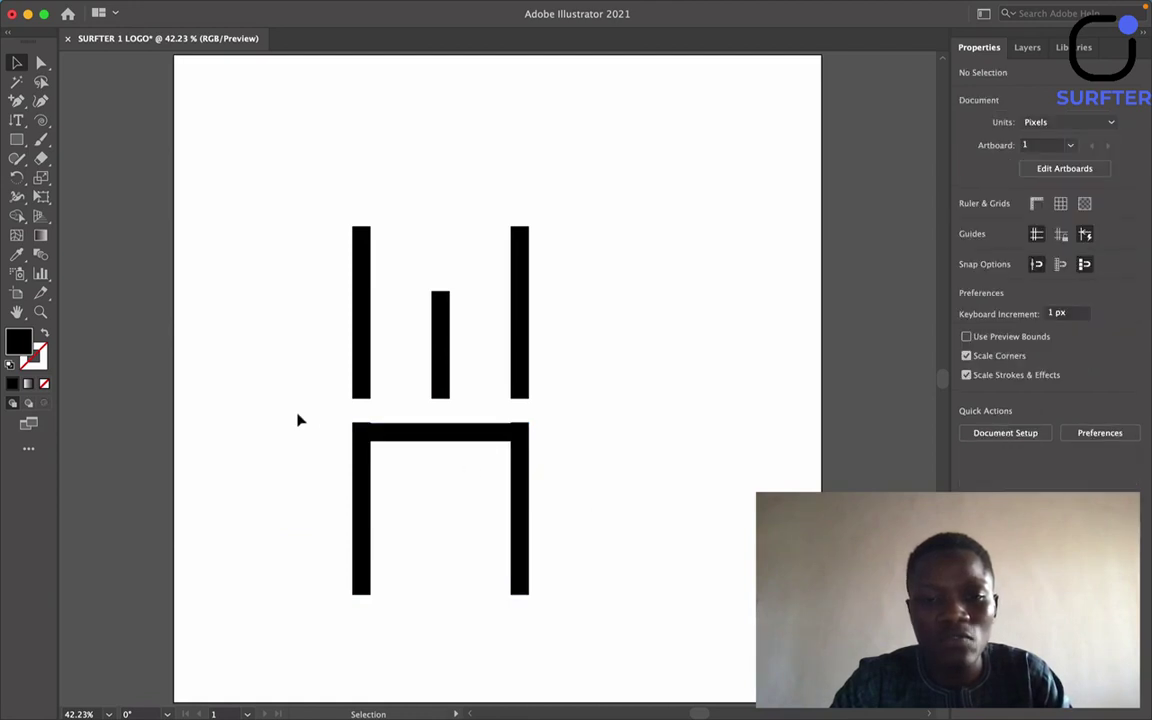
drag(320, 431, 630, 494)
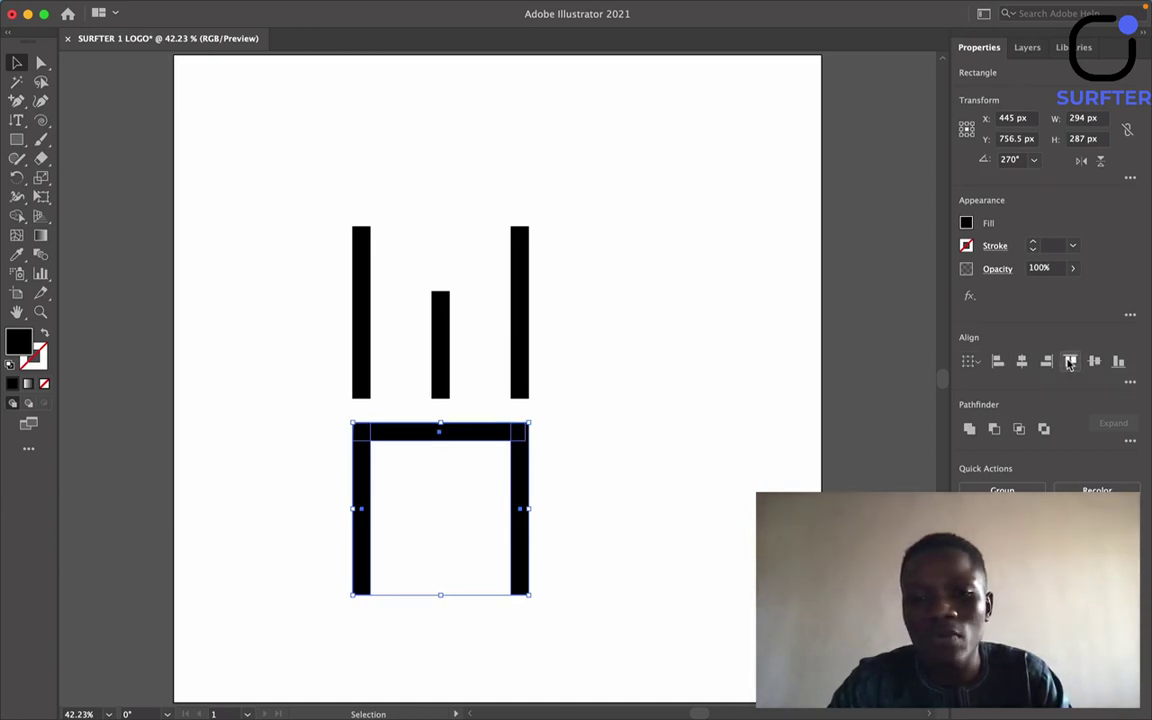
click(740, 462)
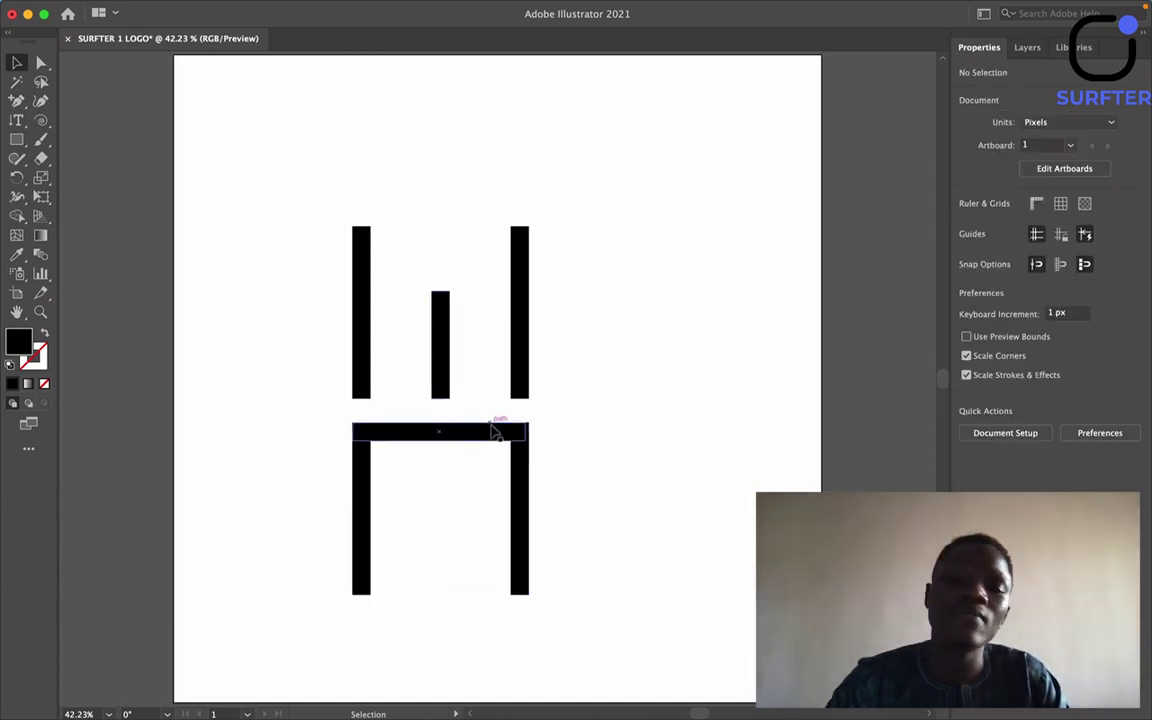
Select all six bars and rotate the whole arrangement 90° clockwise.
drag(300, 317, 563, 355)
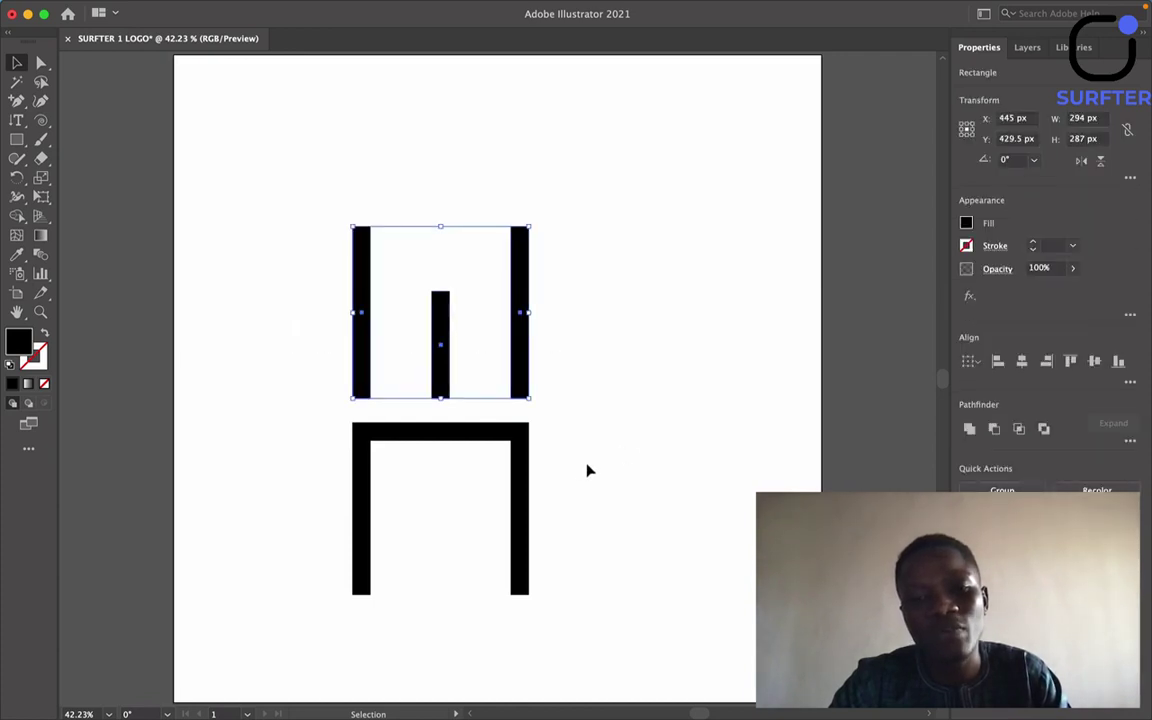
click(588, 470)
drag(293, 330, 581, 532)
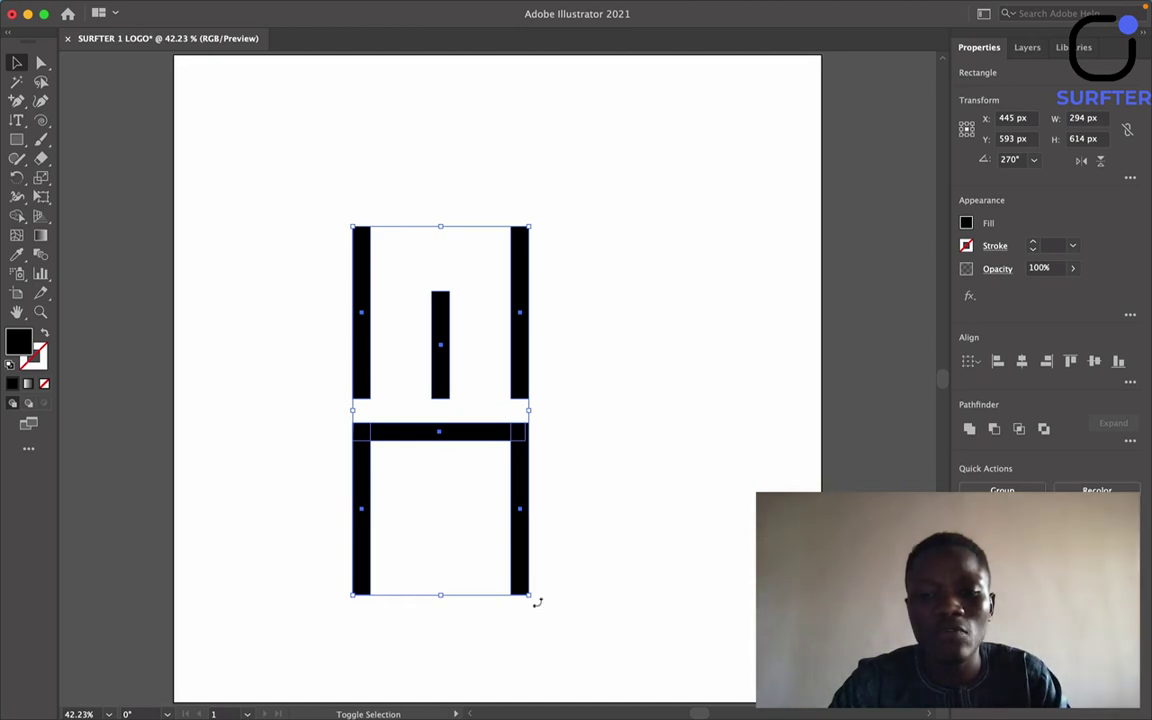
drag(535, 602, 321, 442)
click(225, 347)
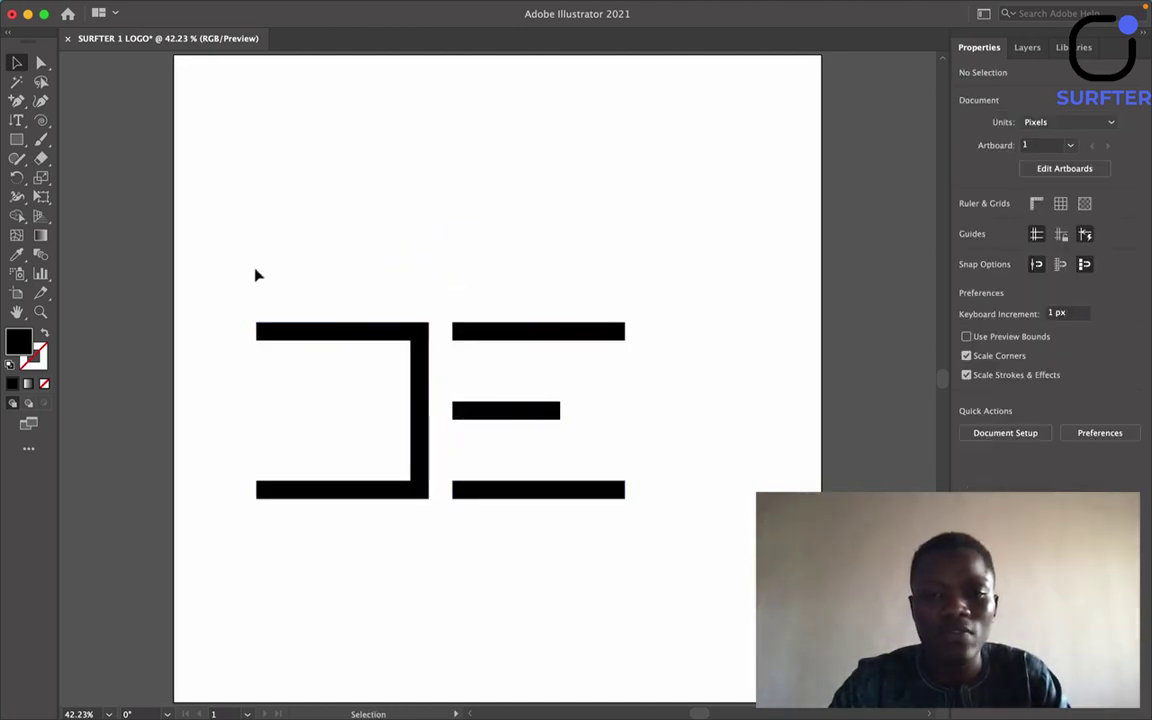
Scale the whole bar logo down proportionally to about 230 by 110 px near the artboard's middle.
drag(242, 267, 640, 505)
drag(439, 325, 491, 326)
click(520, 531)
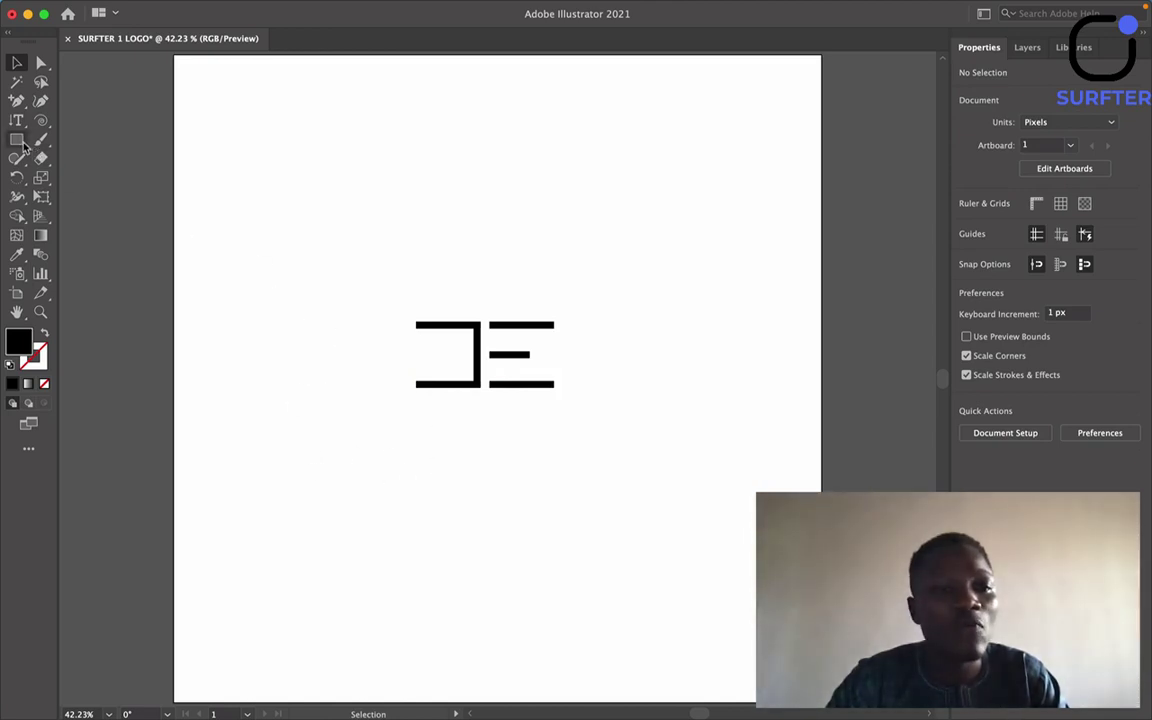
Draw a black square of about 261 px at the artboard's lower left and round its corners.
key(m)
drag(270, 476, 427, 631)
drag(281, 488, 298, 507)
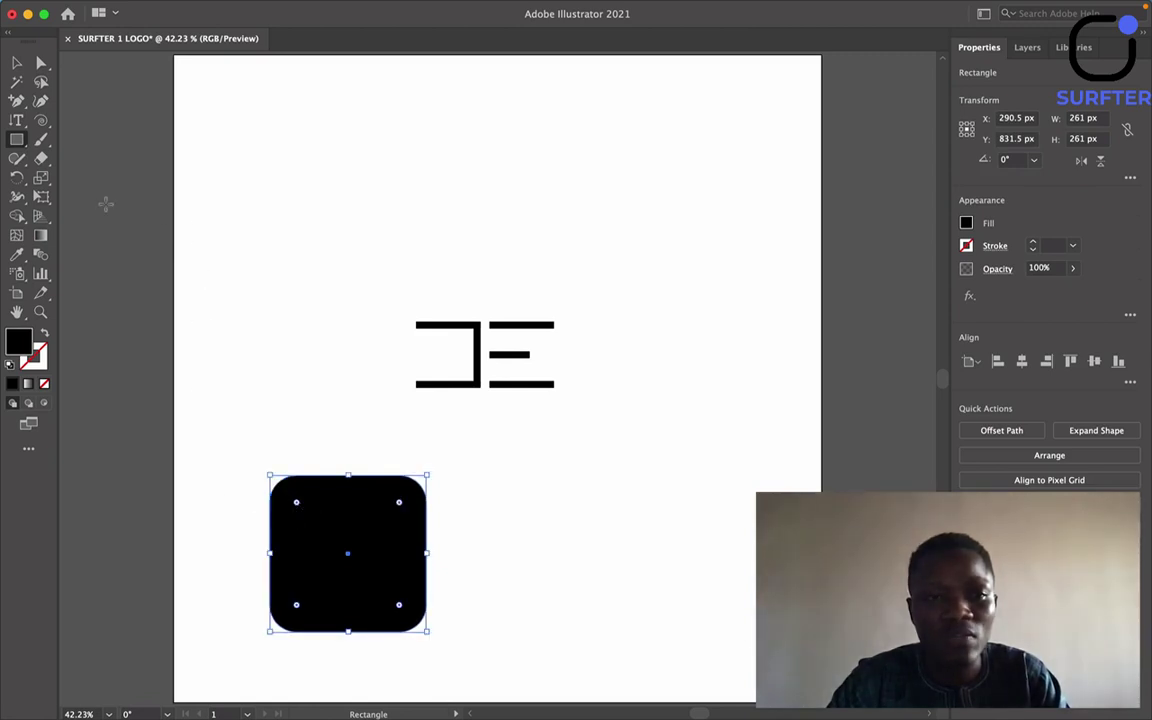
Move the bar logo onto the black rounded square and set its fill to white.
click(17, 64)
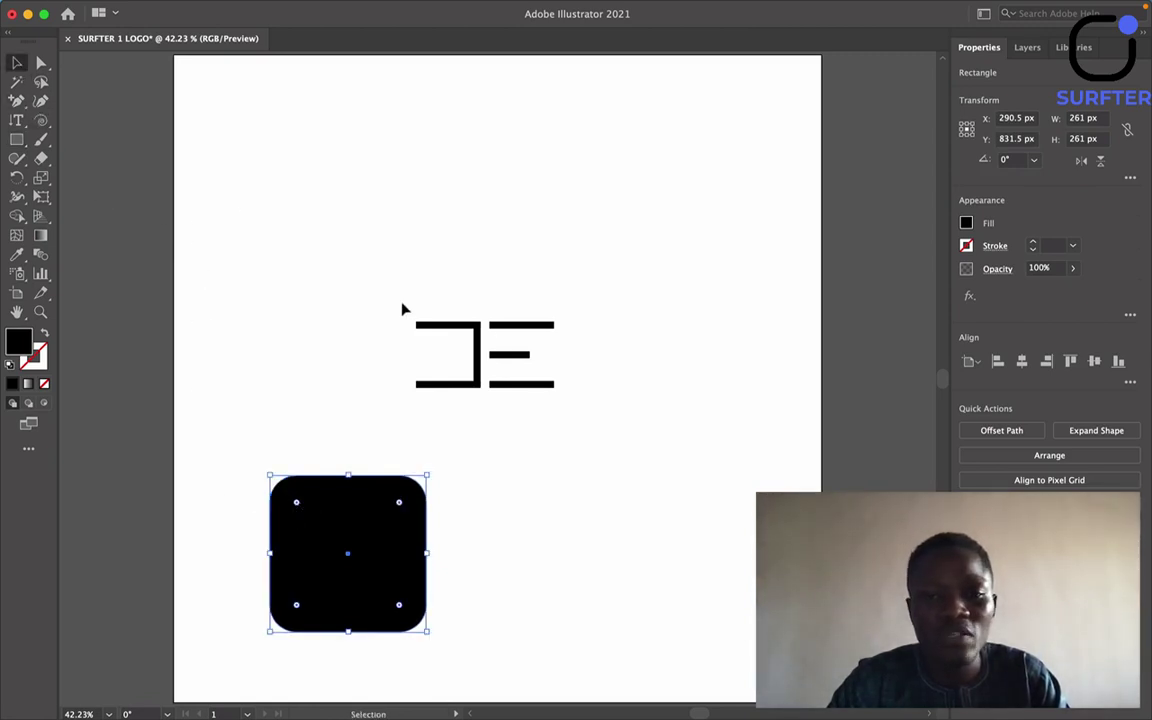
drag(386, 291, 576, 429)
drag(481, 337, 331, 557)
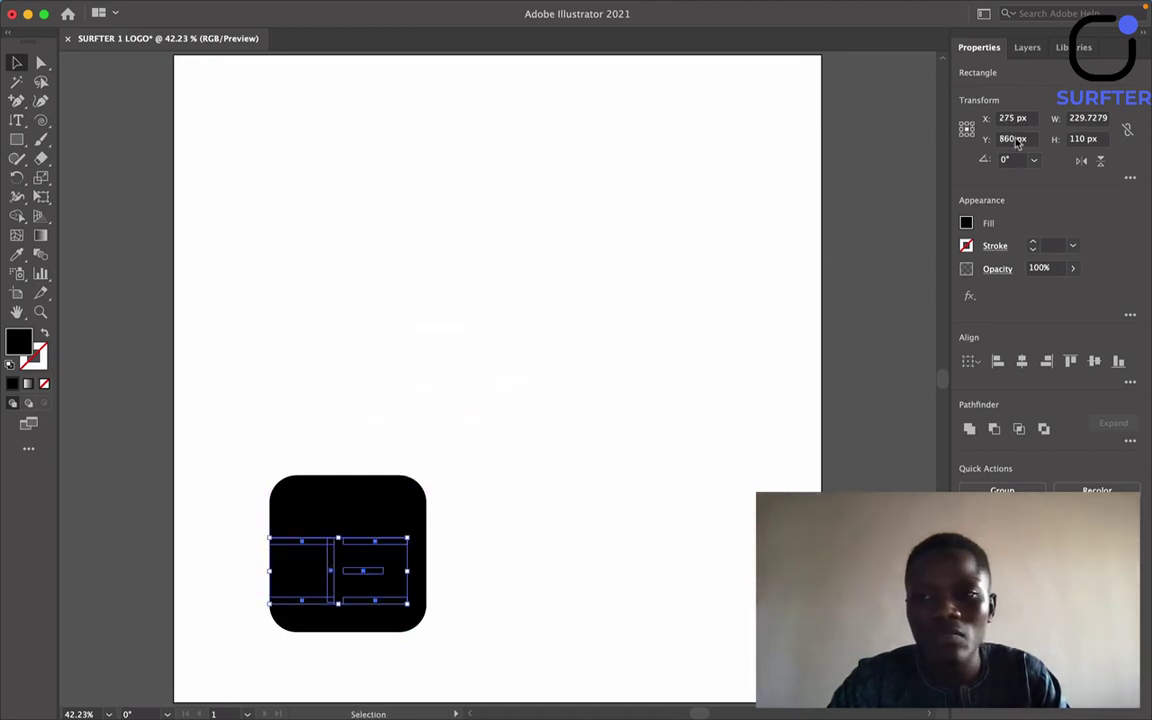
click(966, 223)
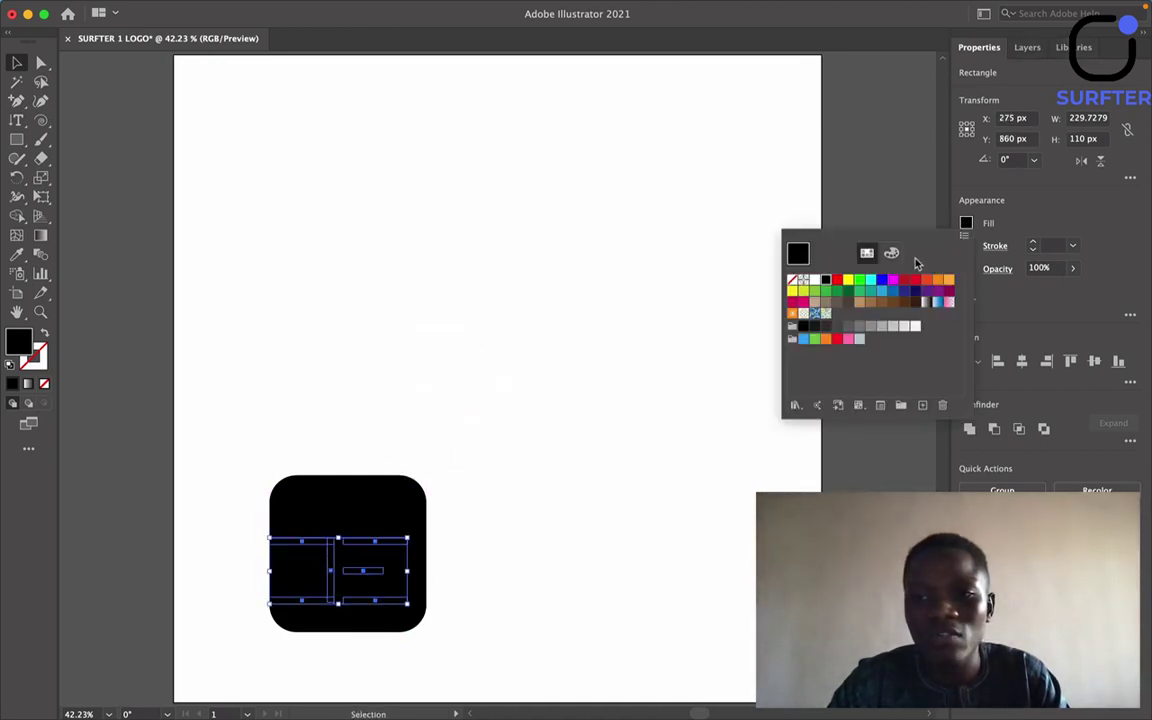
click(815, 280)
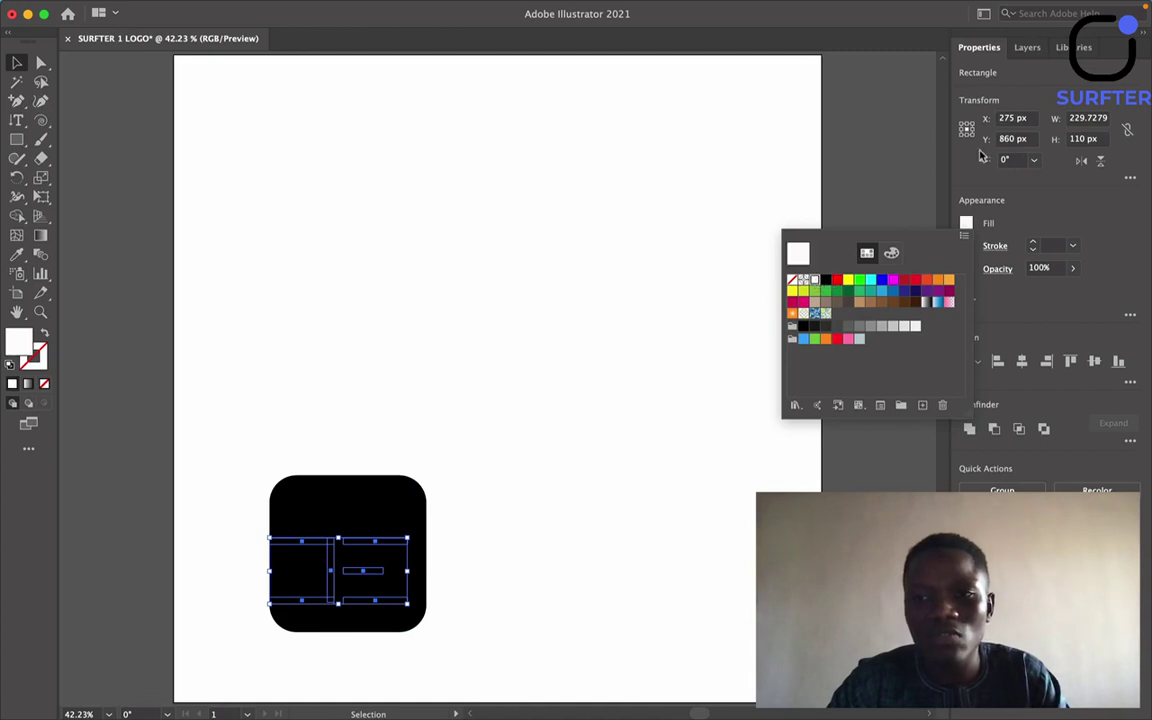
Place the rounded square beneath the white bars in the stacking order and shift it about 8 px left.
click(1039, 52)
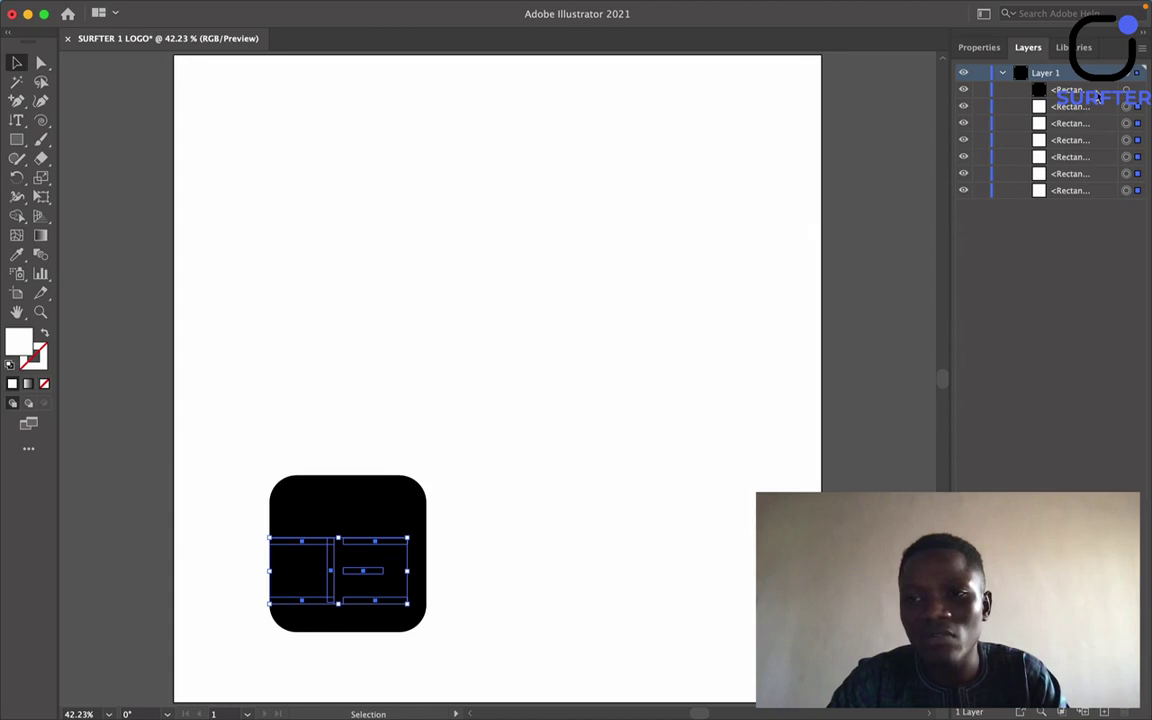
drag(1097, 93, 1089, 201)
click(982, 47)
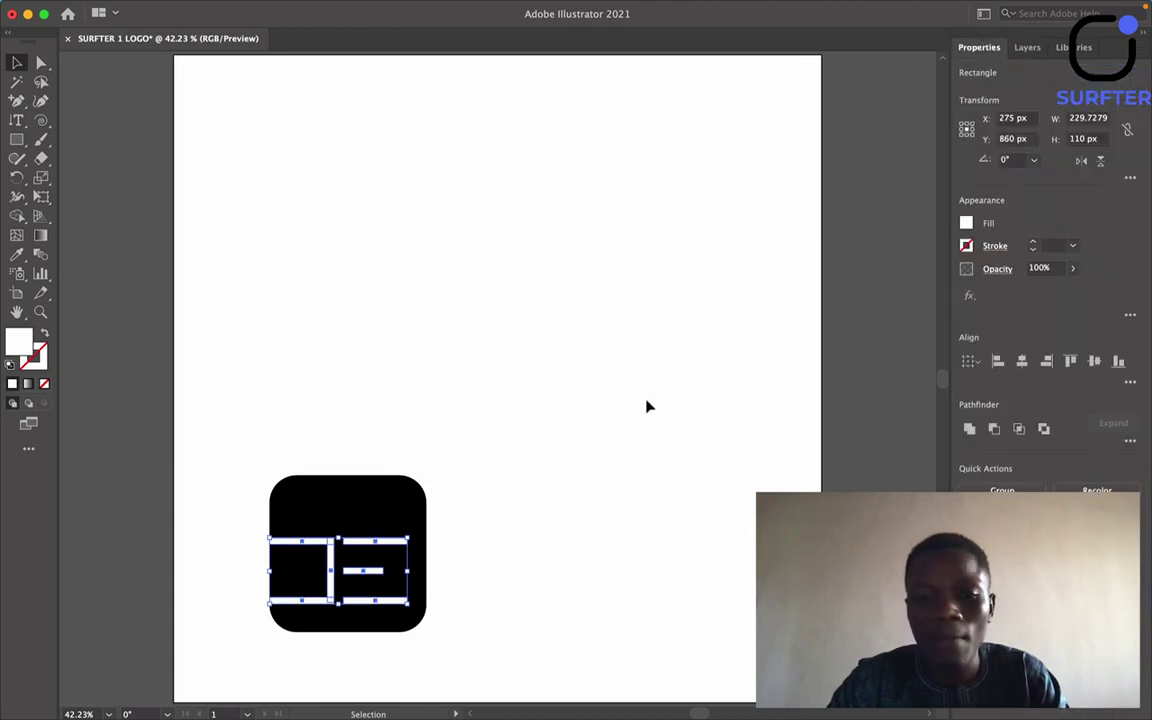
click(648, 404)
mouse_move(384, 505)
mouse_down()
mouse_move(371, 504)
mouse_move(382, 505)
mouse_up()
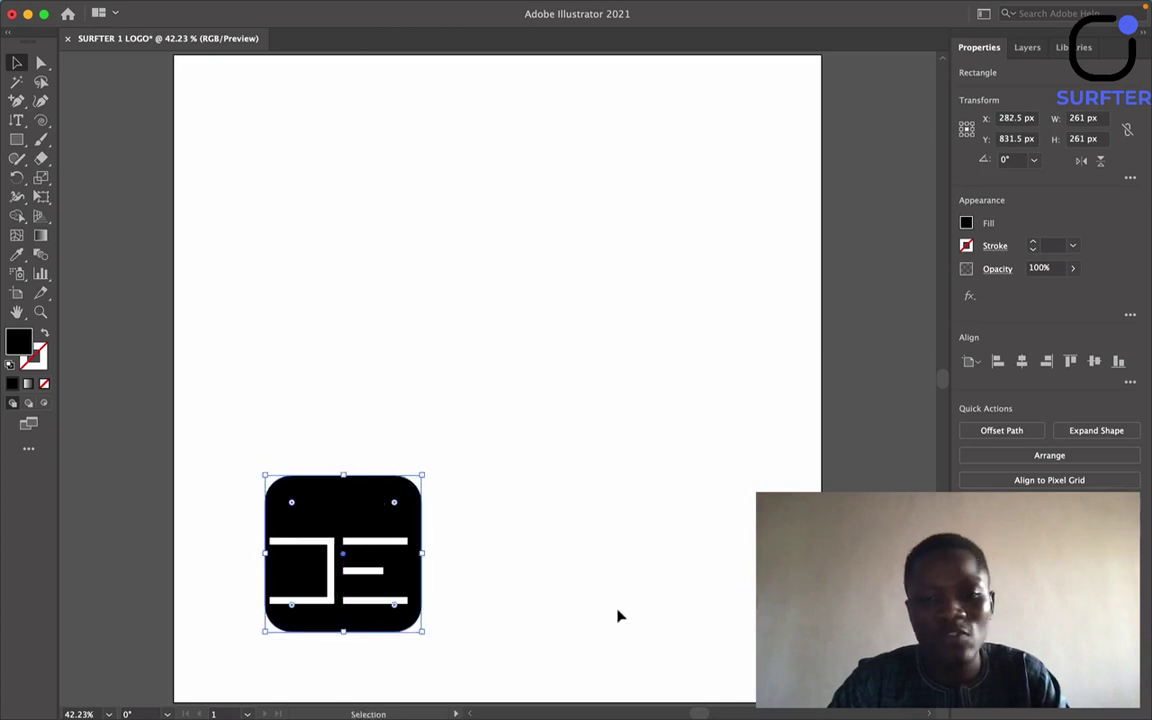
click(602, 609)
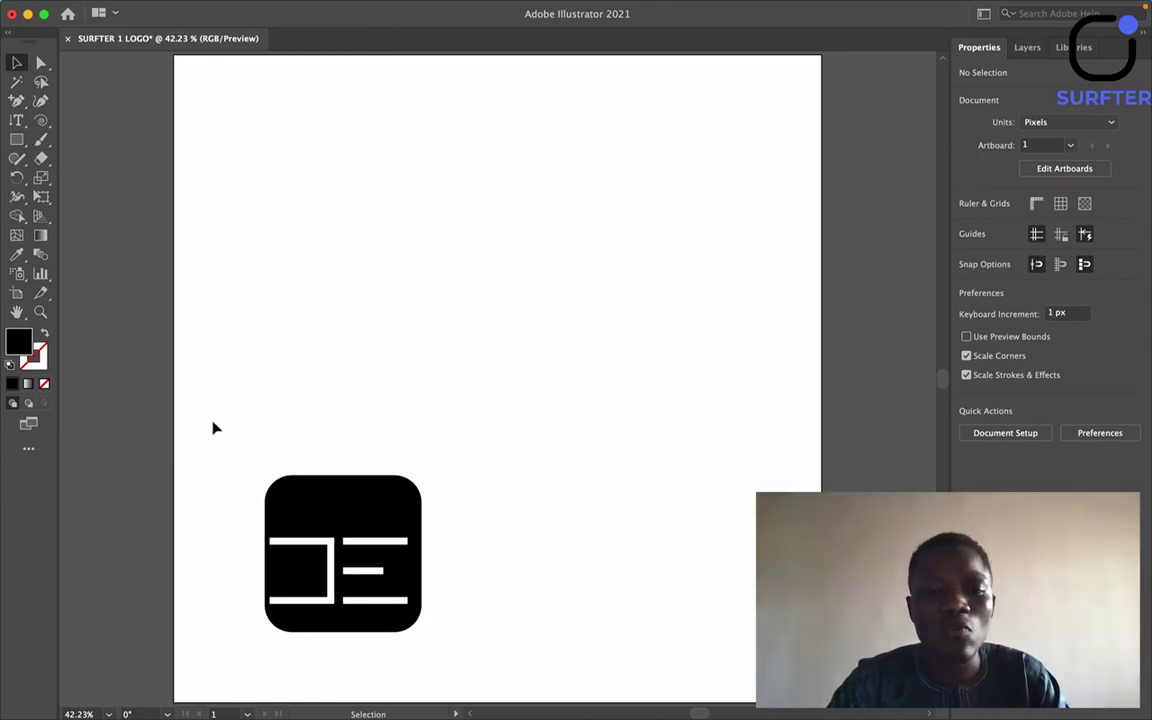
Delete all artwork, draw a black square of about 438 px right of the artboard's centre, and round its corners.
drag(211, 419, 522, 635)
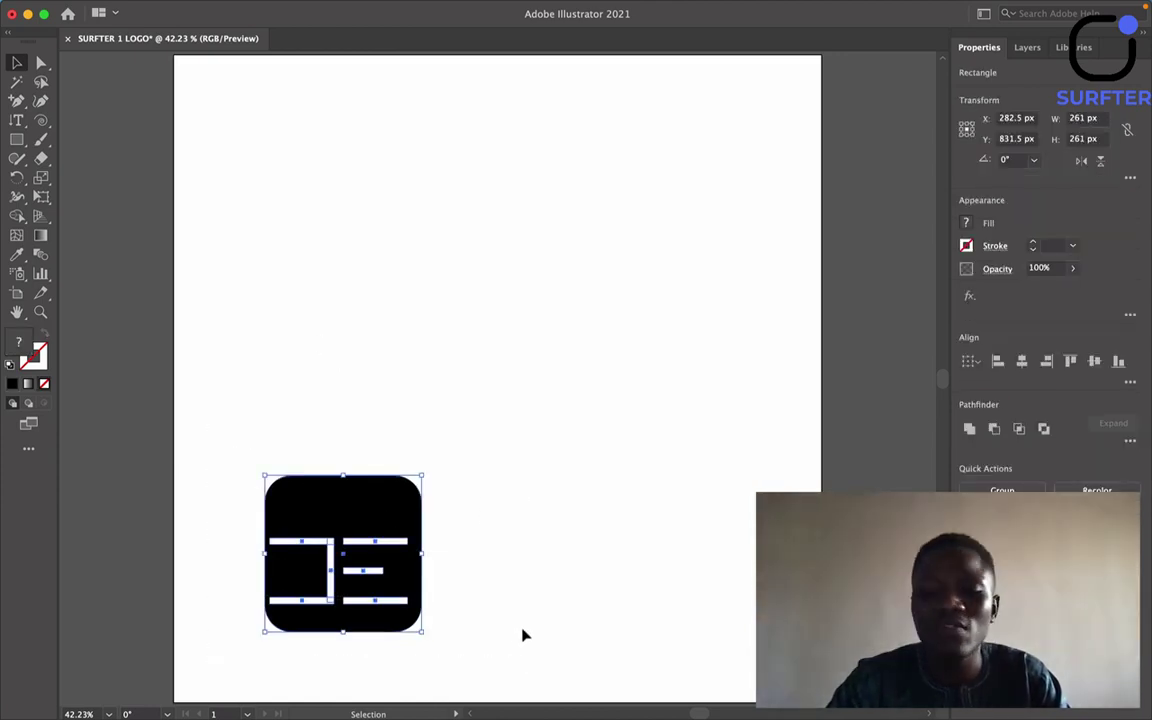
key(Delete)
click(16, 139)
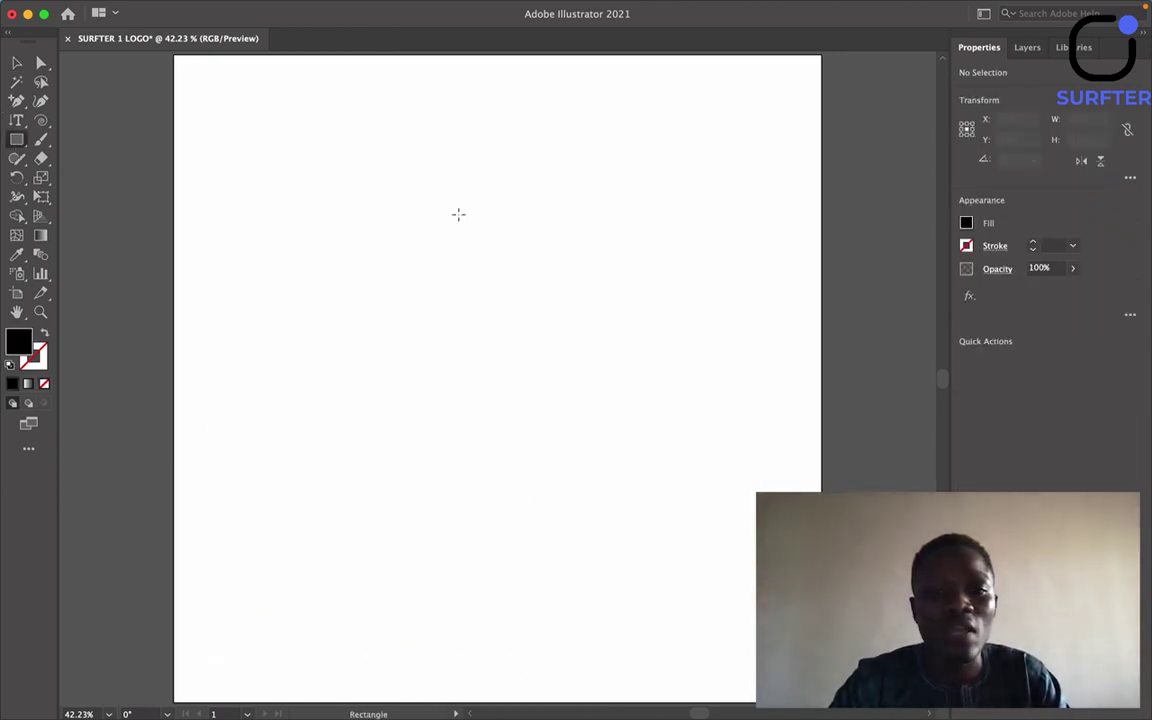
drag(458, 213, 722, 477)
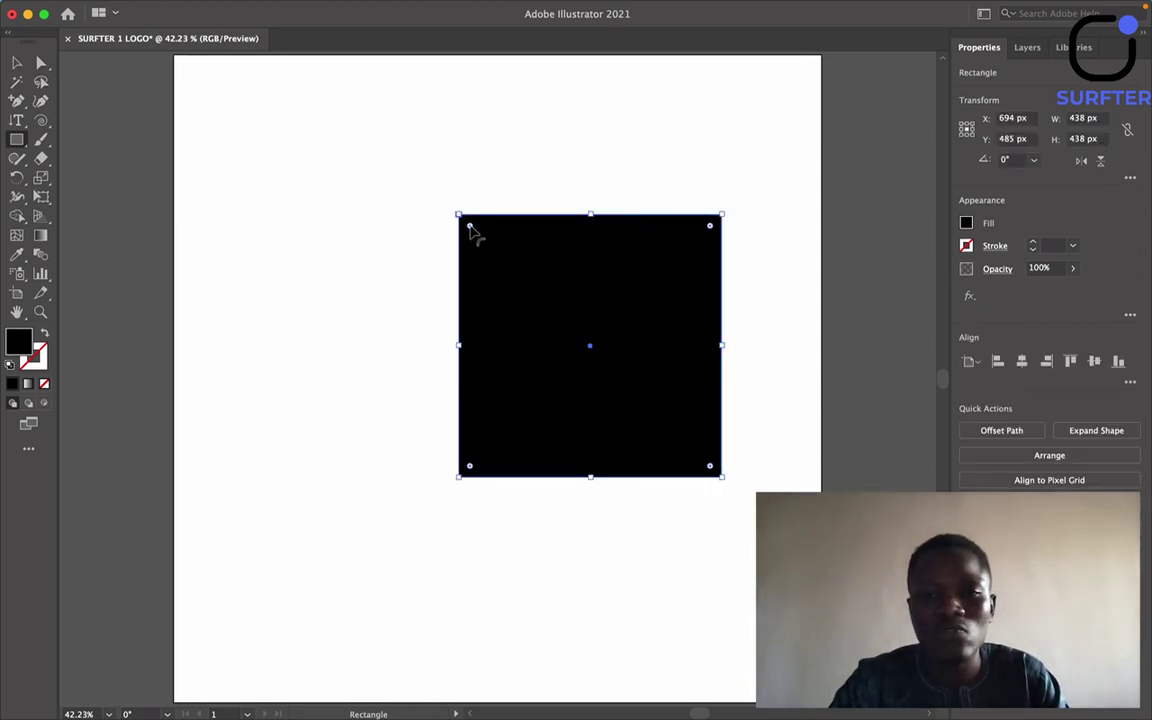
drag(470, 227, 511, 255)
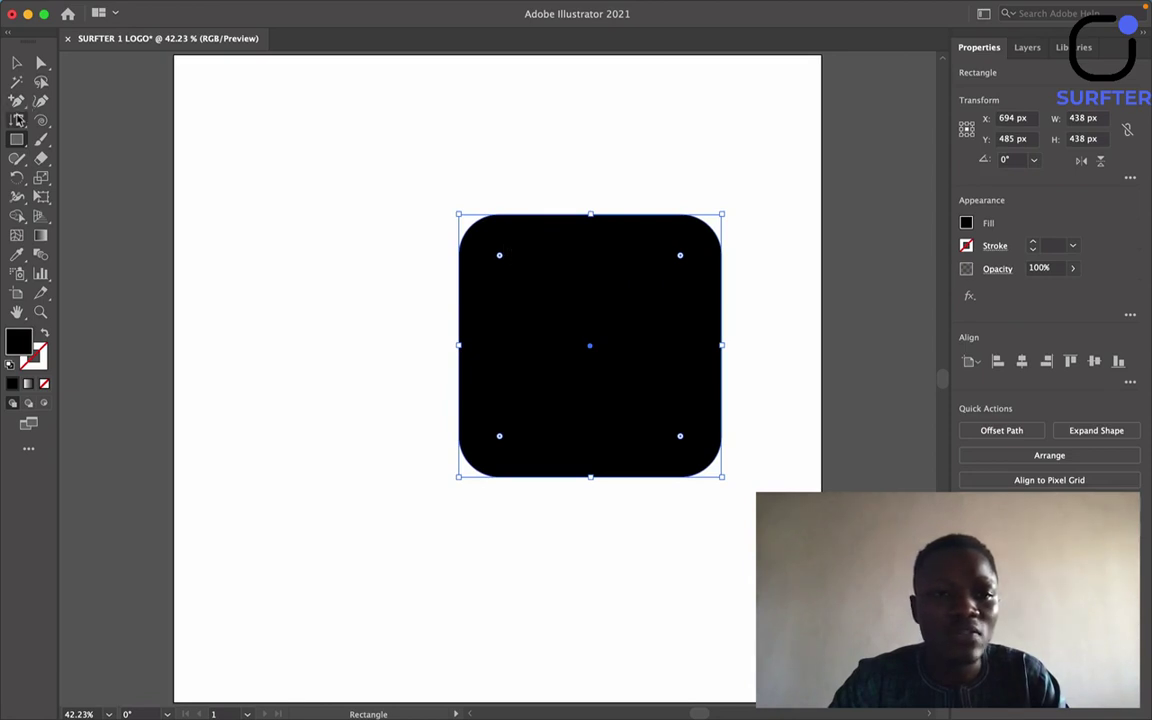
Add a single-letter horizontal text object in 12 pt Myriad Pro left of the rounded square, dismissing the Magic Wand options.
drag(17, 120, 80, 118)
click(252, 335)
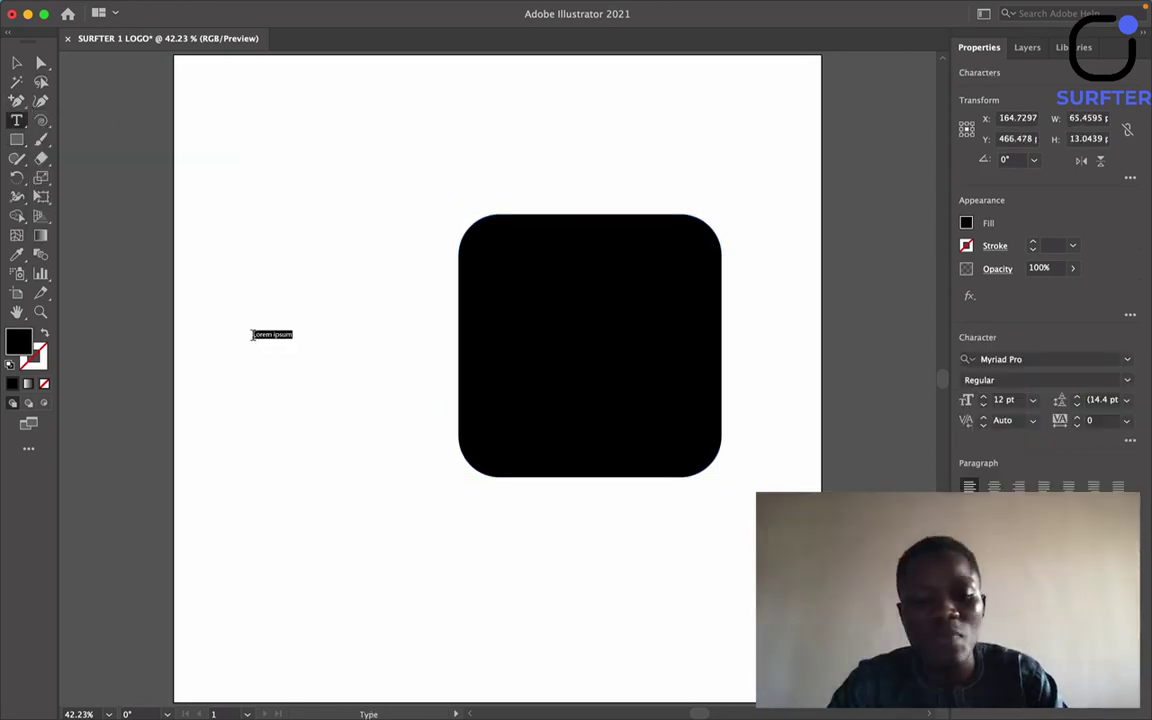
key(BackSpace)
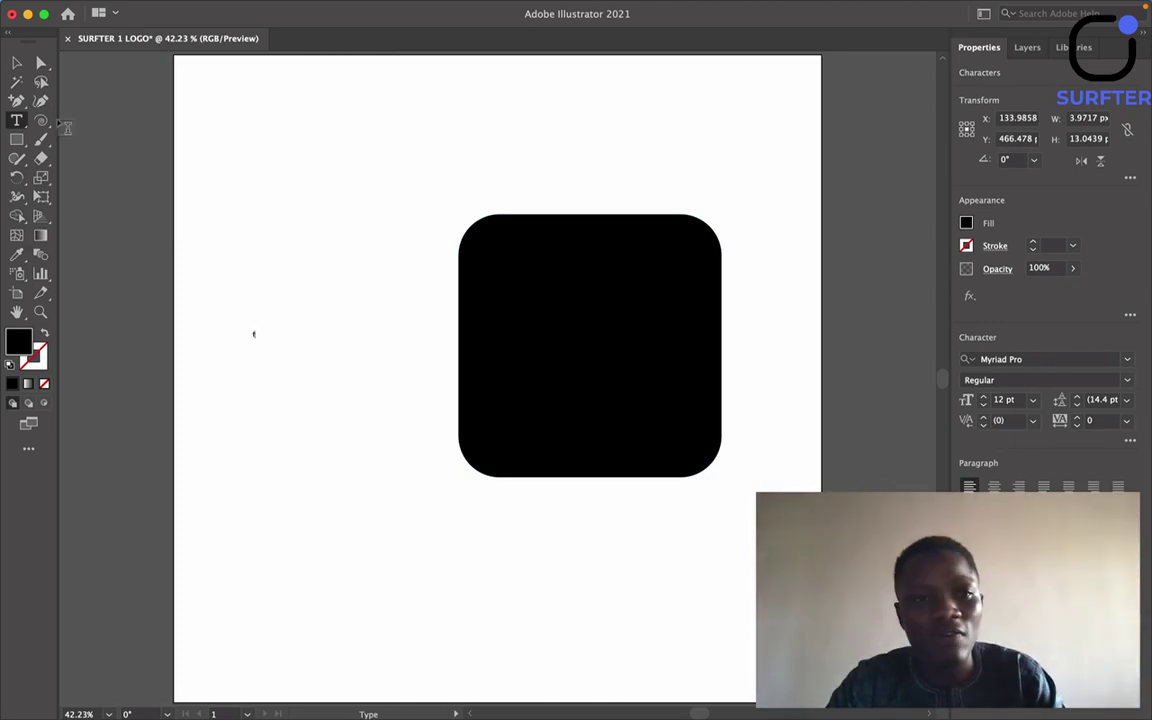
double_click(17, 82)
click(16, 64)
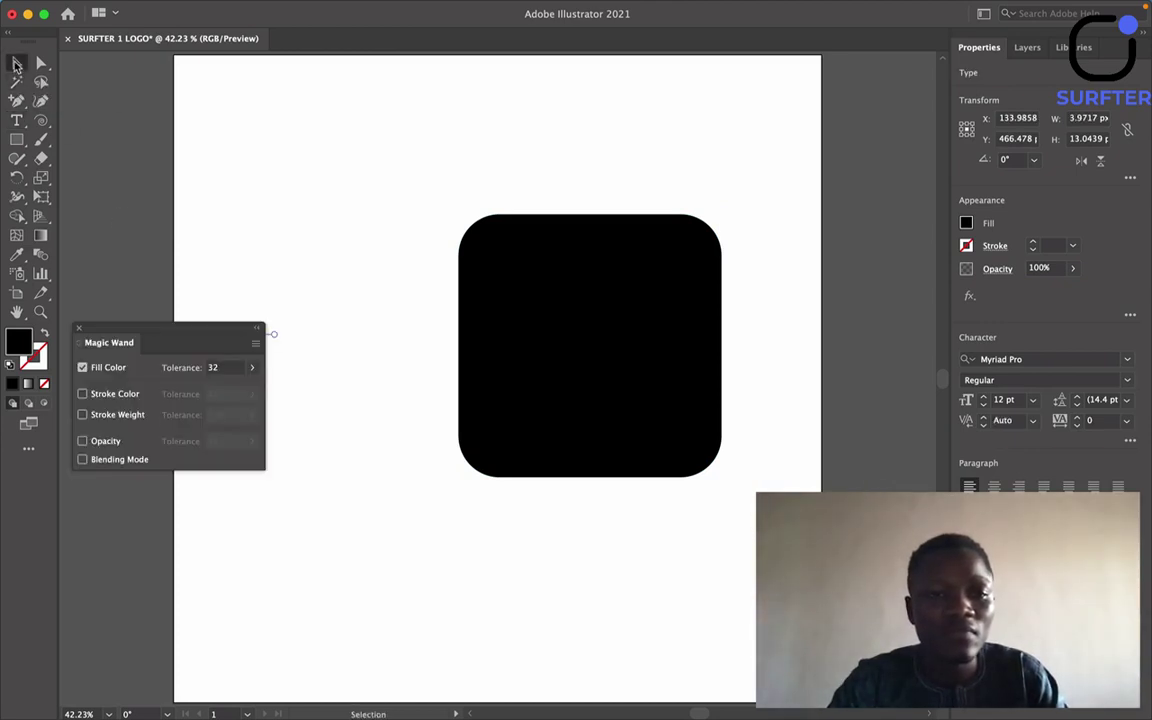
click(79, 330)
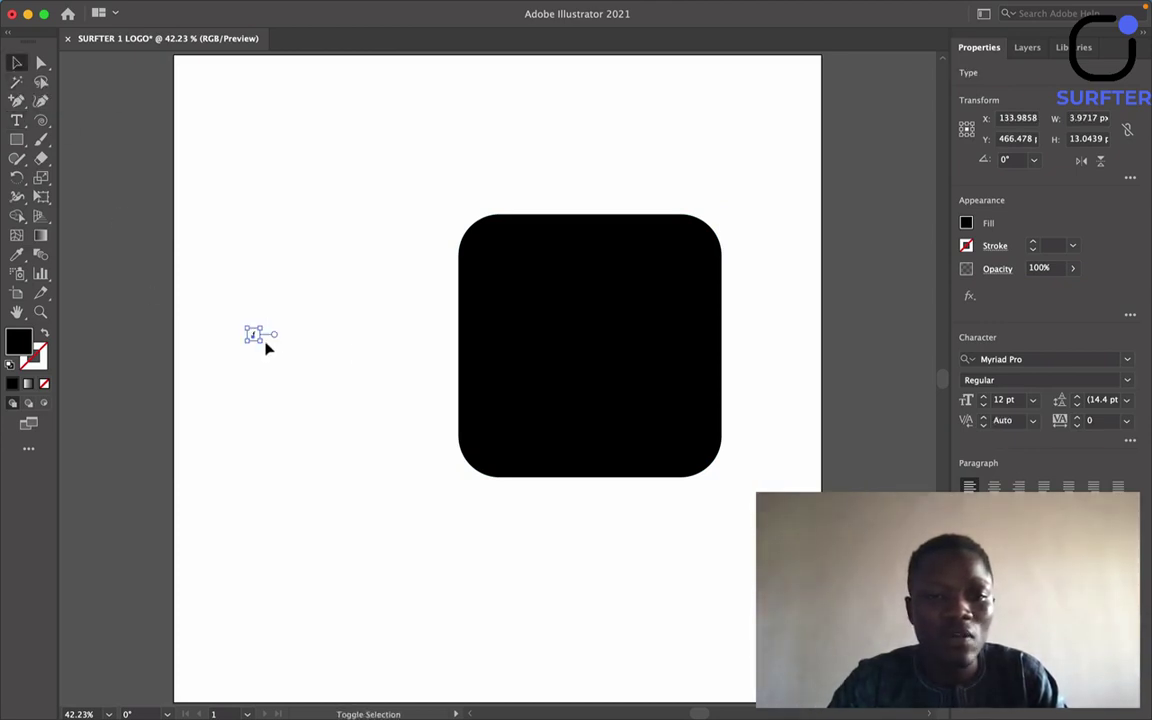
Enlarge the letter f to about 271 pt, then browse the font list and set its font to Cocogoose Regular.
drag(262, 342, 308, 507)
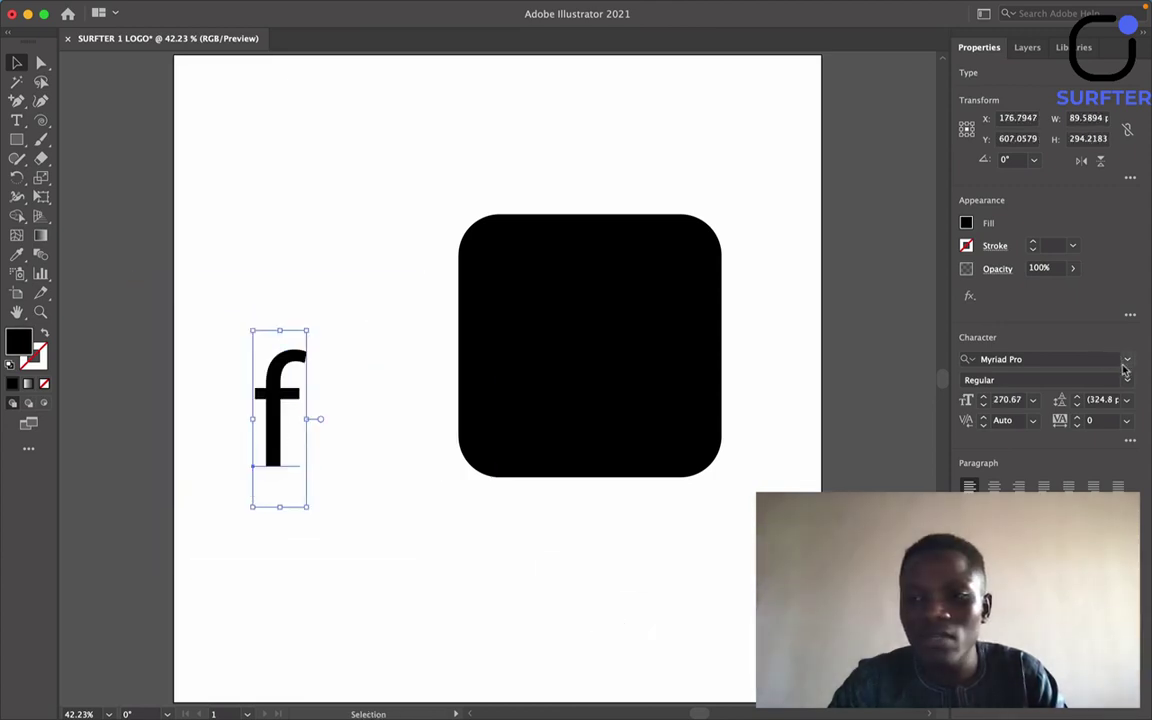
click(1126, 359)
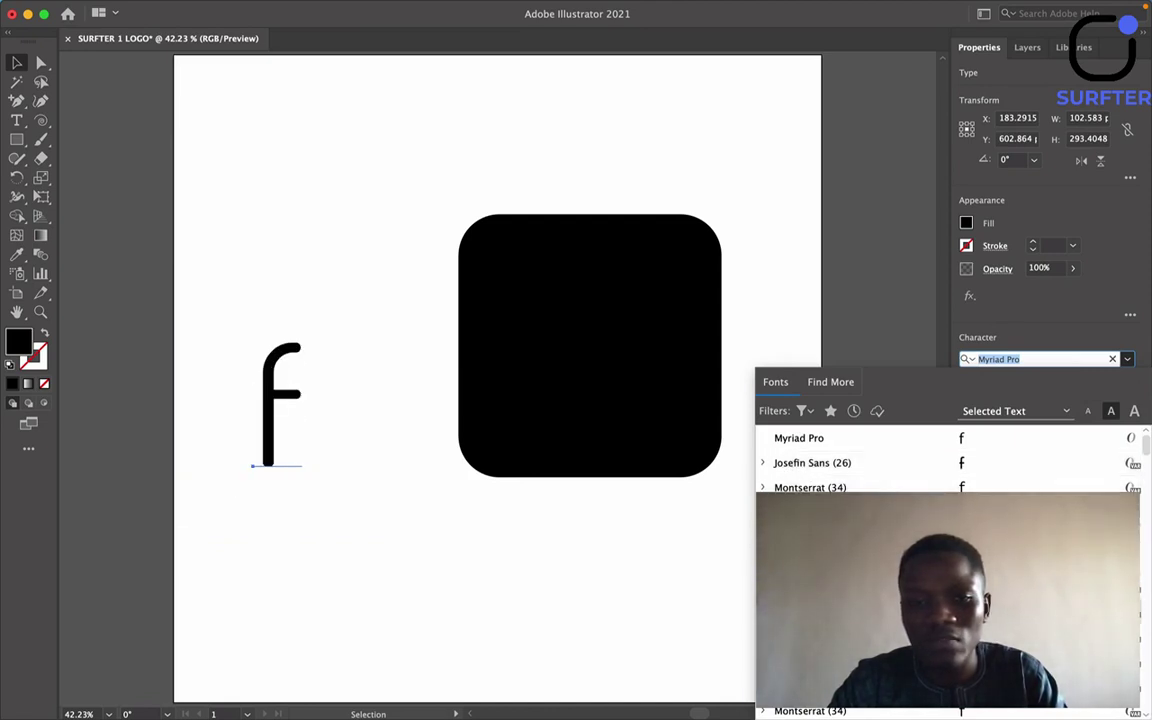
scroll(787, 463, down, 3)
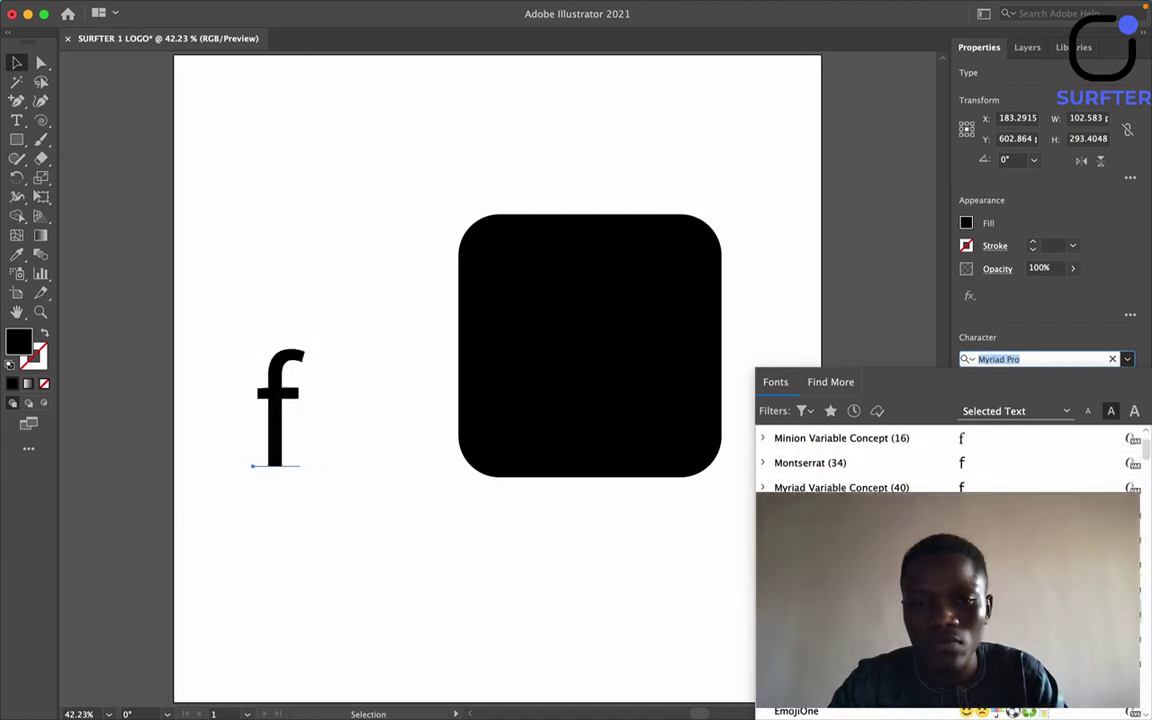
scroll(850, 487, down, 5)
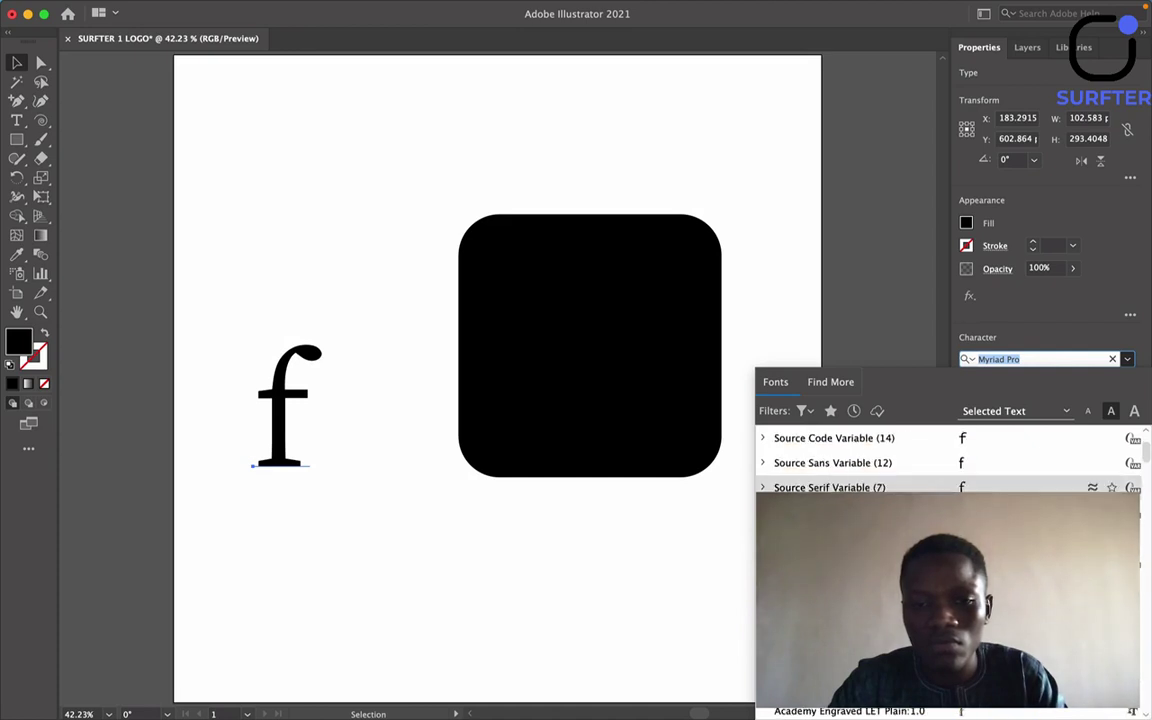
scroll(900, 450, up, 20)
scroll(900, 450, down, 2)
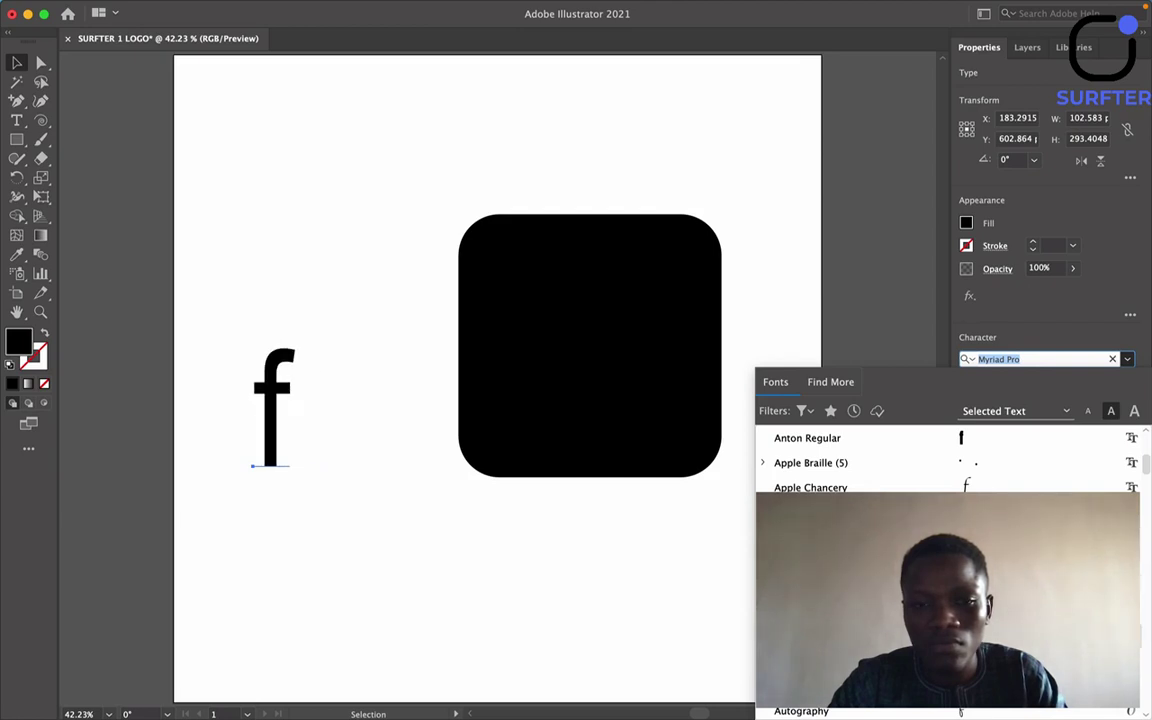
scroll(950, 460, down, 5)
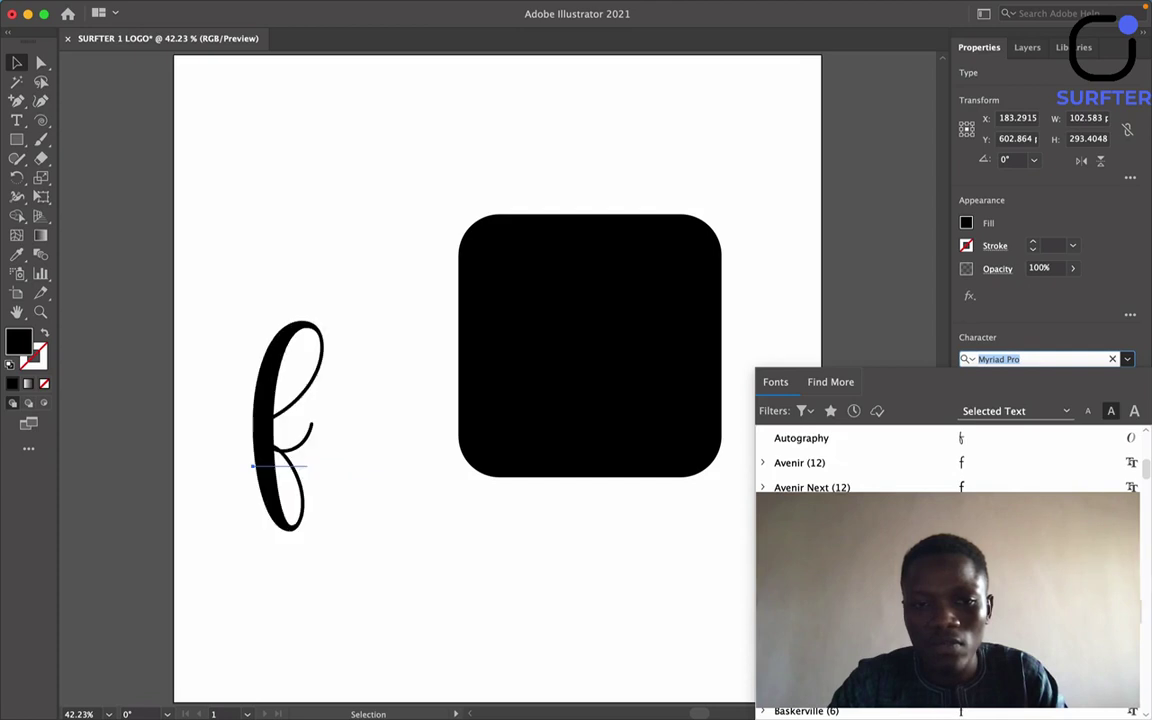
scroll(950, 460, down, 3)
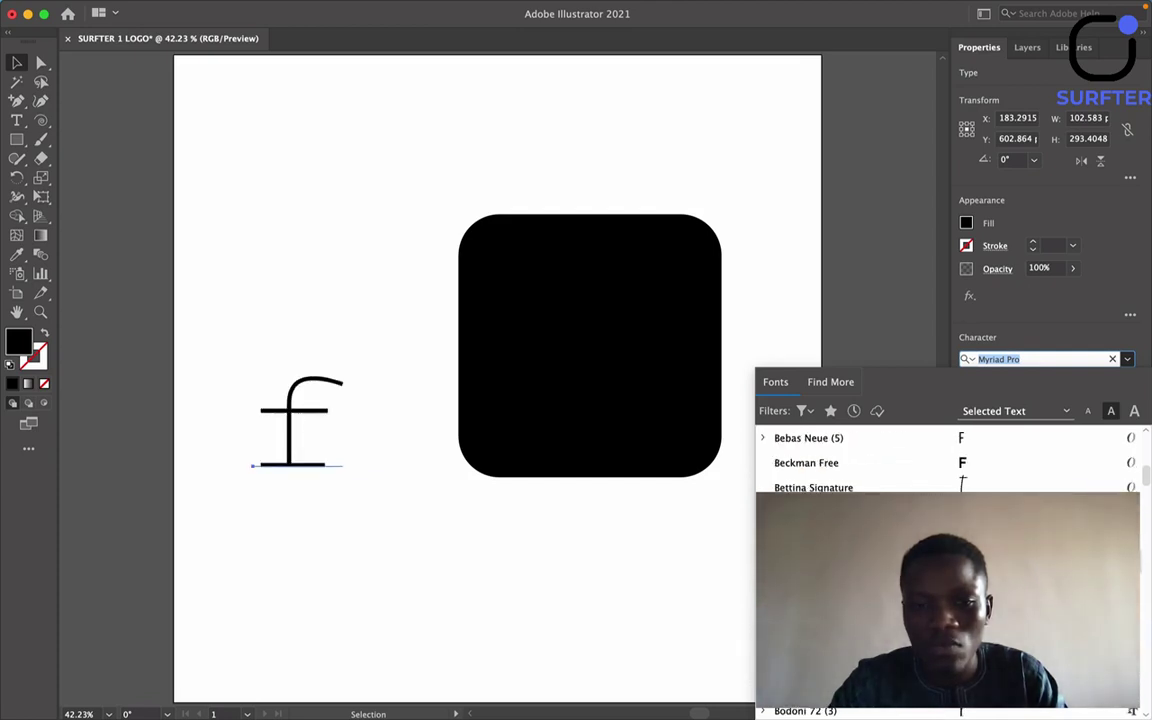
scroll(950, 460, down, 4)
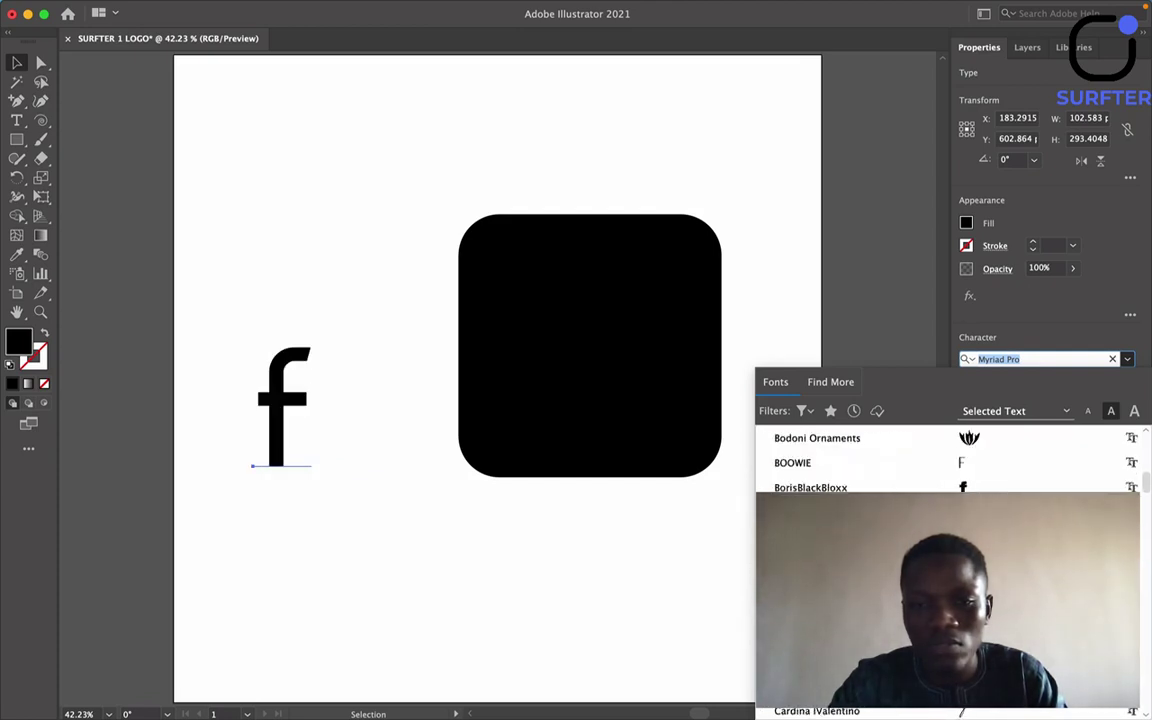
scroll(950, 460, down, 4)
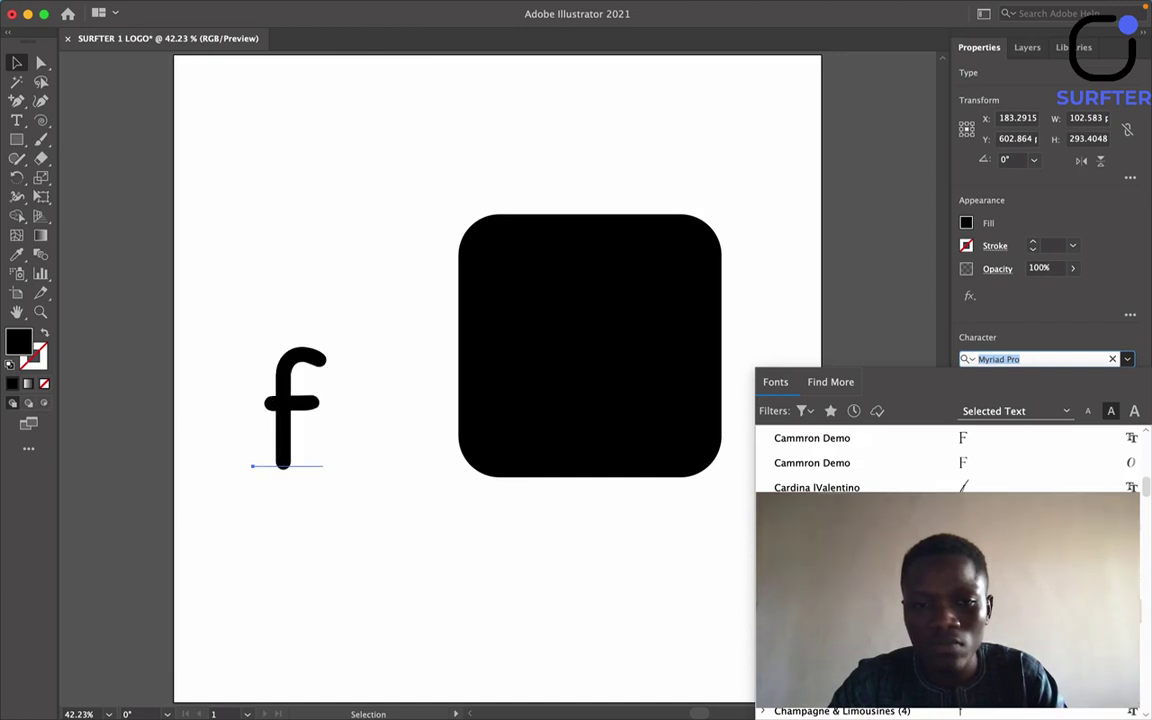
scroll(950, 460, down, 4)
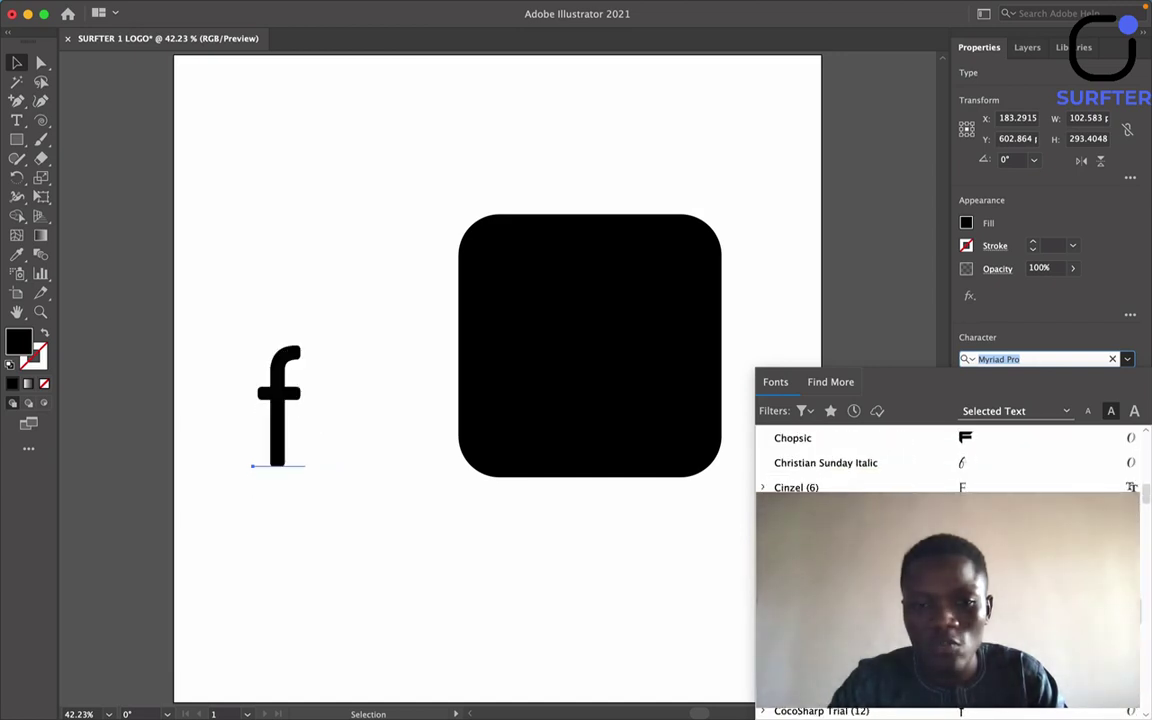
scroll(950, 460, up, 2)
scroll(950, 460, down, 3)
scroll(950, 460, down, 1)
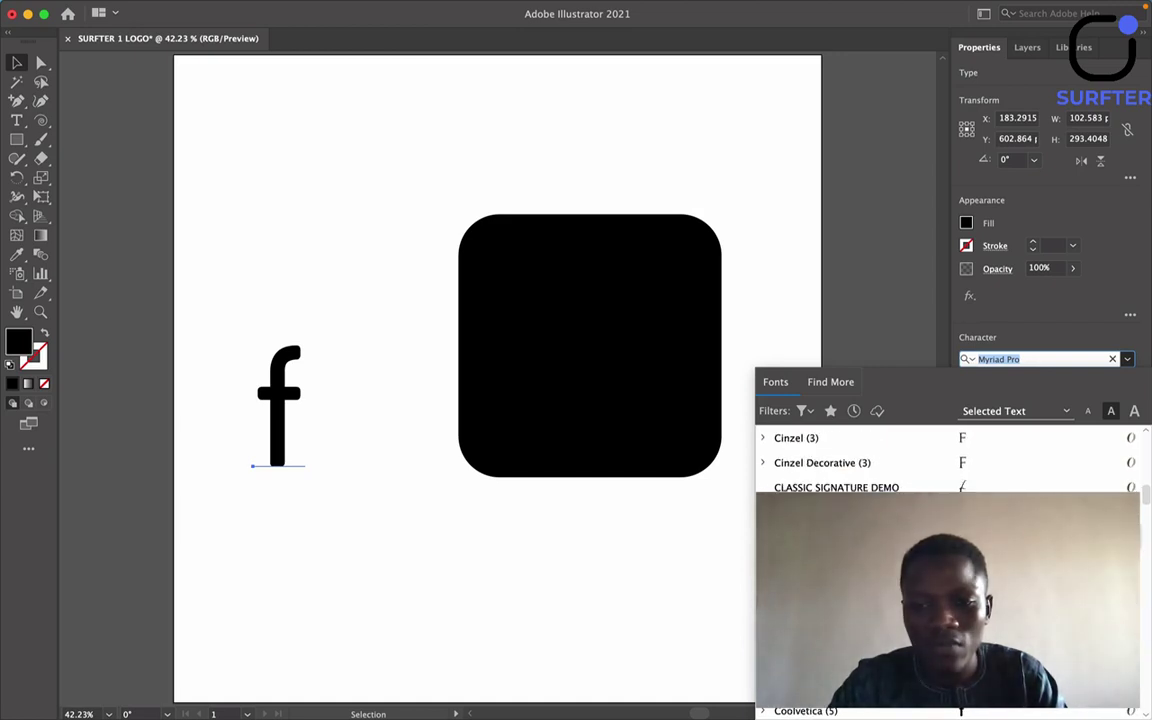
key(Return)
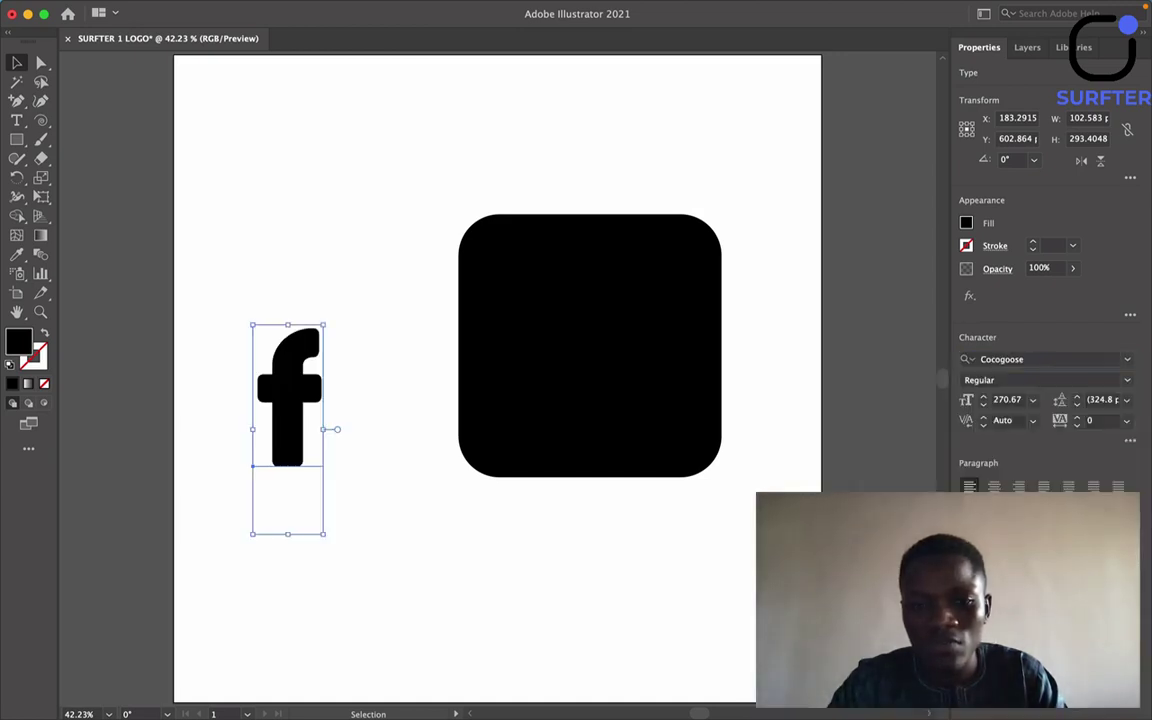
click(519, 589)
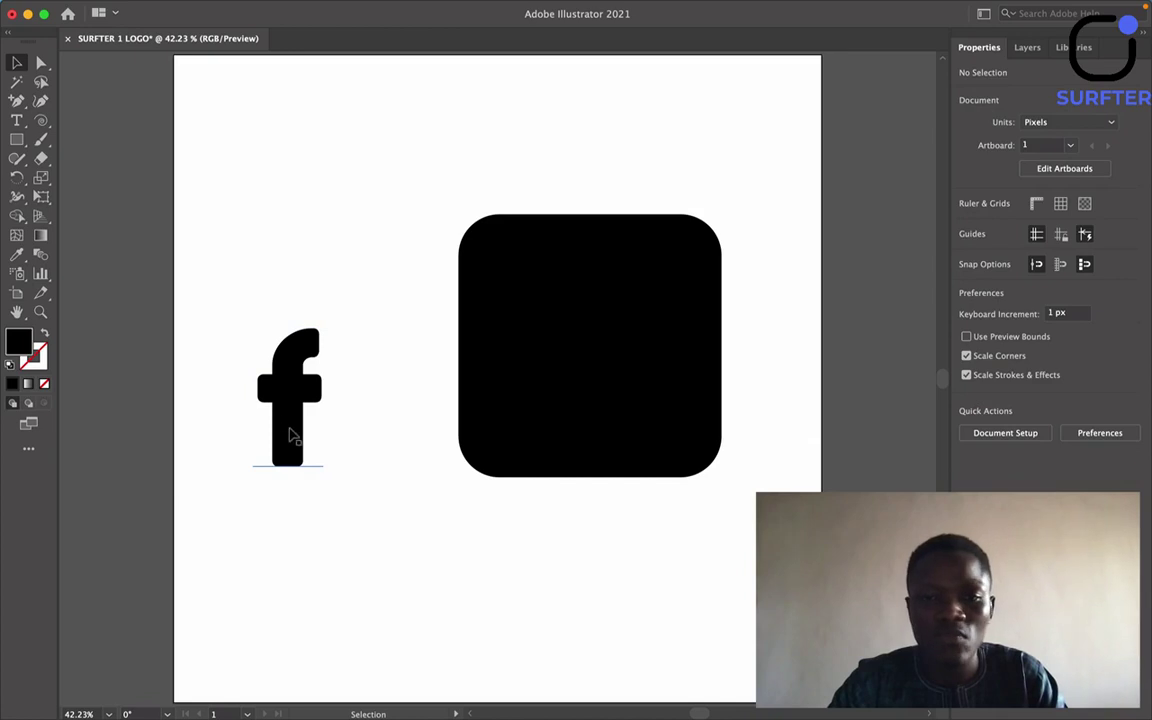
Change the rounded square's fill from the blue swatch to the darker custom blue 0f0fb2.
click(290, 435)
drag(406, 206, 705, 375)
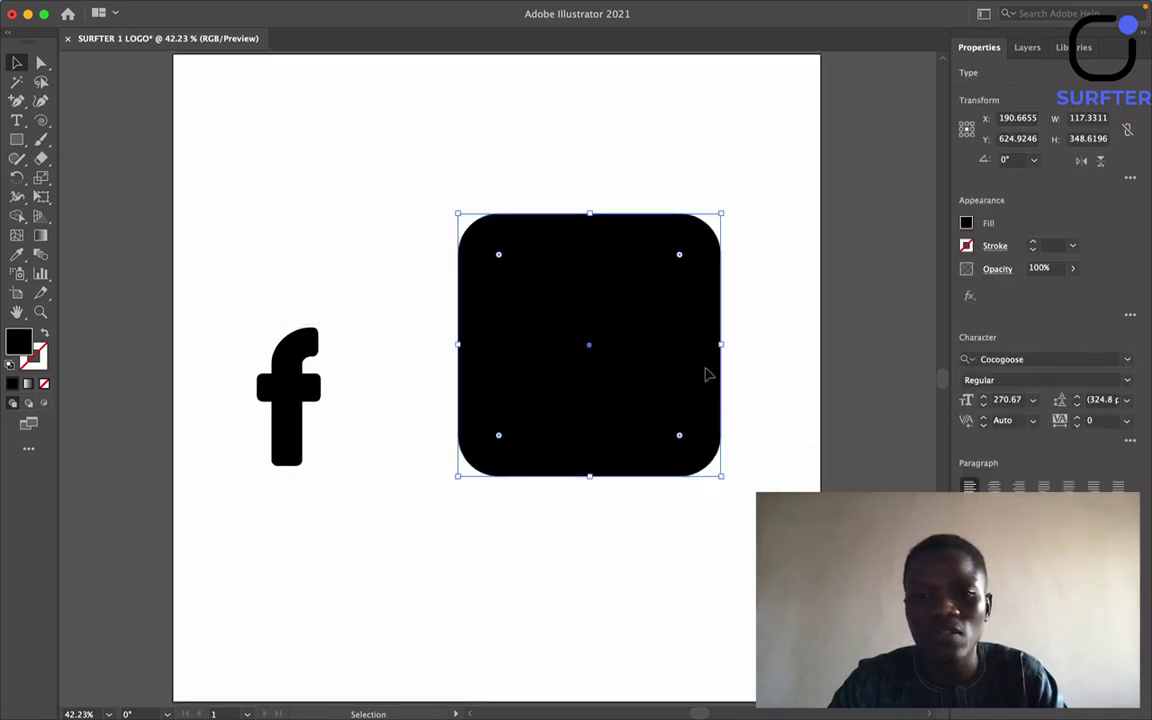
click(966, 223)
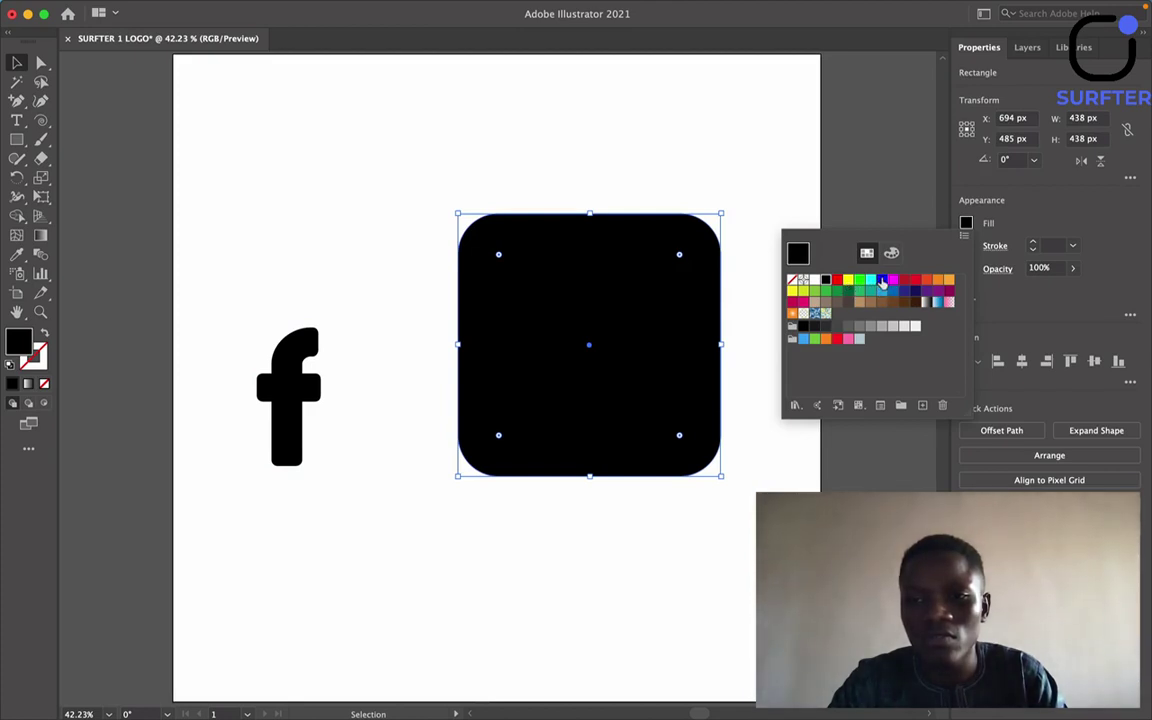
click(882, 280)
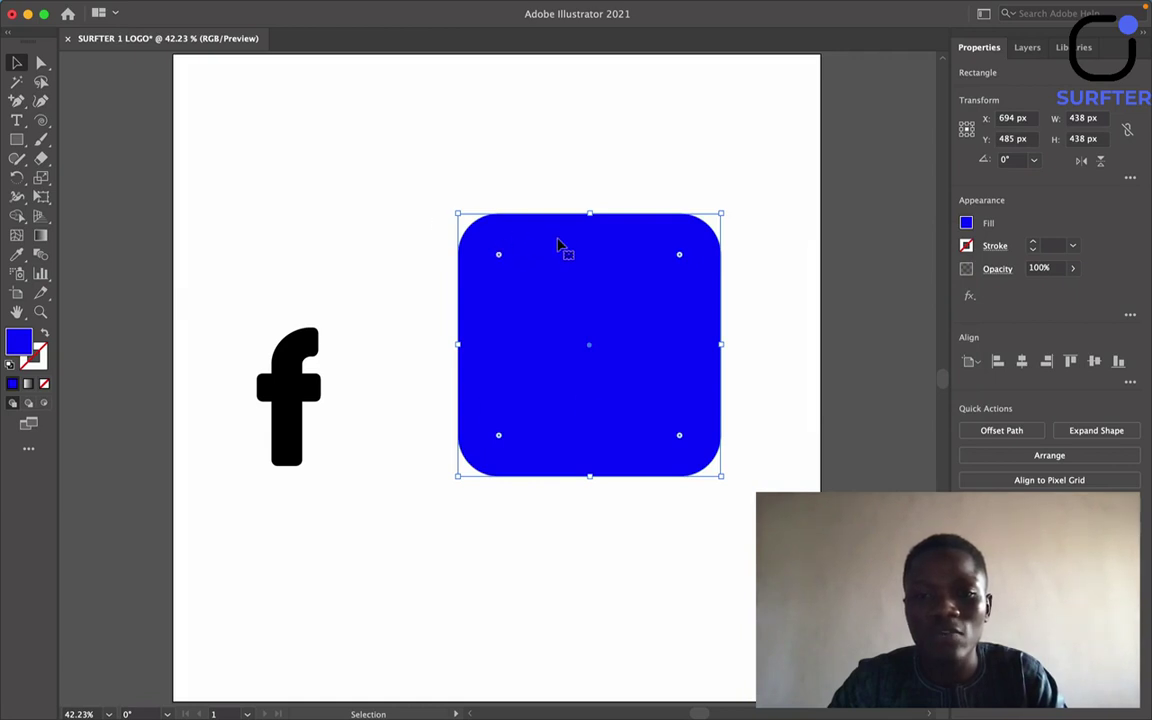
double_click(21, 348)
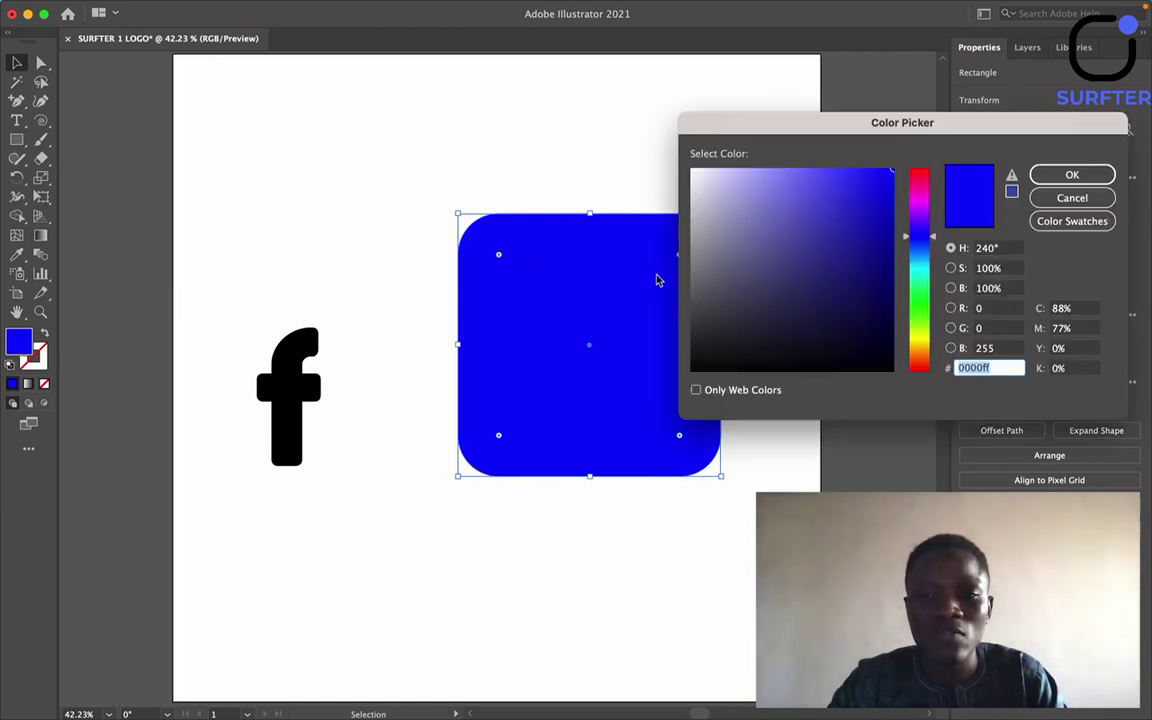
mouse_move(866, 211)
mouse_down()
mouse_move(877, 201)
mouse_move(878, 226)
mouse_up()
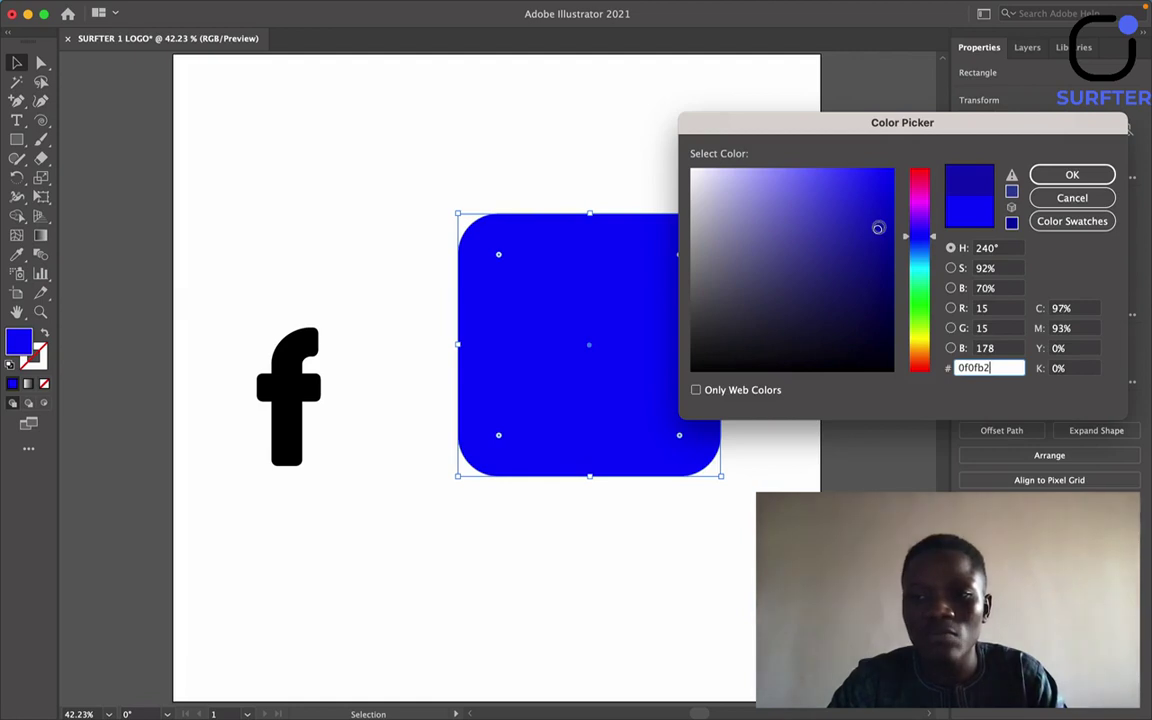
click(1072, 175)
click(669, 147)
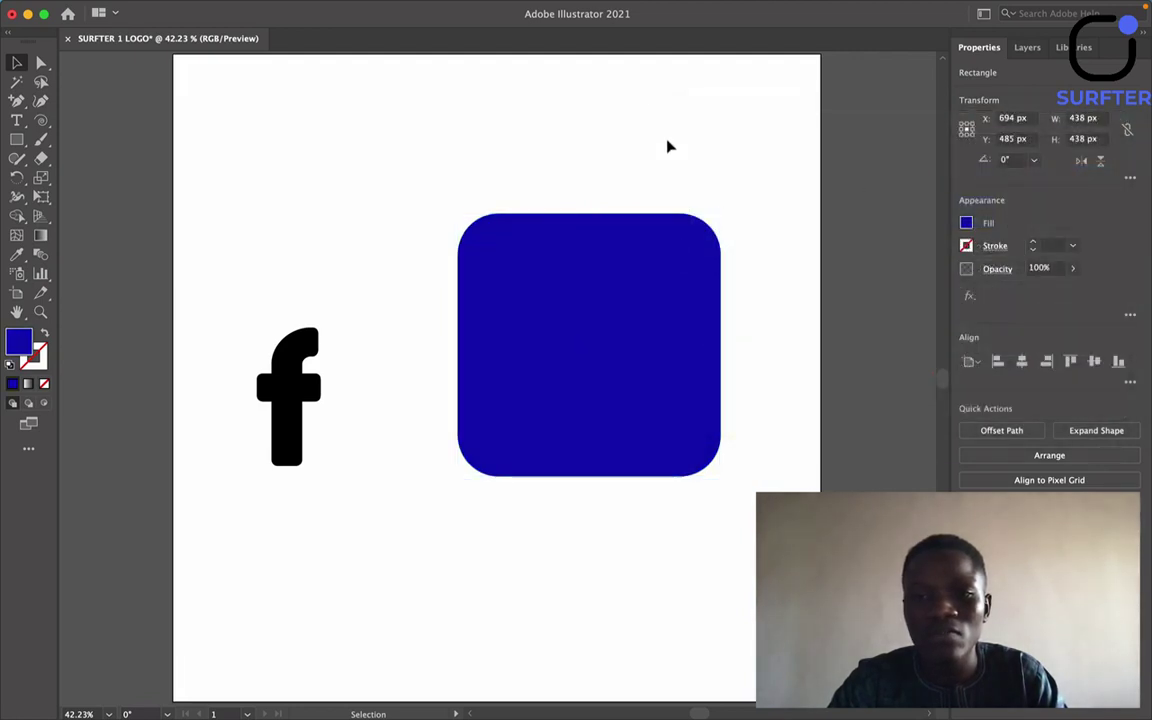
Move the letter f onto the middle of the blue rounded square and set its fill to white.
drag(300, 380, 584, 343)
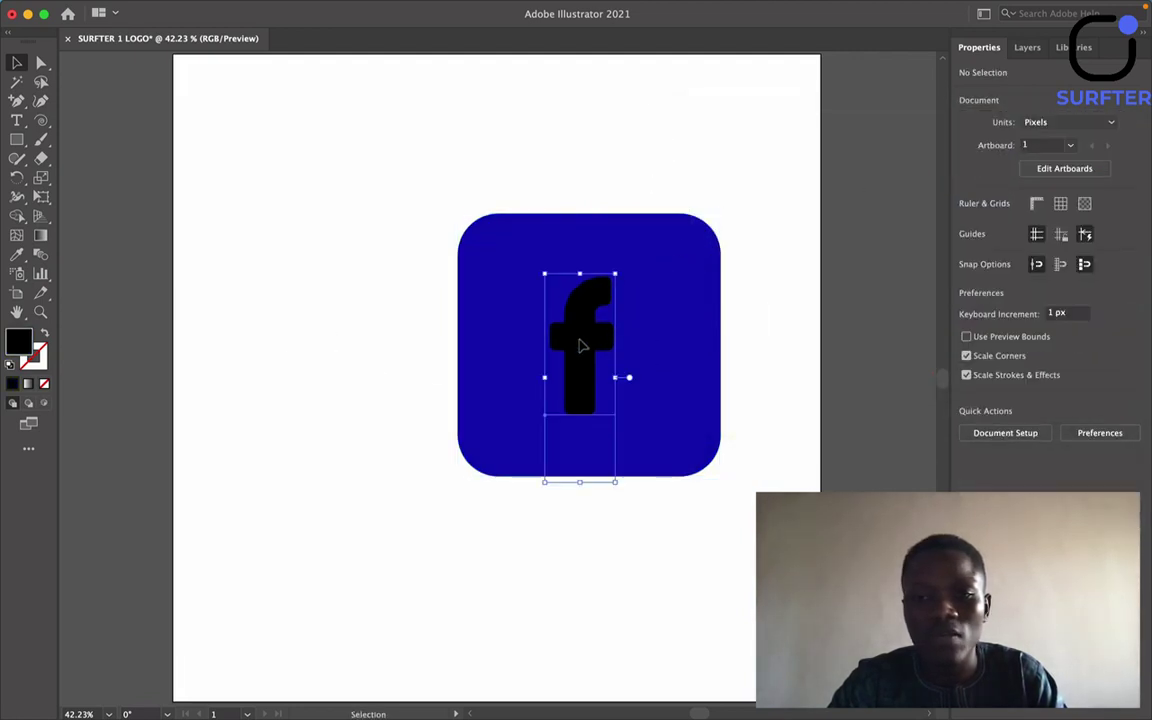
click(966, 224)
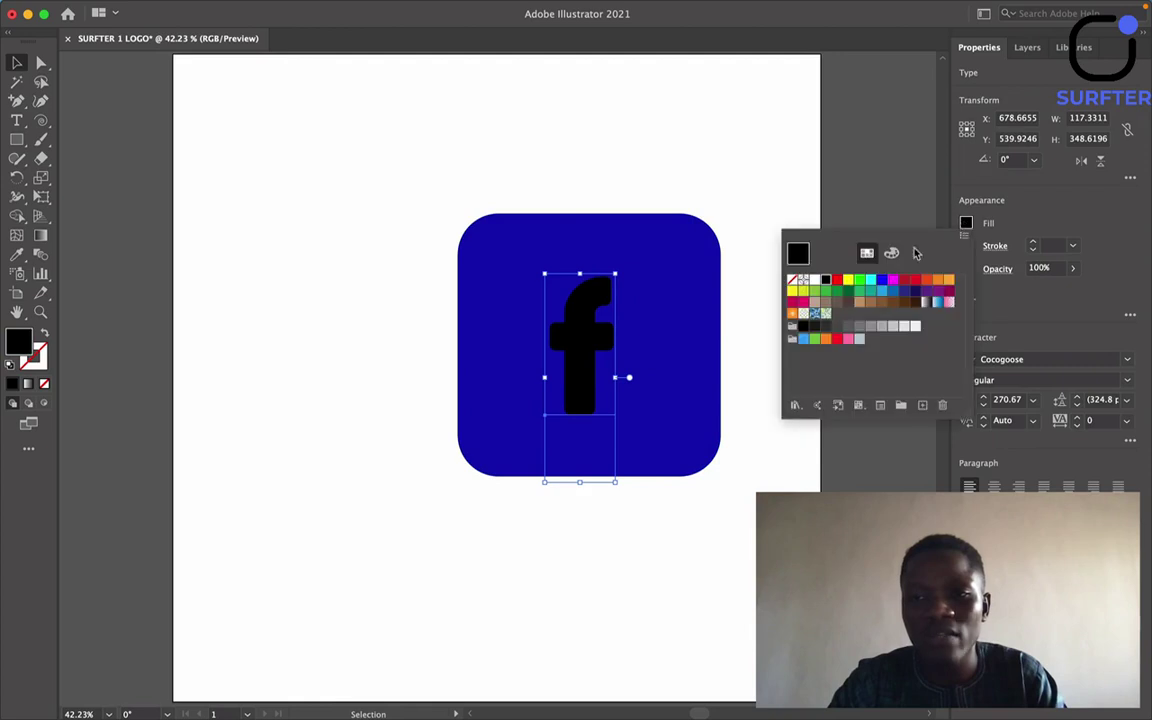
click(811, 283)
click(707, 183)
click(753, 265)
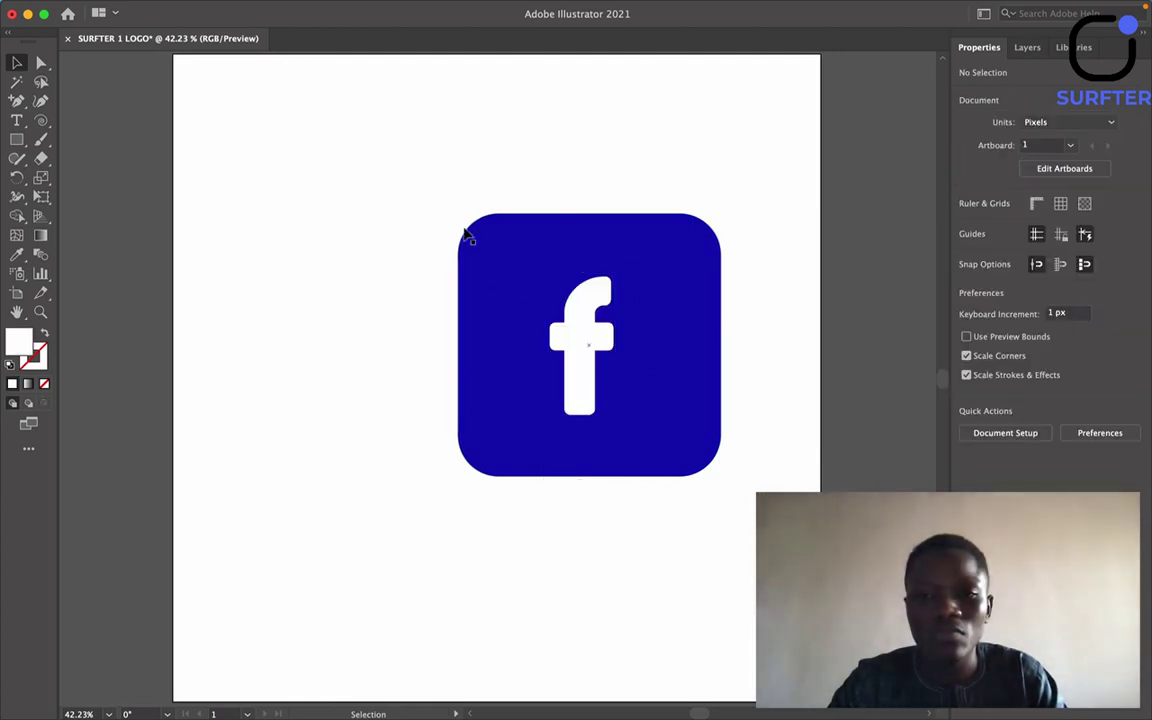
Scale the square and letter together down to about 214 px wide and move them near the artboard's centre.
key(super+a)
drag(422, 213, 720, 411)
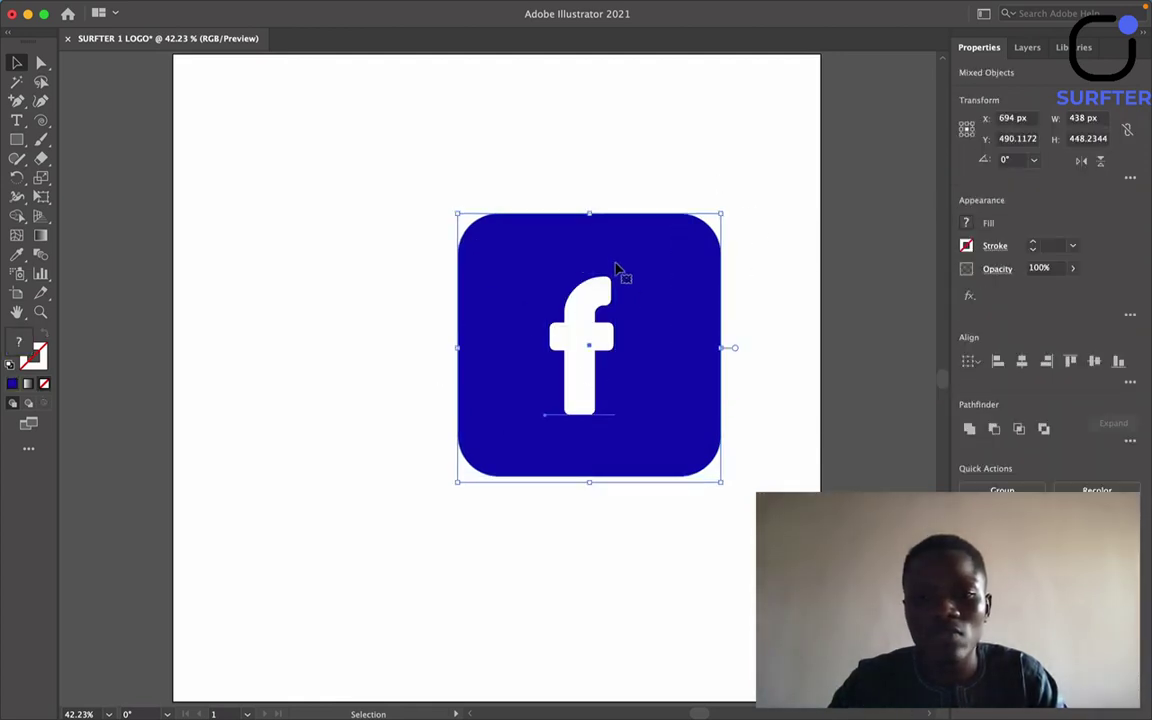
drag(590, 215, 590, 350)
drag(577, 412, 493, 354)
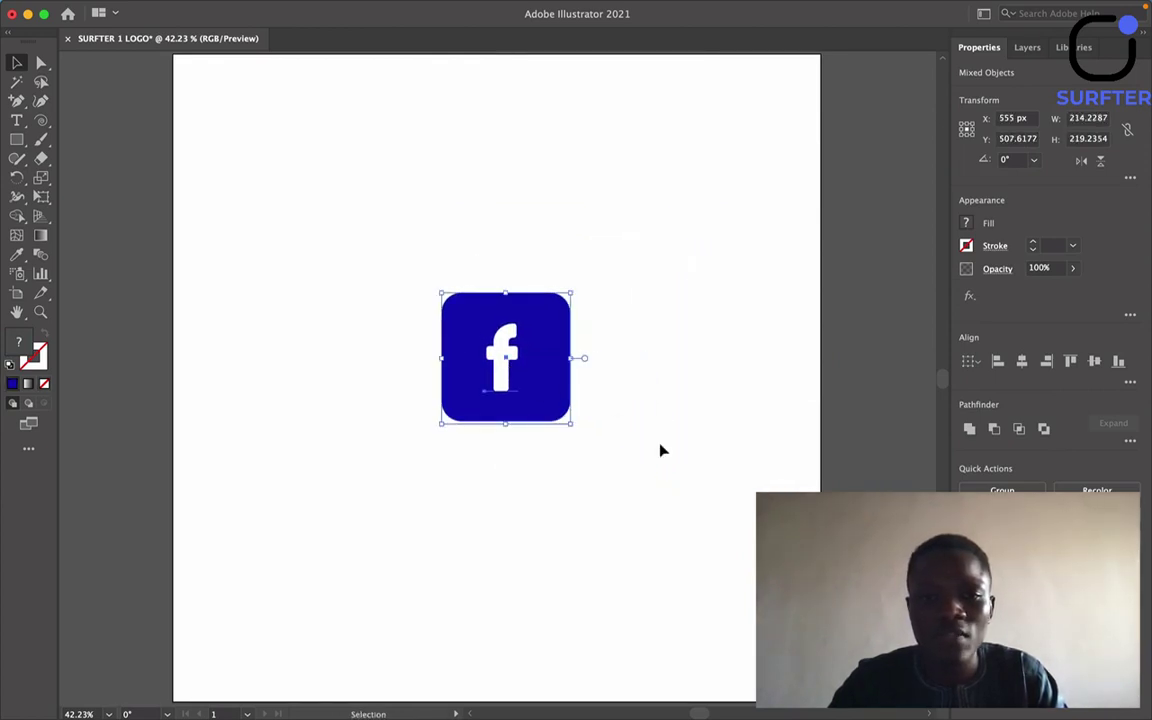
click(661, 450)
Enlarge the white f proportionally inside the blue square so it spans most of the square's height.
click(499, 375)
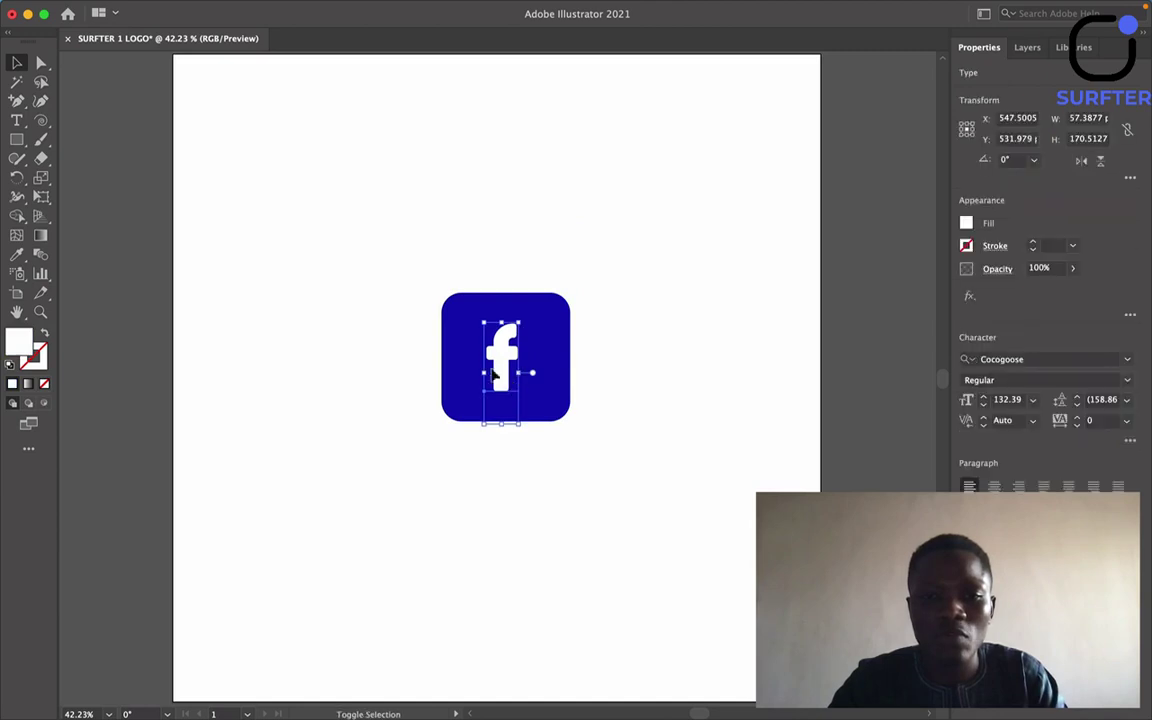
drag(480, 374, 589, 404)
click(604, 474)
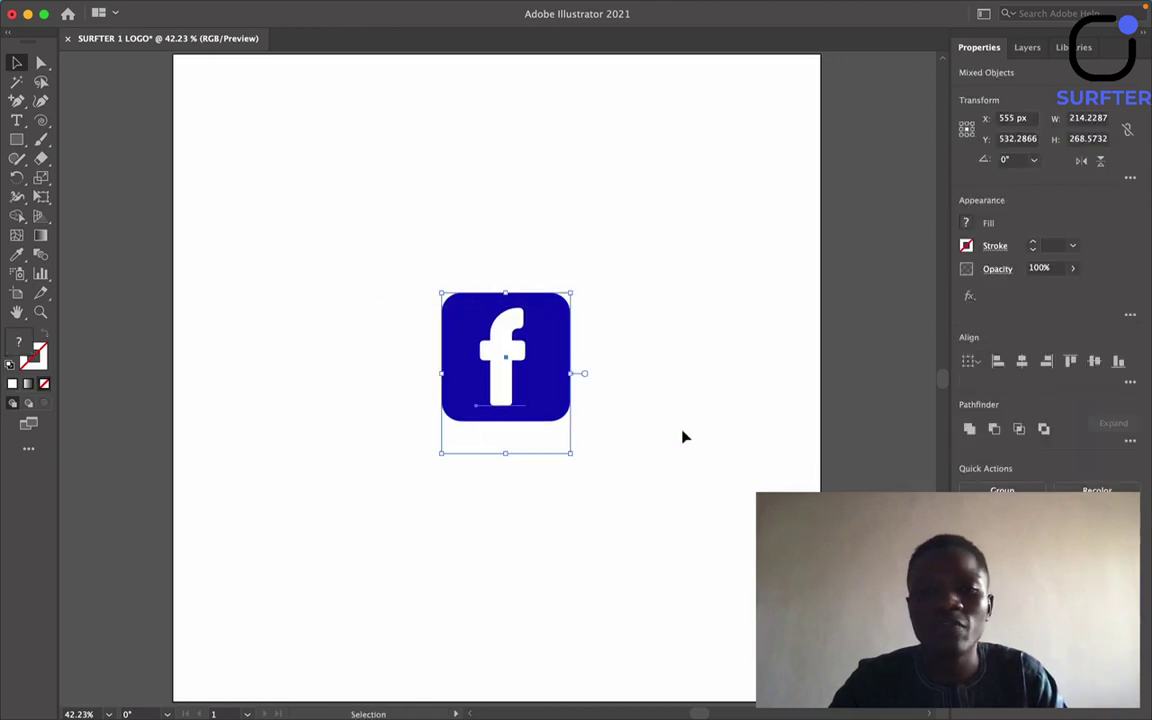
click(351, 312)
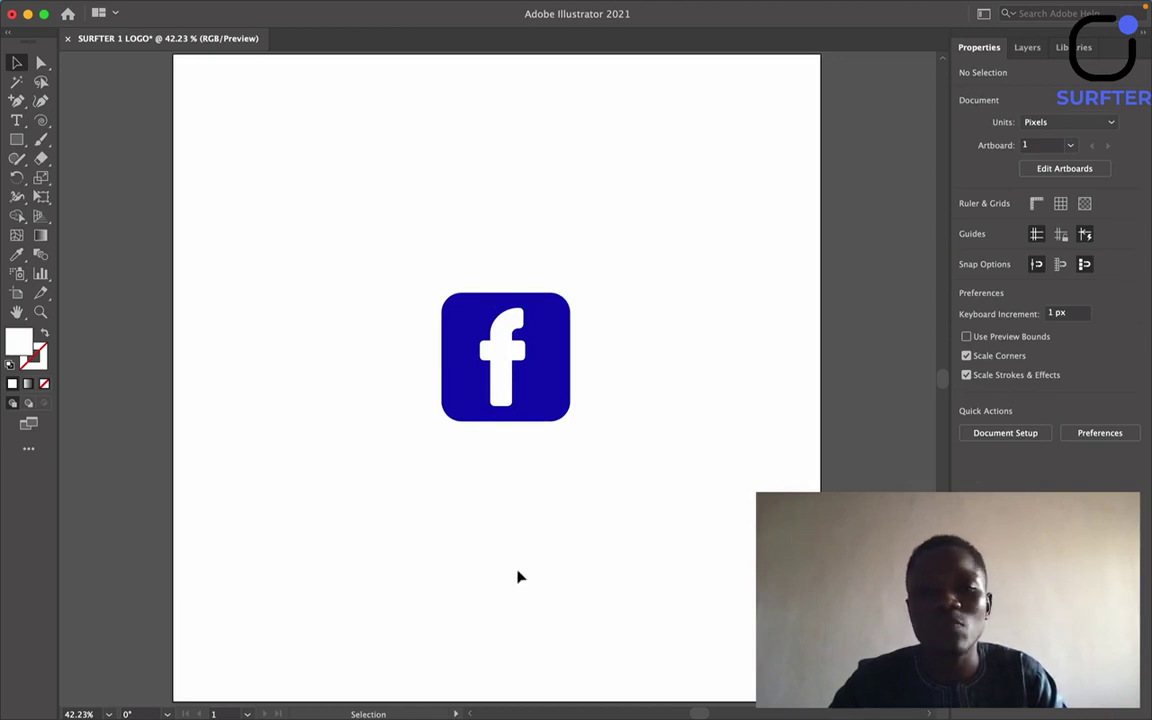
click(512, 343)
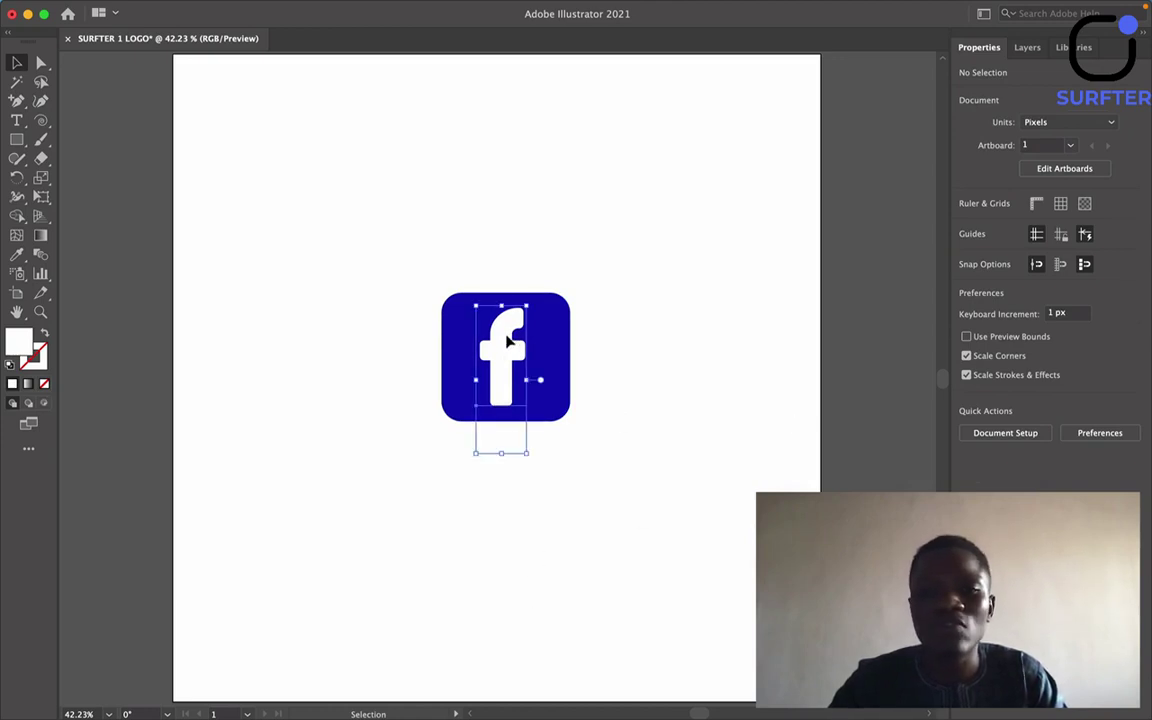
click(687, 231)
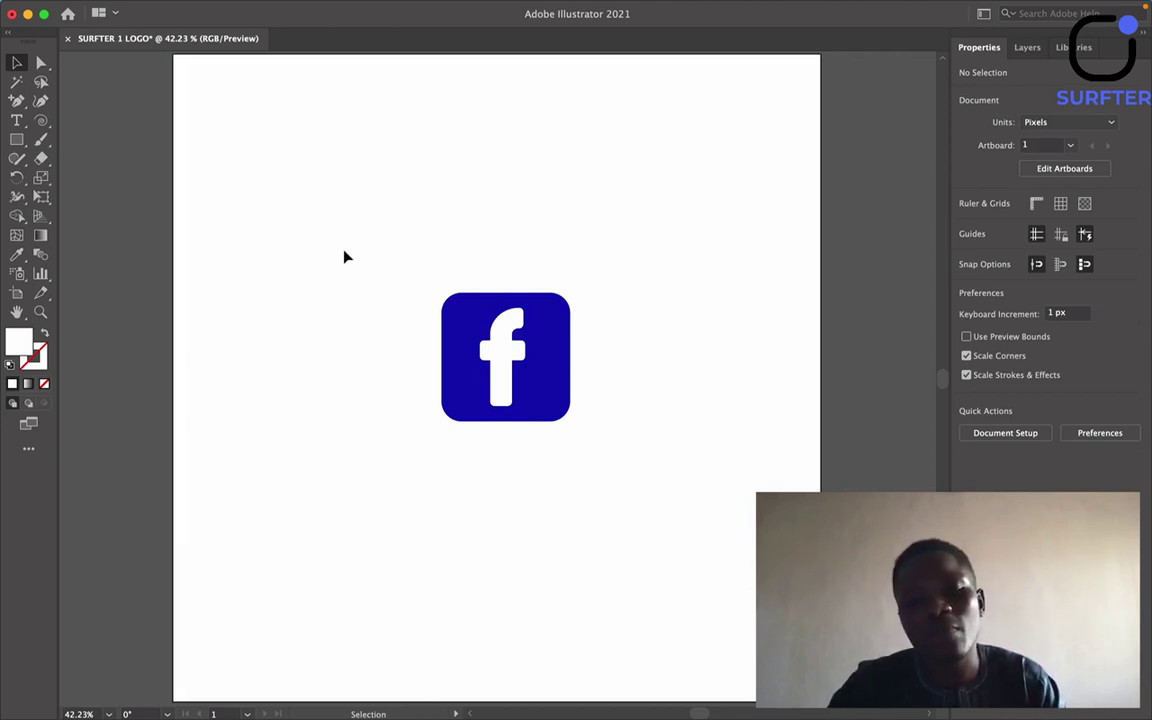
Scale the whole f icon down proportionally to about 122 px wide, keeping its right edge in place.
drag(355, 255, 705, 494)
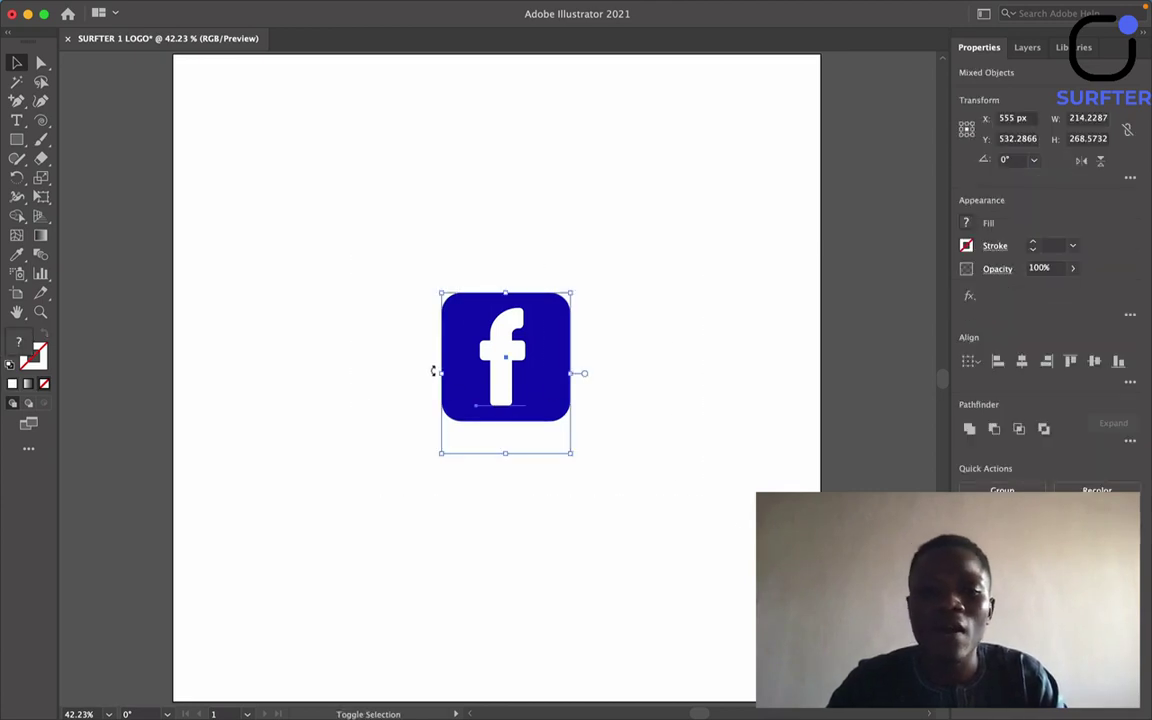
drag(437, 375, 622, 348)
scroll(622, 355, right, 3)
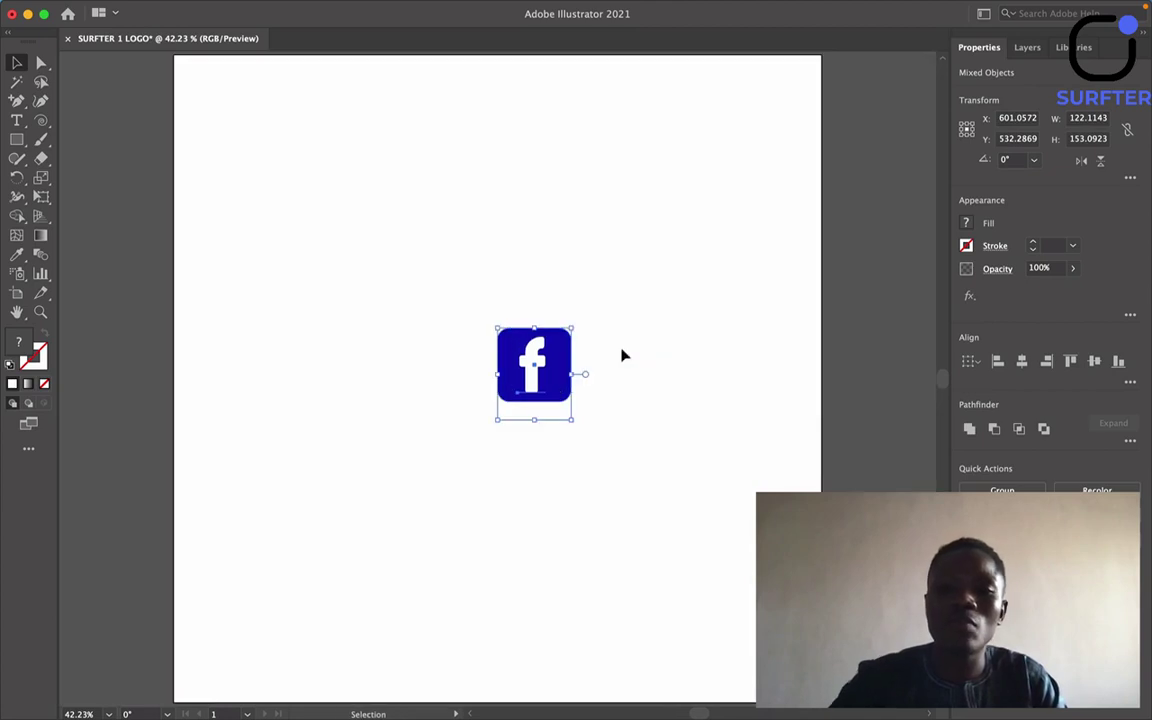
click(622, 355)
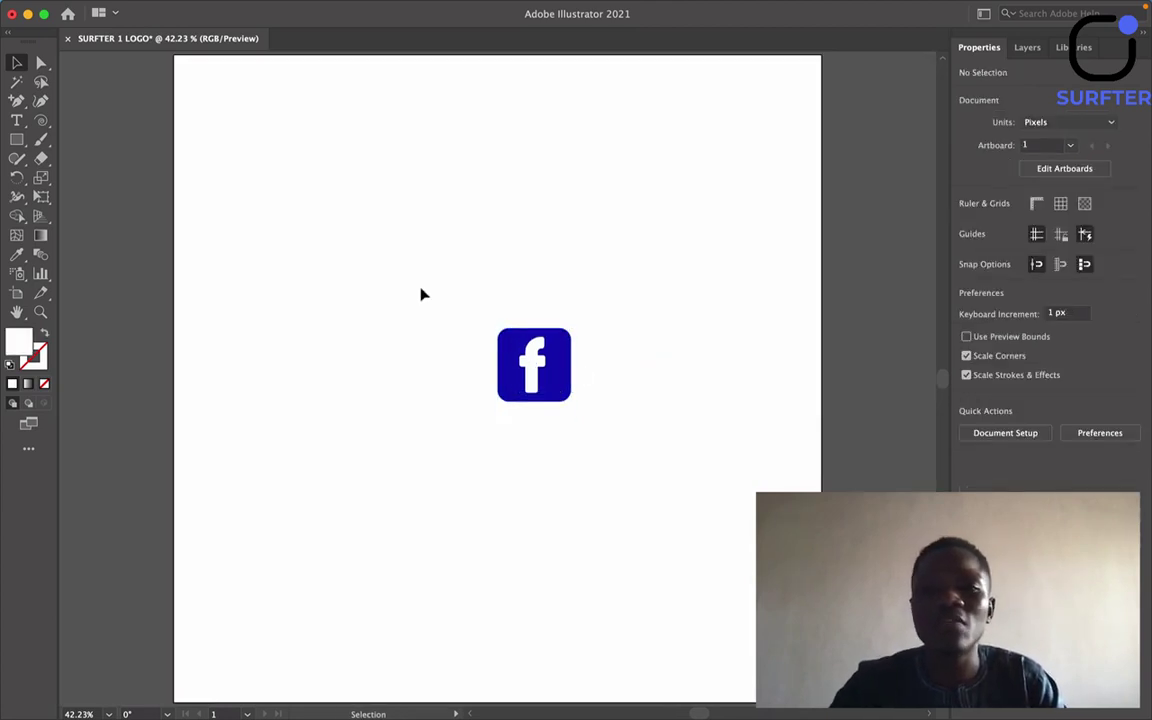